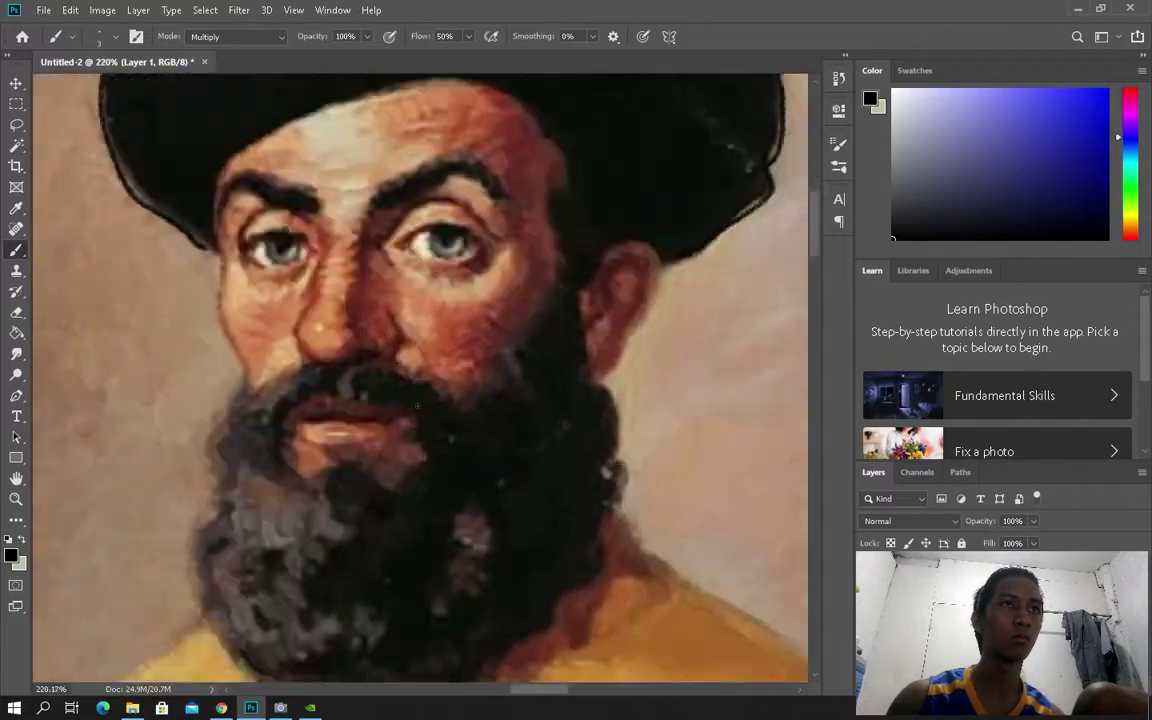
Step: Trace the hat's lower edge across the forehead and down the temple with a black brush line
left_click_drag(277, 306, 544, 190)
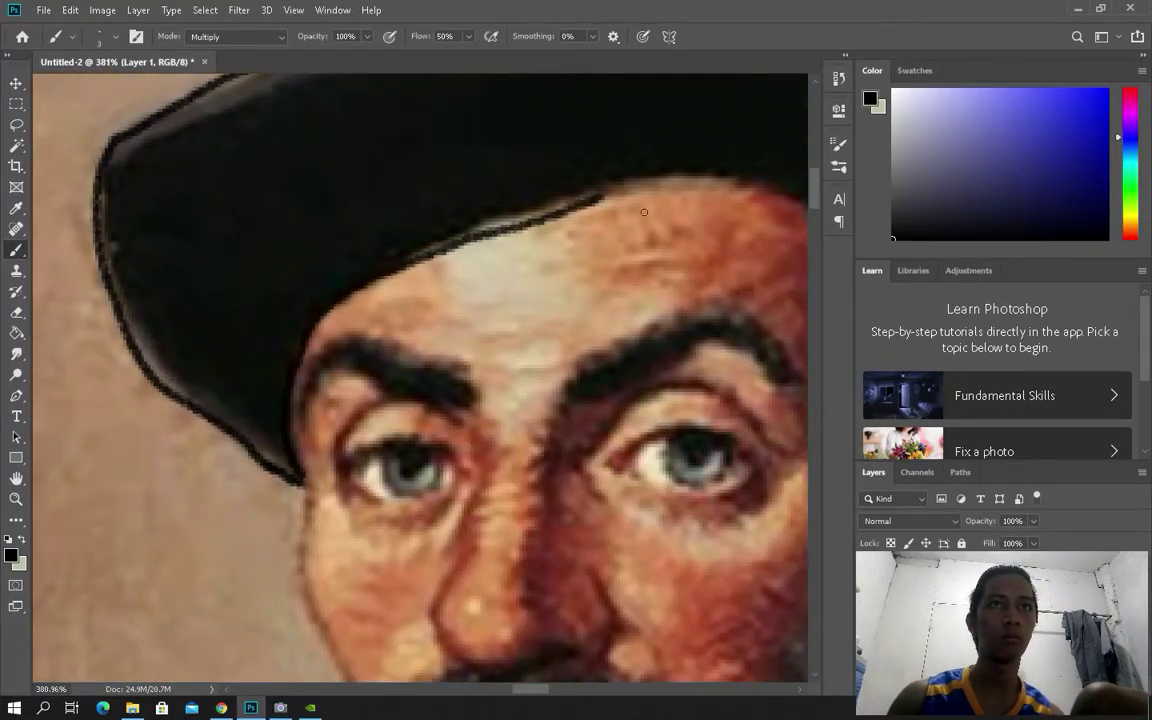
scroll(400, 300, "down", 2)
left_click_drag(352, 290, 663, 390)
left_click_drag(655, 345, 675, 507)
scroll(698, 605, "down", 1)
scroll(355, 342, "up", 2)
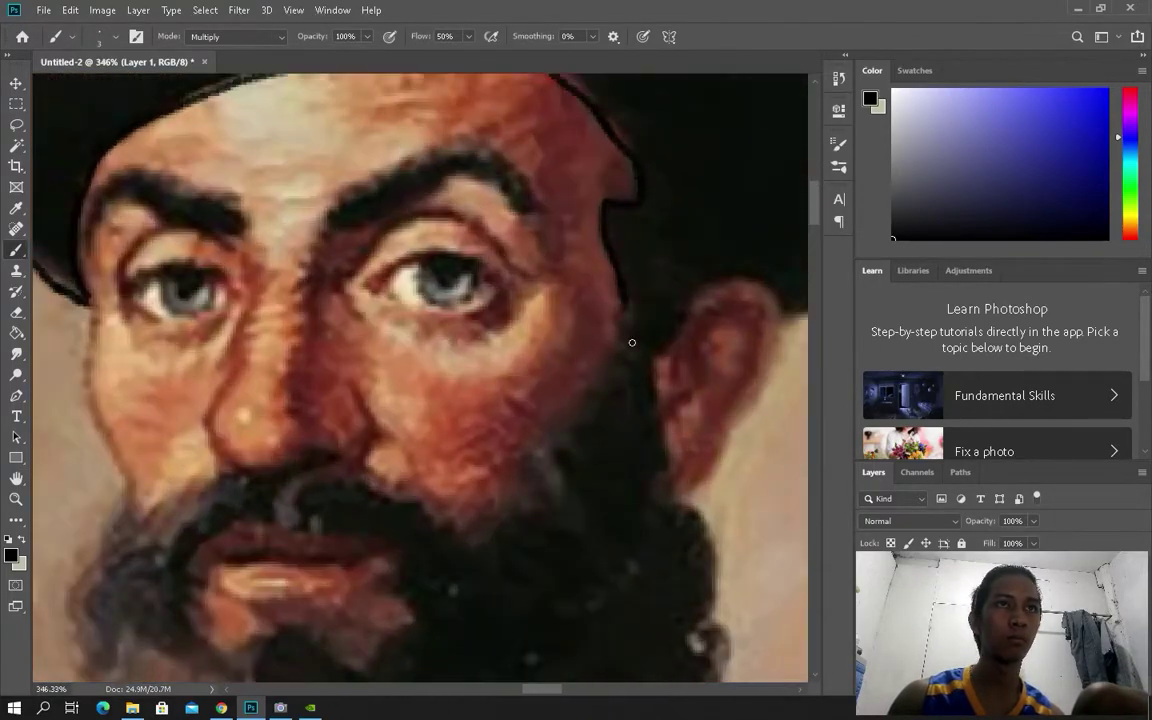
Step: Trace the outer edge of the left cheek down to the beard and the outline of the ear
scroll(325, 303, "down", 3)
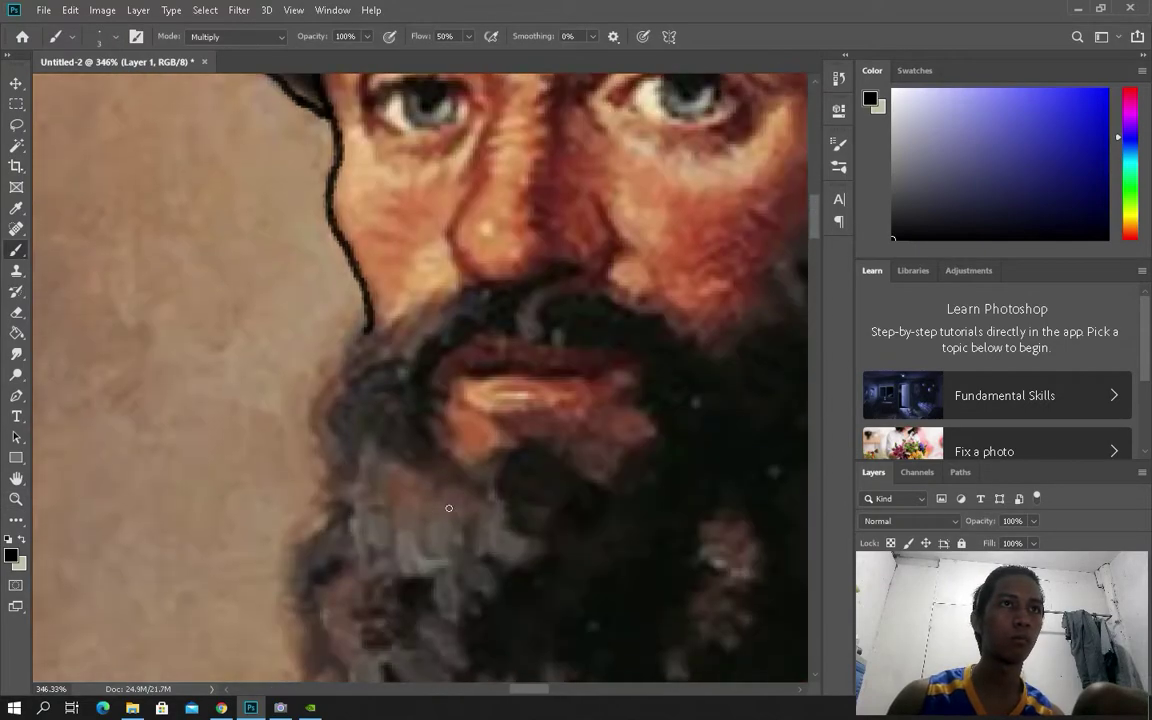
scroll(674, 422, "up", 3)
scroll(674, 422, "right", 3)
left_click_drag(500, 325, 375, 542)
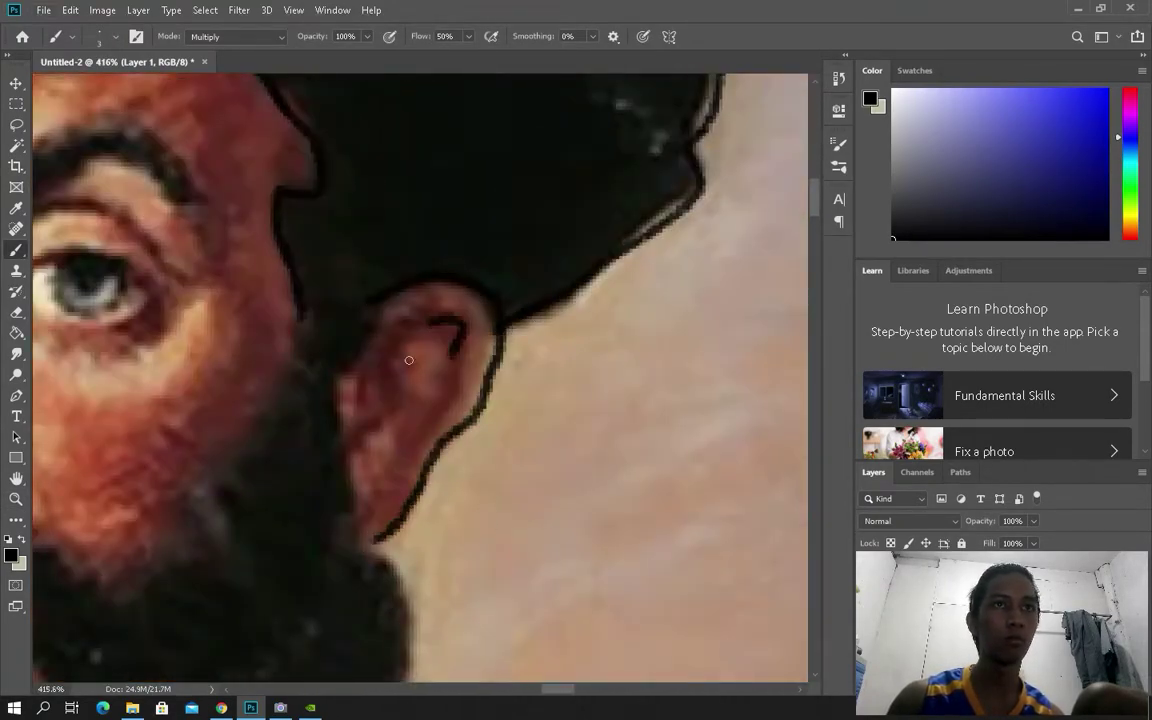
Step: Draw the inner ear folds, outline the upper and lower eyelids, and fill the right iris solid black
scroll(420, 440, "left", 1)
scroll(531, 405, "up", 1)
scroll(500, 460, "right", 1)
scroll(327, 504, "up", 1)
scroll(560, 473, "left", 2)
scroll(338, 416, "down", 2)
scroll(338, 416, "up", 2)
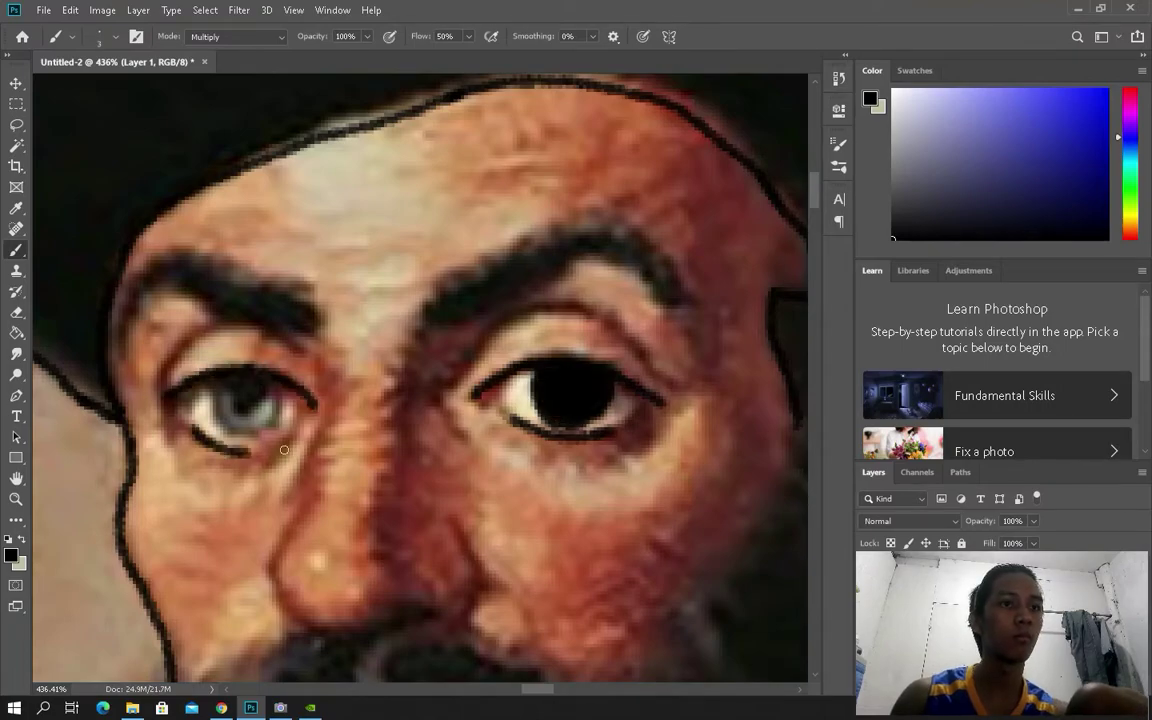
Step: Outline both eyebrows and fill them solid black
left_click_drag(433, 312, 674, 320)
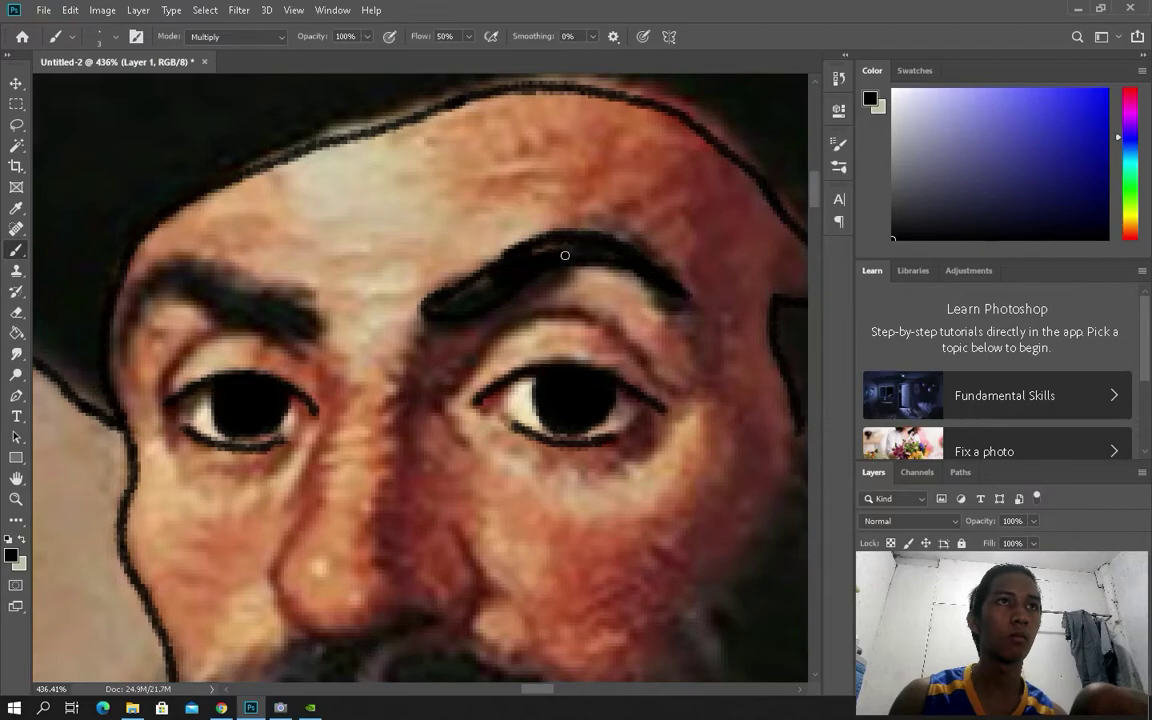
scroll(437, 313, "up", 1)
scroll(437, 313, "left", 3)
mouse_move(430, 320)
left_mouse_down()
mouse_move(461, 324)
mouse_move(369, 288)
left_mouse_up()
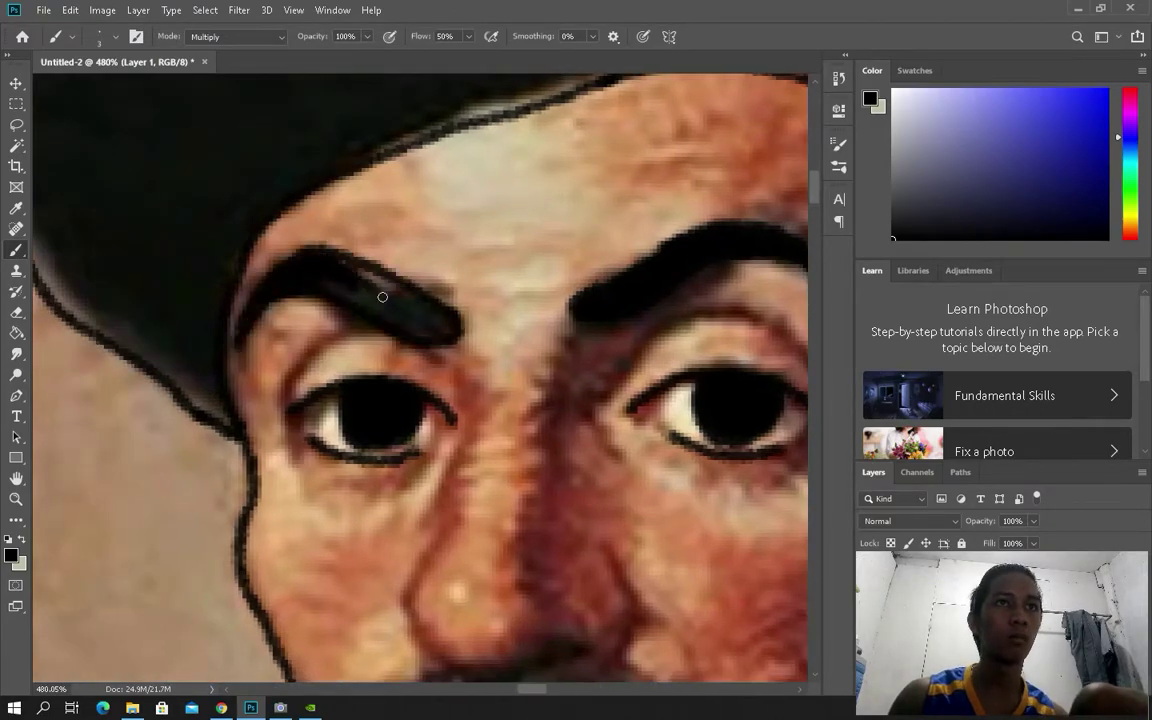
Step: Reduce the brush size to 2 and draw the eyelid crease above each eye
scroll(343, 266, "down", 3)
scroll(511, 414, "up", 3)
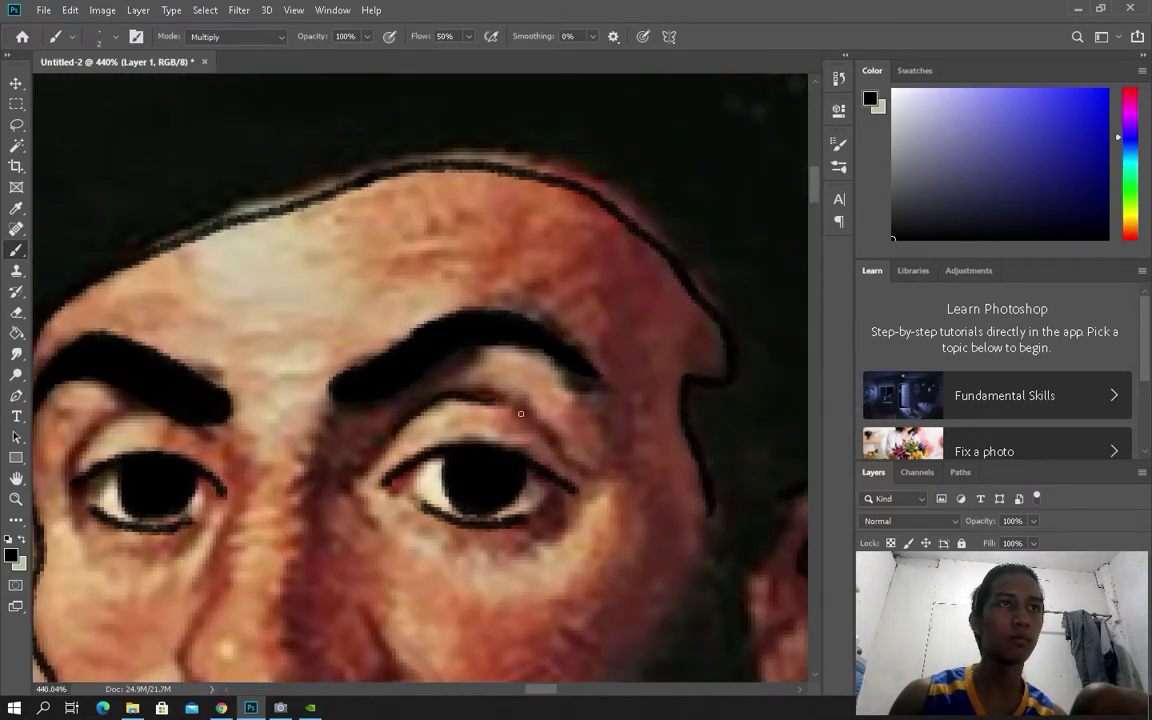
scroll(500, 404, "down", 3)
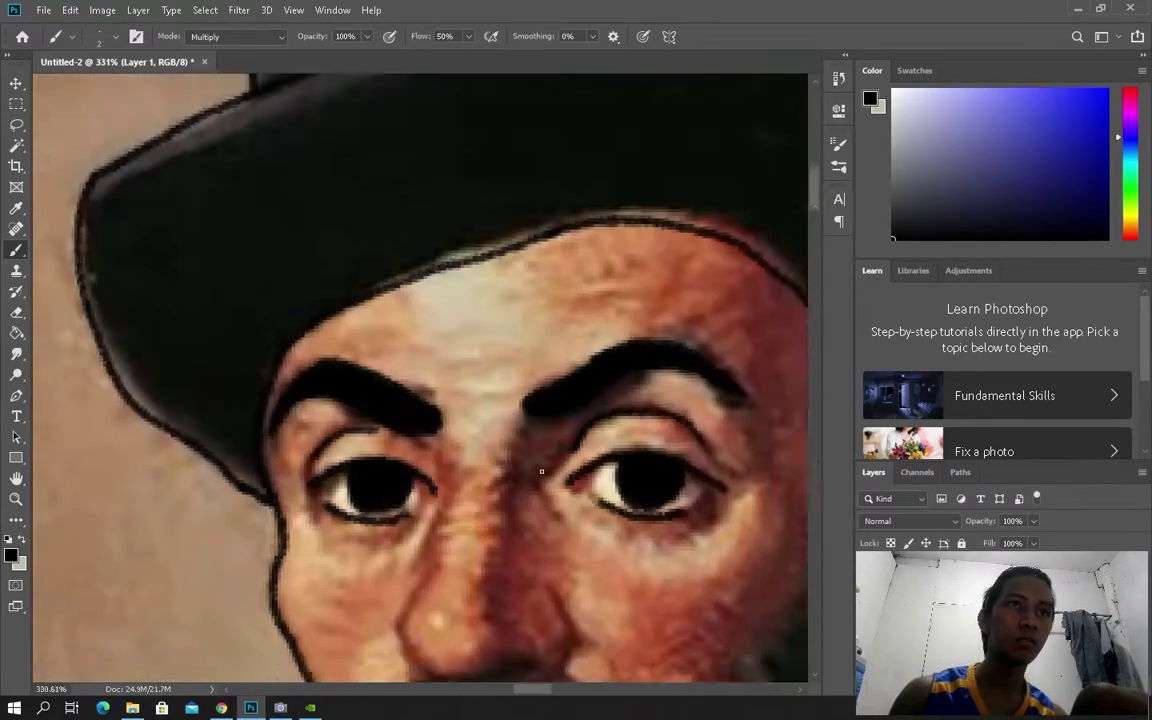
Step: Trace the nose from the bridge down around its tip and draw the nostril arc
scroll(481, 368, "up", 3)
scroll(391, 281, "up", 1)
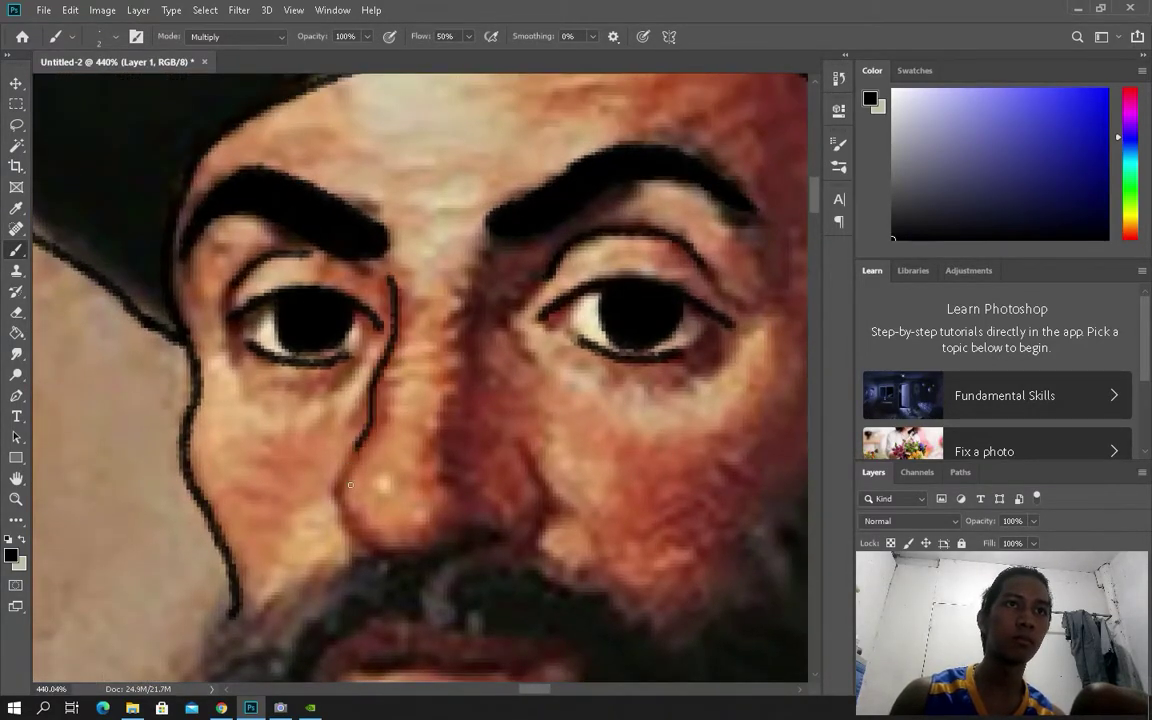
left_click_drag(360, 447, 380, 545)
scroll(466, 546, "down", 1)
scroll(452, 505, "down", 3)
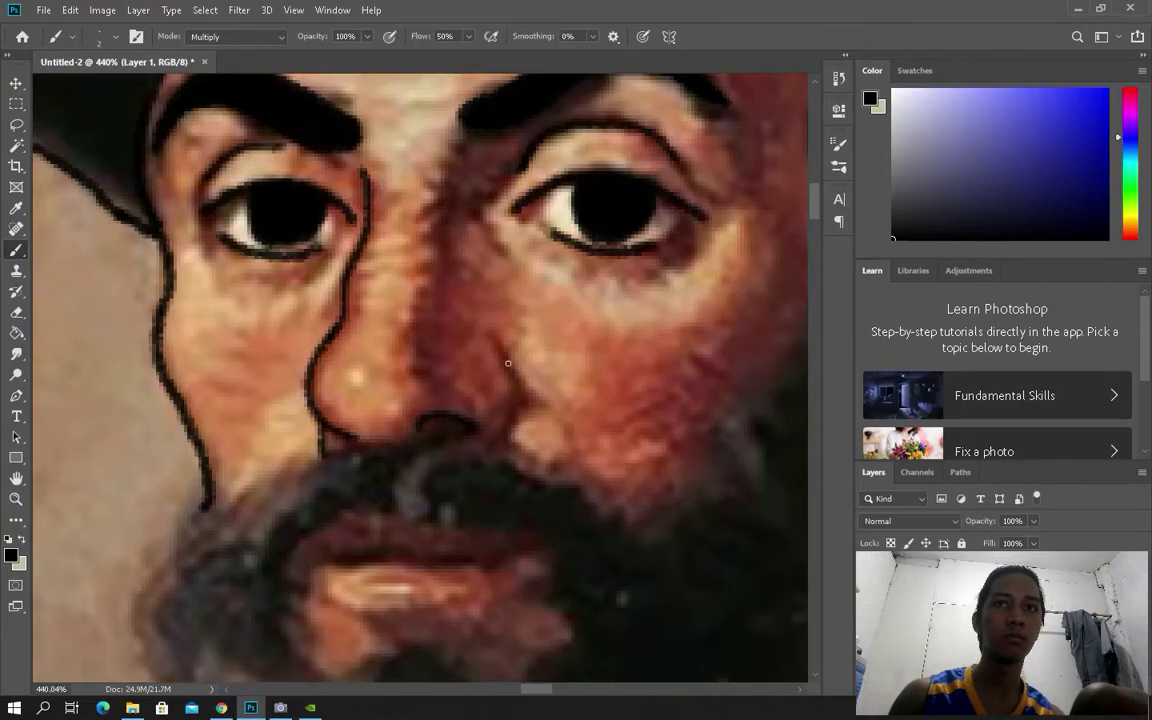
Step: Outline the nose's right wing and draw short lines between the lips and under the lower lip
scroll(460, 470, "up", 3)
scroll(579, 363, "down", 2)
scroll(579, 363, "down", 2)
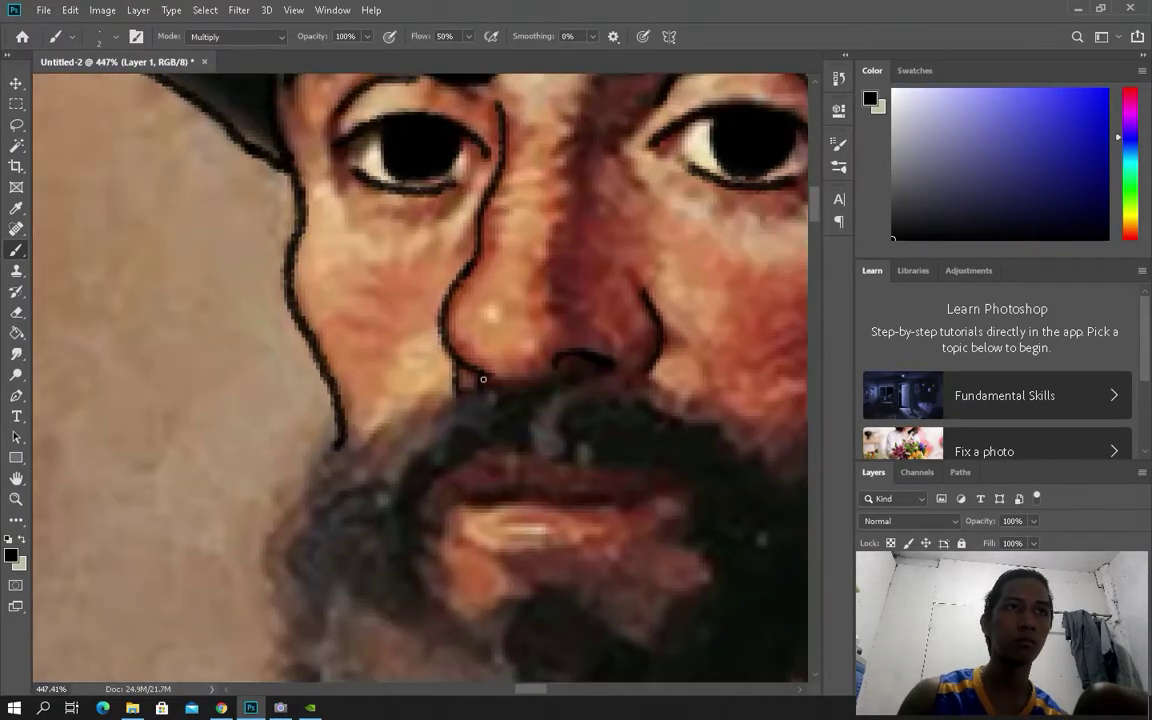
scroll(419, 452, "up", 3)
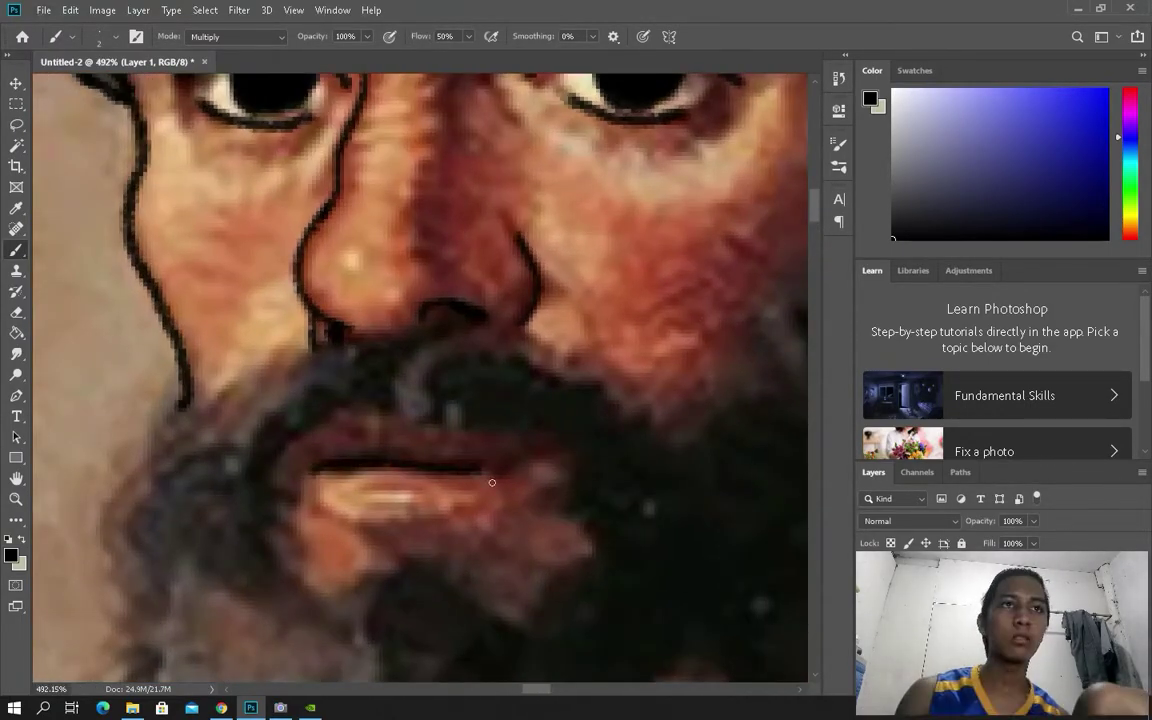
scroll(405, 543, "down", 3)
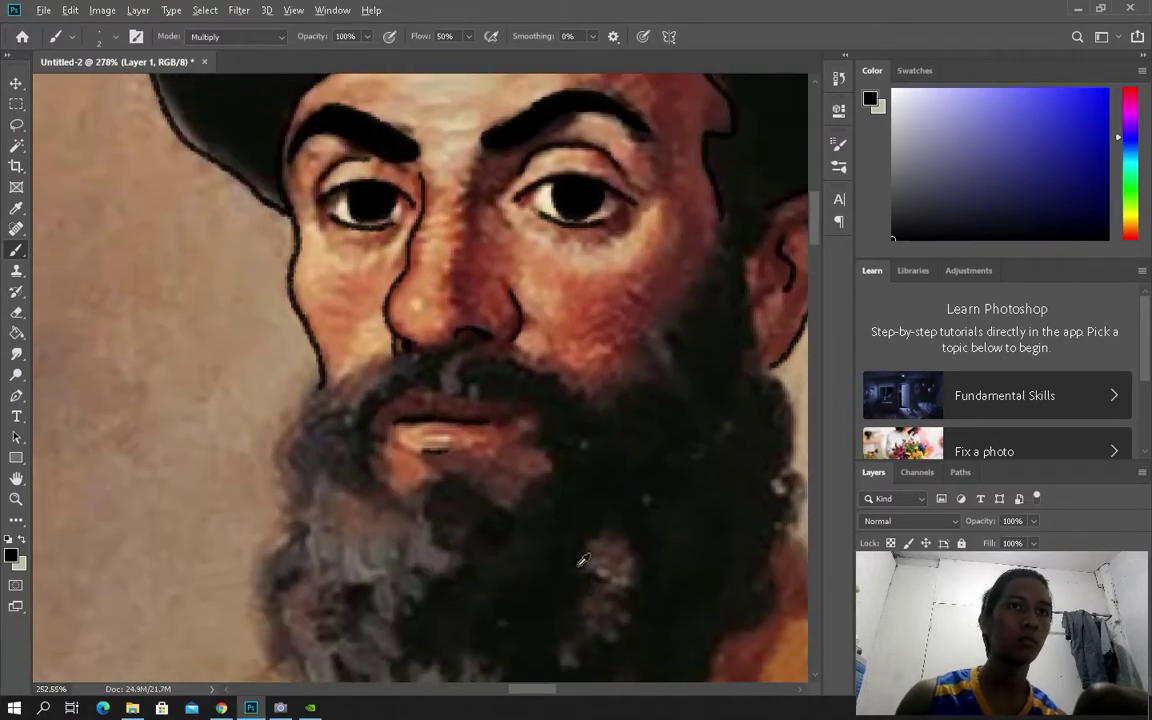
Step: Trace the beard's outer contour down its left side and along its bottom edge over the collar
scroll(586, 550, "up", 1)
left_click_drag(297, 425, 257, 665)
scroll(257, 665, "down", 2)
scroll(553, 597, "right", 2)
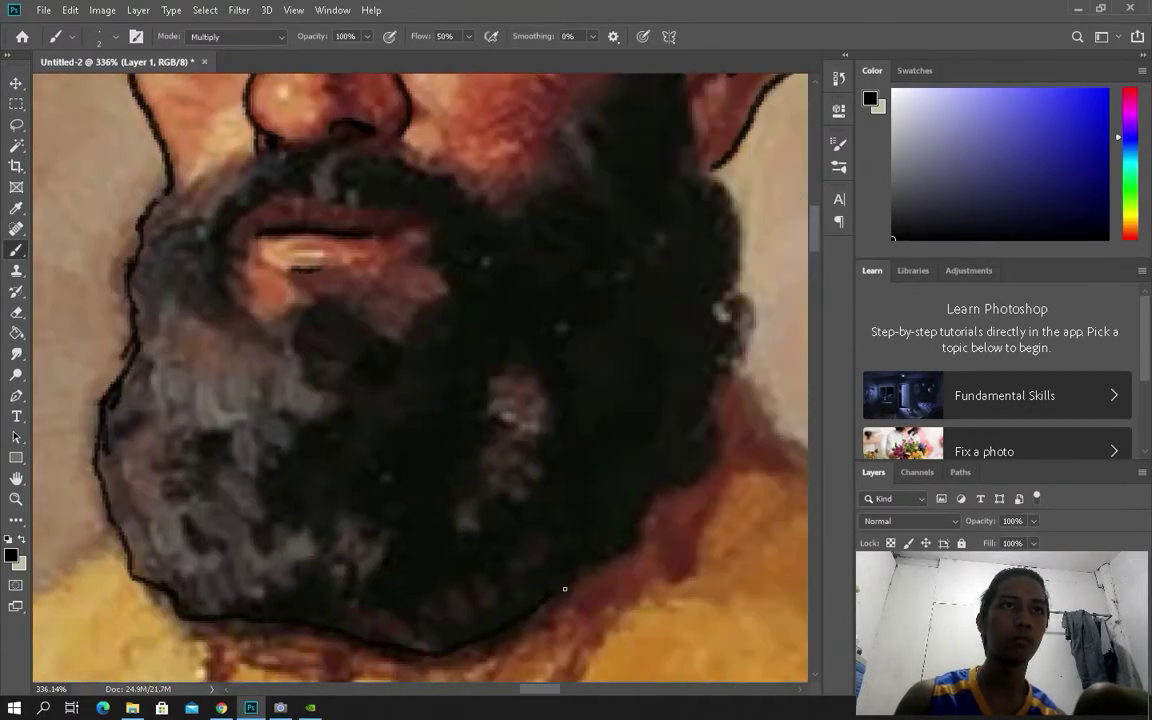
Step: Trace the beard's right side and cheek edge, then outline the moustache and the skin area around the mouth
scroll(727, 341, "up", 2)
scroll(607, 383, "up", 1)
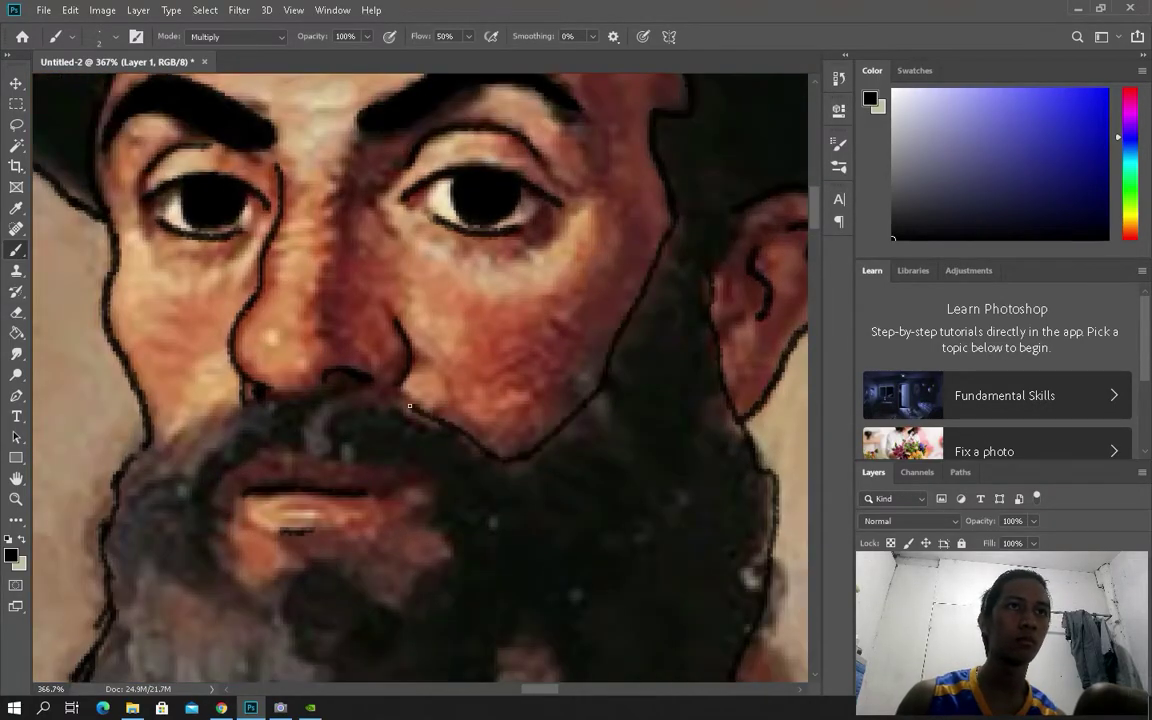
scroll(311, 488, "down", 3)
scroll(229, 381, "up", 2)
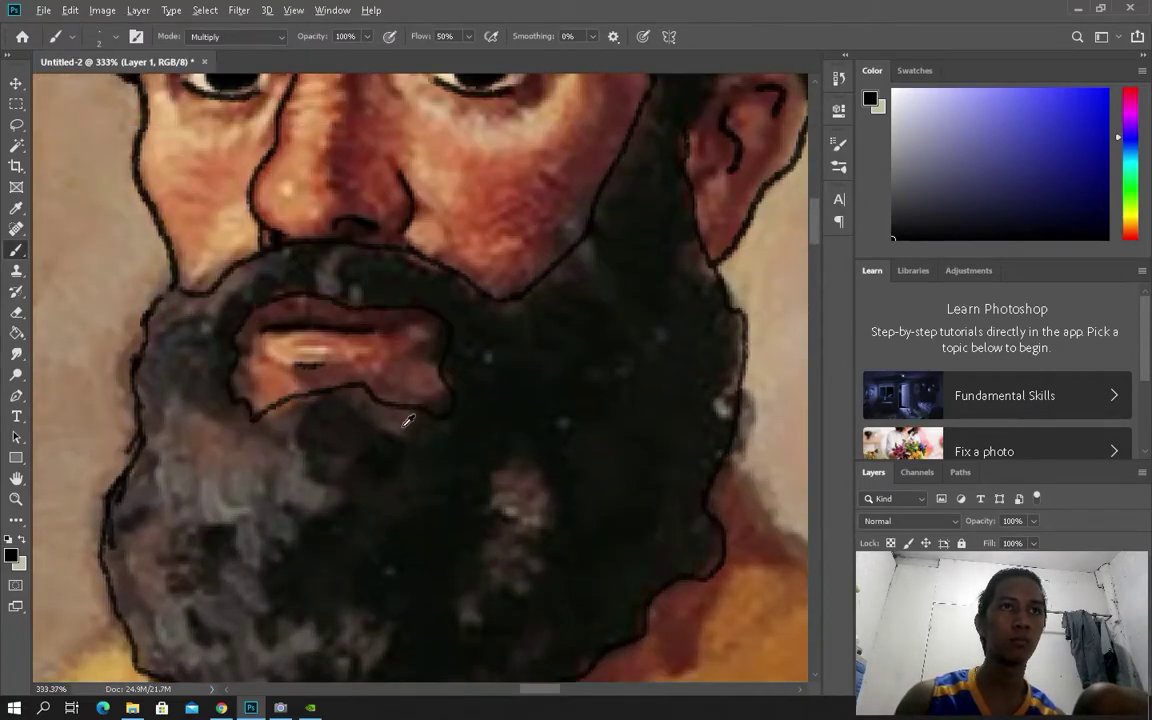
Step: Outline the neck and collar beside the beard and trace the right shoulder seam of the yellow tunic
scroll(386, 400, "down", 2)
scroll(534, 487, "up", 1)
scroll(480, 372, "down", 10)
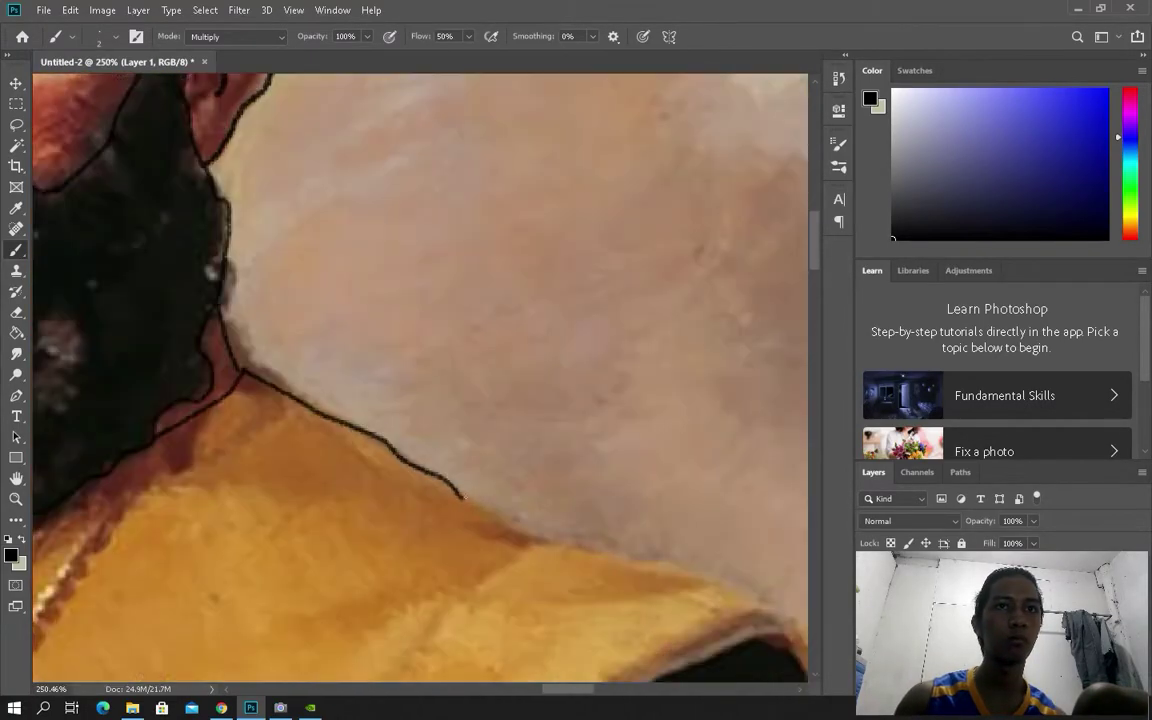
Step: Trace the outer edge of the right black-and-white sleeve from the shoulder around the elbow to the cuff
scroll(567, 437, "down", 3)
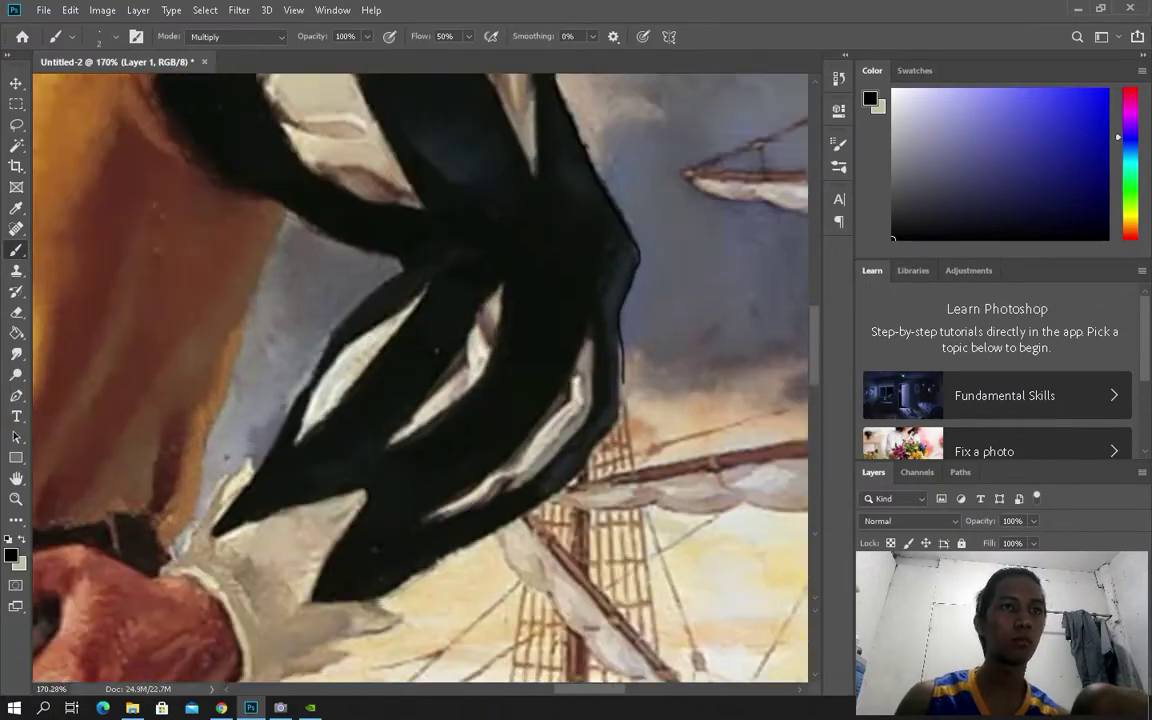
scroll(420, 560, "up", 3)
scroll(420, 582, "down", 2)
scroll(420, 582, "down", 3)
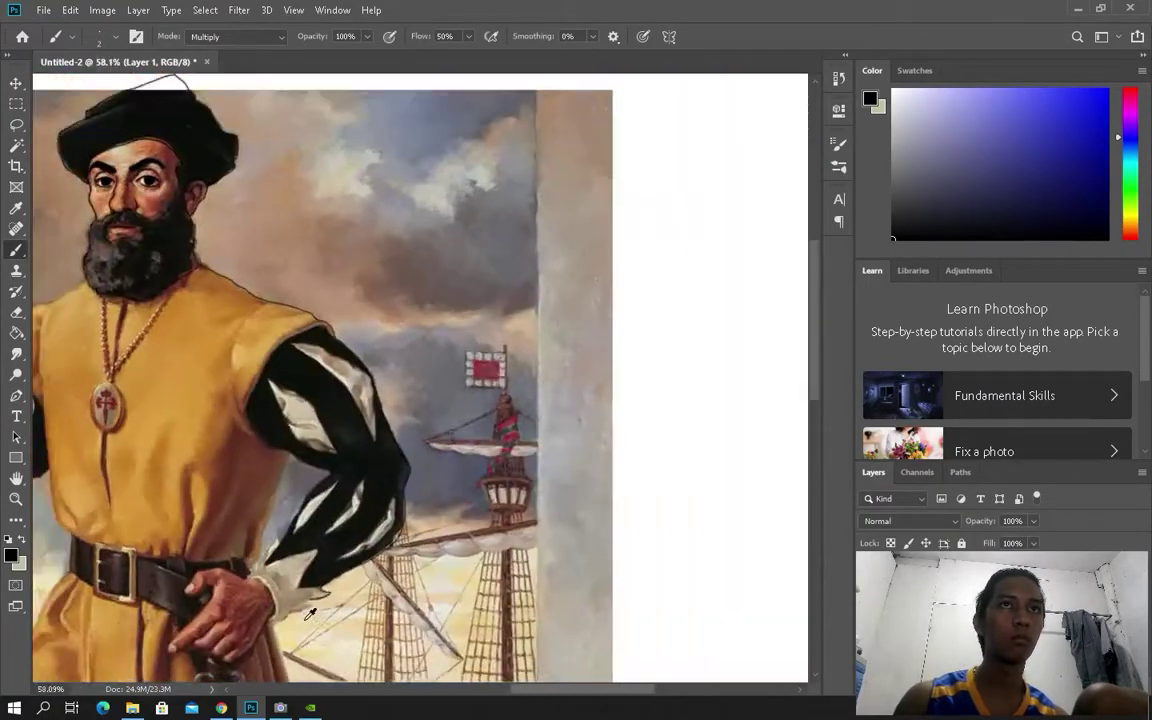
Step: Trace the jagged edge of the right cuff and the tunic skirt's right side down to its hem
scroll(420, 582, "up", 3)
scroll(420, 582, "down", 3)
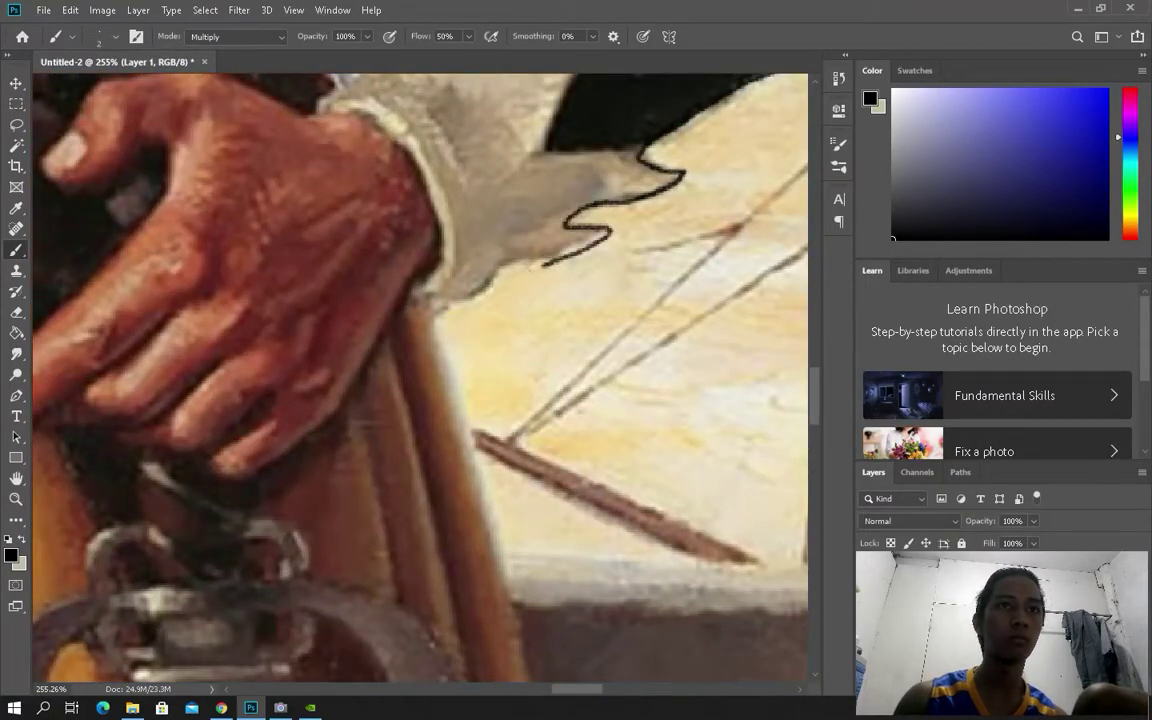
scroll(437, 426, "down", 8)
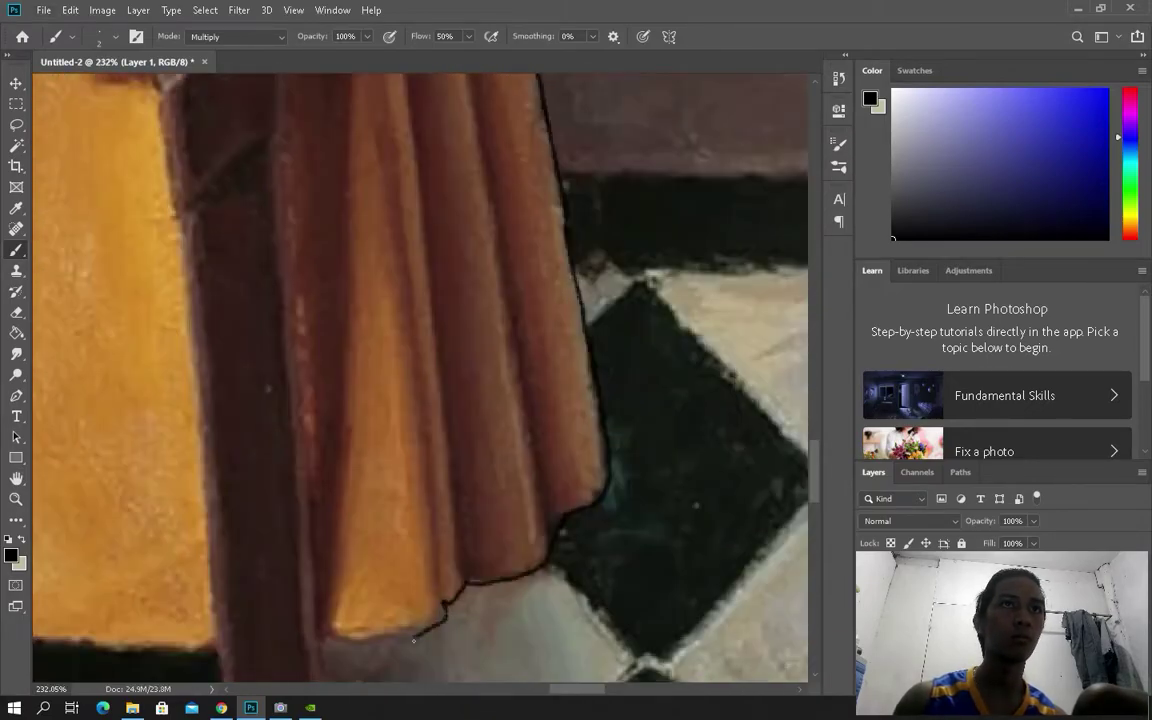
Step: Trace both long edges of the dark brown scabbard hanging below the tunic hem
scroll(418, 637, "down", 3)
scroll(327, 612, "up", 5)
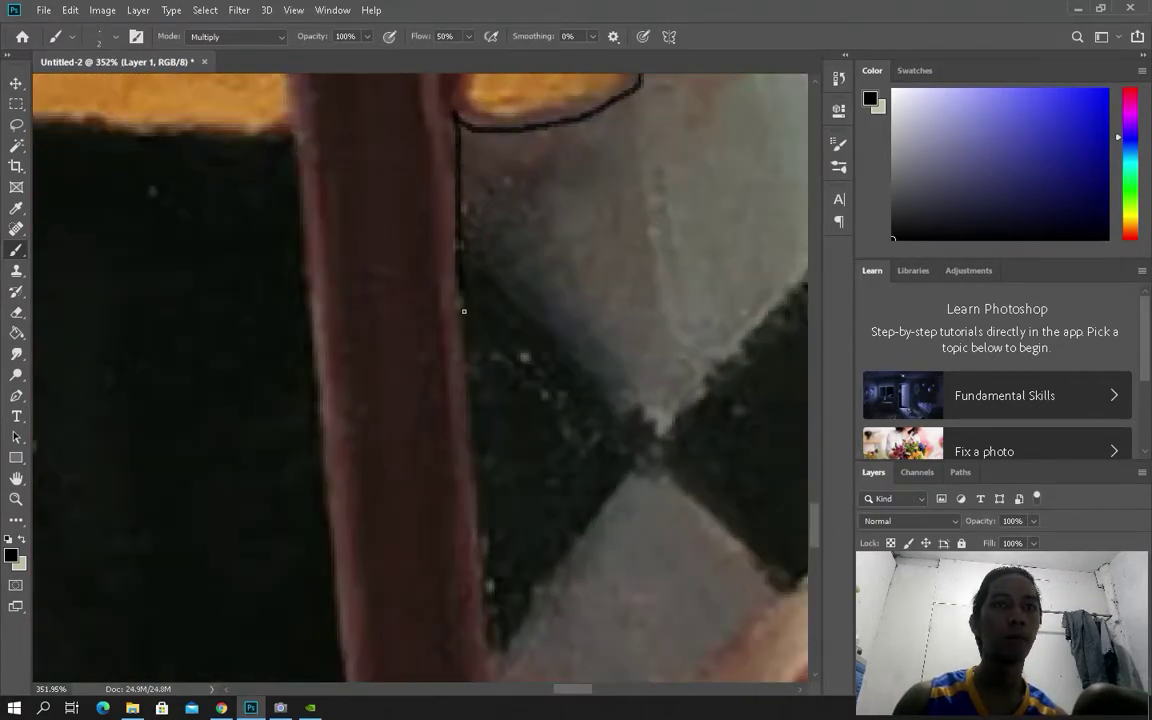
scroll(463, 282, "down", 3)
scroll(584, 596, "up", 5)
scroll(457, 335, "down", 1)
scroll(441, 254, "down", 6)
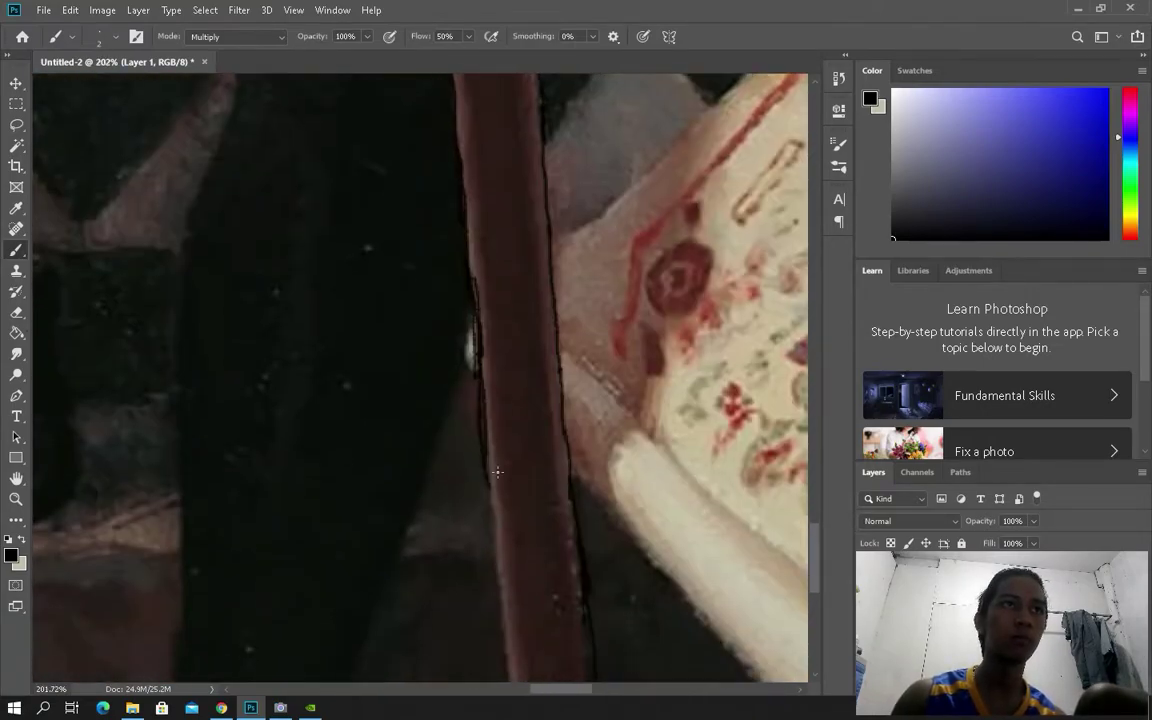
Step: Trace the tunic's bottom hem to its left corner and continue up its left side past the belt
scroll(519, 487, "up", 6)
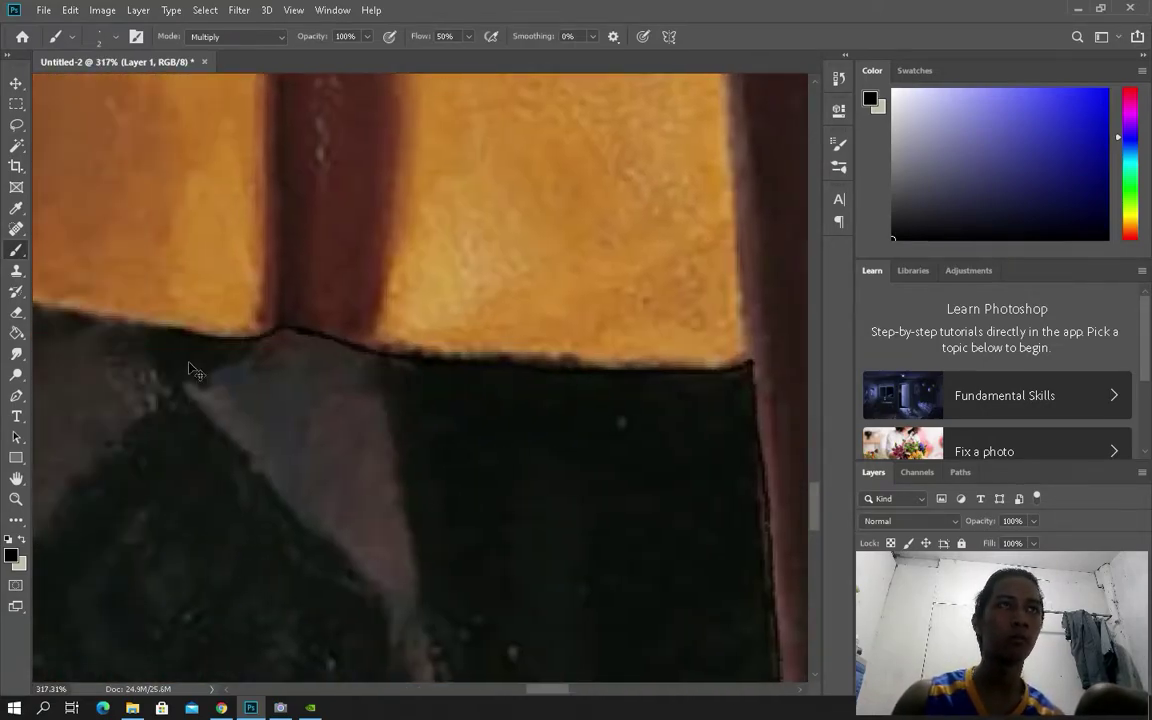
scroll(298, 428, "down", 5)
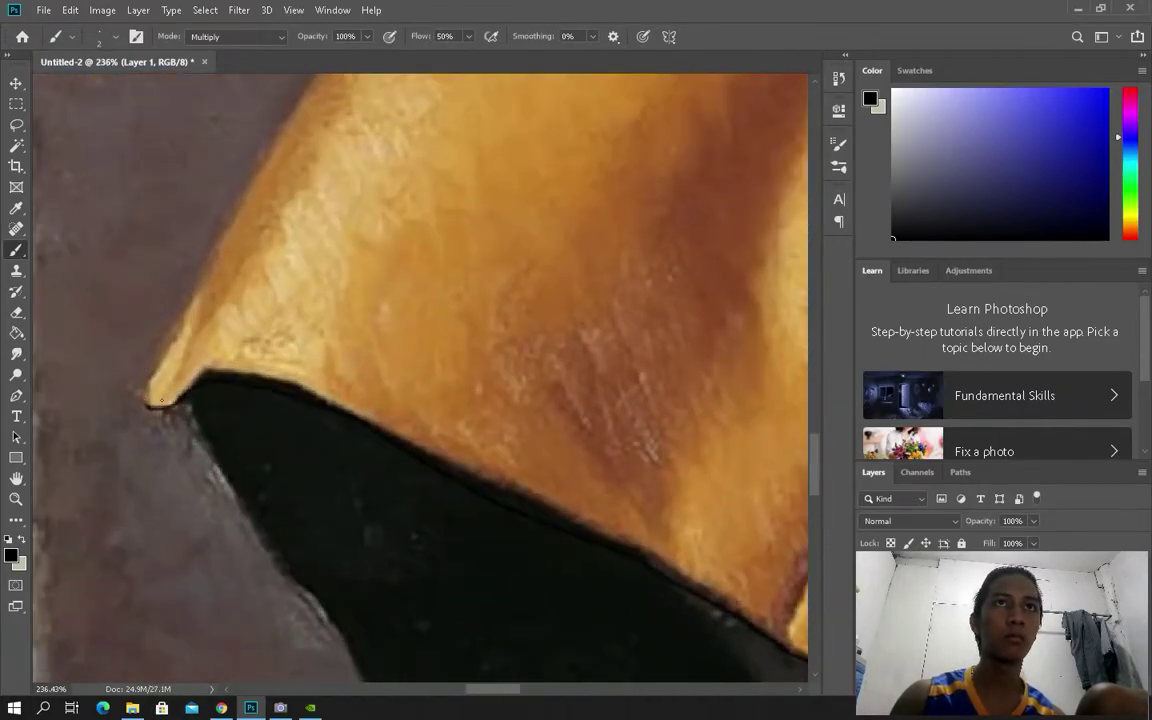
scroll(636, 87, "up", 5)
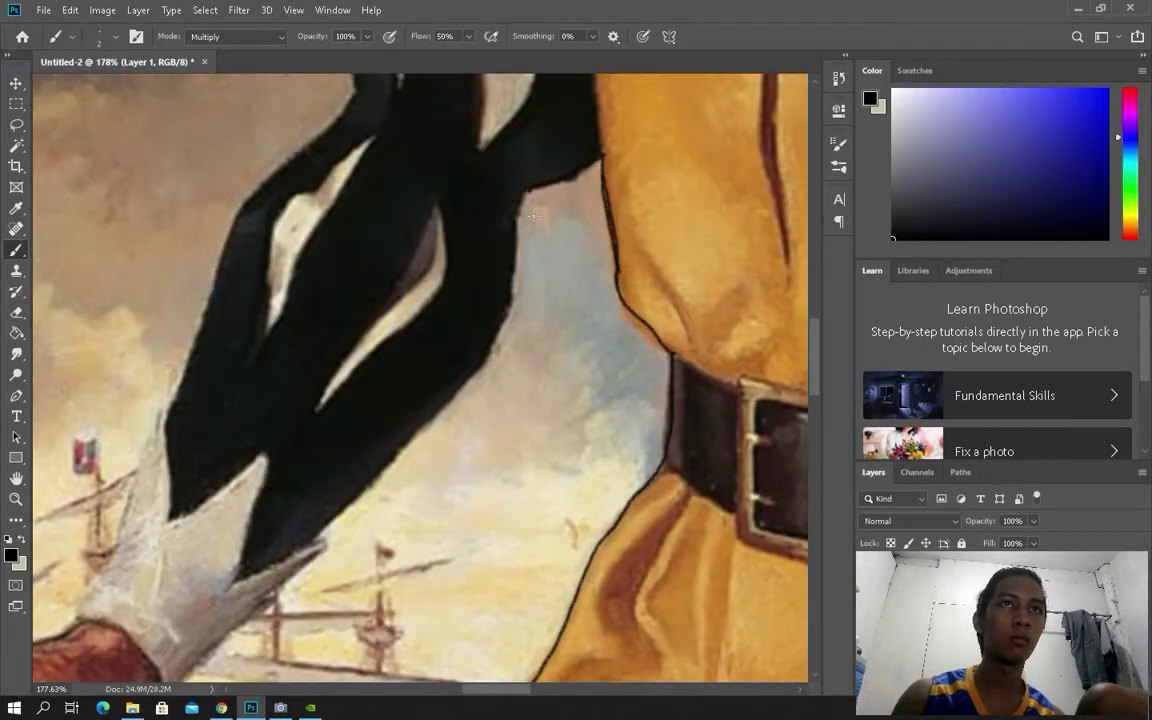
Step: Trace the left sleeve's inner edge, the pointed cuff below it, and the resting hand's wrist and thumb
scroll(600, 200, "down", 2)
scroll(541, 373, "up", 2)
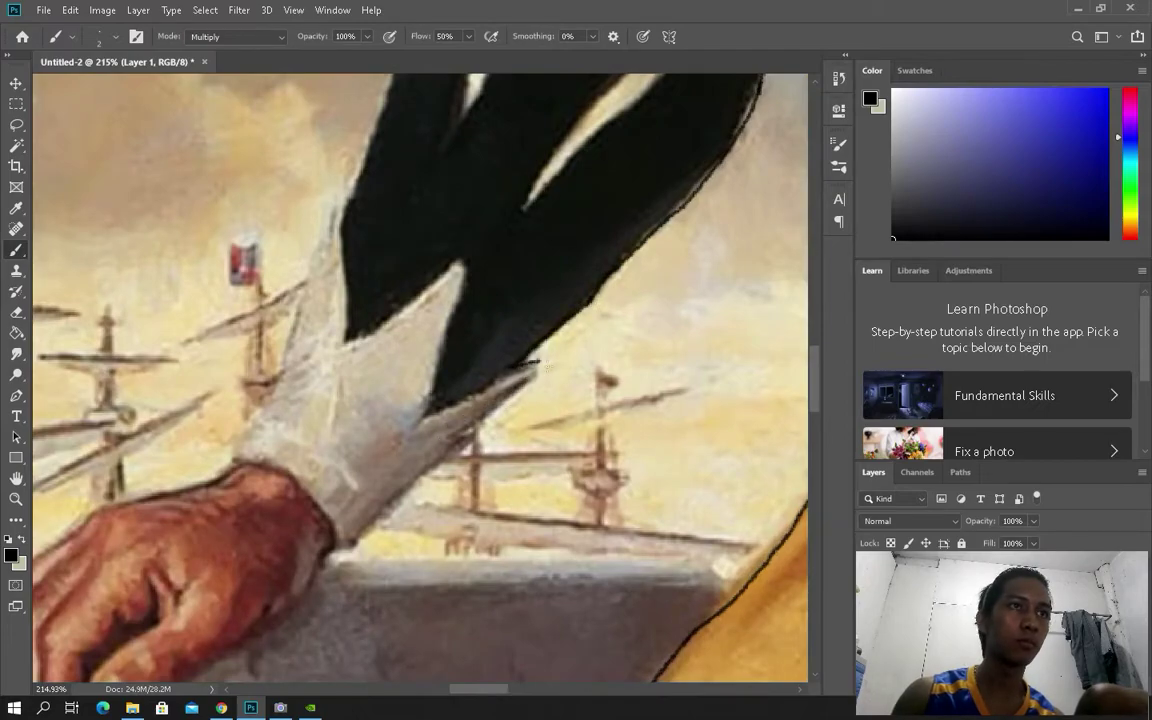
scroll(541, 364, "down", 2)
scroll(500, 373, "up", 2)
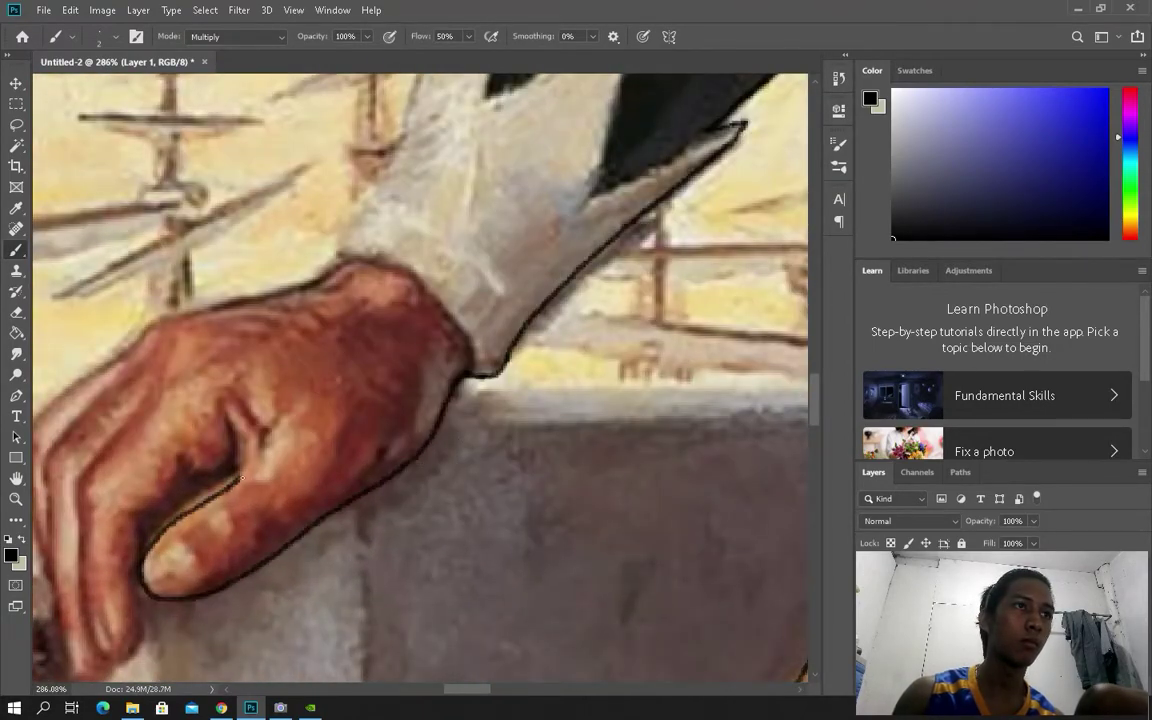
Step: Outline the gap between thumb and palm and the lower fingertips of the resting left hand
scroll(145, 518, "down", 2)
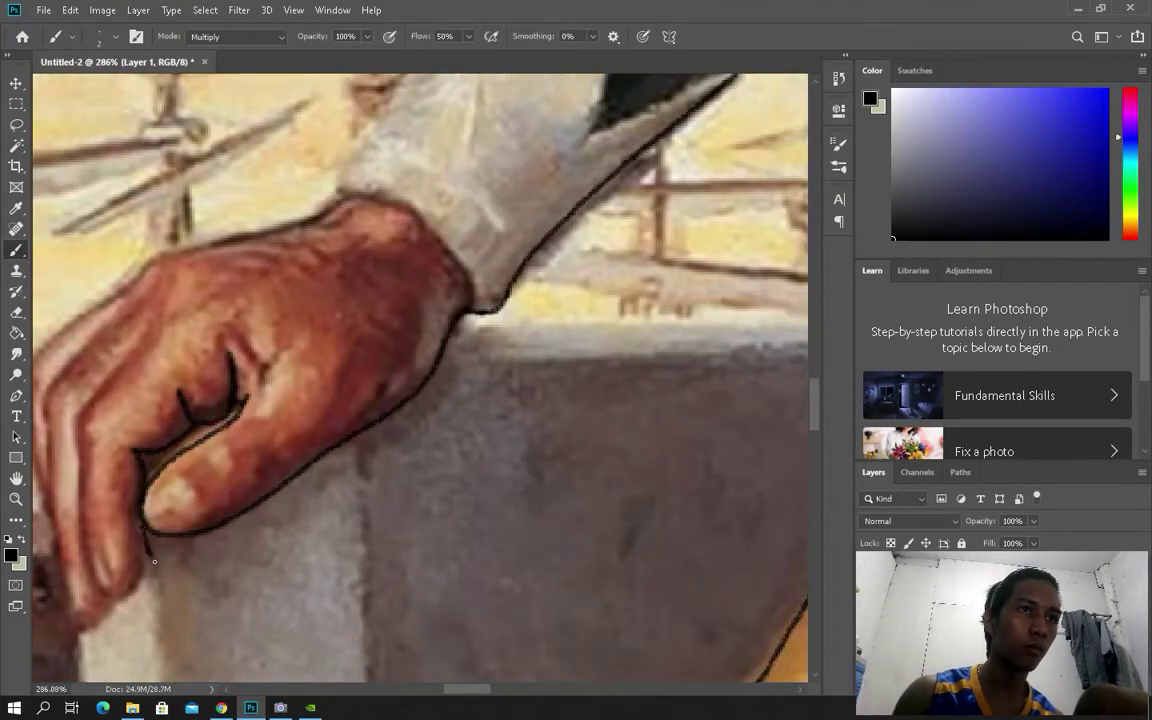
scroll(305, 590, "down", 2)
scroll(312, 588, "up", 3)
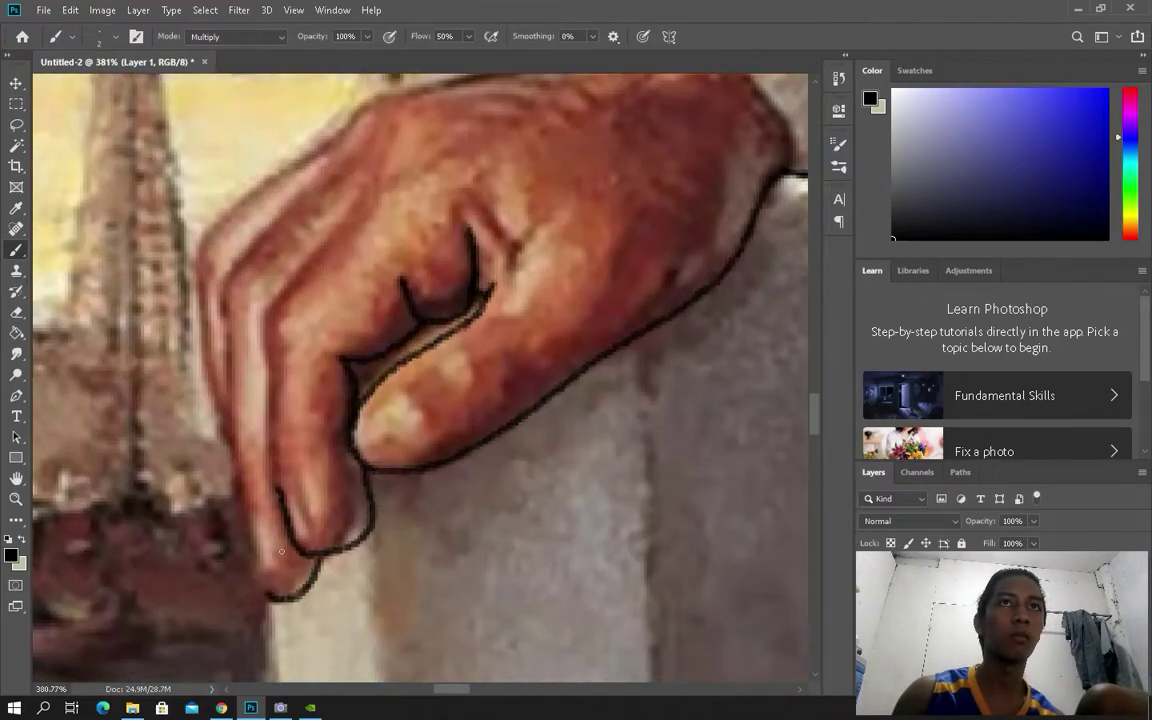
Step: Trace the remaining outer contour of the resting hand, its cuff, and the left sleeve's outer edge
scroll(222, 435, "down", 2)
scroll(500, 250, "up", 2)
scroll(560, 300, "down", 2)
scroll(592, 283, "up", 3)
scroll(592, 283, "down", 2)
scroll(707, 417, "up", 2)
scroll(707, 244, "up", 1)
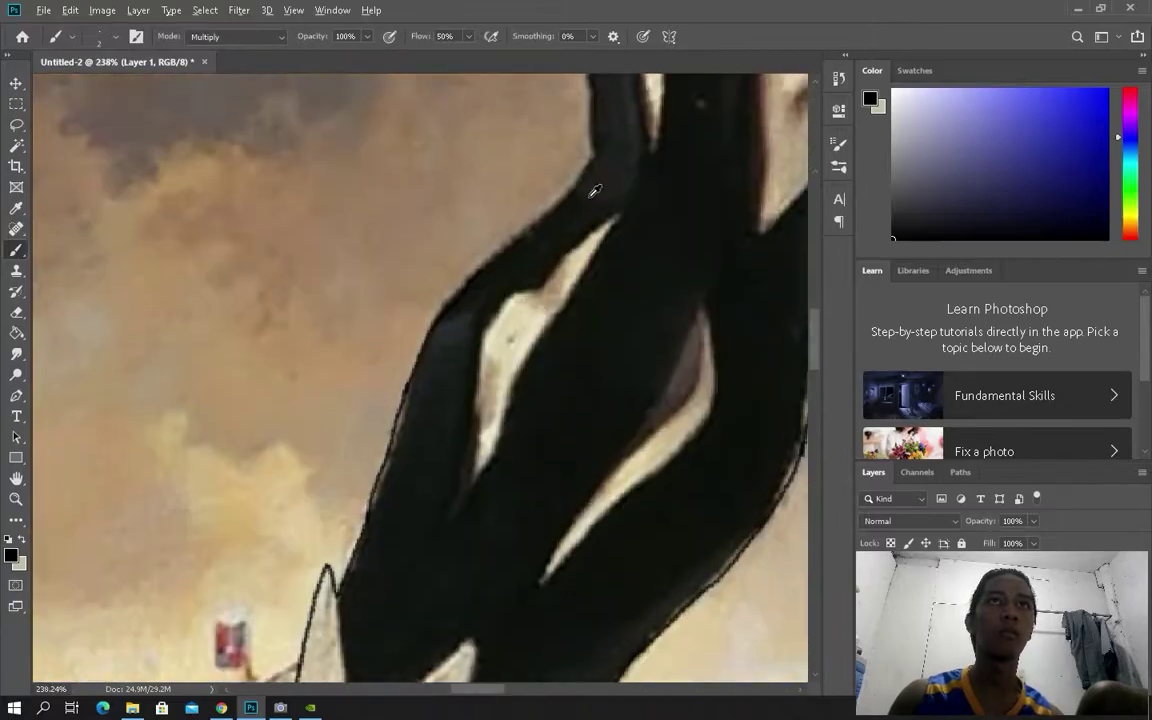
Step: Trace the upper part of the left sleeve and the tunic's left shoulder towards the neck
scroll(617, 162, "down", 1)
scroll(672, 278, "down", 2)
scroll(672, 278, "up", 2)
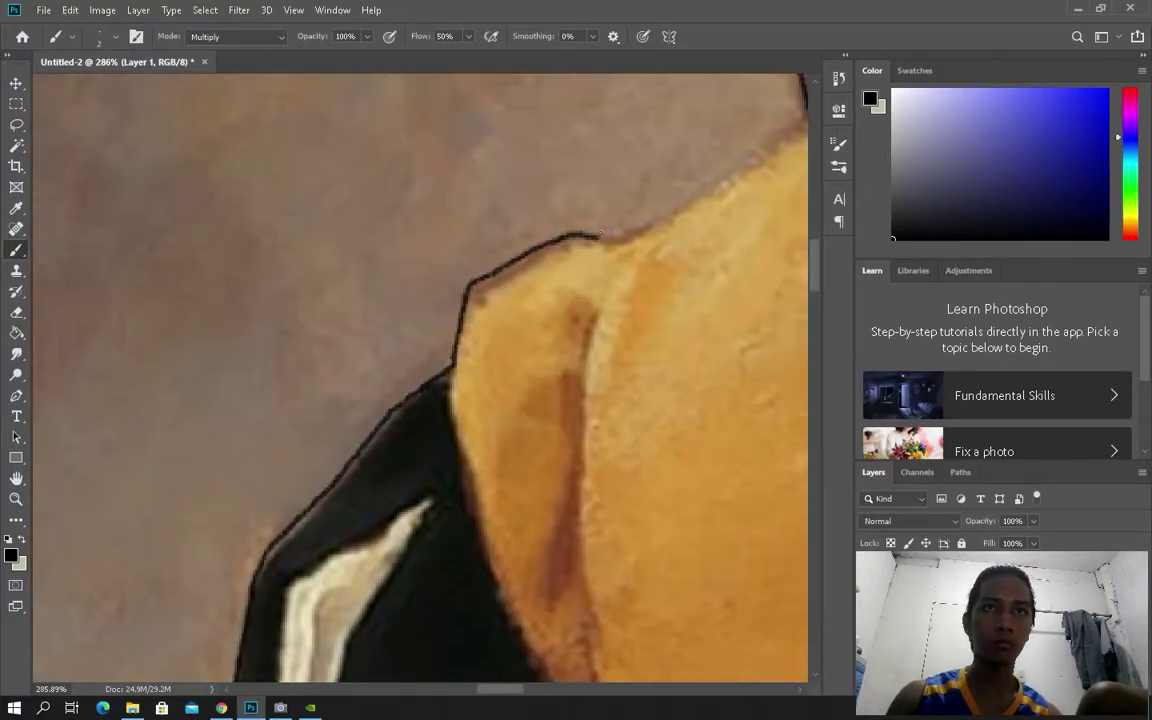
Step: Outline the right cuff's opening around the wrist of the hand resting at the belt
scroll(672, 278, "down", 2)
scroll(704, 363, "up", 3)
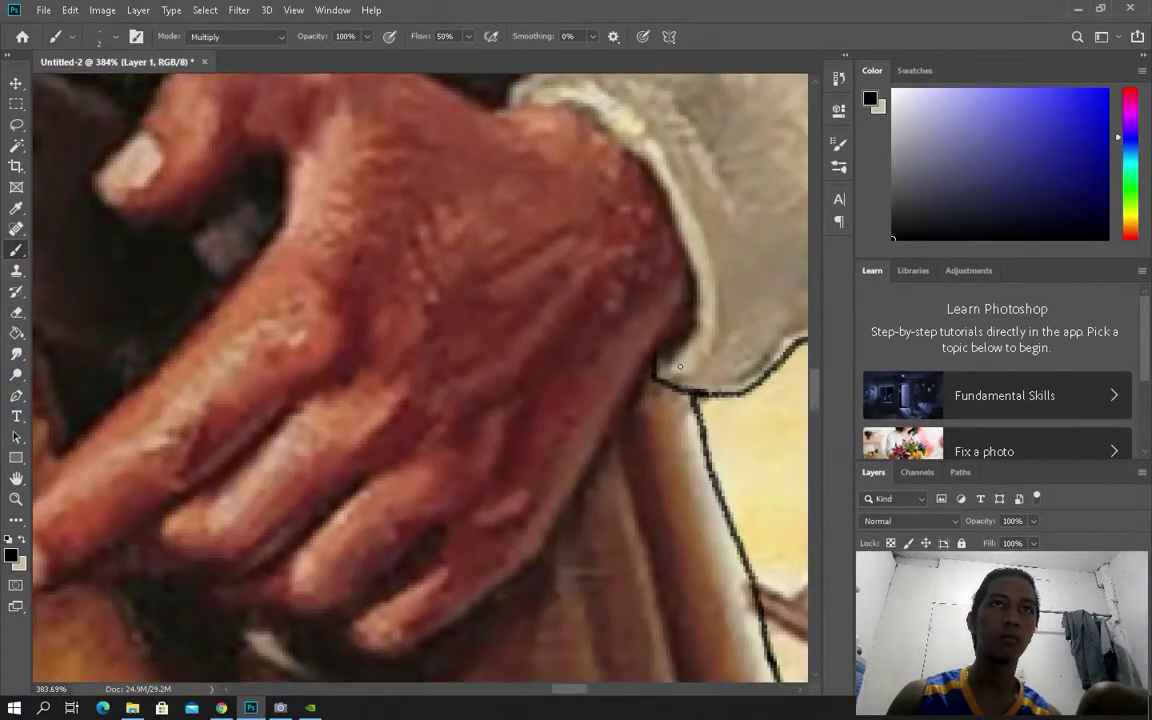
left_click_drag(692, 260, 505, 90)
scroll(653, 283, "down", 1)
left_click_drag(560, 478, 678, 322)
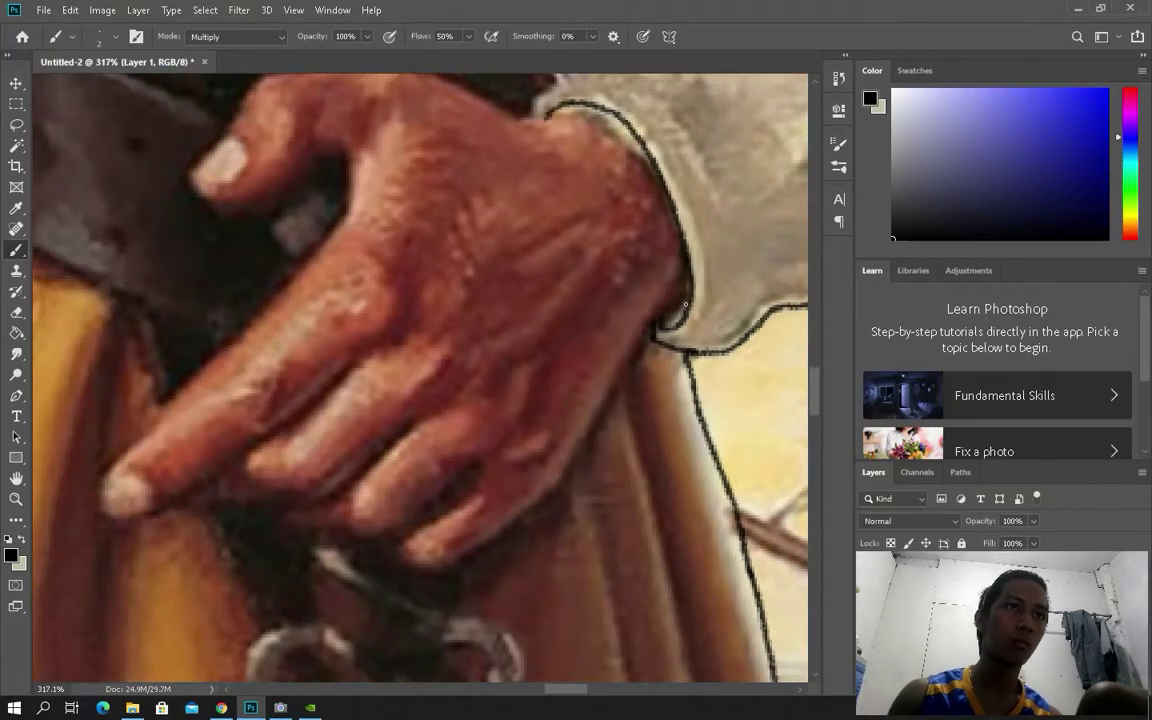
Step: Trace the belt hand's lower fingertips and the index finger's outer edge up to the thumb gap
scroll(428, 529, "up", 2)
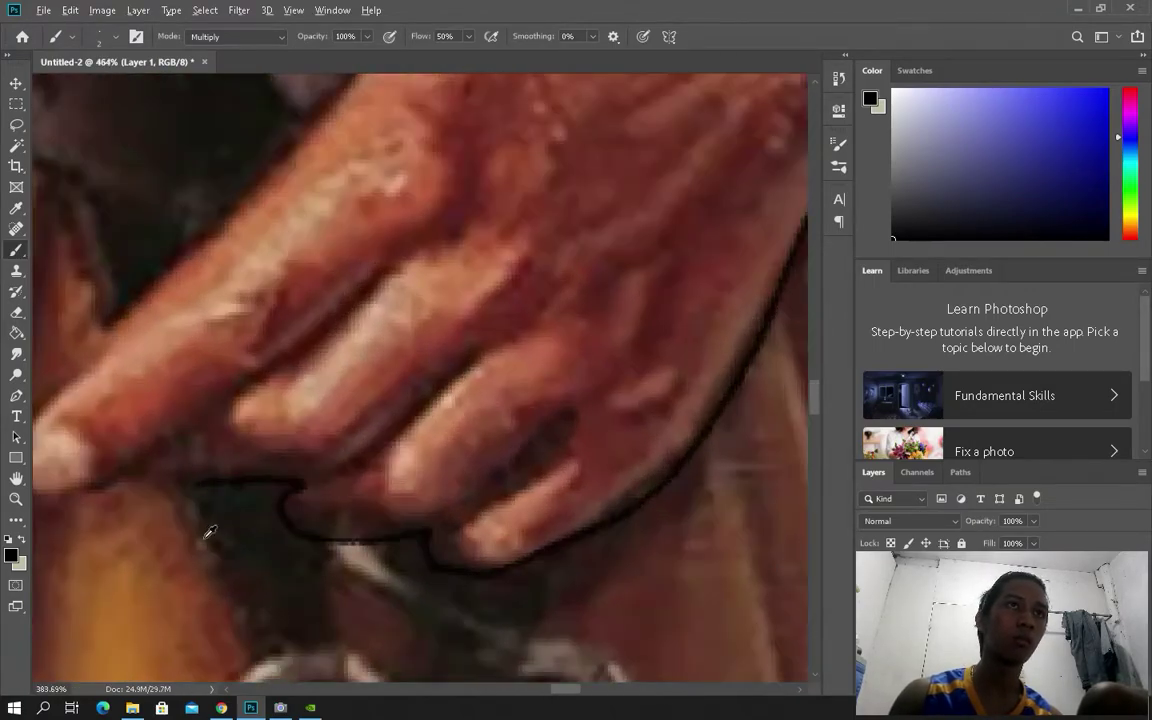
scroll(209, 527, "down", 1)
left_click_drag(165, 455, 390, 178)
scroll(390, 178, "down", 1)
scroll(400, 260, "up", 1)
left_click_drag(300, 295, 417, 258)
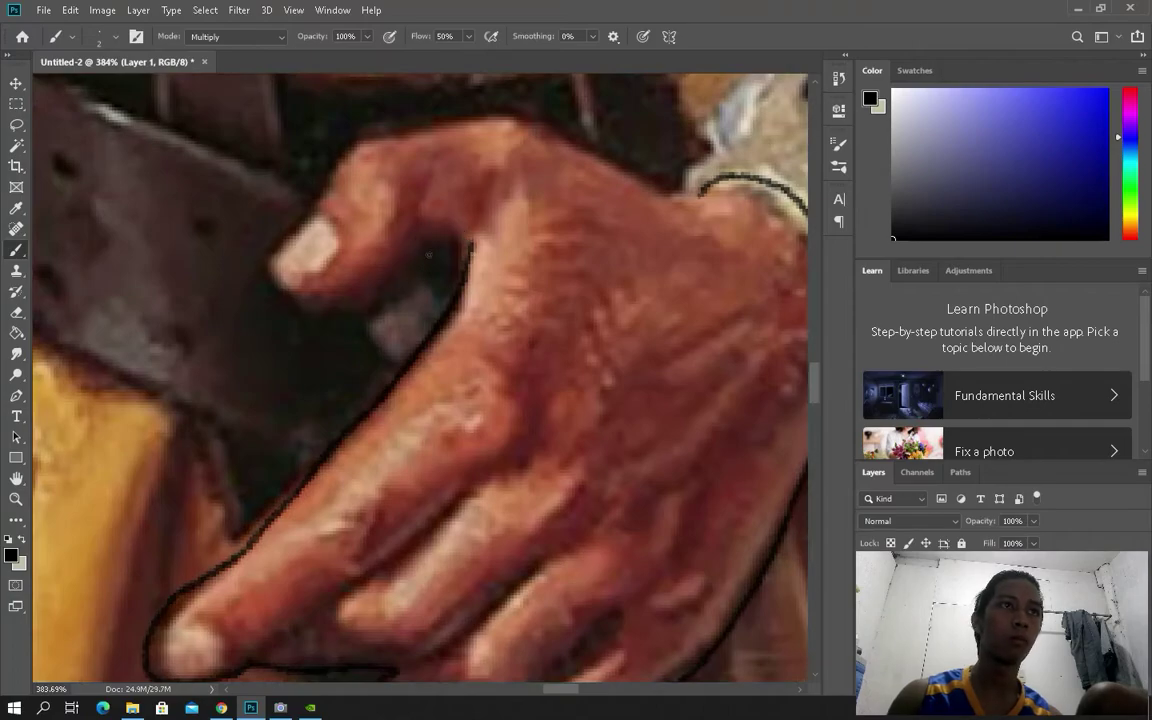
Step: Outline the belt hand's thumb and upper edge to the cuff, along with the thumb and index fingernails
left_click_drag(311, 290, 622, 110)
scroll(250, 450, "up", 1)
scroll(204, 536, "down", 2)
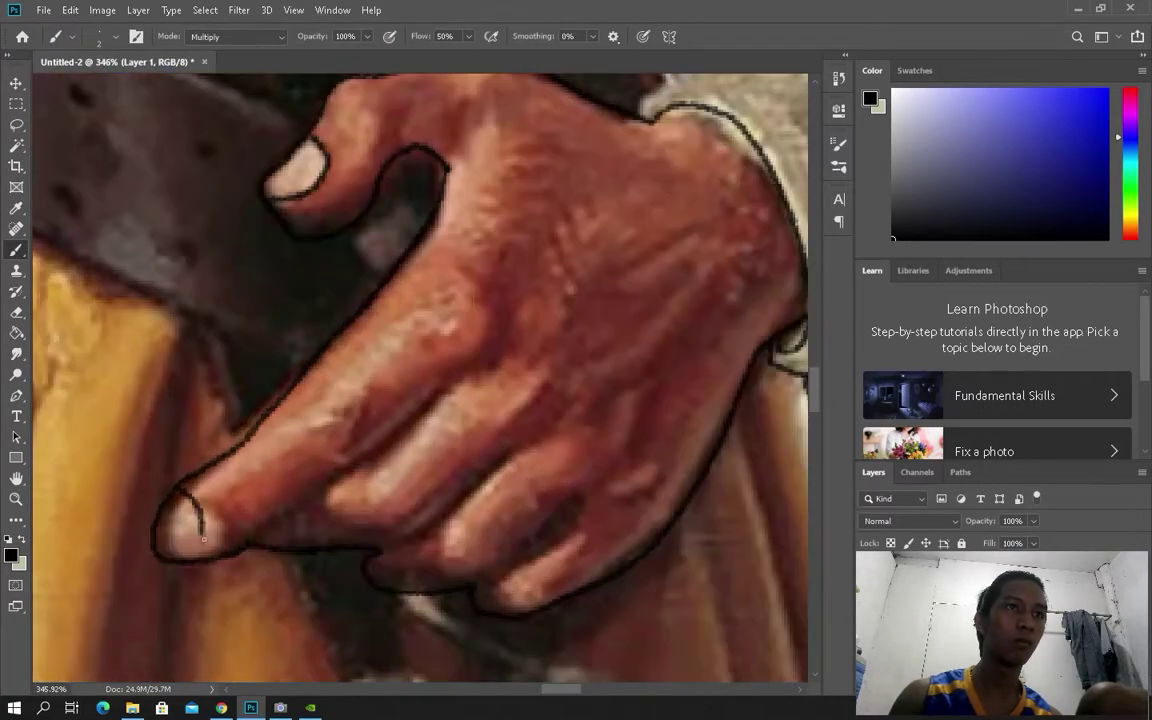
scroll(168, 563, "down", 2)
scroll(342, 384, "up", 2)
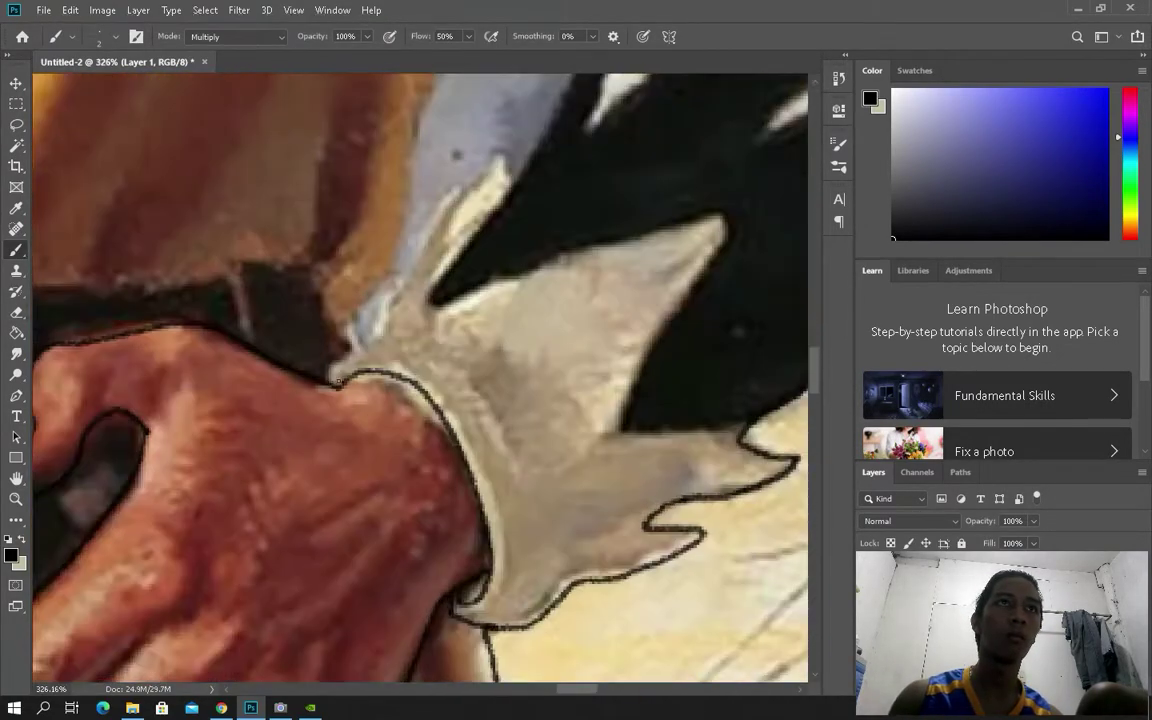
Step: Outline the grey-blue area between the tunic and the right black sleeve, including the cuff's upper tip
scroll(405, 303, "up", 3)
left_click_drag(255, 410, 370, 95)
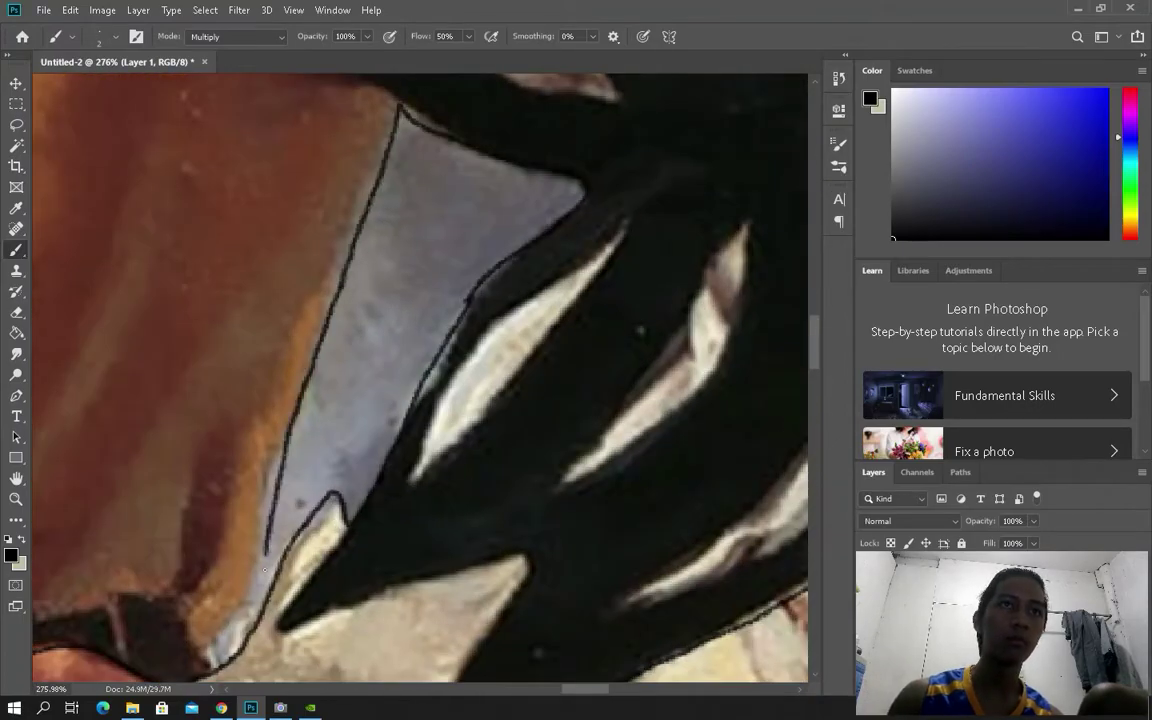
scroll(238, 573, "down", 5)
Step: Trace the pale slashes in the lower part of the right black sleeve
scroll(493, 534, "up", 5)
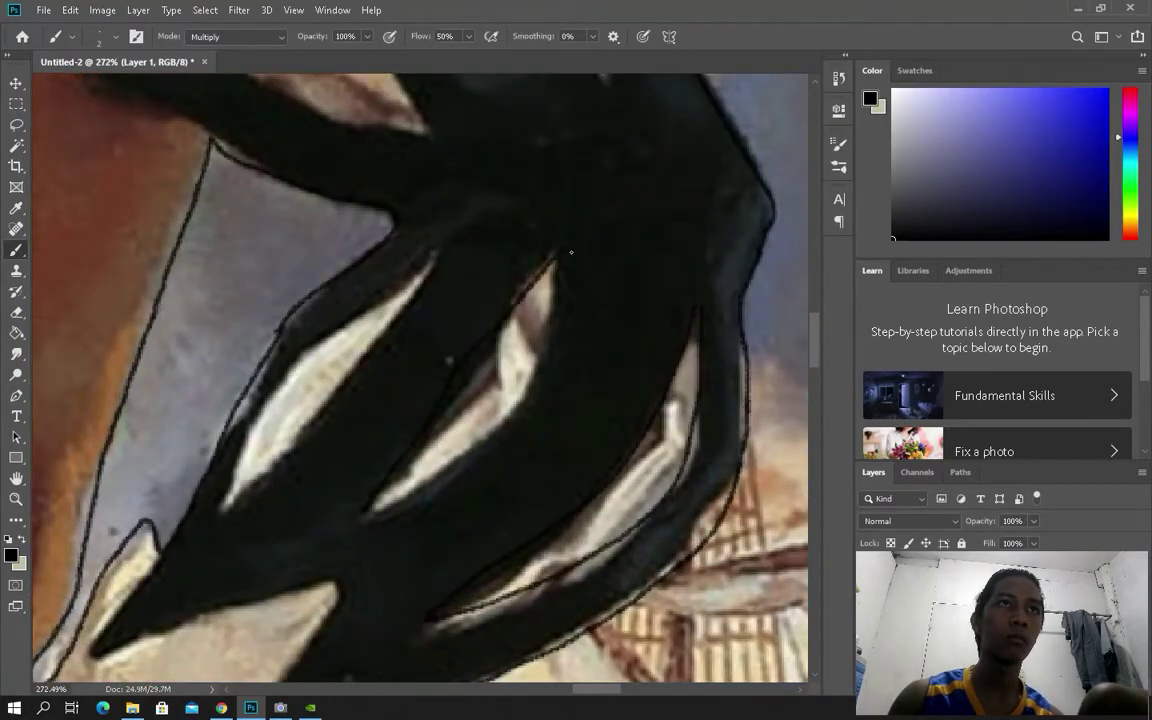
scroll(505, 361, "down", 2)
scroll(505, 361, "down", 2)
scroll(590, 433, "down", 3)
Step: Outline the pale slashes along the left black sleeve from the shoulder down to the forearm
scroll(346, 489, "up", 5)
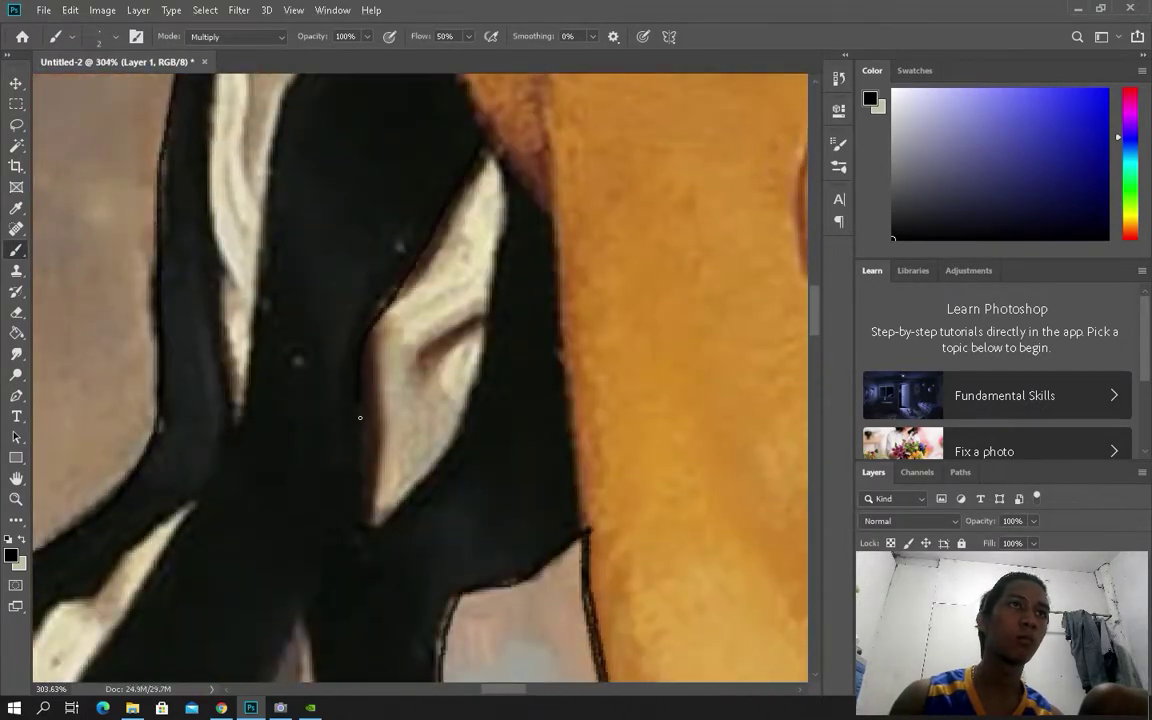
scroll(380, 560, "down", 2)
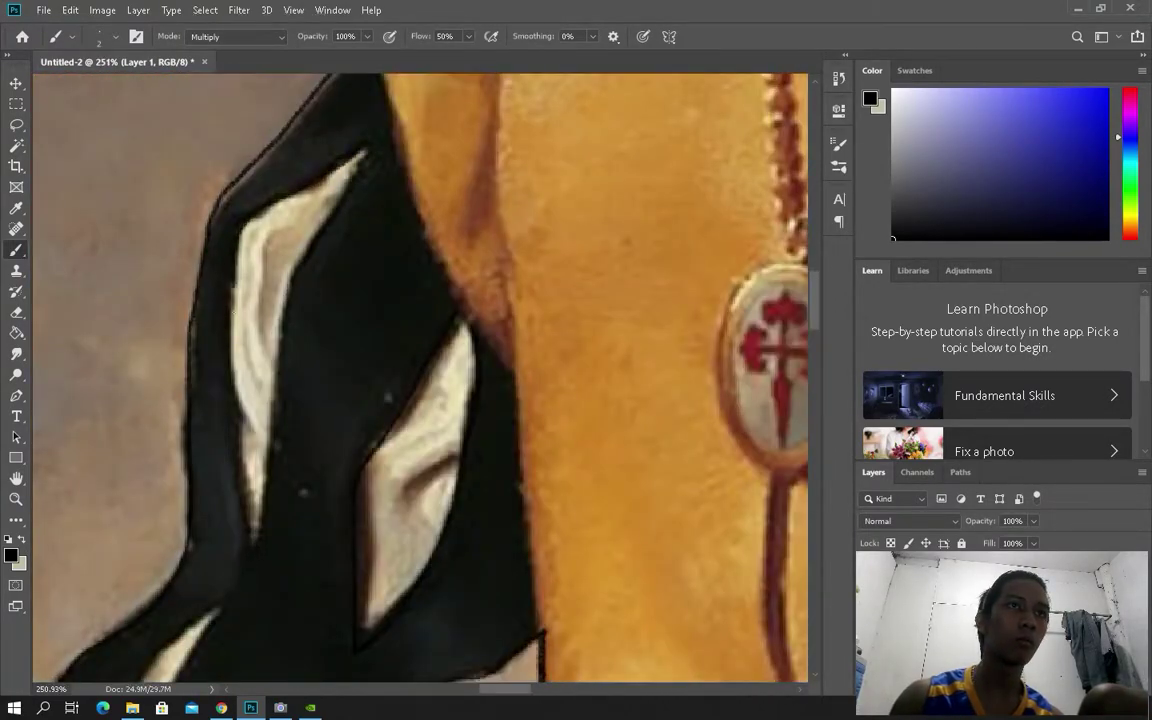
scroll(349, 530, "up", 2)
scroll(466, 545, "down", 3)
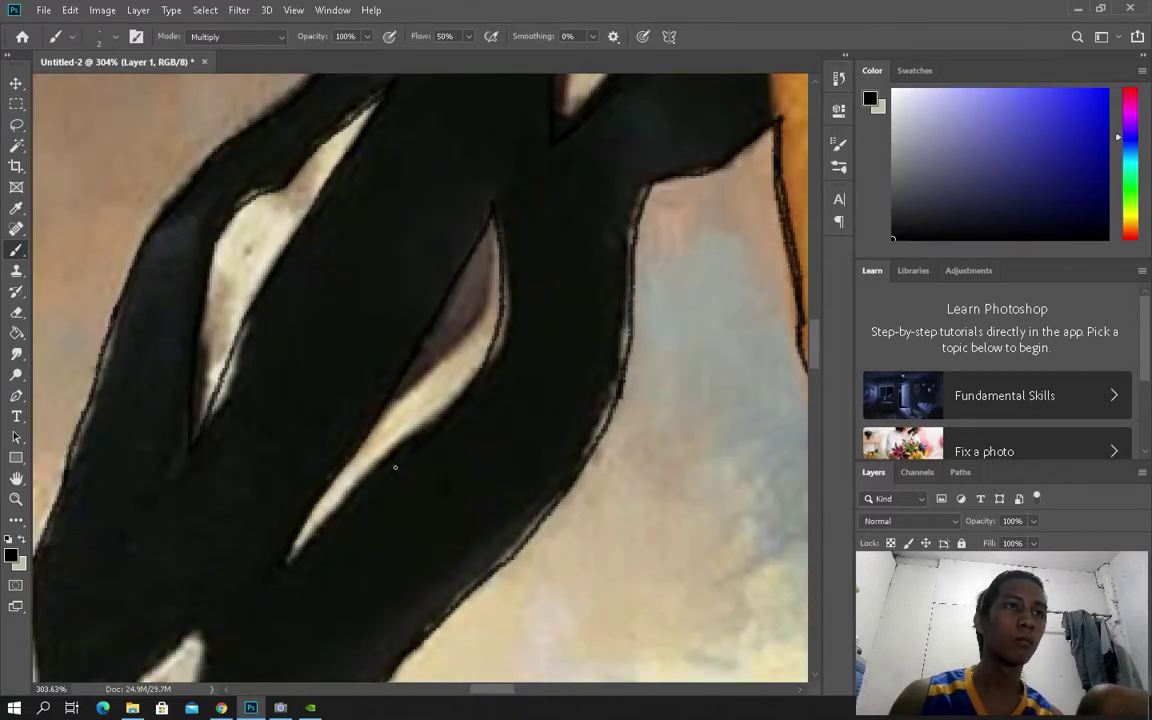
Step: Trace the left cuff's pointed edges against the black sleeve and its opening around the wrist
scroll(201, 554, "up", 4)
scroll(527, 462, "down", 2)
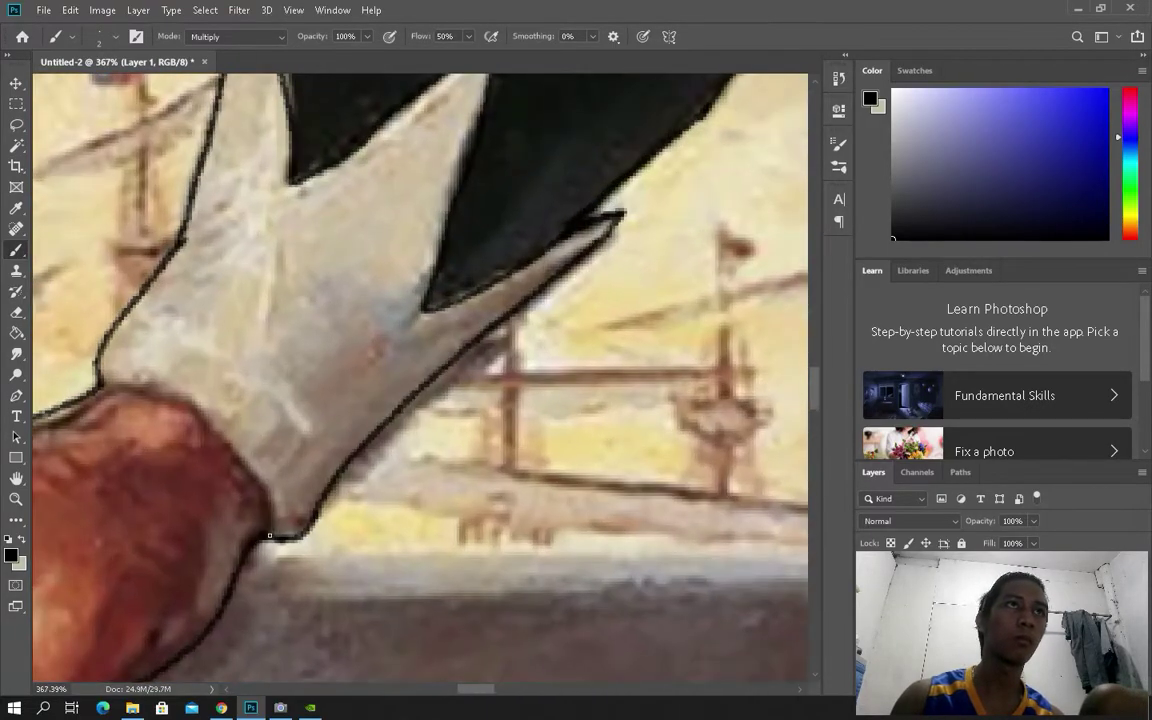
scroll(564, 465, "up", 3)
scroll(209, 311, "down", 3)
Step: Trace the tunic's left and right armhole edges where they meet the black sleeves
scroll(198, 400, "up", 4)
scroll(198, 400, "down", 3)
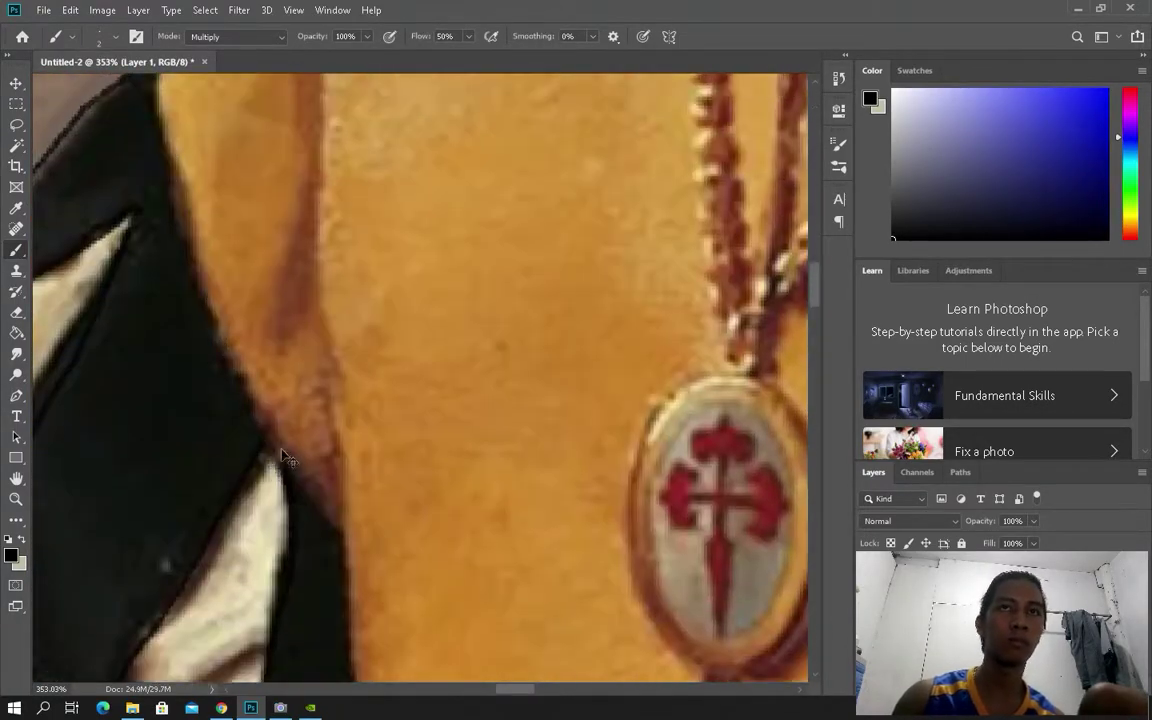
scroll(648, 250, "up", 4)
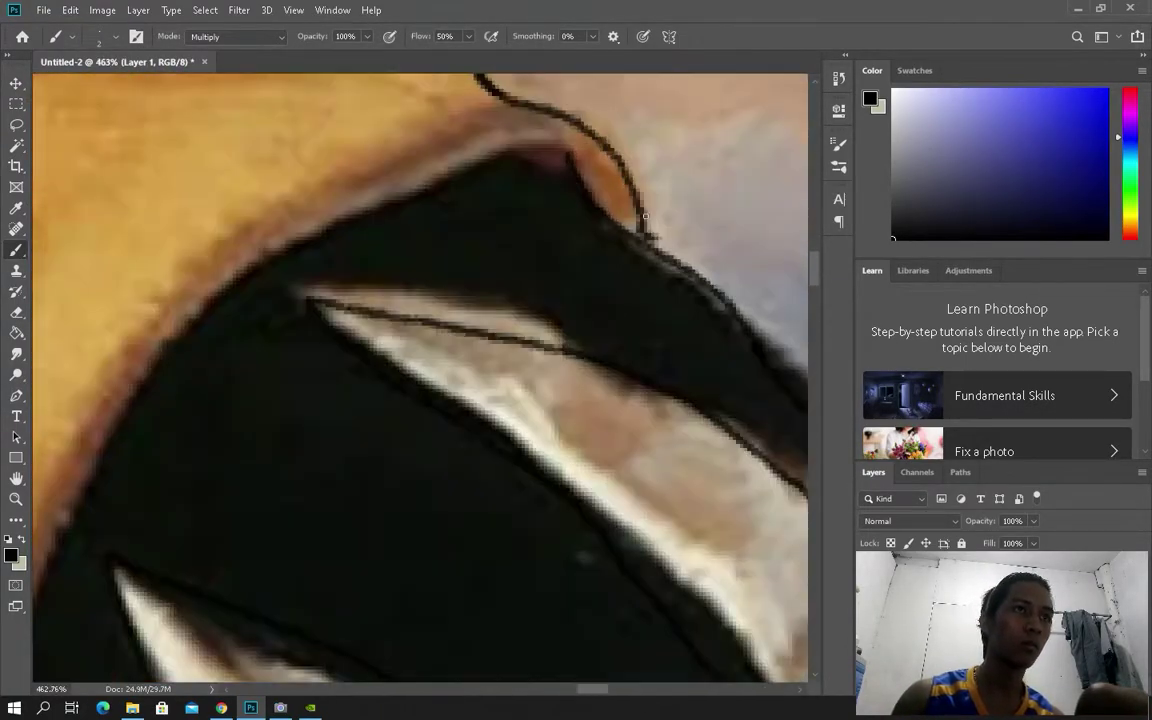
scroll(240, 282, "down", 6)
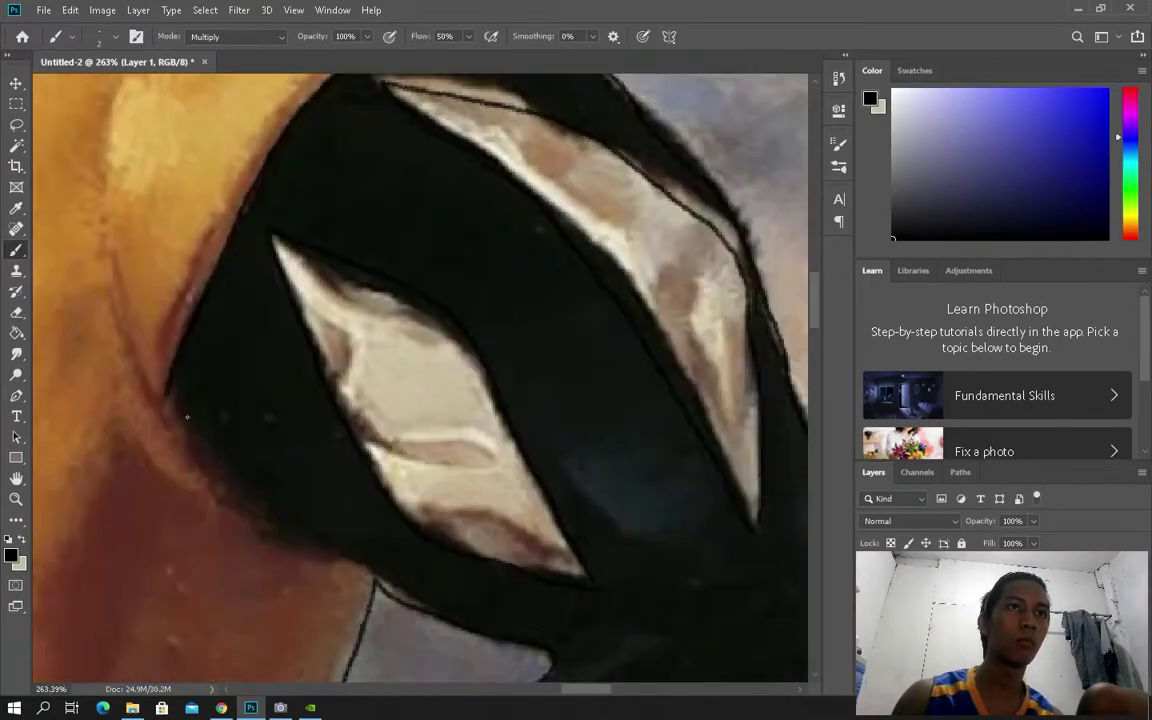
Step: Outline both edges of the dark cord running from under the beard and below the oval pendant
scroll(320, 345, "up", 5)
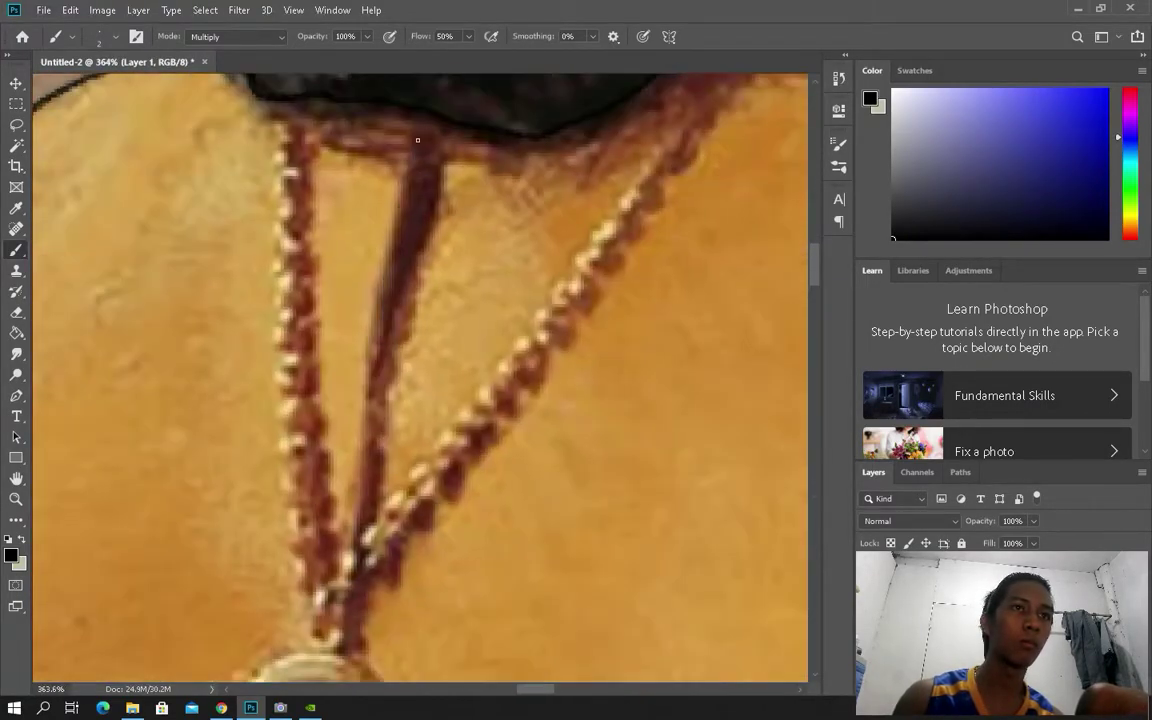
scroll(365, 507, "down", 2)
scroll(337, 515, "up", 1)
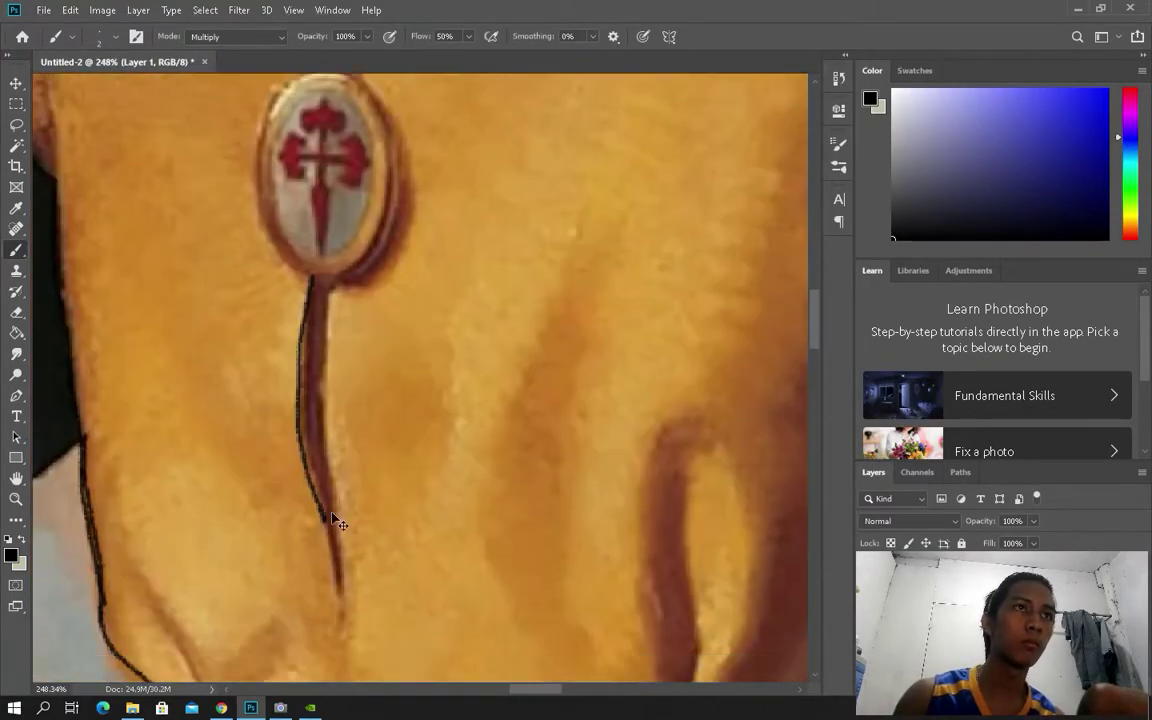
scroll(334, 297, "up", 2)
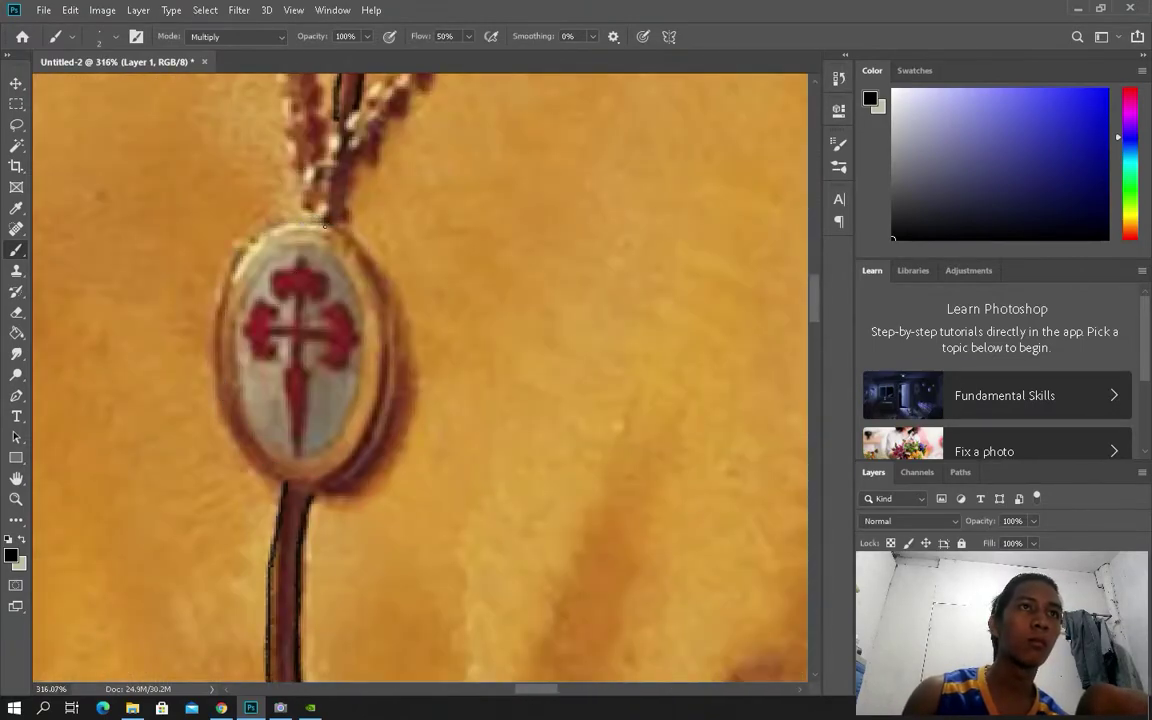
Step: Outline the oval pendant's rim and inner plate, and the red cross inside it
scroll(350, 489, "down", 2)
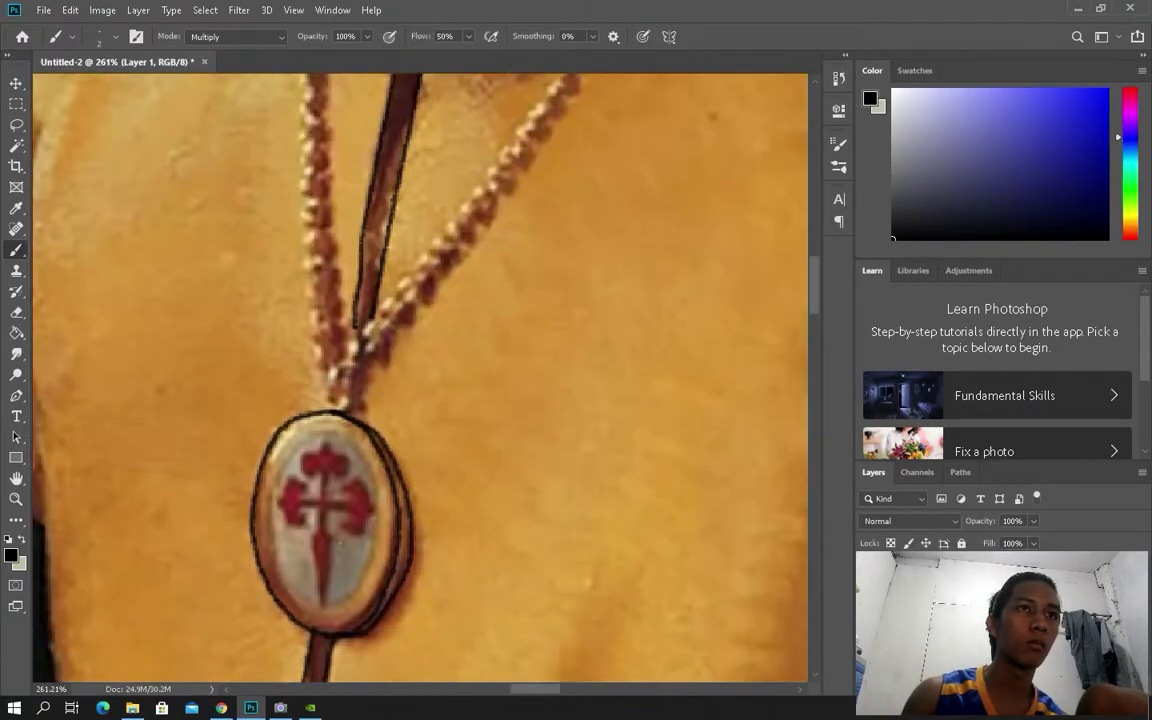
scroll(305, 365, "up", 3)
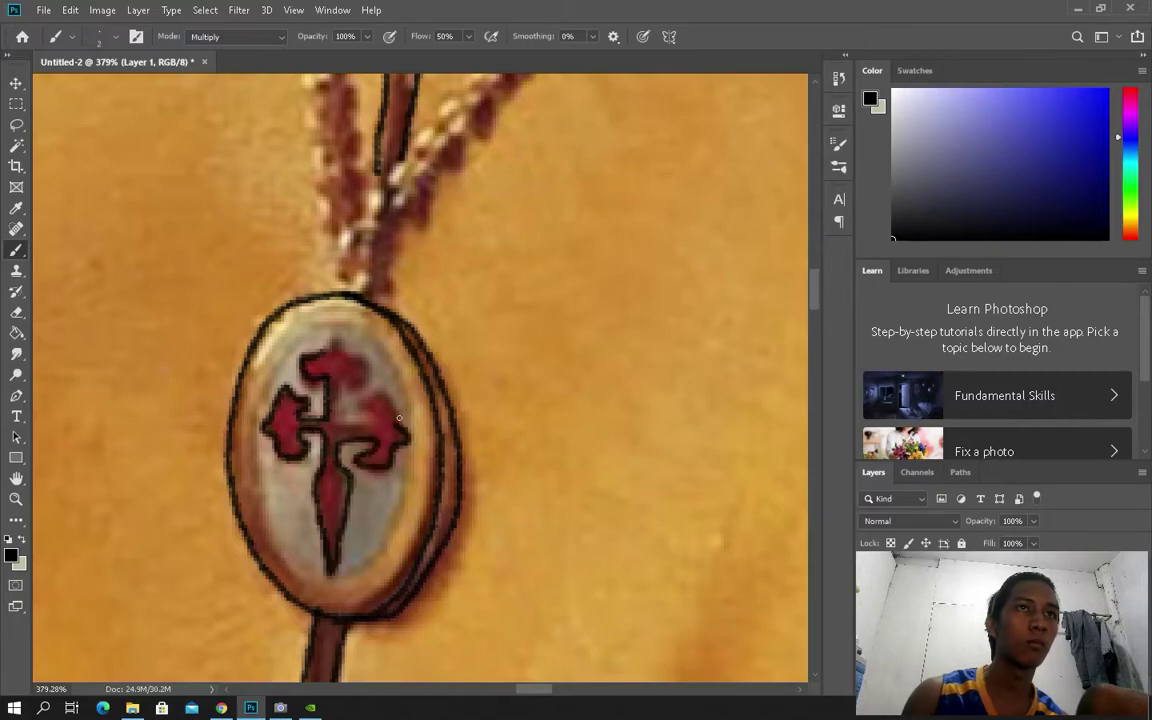
scroll(372, 460, "down", 2)
Step: Draw small linked loops along both strands of the necklace chain from the pendant up to the beard
scroll(378, 540, "up", 2)
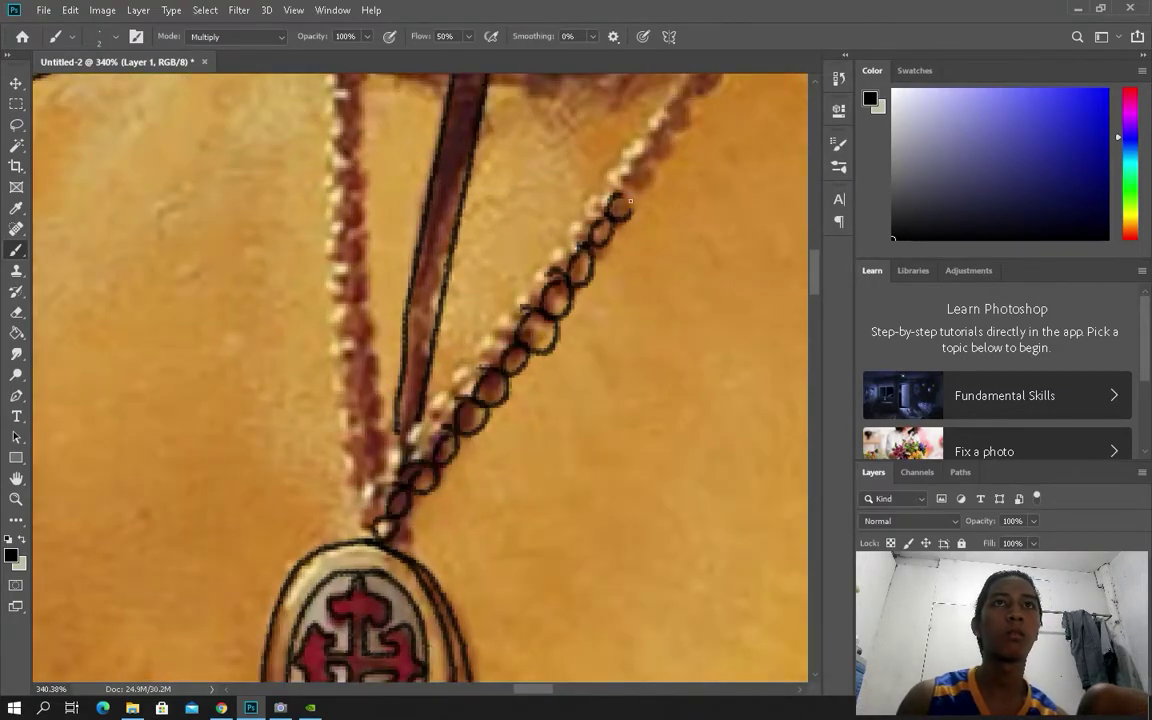
scroll(628, 220, "up", 4)
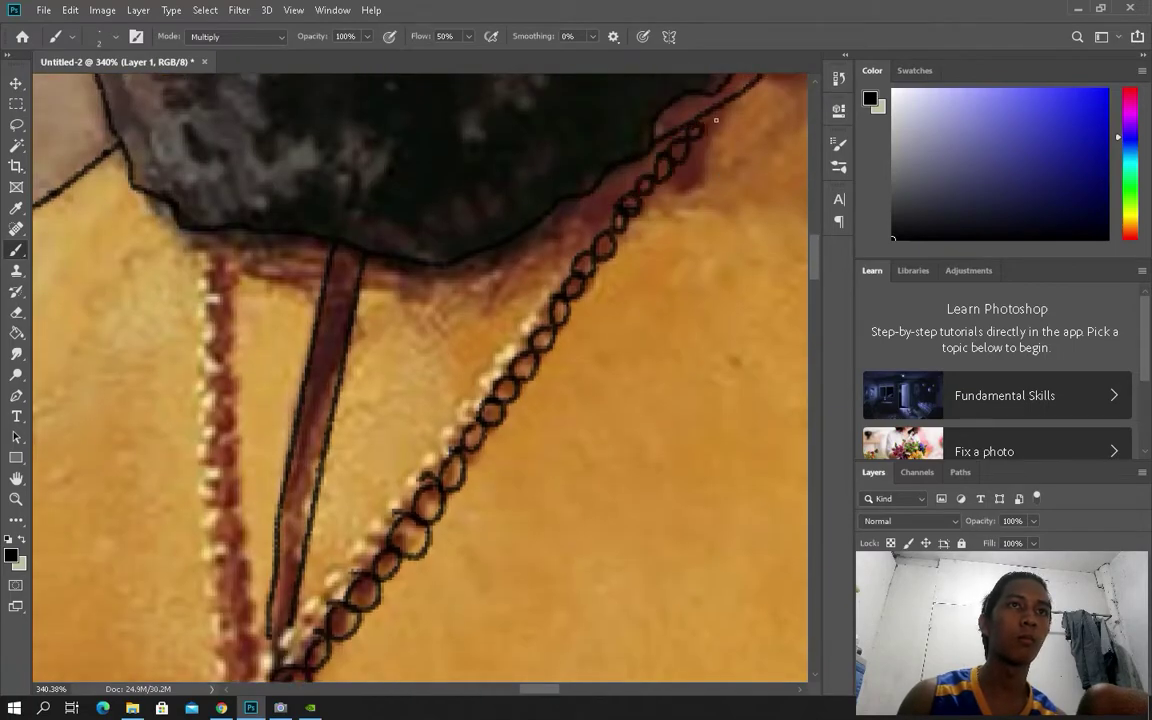
scroll(432, 515, "down", 1)
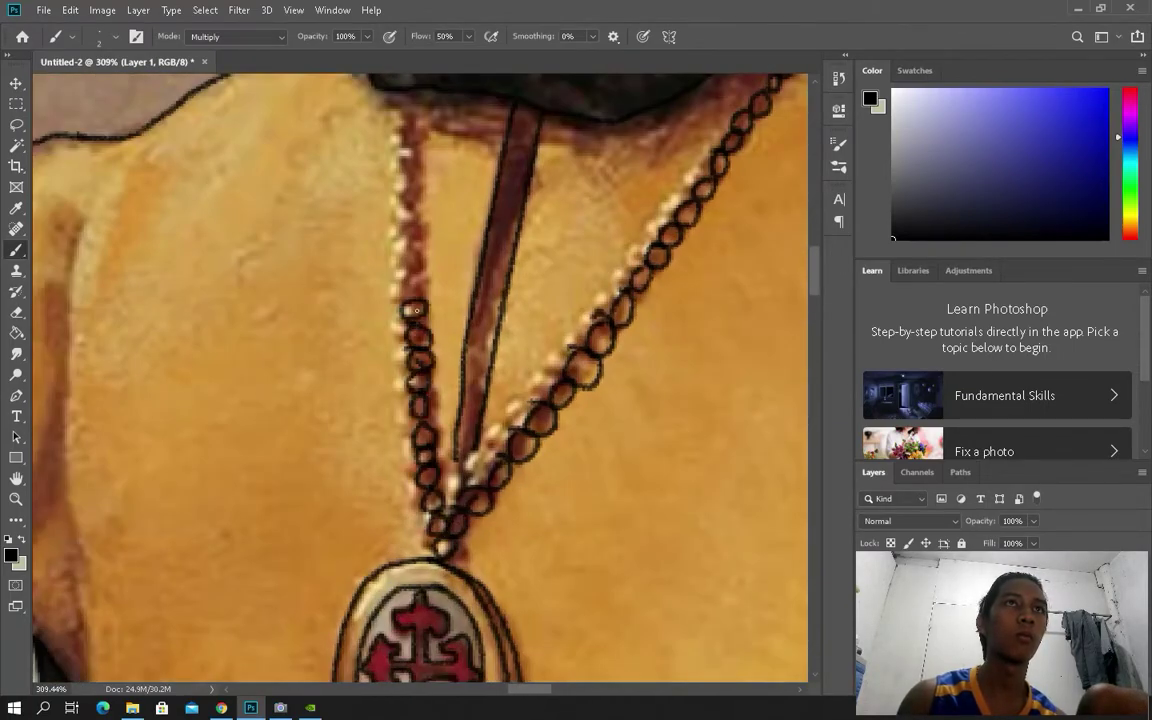
left_click_drag(402, 214, 412, 200)
Step: Trace the contours of both dark legs and the left foot below the tunic's hem
scroll(489, 603, "down", 8)
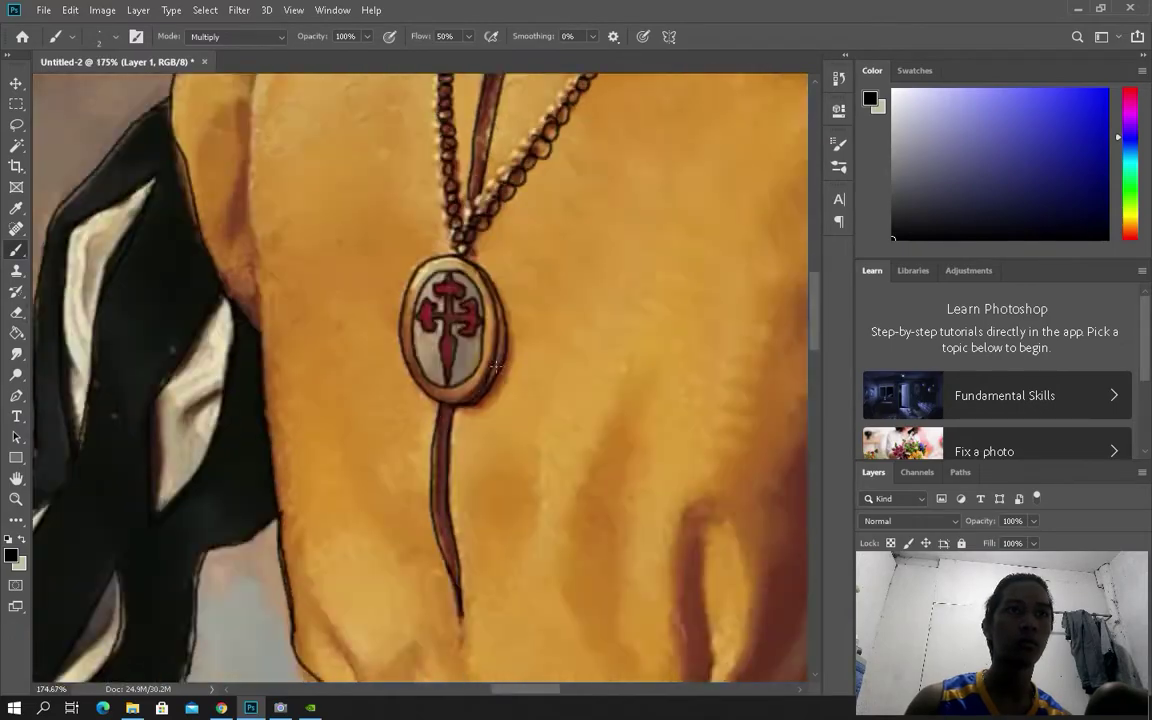
scroll(489, 603, "down", 4)
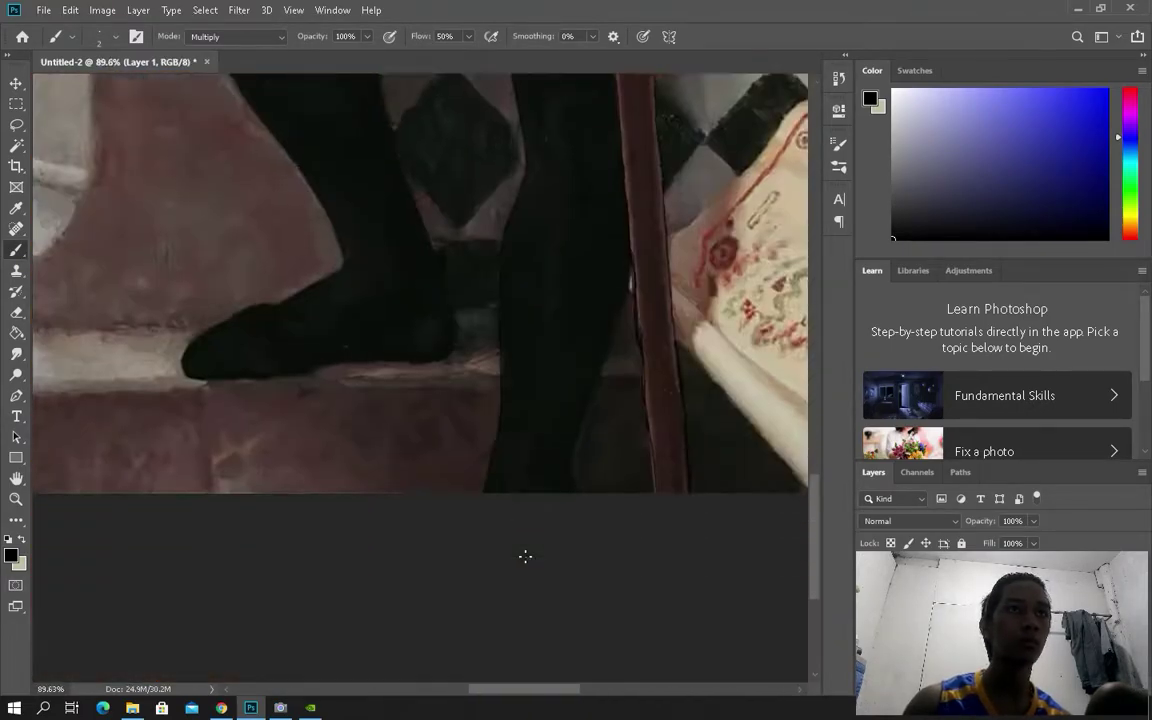
scroll(525, 555, "up", 3)
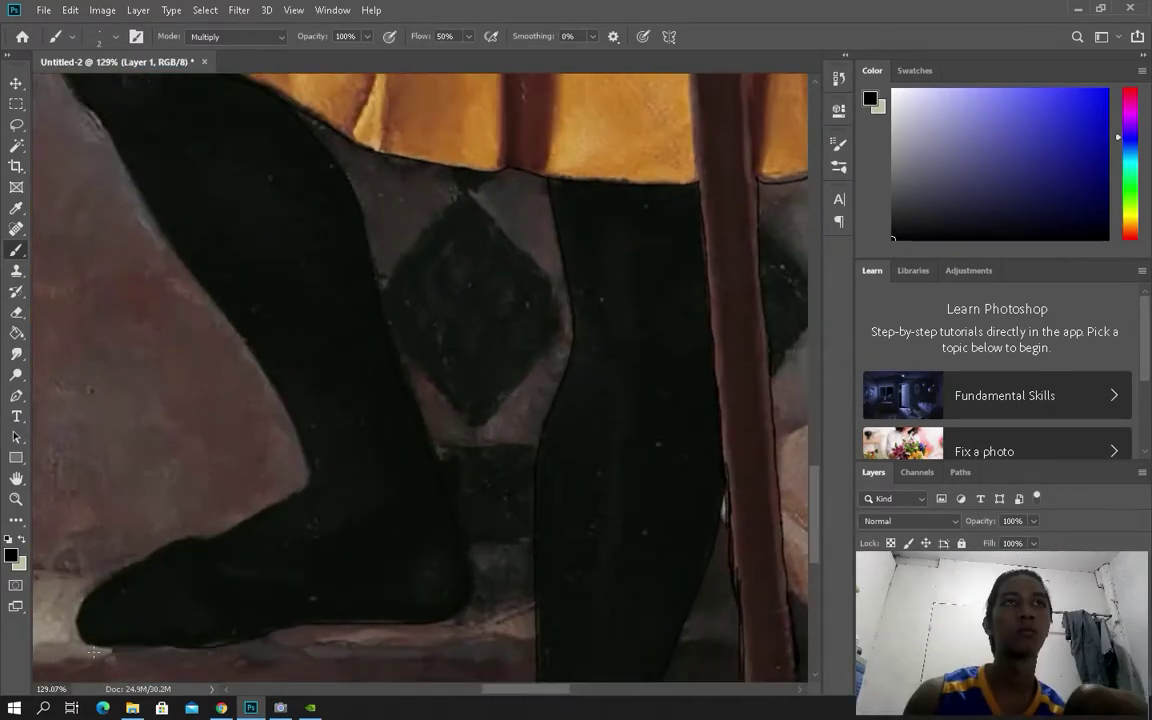
scroll(275, 373, "up", 3)
scroll(293, 298, "down", 4)
Step: Outline the belt buckle's outer frame, inner opening and two prongs
scroll(293, 298, "up", 6)
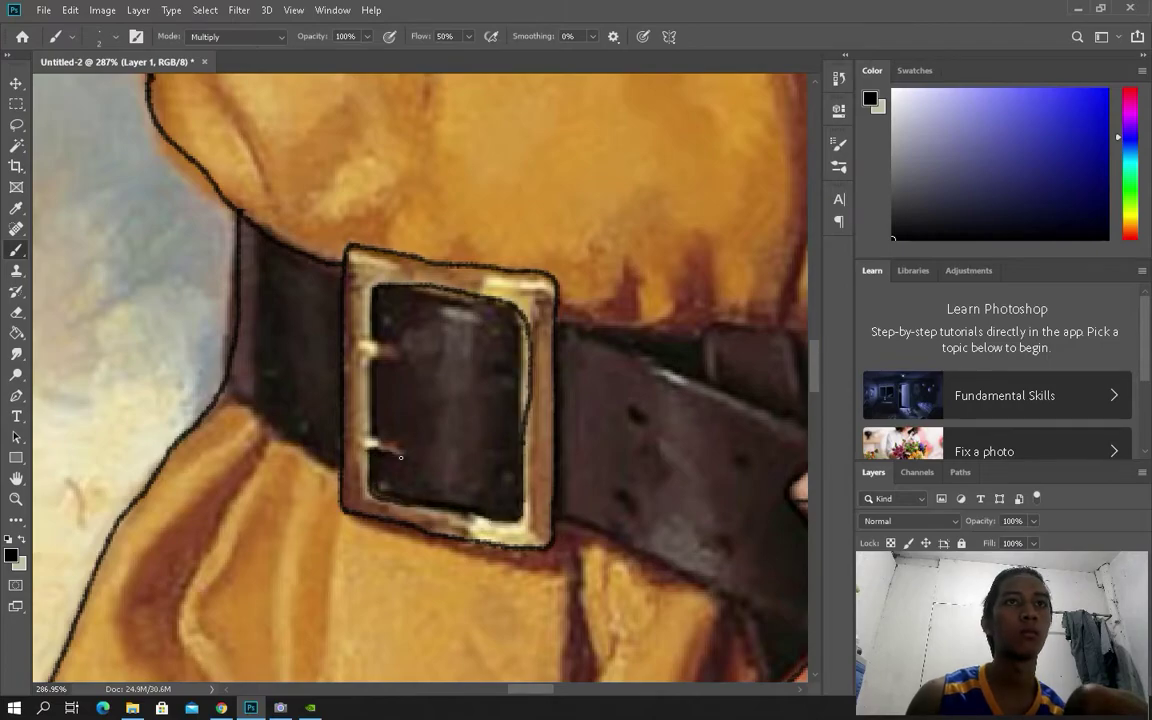
scroll(522, 296, "down", 1)
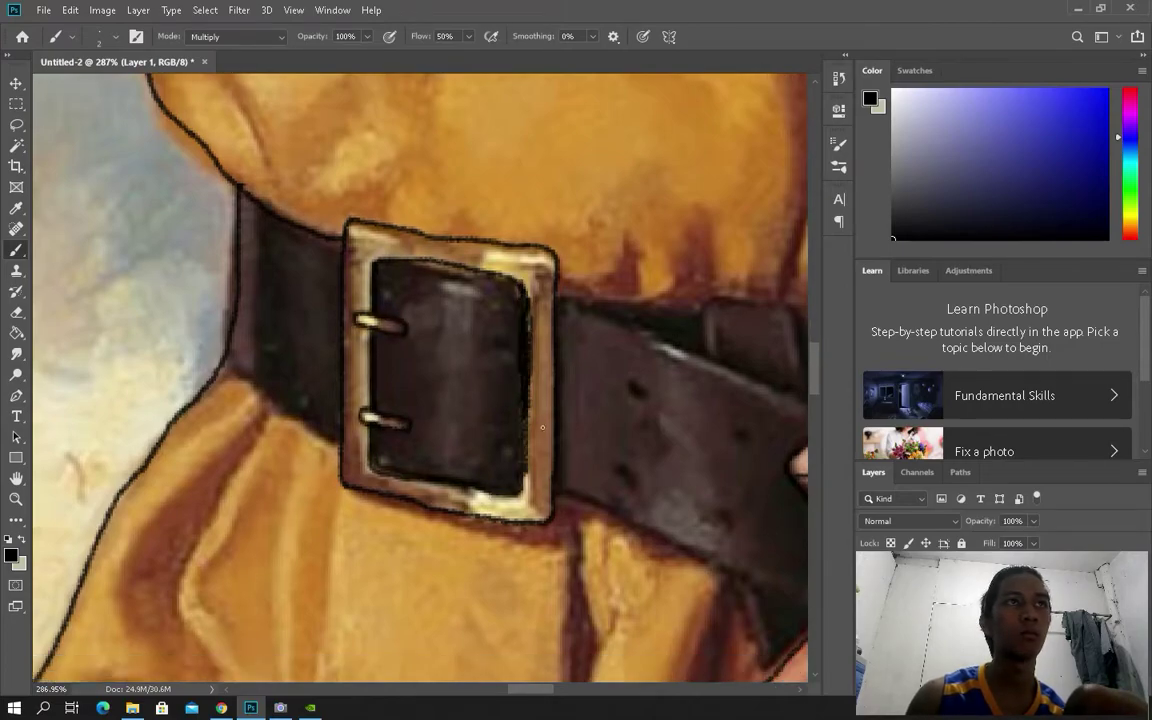
scroll(580, 437, "up", 2)
scroll(214, 231, "down", 1)
Step: Trace the belt's edges and its loop from the buckle across to the right cuff
scroll(214, 231, "right", 2)
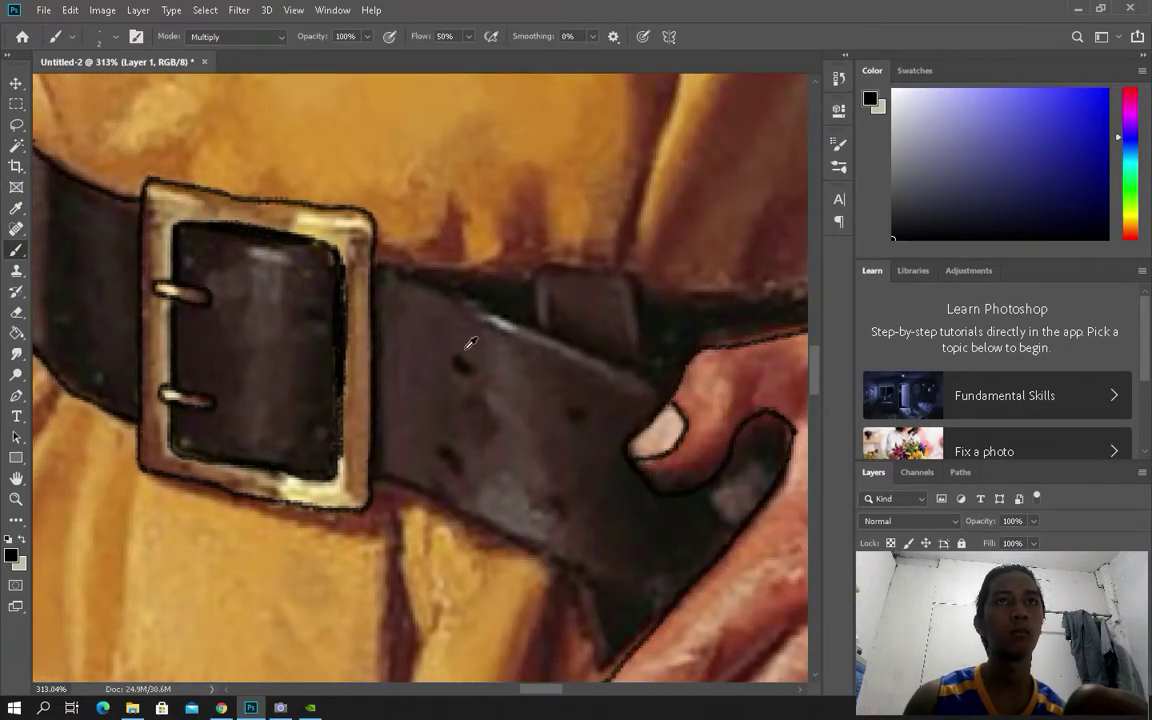
scroll(469, 341, "up", 1)
scroll(674, 295, "down", 1)
scroll(668, 298, "right", 2)
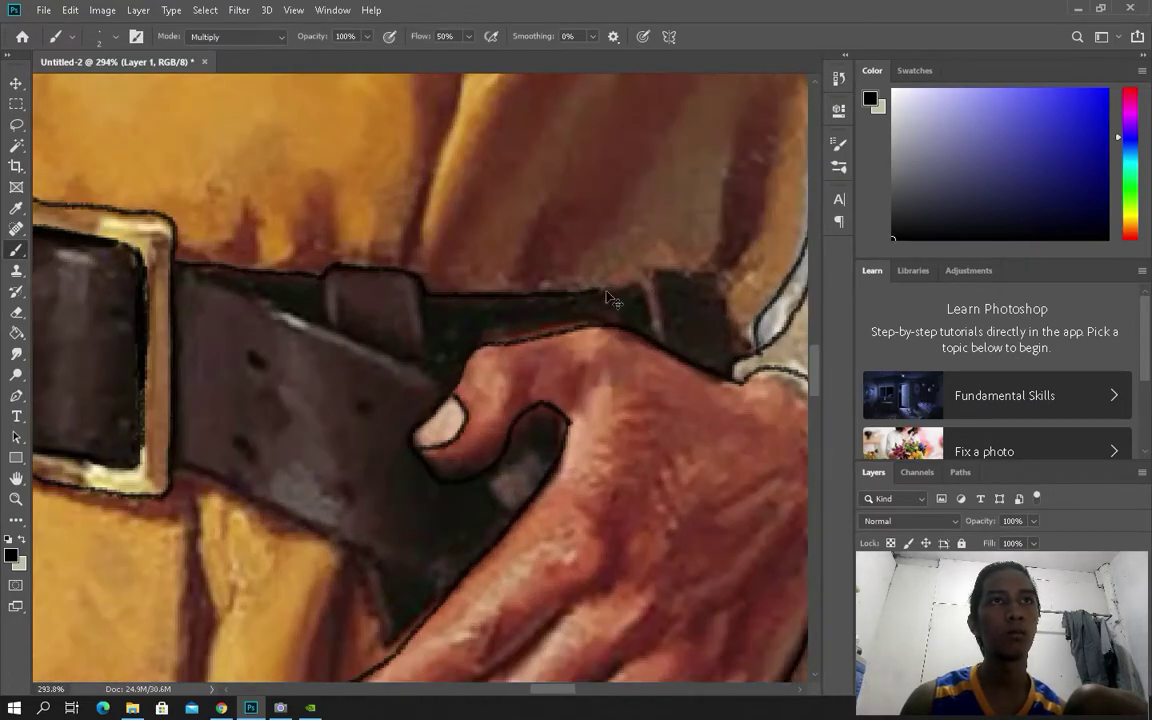
scroll(717, 276, "down", 1)
scroll(577, 314, "right", 2)
scroll(540, 377, "left", 2)
scroll(540, 377, "up", 1)
Step: Outline the sword grip below the belt hand and the curved crossguard beneath it
scroll(560, 400, "down", 2)
scroll(570, 418, "down", 1)
scroll(570, 418, "down", 2)
scroll(570, 418, "right", 2)
scroll(460, 352, "up", 2)
scroll(571, 407, "up", 1)
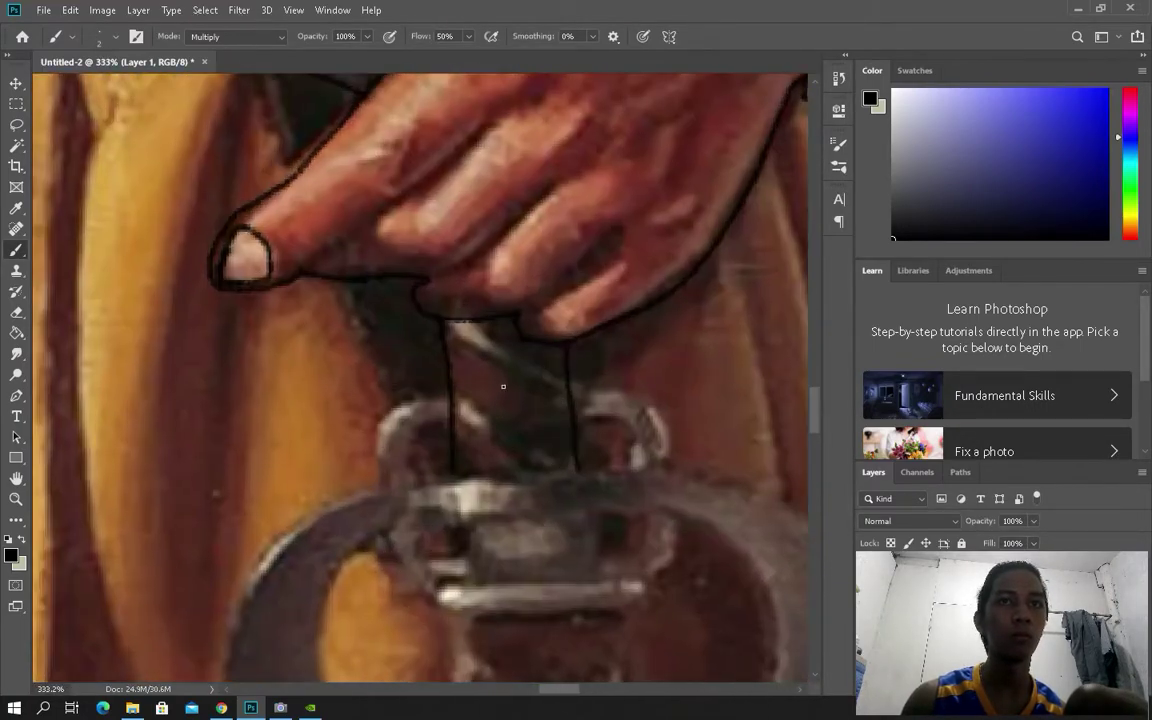
left_click(577, 420, "shift")
left_click(459, 430, "shift")
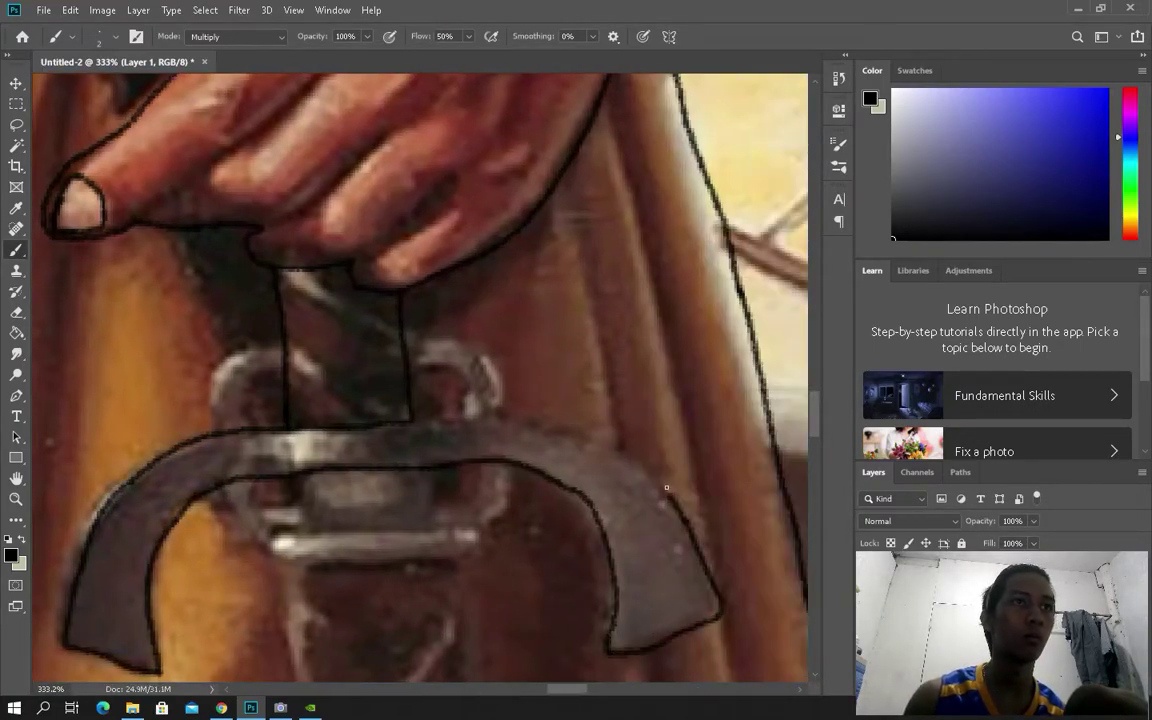
Step: Outline the small block and bar under the sword's crossguard, and trace the scabbard's side edges
scroll(451, 398, "up", 2)
scroll(511, 464, "down", 2)
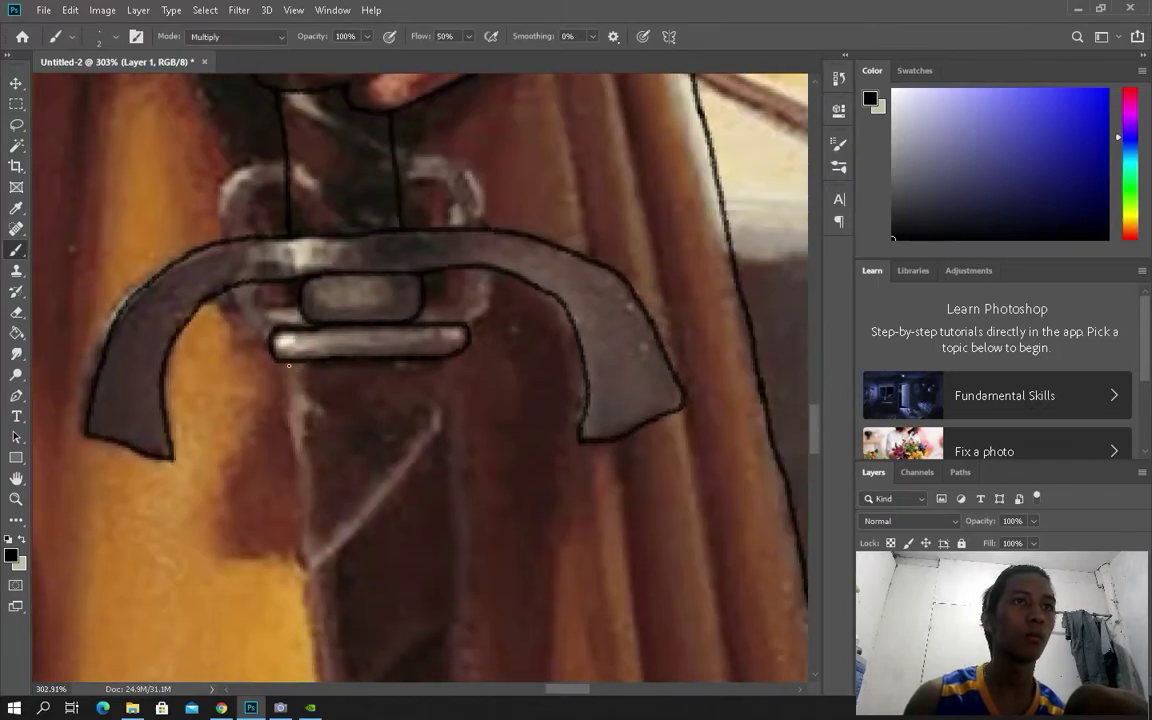
scroll(440, 520, "down", 5)
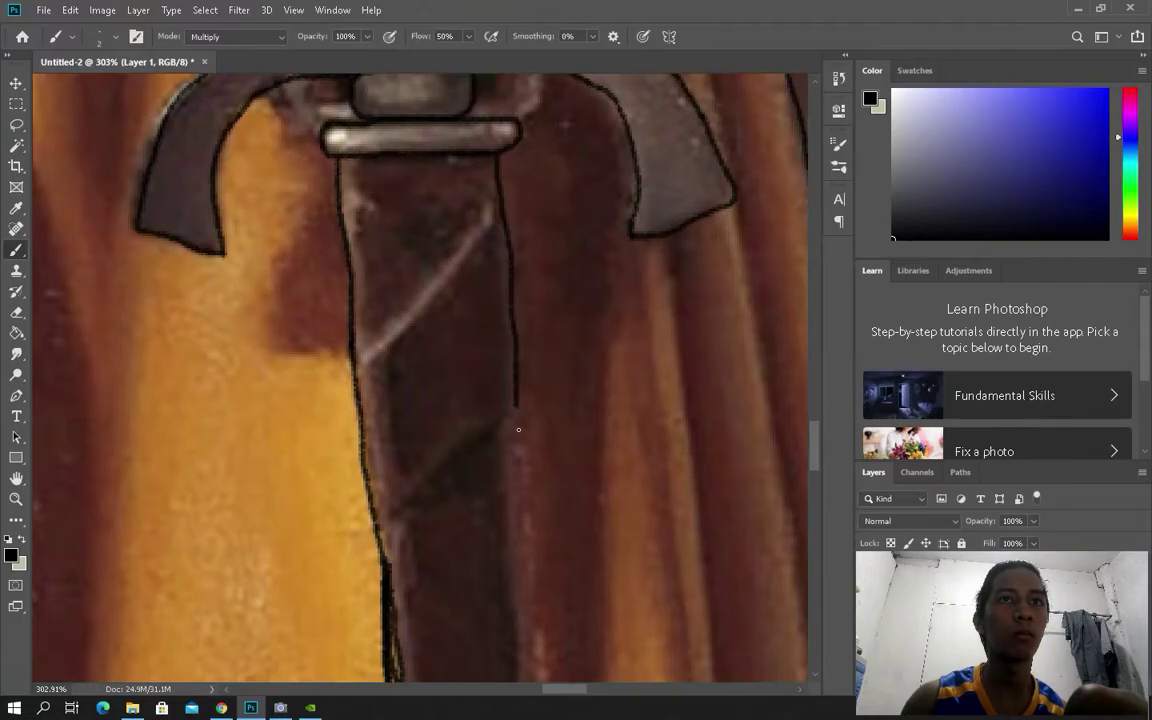
Step: Trace the fold lines on the tunic and the metal loops beside the sword's crossguard
scroll(518, 387, "down", 6)
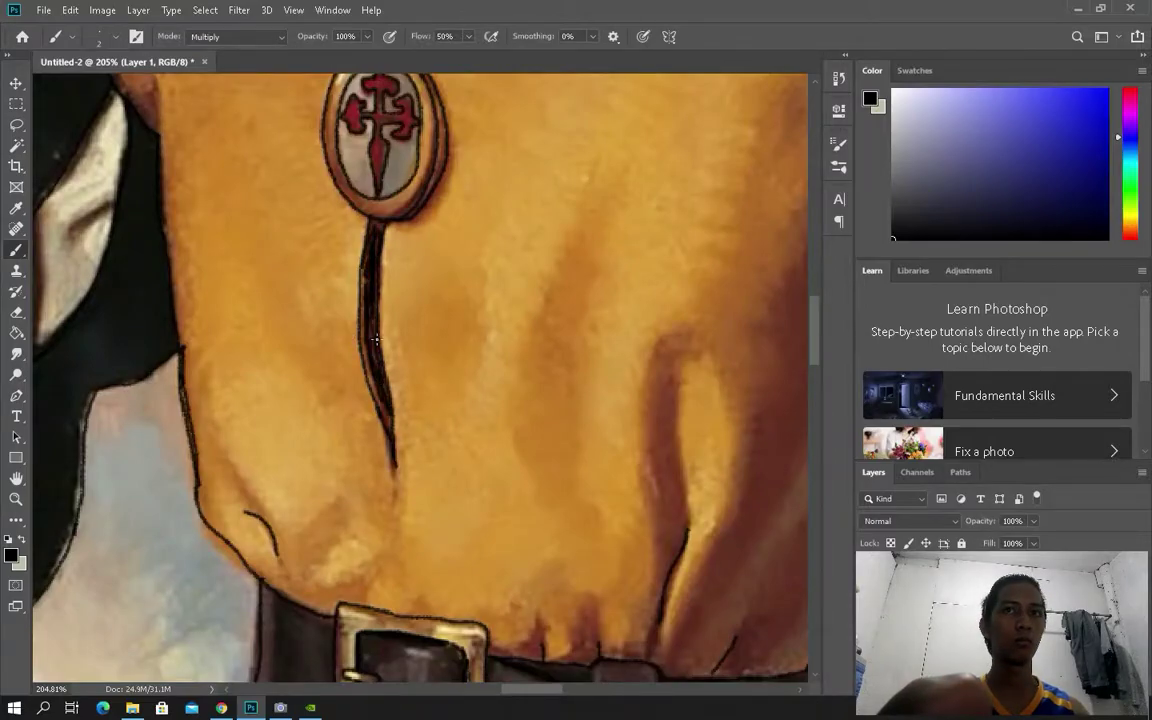
scroll(380, 258, "up", 5)
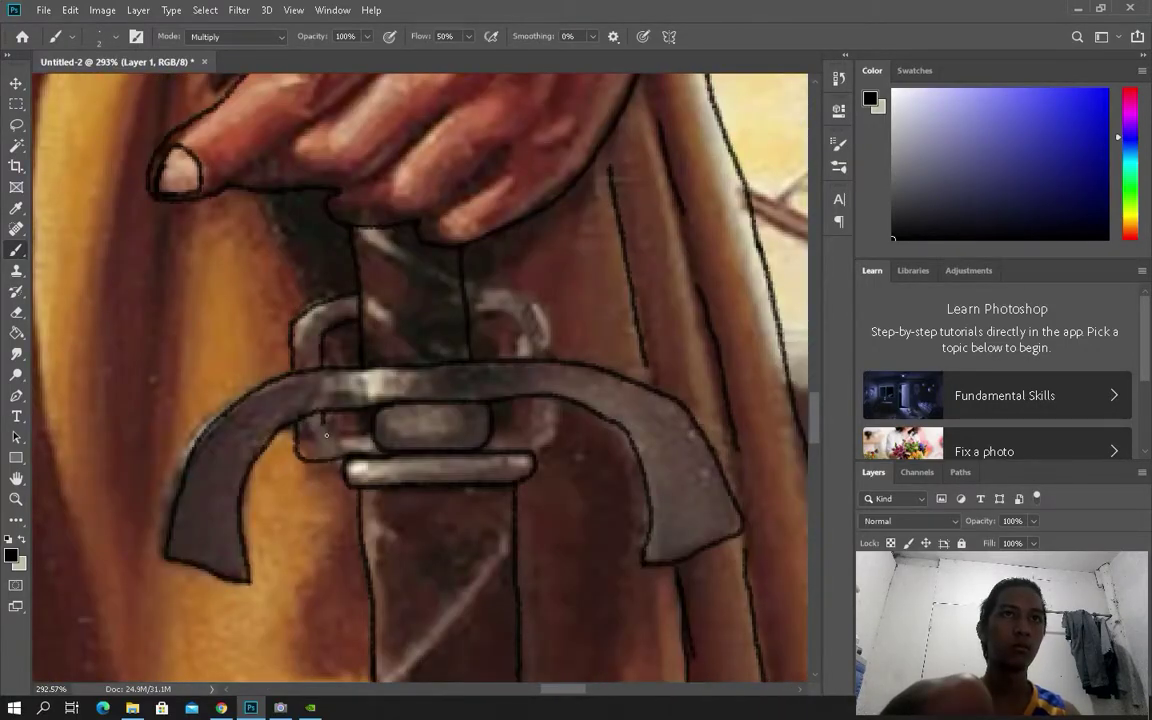
key("ctrl+0")
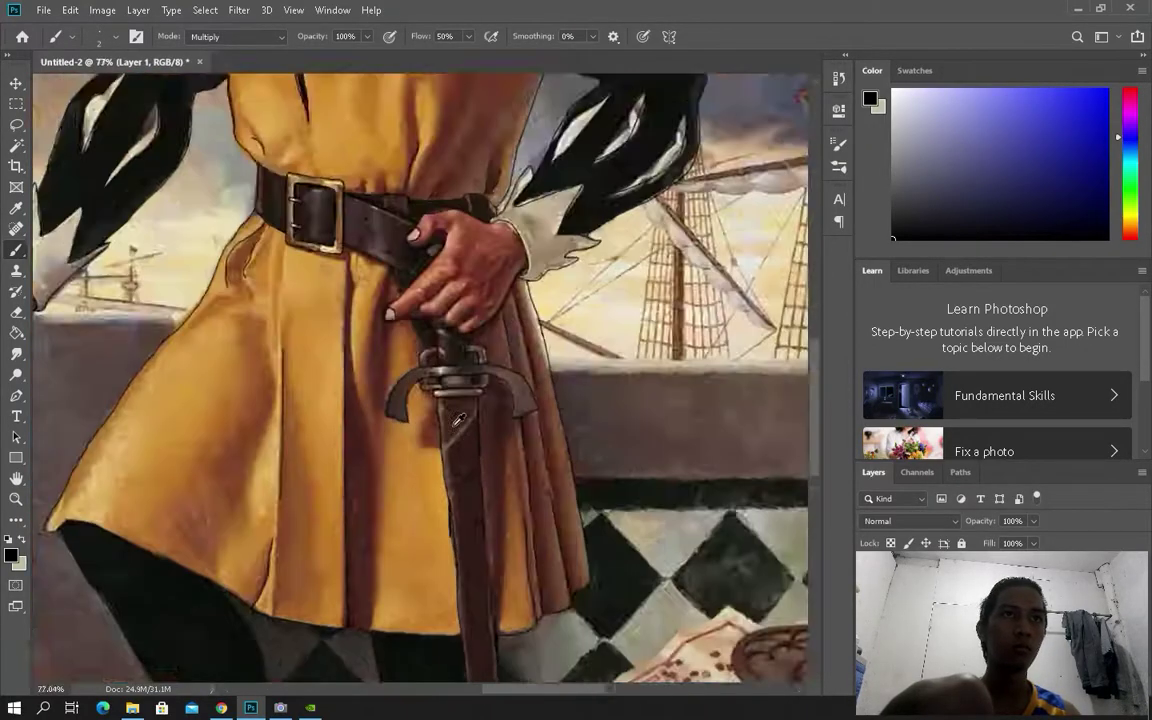
Step: Trace the diagonal wrap bands on the sword grip between the hand and the crossguard
scroll(443, 366, "up", 8)
mouse_move(430, 385)
left_mouse_down()
mouse_move(528, 438)
mouse_move(401, 371)
mouse_move(493, 488)
left_mouse_up()
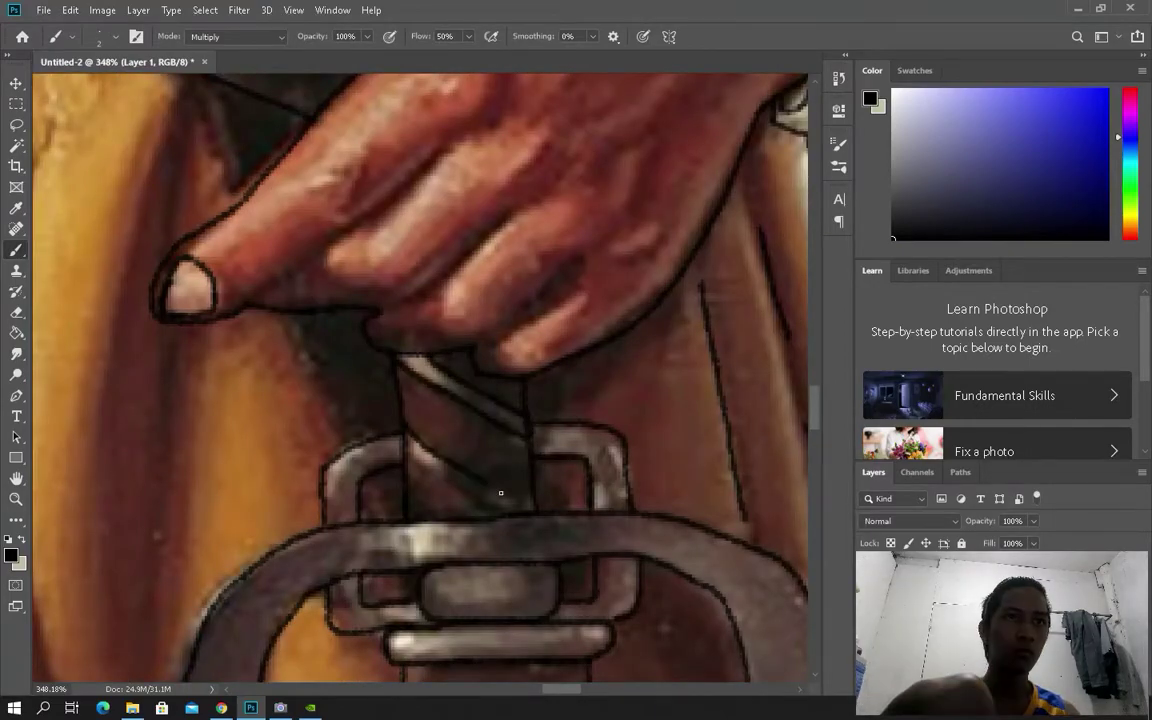
key("ctrl+0")
scroll(344, 572, "up", 8)
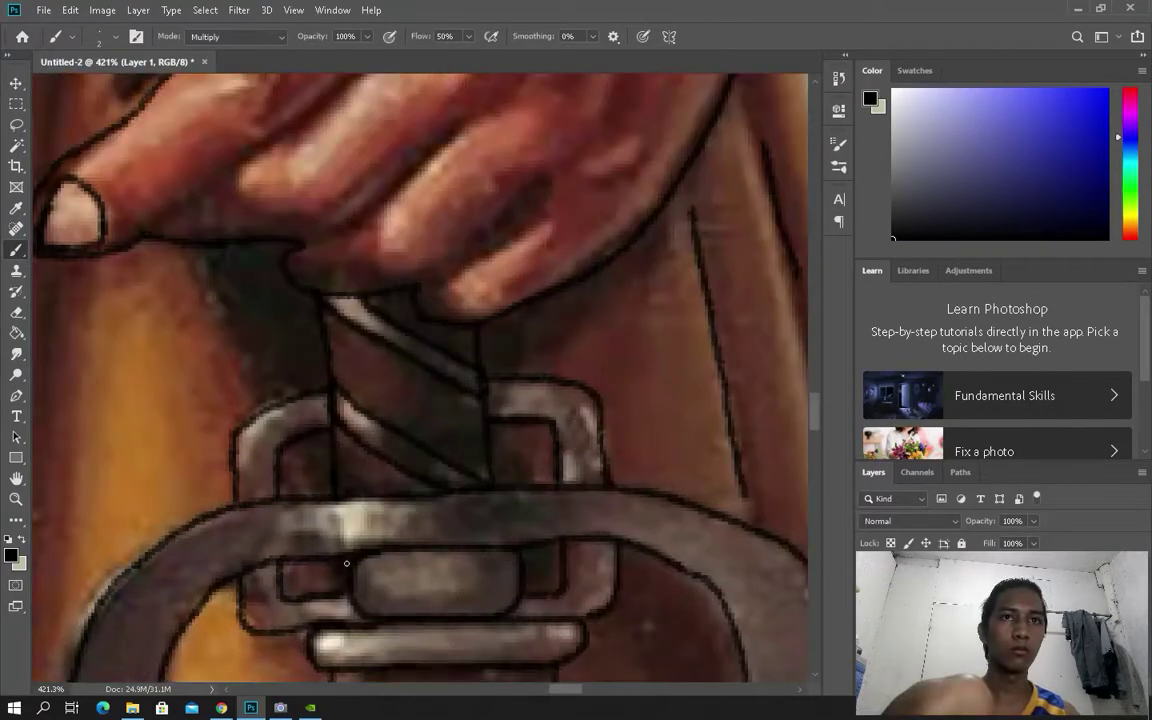
key("ctrl+0")
Step: Trace the pillar's outer edge below the resting hand and both edges of the ledge between the cuff and tunic
scroll(554, 512, "up", 6)
key("ctrl+0")
scroll(347, 491, "up", 5)
key("ctrl+0")
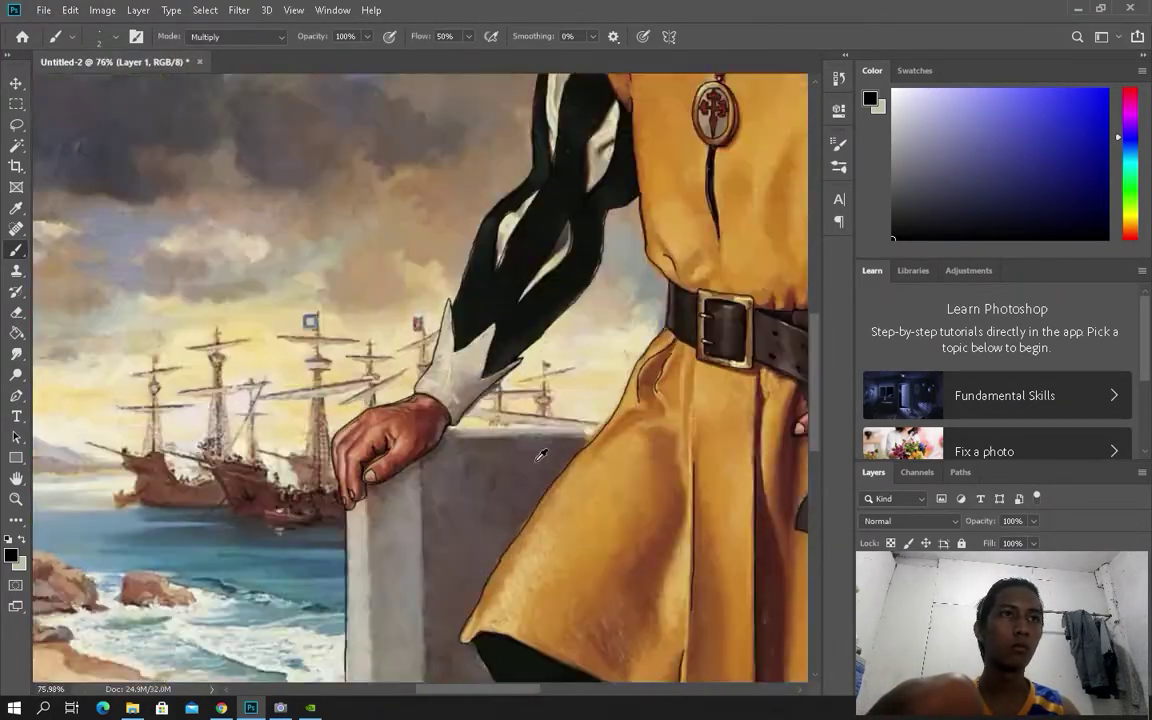
scroll(677, 465, "up", 6)
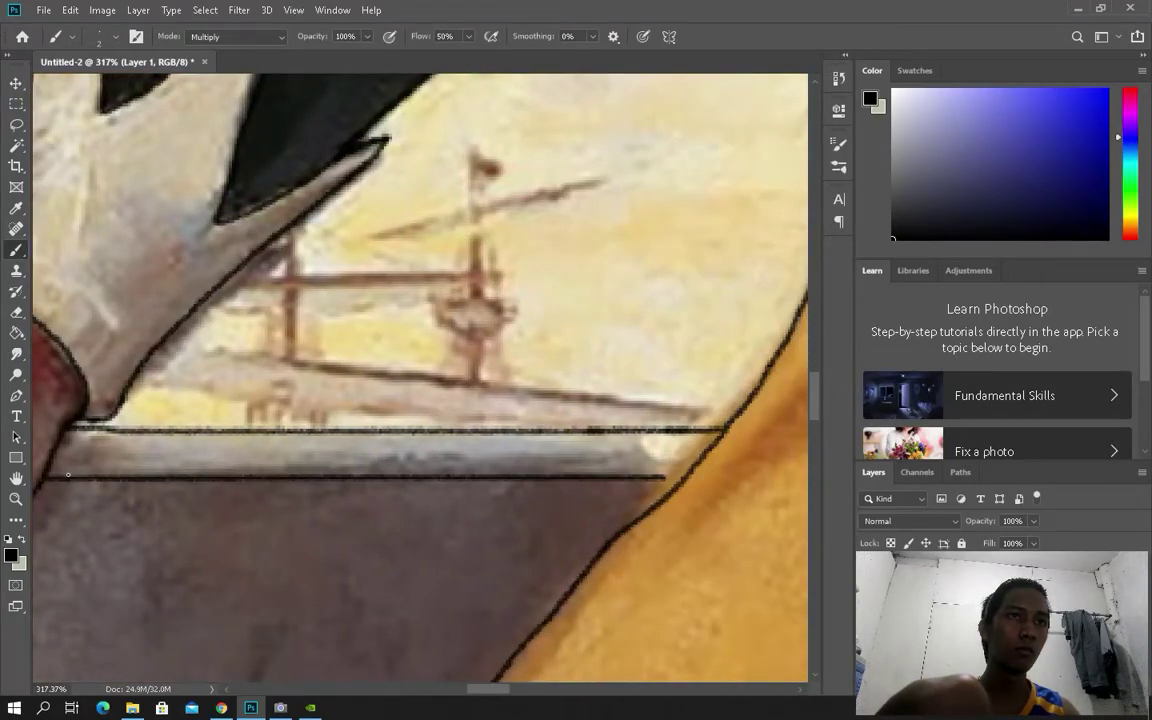
scroll(686, 479, "down", 4)
Step: Trace the two inner vertical edges of the stone pillar down from the resting hand toward its base
scroll(303, 640, "down", 6)
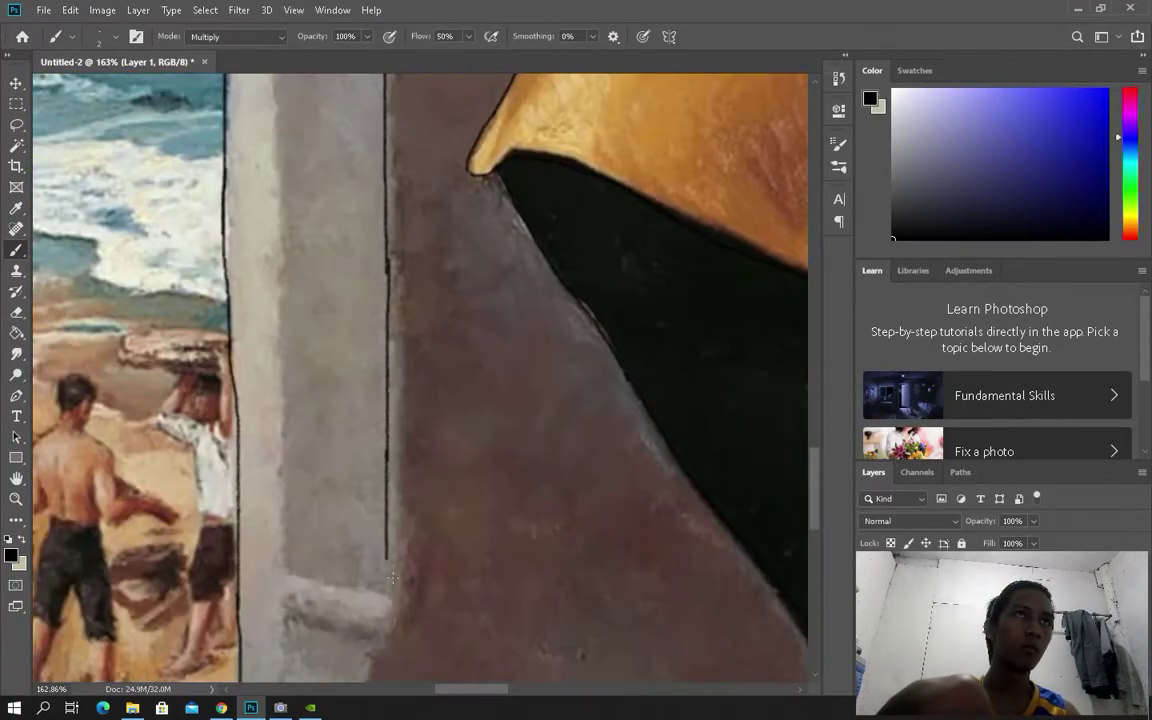
scroll(303, 640, "down", 2)
scroll(358, 512, "up", 6)
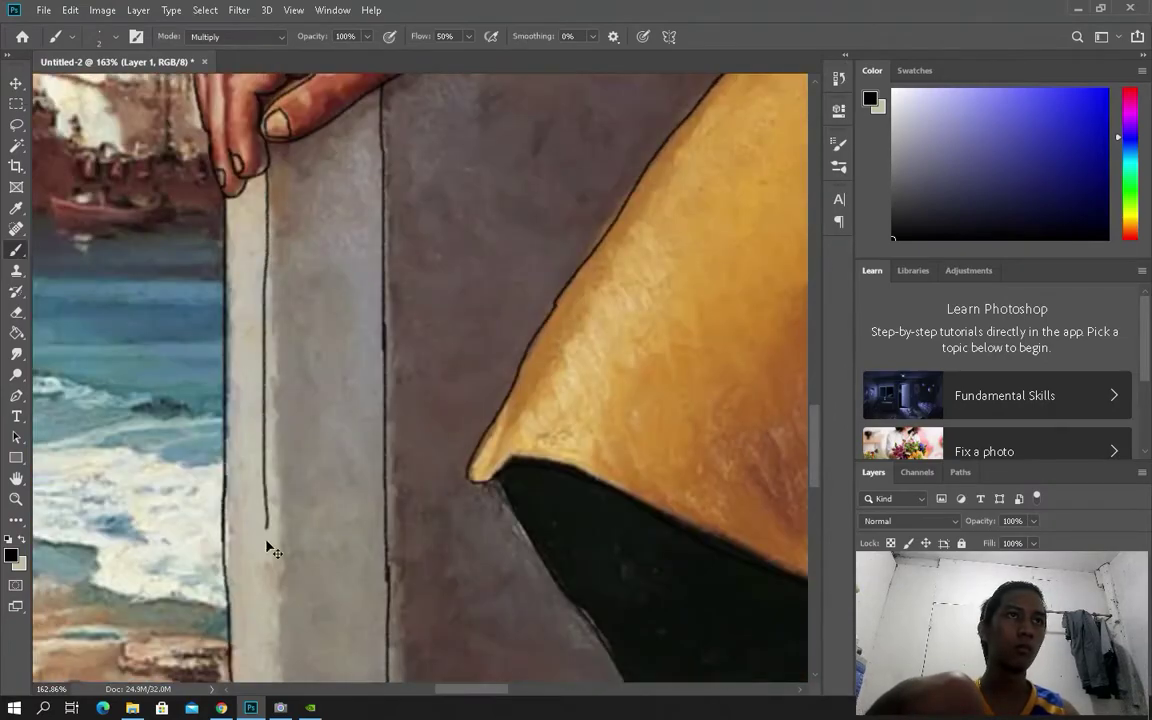
scroll(358, 512, "down", 3)
scroll(378, 572, "down", 5)
Step: Trace the upper and lower edges of the pale wall ledge behind the sword side of the tunic
scroll(378, 572, "up", 5)
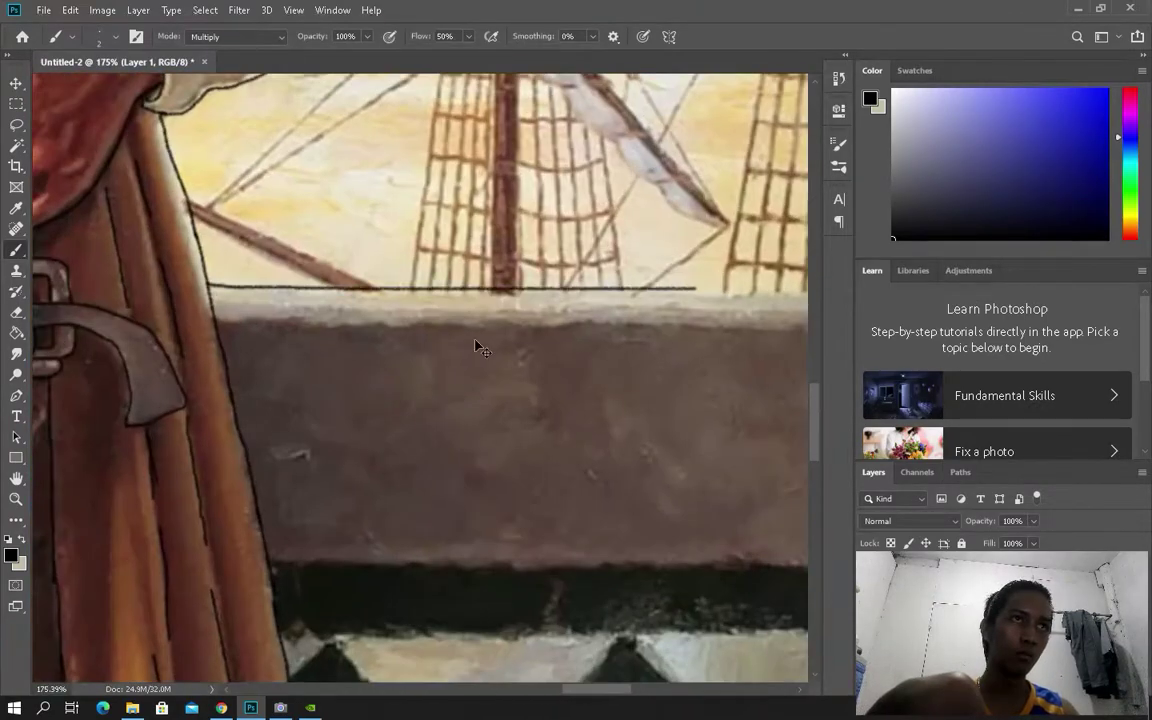
scroll(300, 400, "right", 6)
scroll(128, 393, "left", 4)
scroll(128, 393, "left", 3)
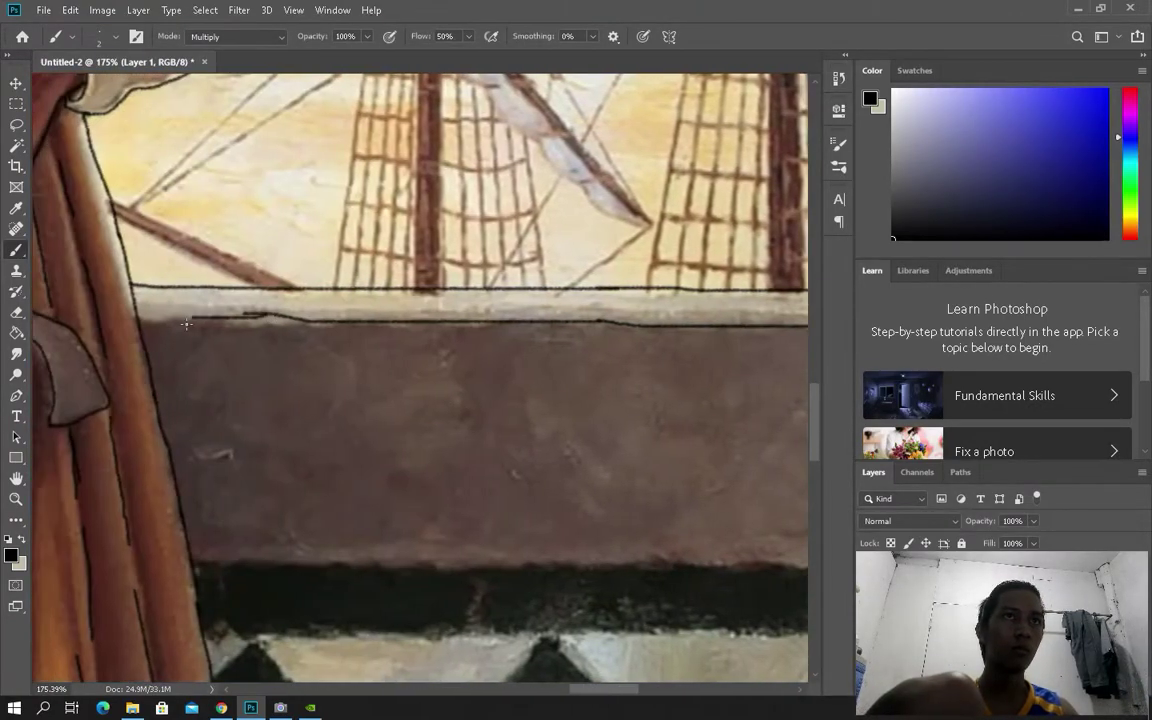
Step: Trace the line where the wall meets the black border above the diamond tiles
scroll(128, 393, "down", 5)
scroll(624, 297, "up", 5)
scroll(624, 297, "down", 4)
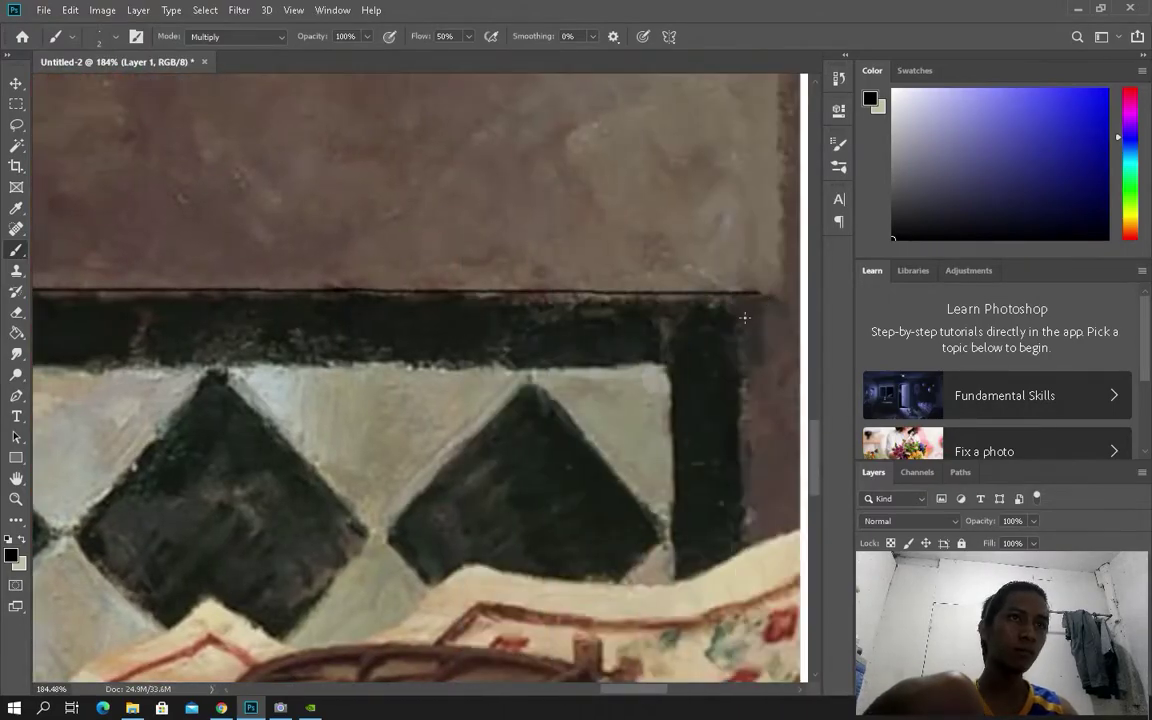
Step: Trace the pillar's curved base moulding and its lower edges beside the outstretched shoe
scroll(435, 462, "up", 3)
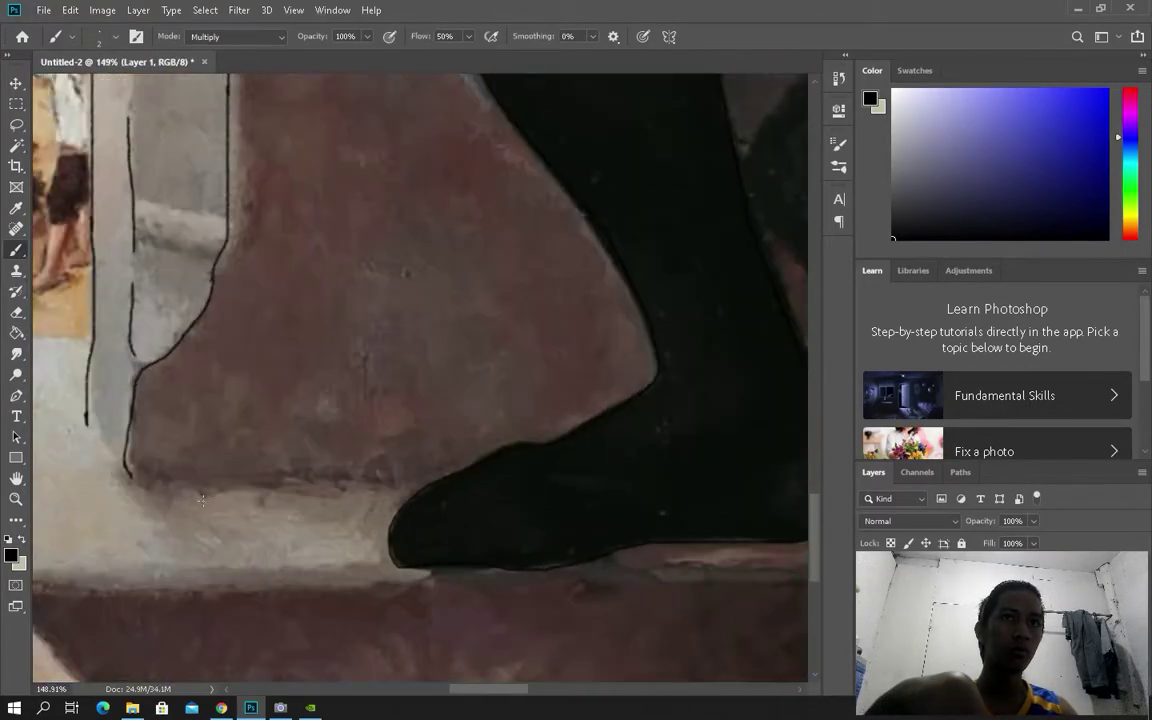
scroll(480, 480, "left", 3)
scroll(529, 509, "right", 3)
scroll(529, 509, "down", 3)
scroll(355, 517, "up", 3)
scroll(515, 503, "down", 3)
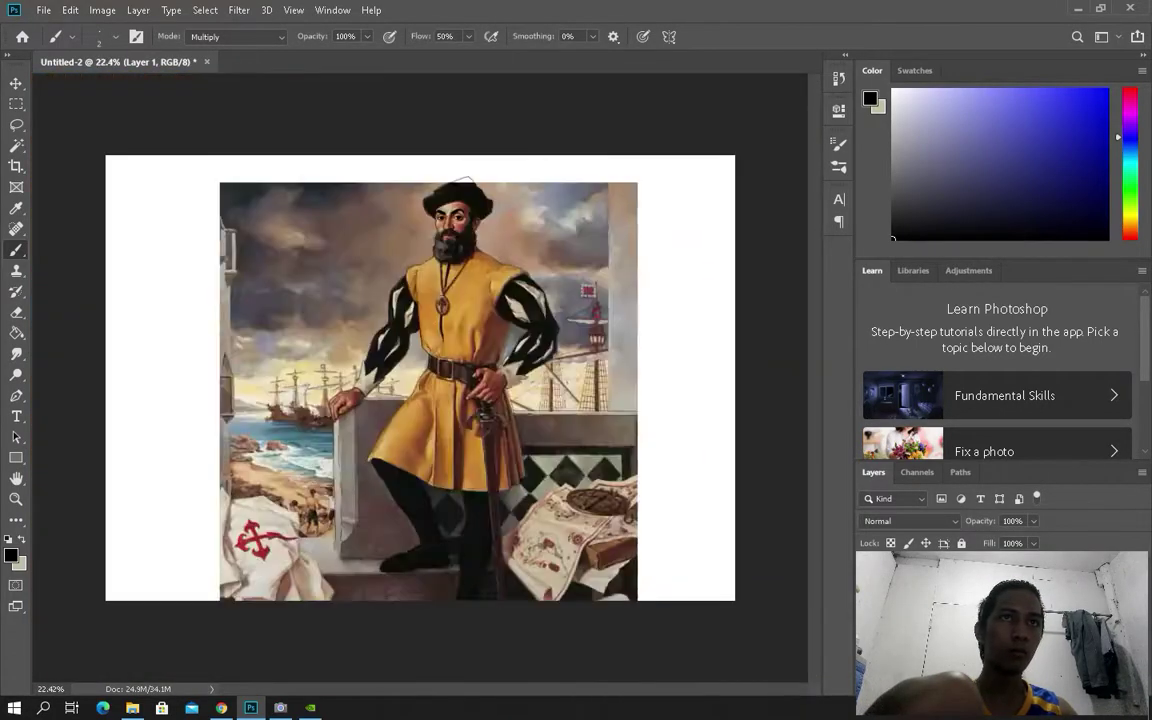
Step: Trace the black border's outer vertical edge and outline the diamond tiles above the patterned cloth
scroll(520, 341, "up", 3)
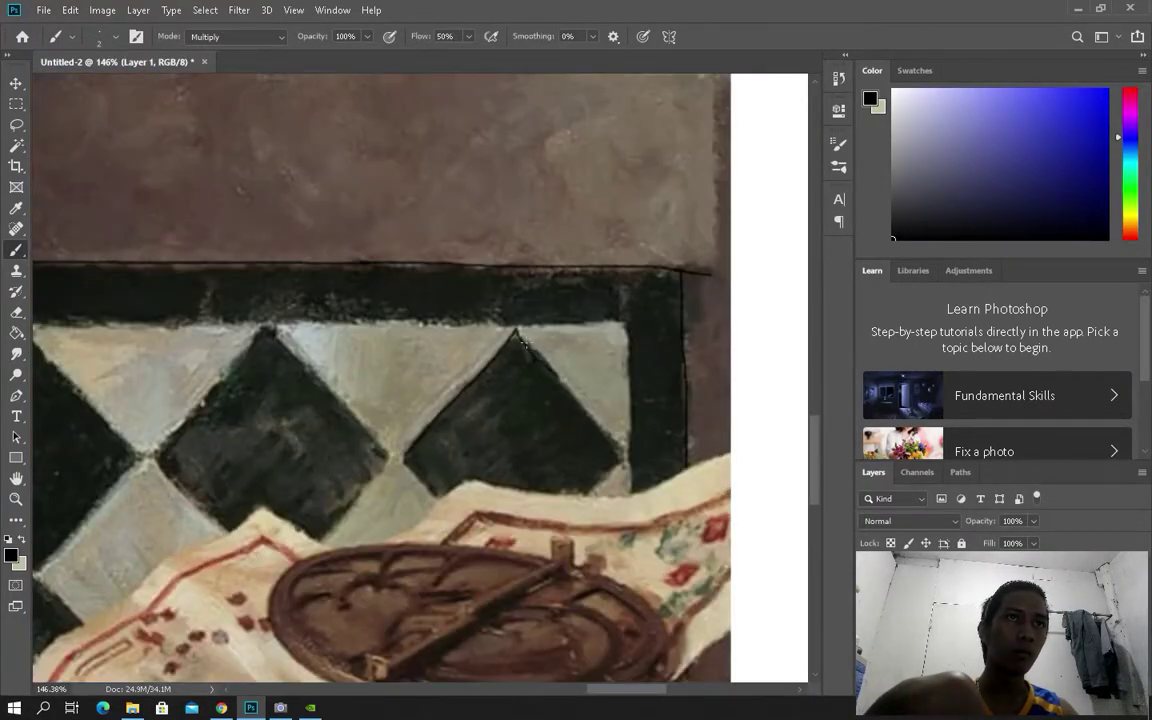
scroll(398, 462, "up", 3)
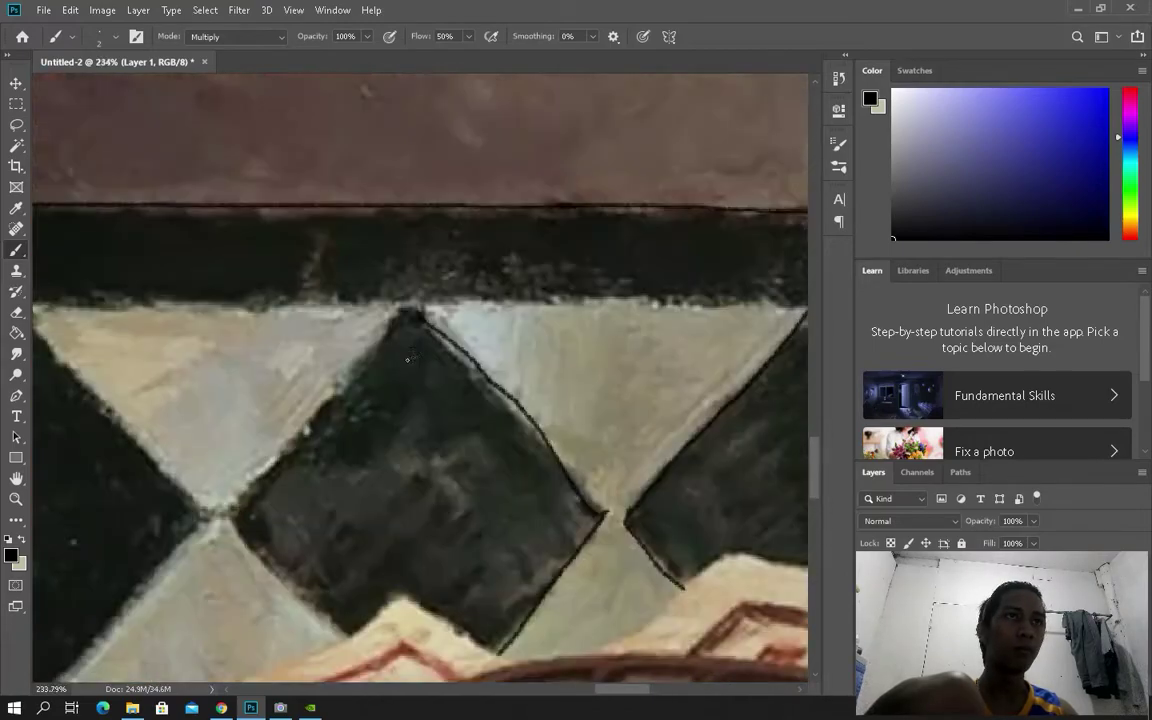
scroll(297, 570, "down", 2)
scroll(297, 570, "down", 2)
scroll(340, 407, "left", 1)
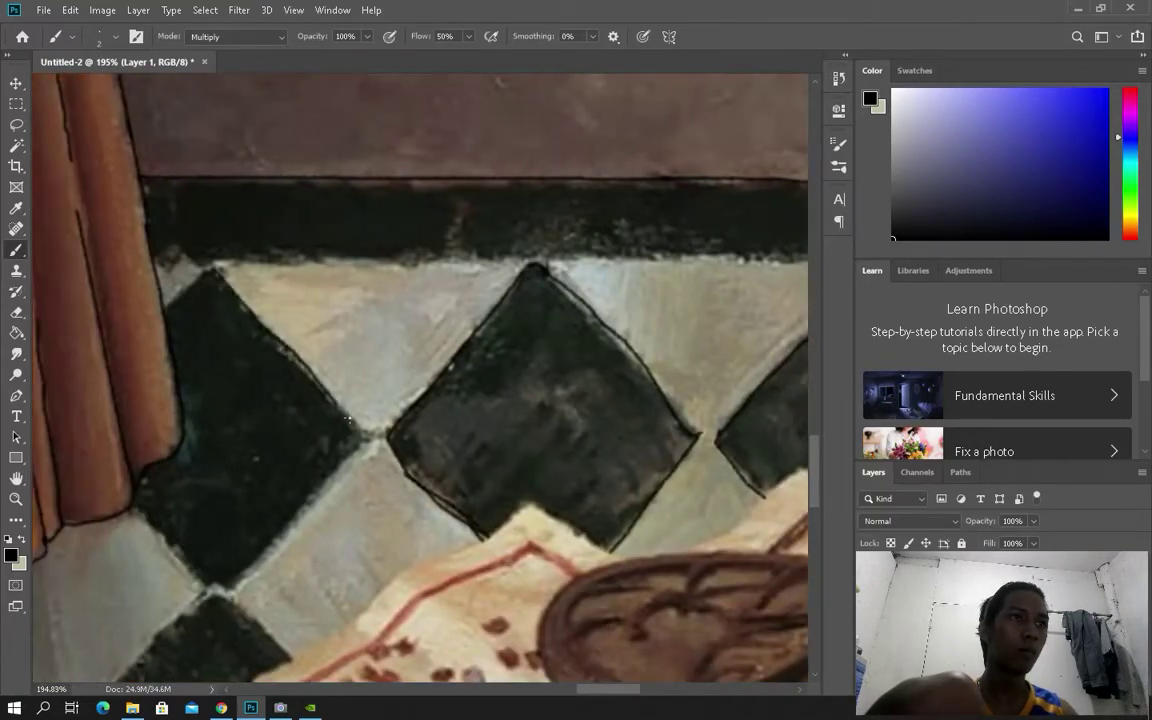
Step: Outline the remaining diamond tiles beside the tunic and trace the lower edge of the black border band
scroll(160, 535, "down", 4)
scroll(576, 248, "down", 3)
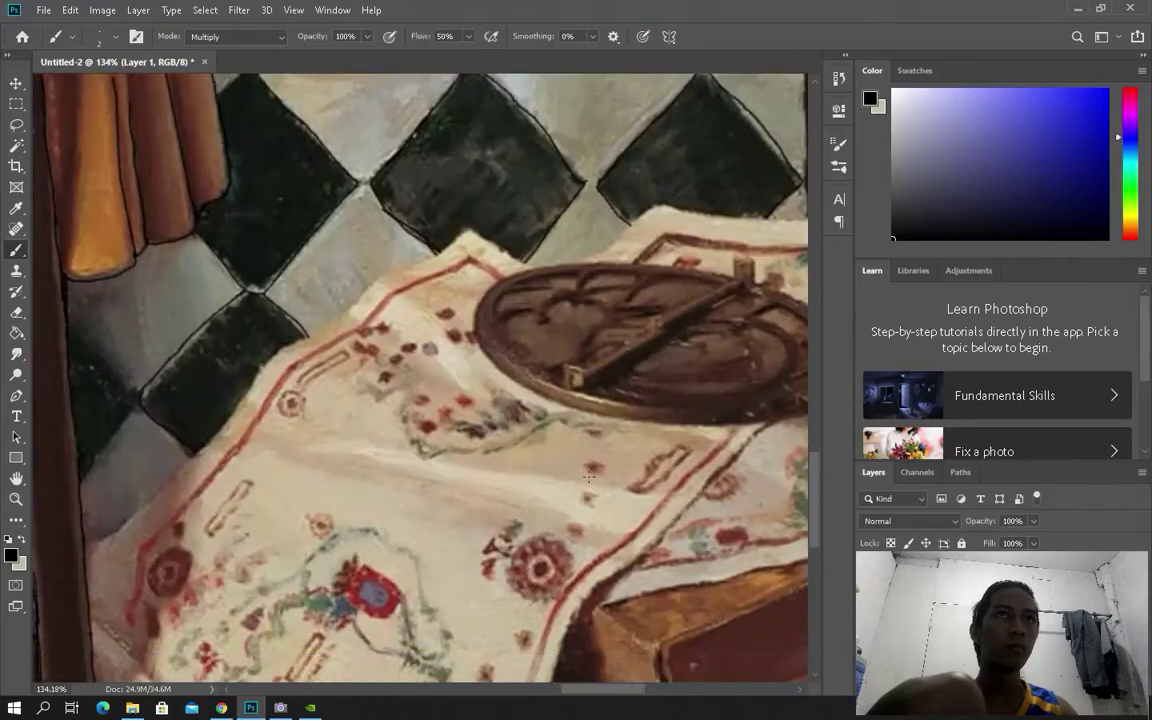
scroll(576, 248, "up", 4)
scroll(432, 349, "up", 2)
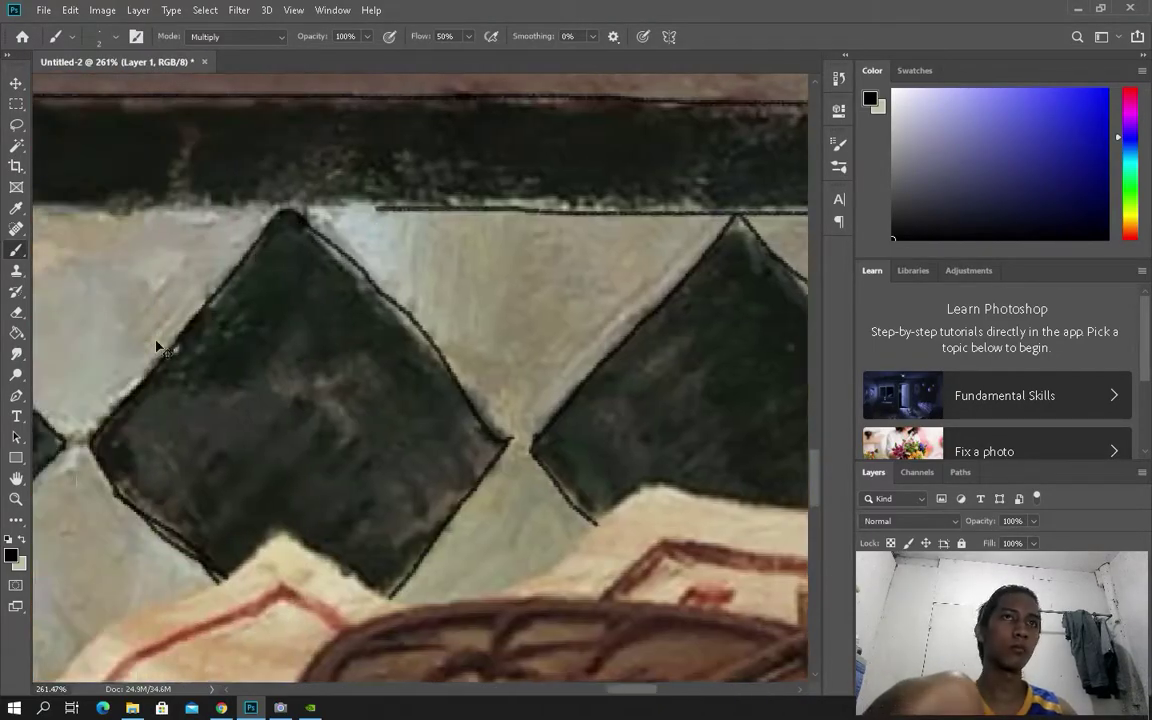
scroll(524, 524, "down", 8)
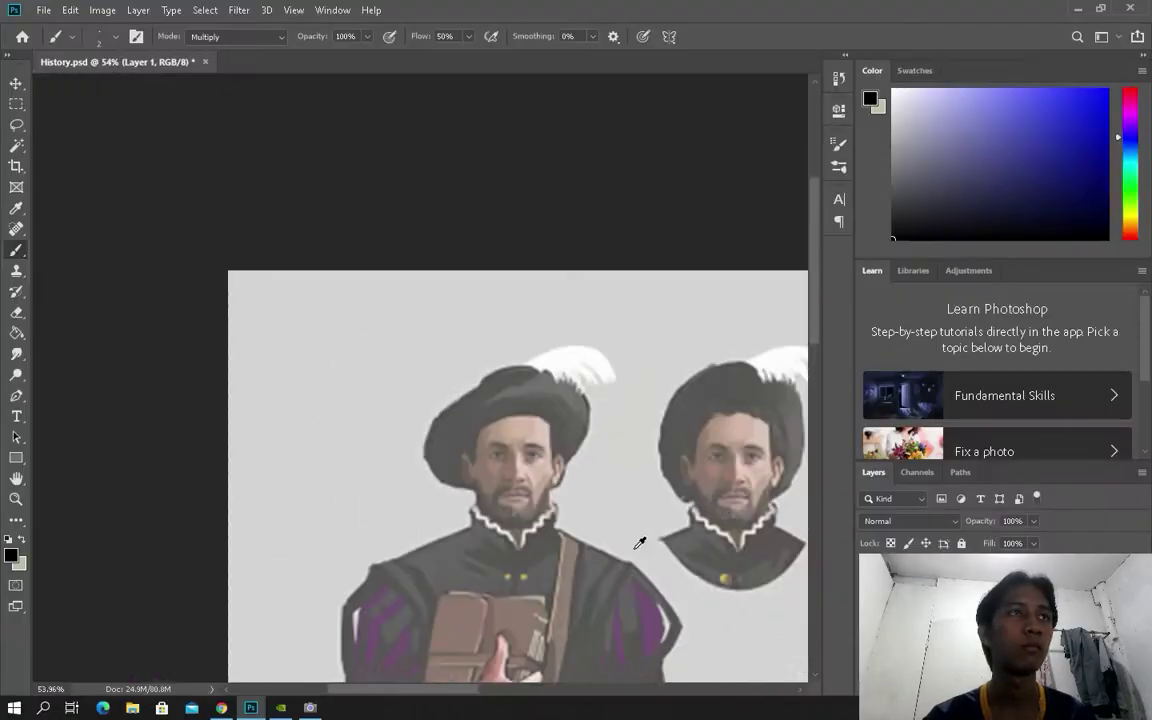
Step: Add a new layer in History.psd and outline the face, ears and jaw of the man holding the book
scroll(541, 478, "up", 6)
key("ctrl+shift+alt+n")
mouse_move(260, 318)
left_mouse_down()
mouse_move(488, 243)
mouse_move(590, 280)
left_mouse_up()
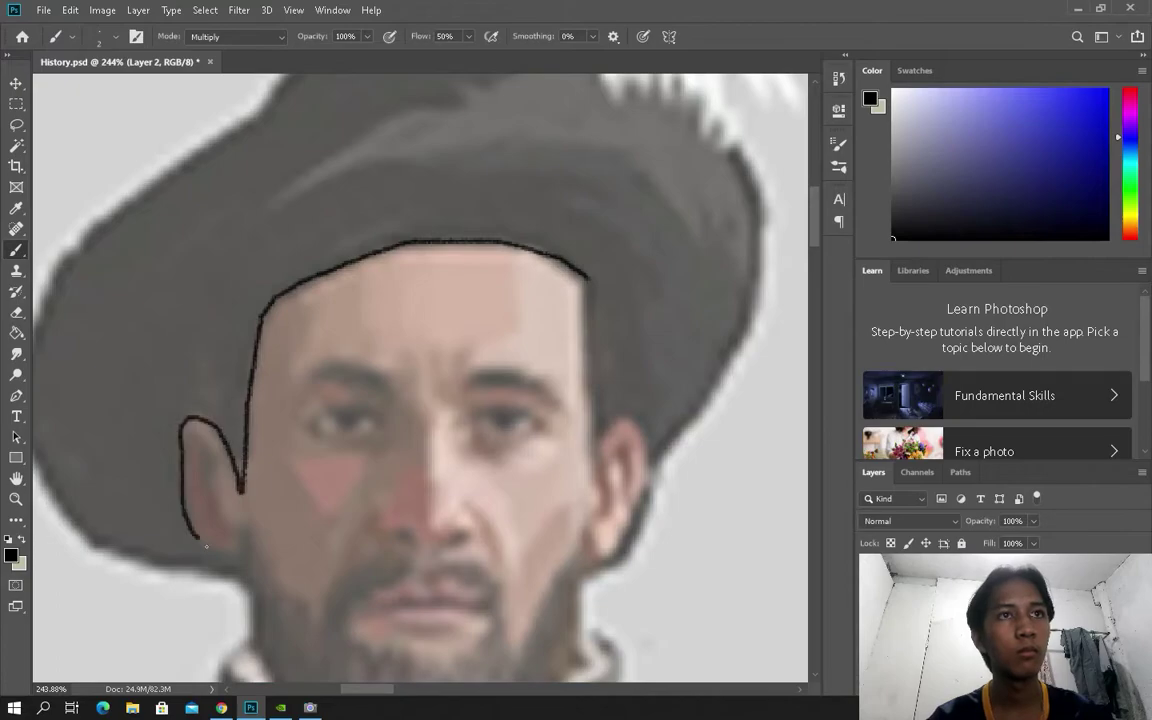
left_click_drag(198, 539, 240, 552)
scroll(592, 187, "down", 2)
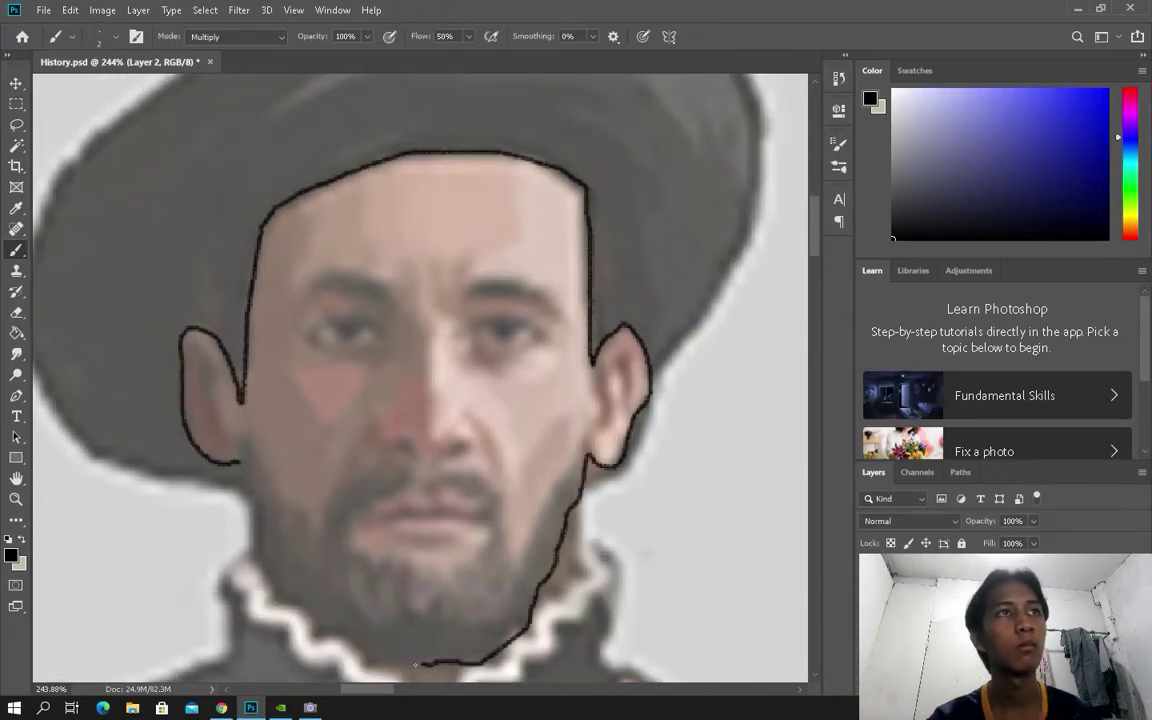
scroll(248, 487, "down", 1)
scroll(604, 470, "up", 3)
scroll(612, 327, "down", 3)
Step: Outline the hat's brim and crown, and trace the white feather with its jagged lower edge
left_click_drag(740, 236, 110, 505)
scroll(540, 237, "down", 1)
scroll(600, 250, "up", 2)
mouse_move(290, 243)
left_mouse_down()
mouse_move(501, 159)
mouse_move(638, 288)
left_mouse_up()
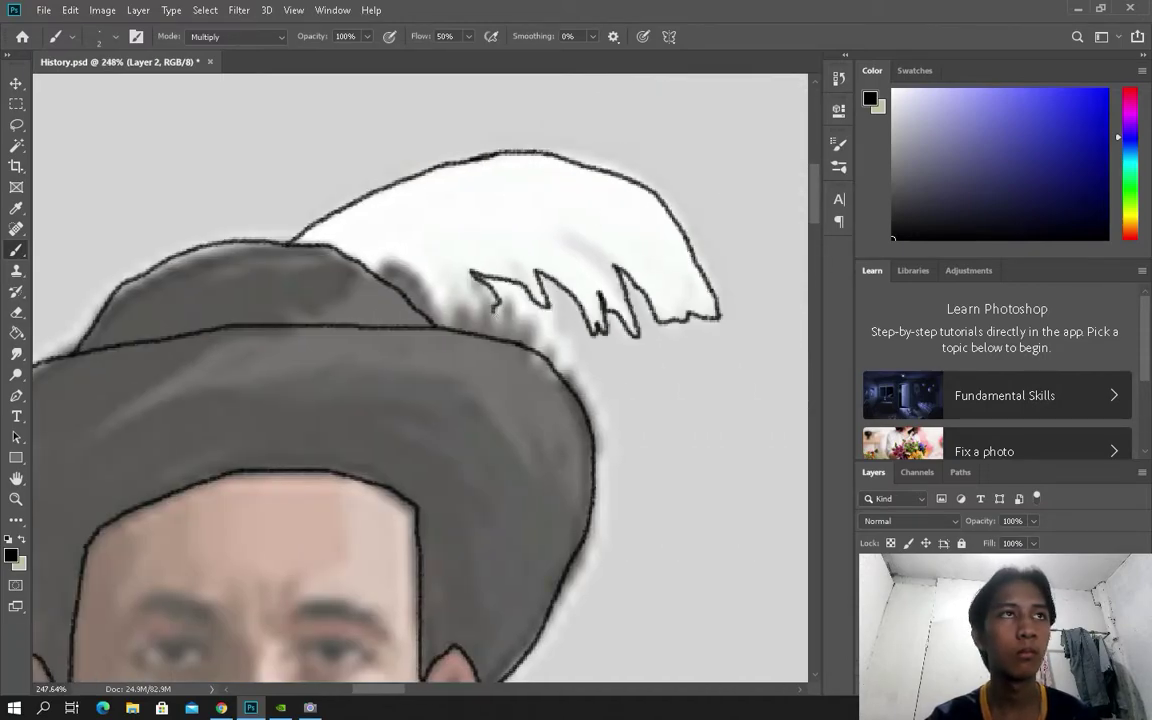
scroll(430, 290, "down", 3)
Step: Draw the upper lid, dark iris and lower lid of the eye on the shaded side of the face
scroll(300, 266, "up", 4)
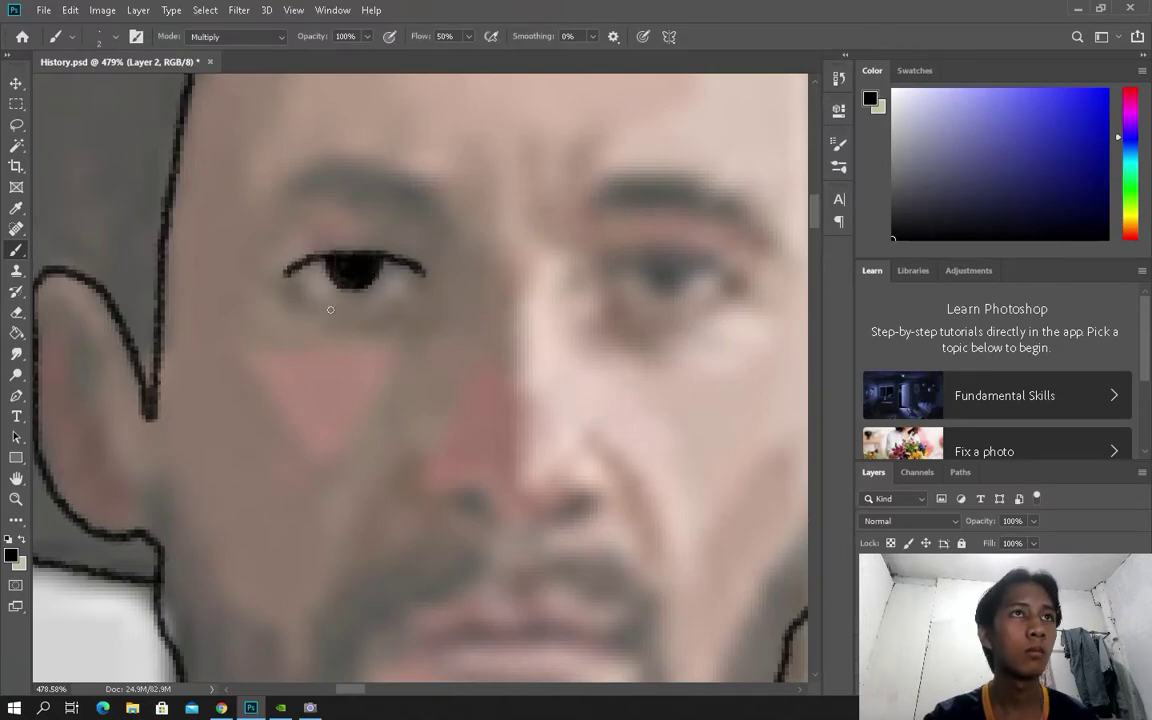
left_click_drag(333, 309, 255, 312)
left_click_drag(310, 311, 253, 312)
scroll(297, 320, "down", 2)
scroll(290, 280, "up", 1)
Step: Draw and fill the eyebrow on the shaded side of the face, redoing the first stroke
mouse_move(232, 210)
left_mouse_down()
mouse_move(300, 184)
mouse_move(391, 234)
left_mouse_up()
key("ctrl+z")
left_click_drag(288, 199, 360, 212)
scroll(342, 285, "up", 1)
scroll(400, 300, "right", 2)
Step: Draw the eye and fill in the eyebrow on the lit side of the face
mouse_move(395, 290)
left_mouse_down()
mouse_move(480, 275)
mouse_move(448, 304)
mouse_move(531, 310)
left_mouse_up()
scroll(482, 352, "down", 1)
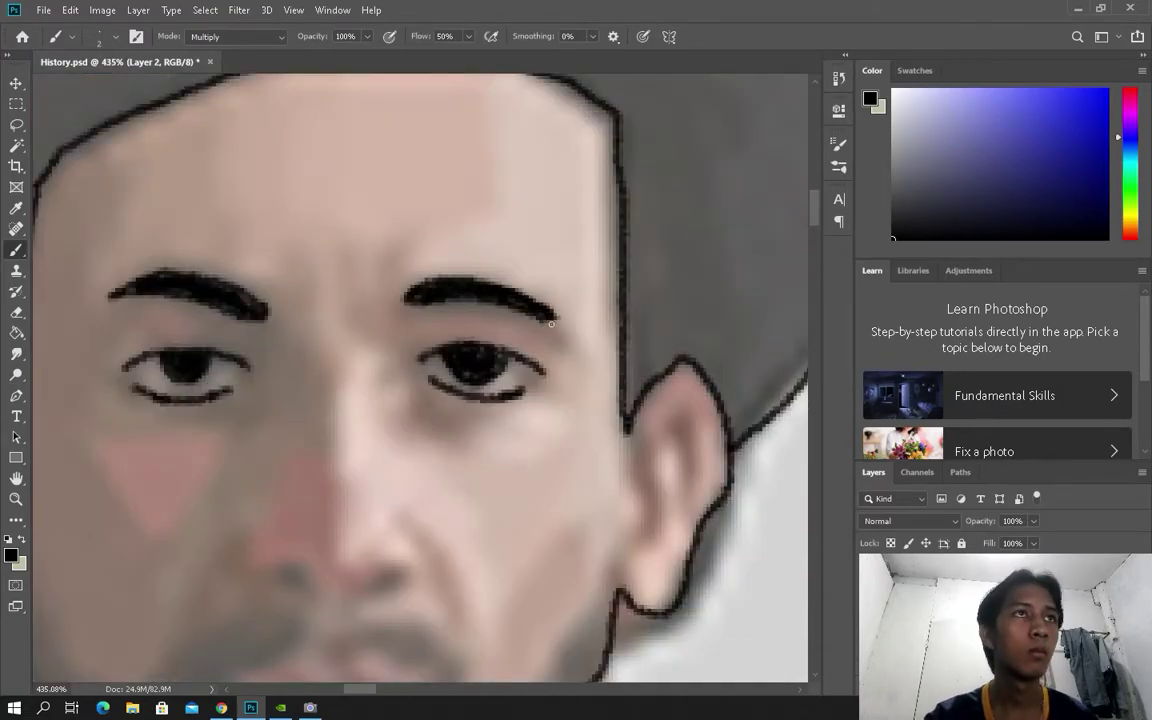
scroll(547, 322, "down", 1)
scroll(480, 340, "up", 1)
mouse_move(420, 357)
left_mouse_down()
mouse_move(560, 377)
mouse_move(420, 363)
mouse_move(457, 353)
left_mouse_up()
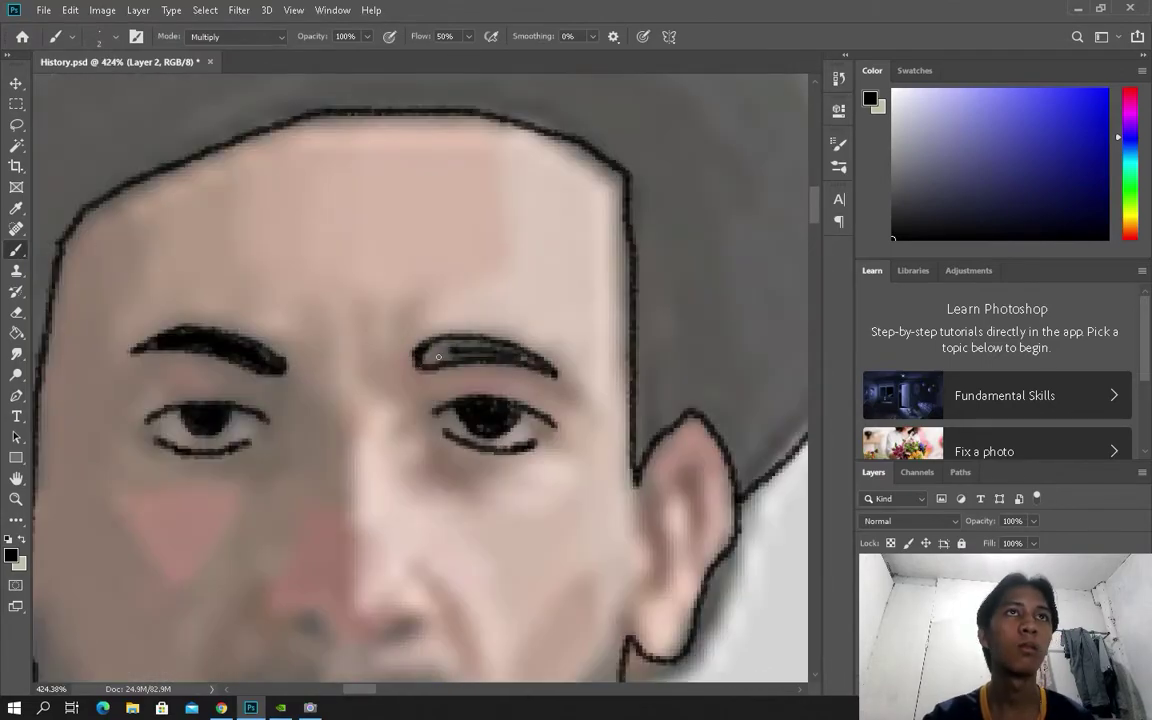
Step: Trace the nose with its bridge line, both nostril wings and the curved underside
scroll(457, 353, "down", 3)
scroll(400, 380, "up", 2)
scroll(314, 393, "down", 3)
scroll(493, 350, "up", 5)
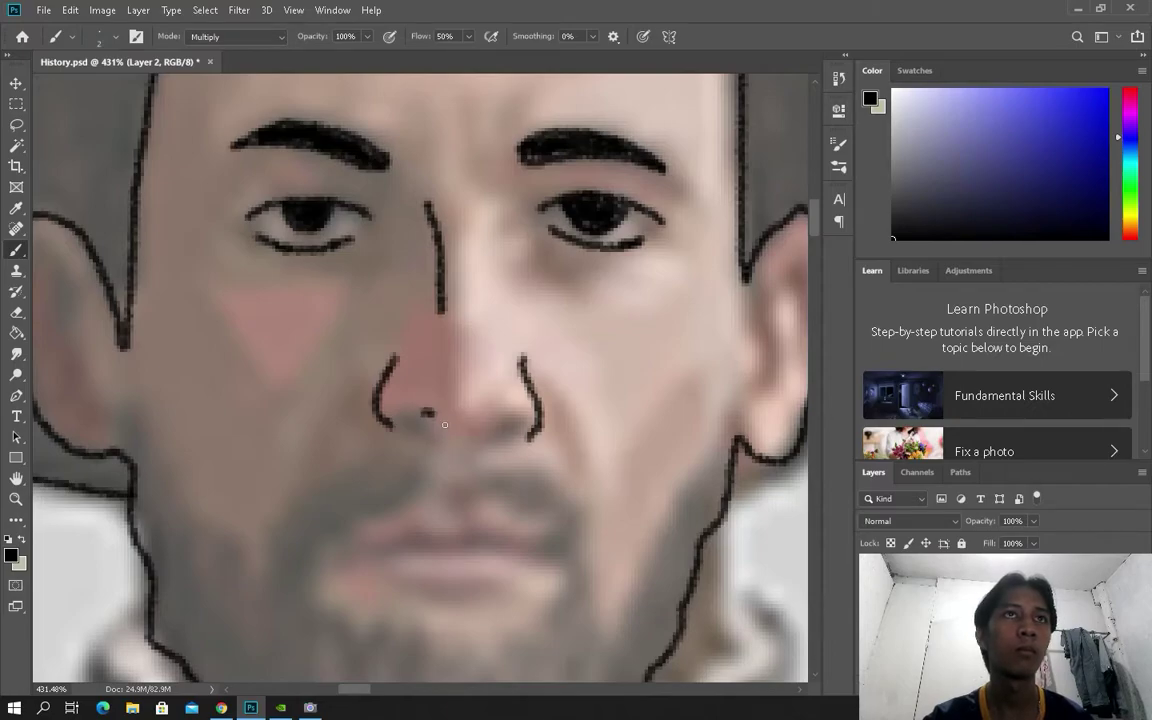
scroll(490, 438, "down", 1)
scroll(440, 400, "up", 1)
Step: Trace the mouth line and lower lip, and outline the moustache and the beard's inner edges
left_click_drag(390, 371, 547, 379)
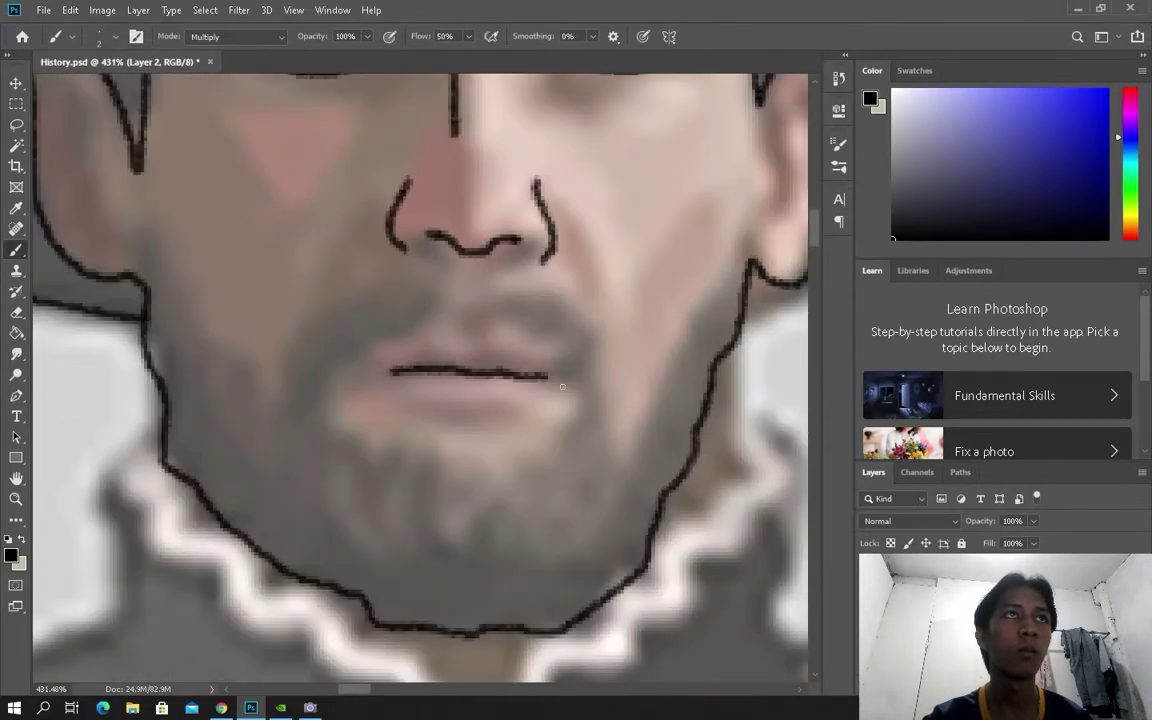
scroll(457, 427, "down", 3)
scroll(560, 420, "up", 2)
left_click_drag(681, 303, 589, 445)
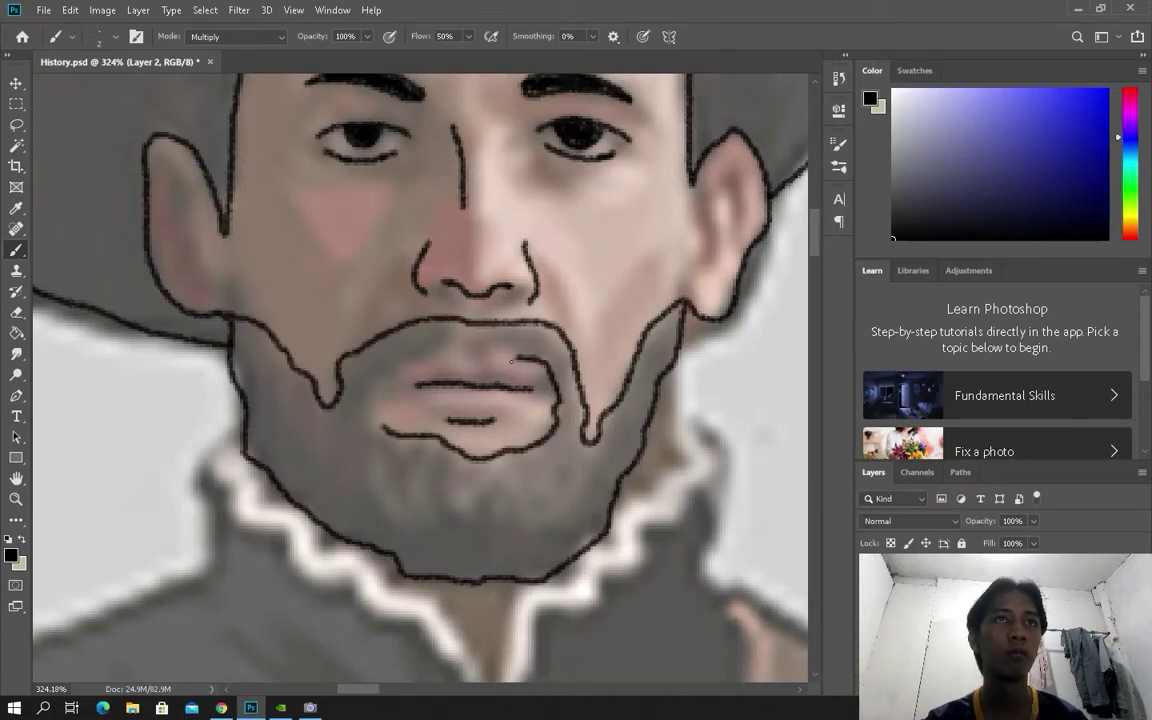
scroll(500, 410, "down", 2)
scroll(476, 455, "up", 2)
Step: Outline the shoulder and the sleeve of the arm holding the book, down along the forearm's lower edge
left_click_drag(377, 209, 172, 345)
scroll(129, 386, "down", 1)
scroll(300, 400, "up", 1)
mouse_move(398, 334)
left_mouse_down()
mouse_move(198, 458)
mouse_move(194, 329)
mouse_move(218, 461)
mouse_move(158, 558)
mouse_move(309, 639)
mouse_move(565, 418)
mouse_move(650, 368)
left_mouse_up()
scroll(193, 440, "down", 6)
scroll(541, 395, "down", 1)
scroll(647, 345, "up", 1)
Step: Outline the hand holding the book with its raised thumb, the ruffled cuff and the forearm's upper edge
scroll(671, 231, "up", 1)
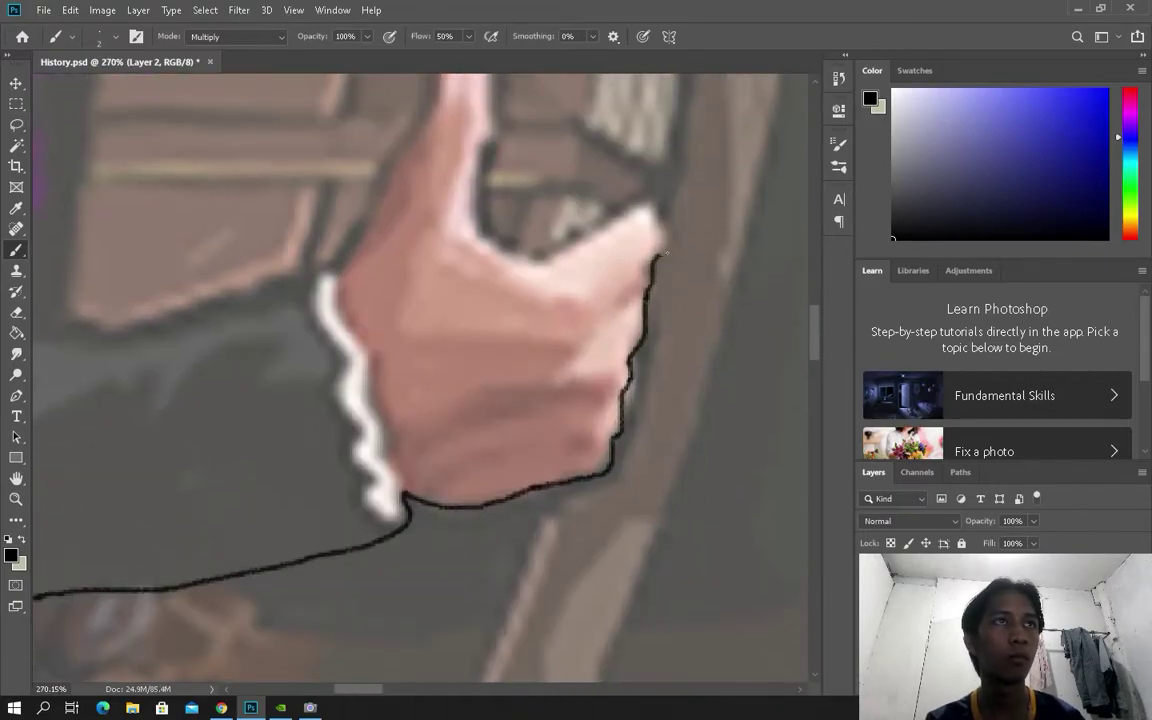
scroll(487, 240, "up", 3)
left_click_drag(482, 395, 469, 187)
scroll(323, 436, "down", 3)
scroll(390, 436, "up", 1)
mouse_move(232, 472)
left_mouse_down()
mouse_move(390, 436)
mouse_move(432, 500)
left_mouse_up()
scroll(400, 440, "up", 3)
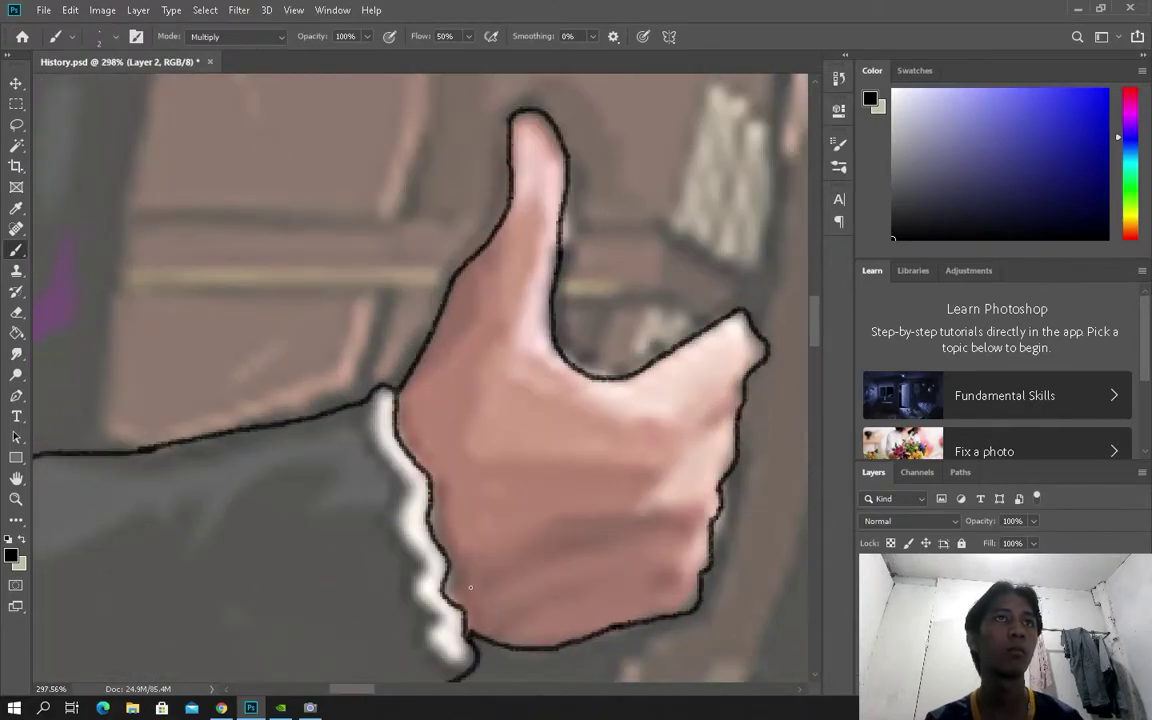
scroll(499, 525, "up", 1)
scroll(700, 590, "down", 2)
Step: Outline the outer edges of the book above the sleeve
left_click_drag(355, 100, 300, 490)
scroll(300, 490, "up", 1)
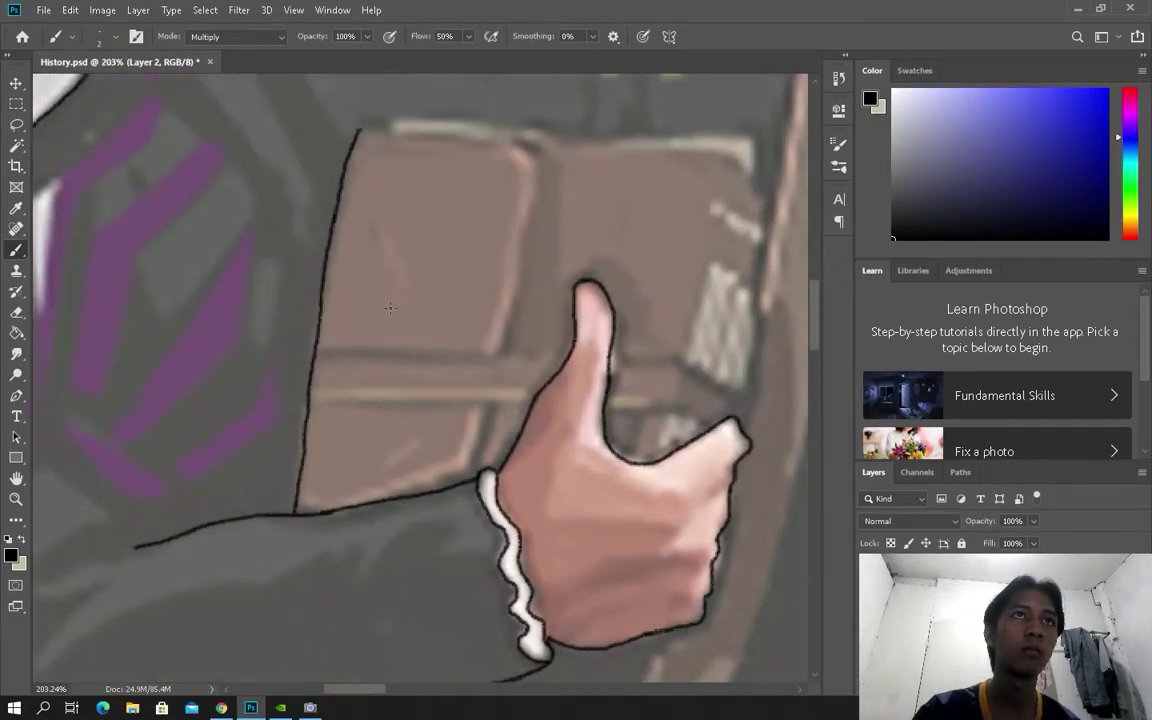
left_click_drag(360, 165, 700, 176)
scroll(754, 440, "down", 2)
scroll(560, 300, "up", 2)
Step: Trace the strap across the book on both sides of the thumb and the inner edges of the pages
left_click_drag(357, 316, 458, 318)
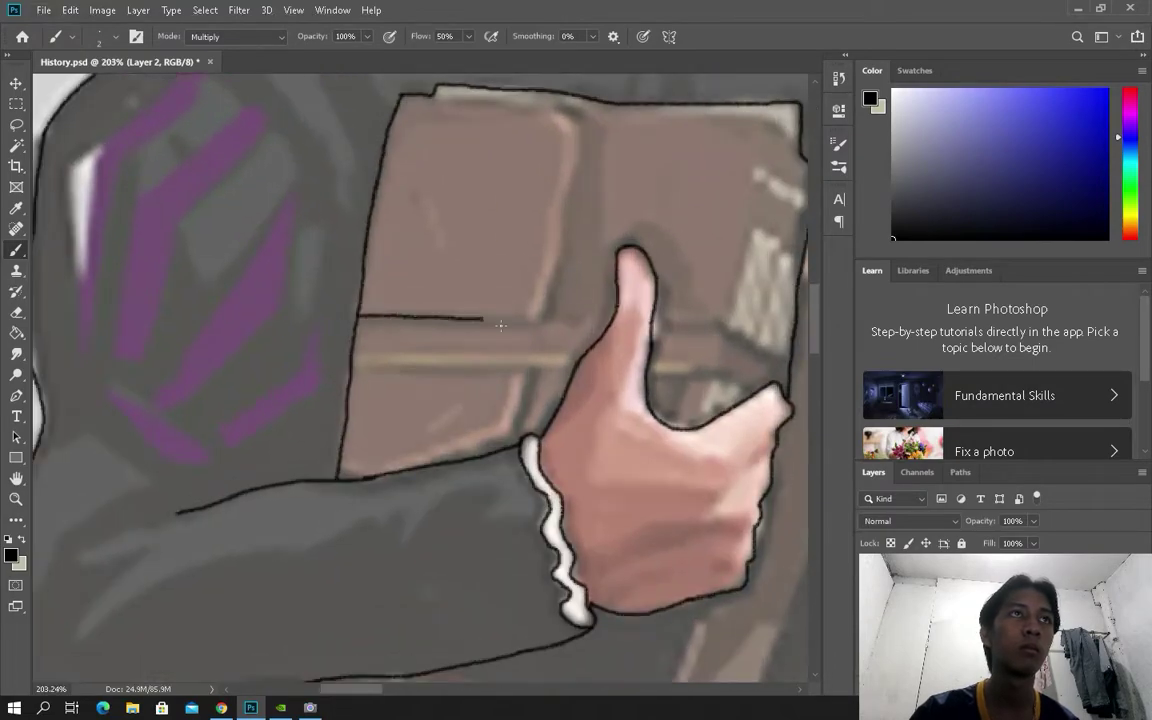
scroll(640, 370, "up", 1)
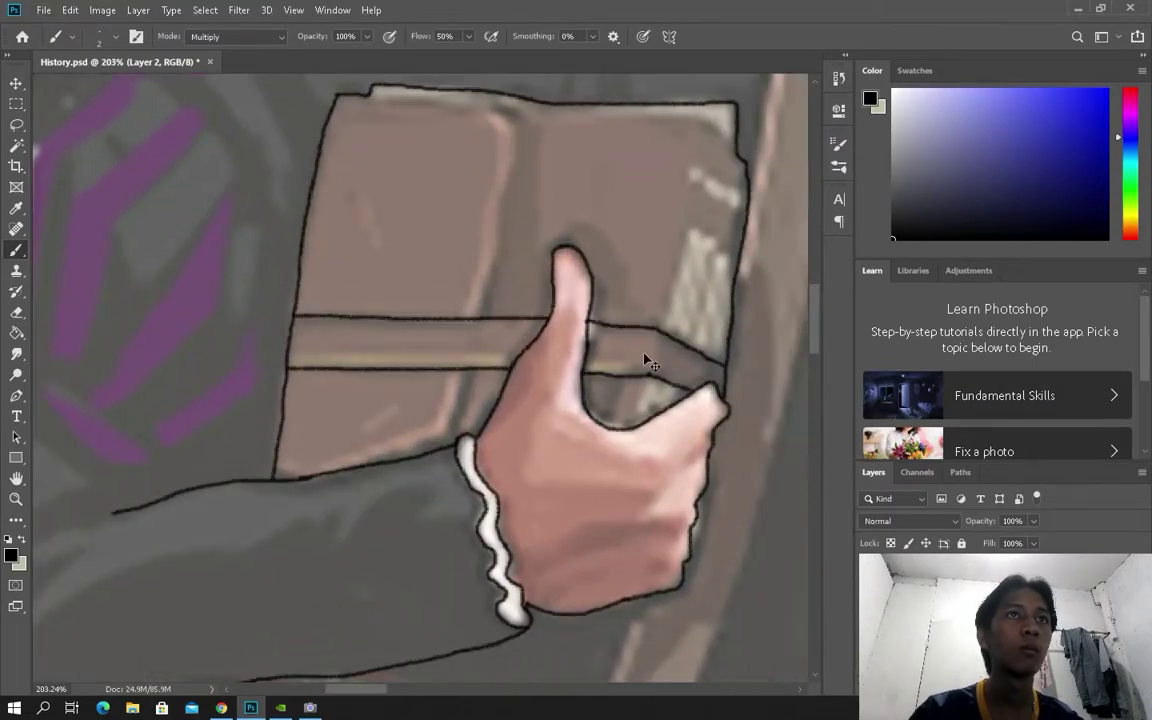
left_click_drag(690, 208, 659, 325)
left_click_drag(650, 385, 630, 435)
Step: Trace the inner edges of the book's two covers along the spine and below the top pages
scroll(338, 125, "up", 1)
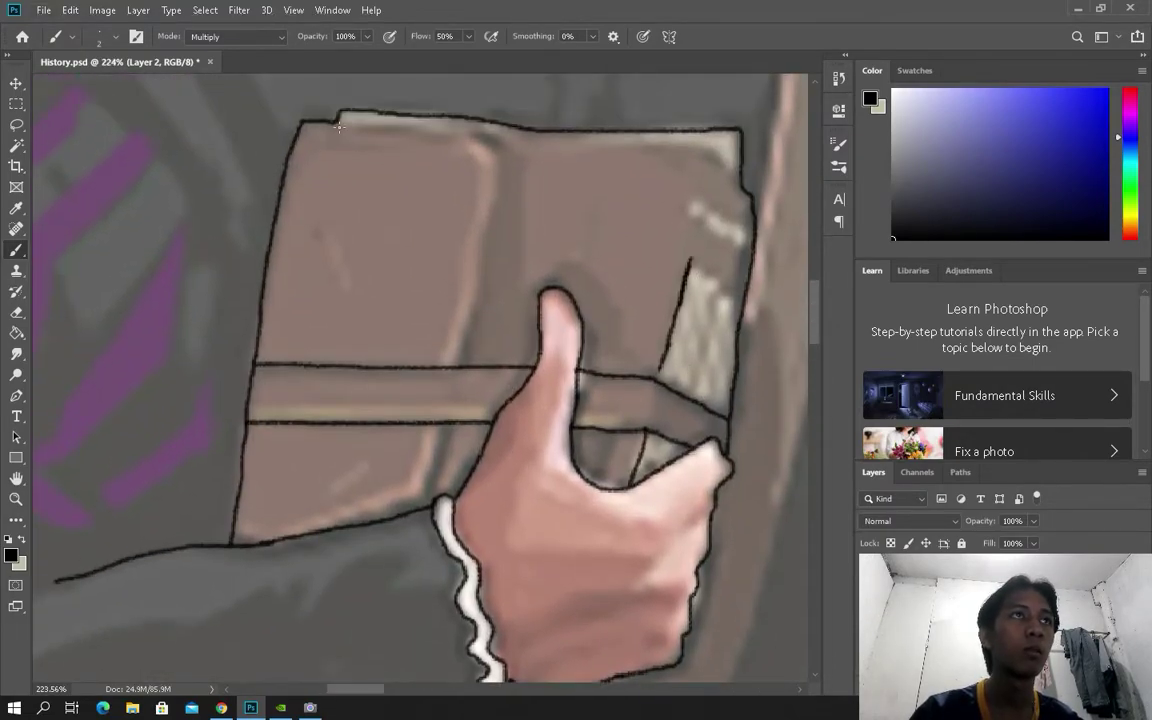
scroll(441, 134, "up", 1)
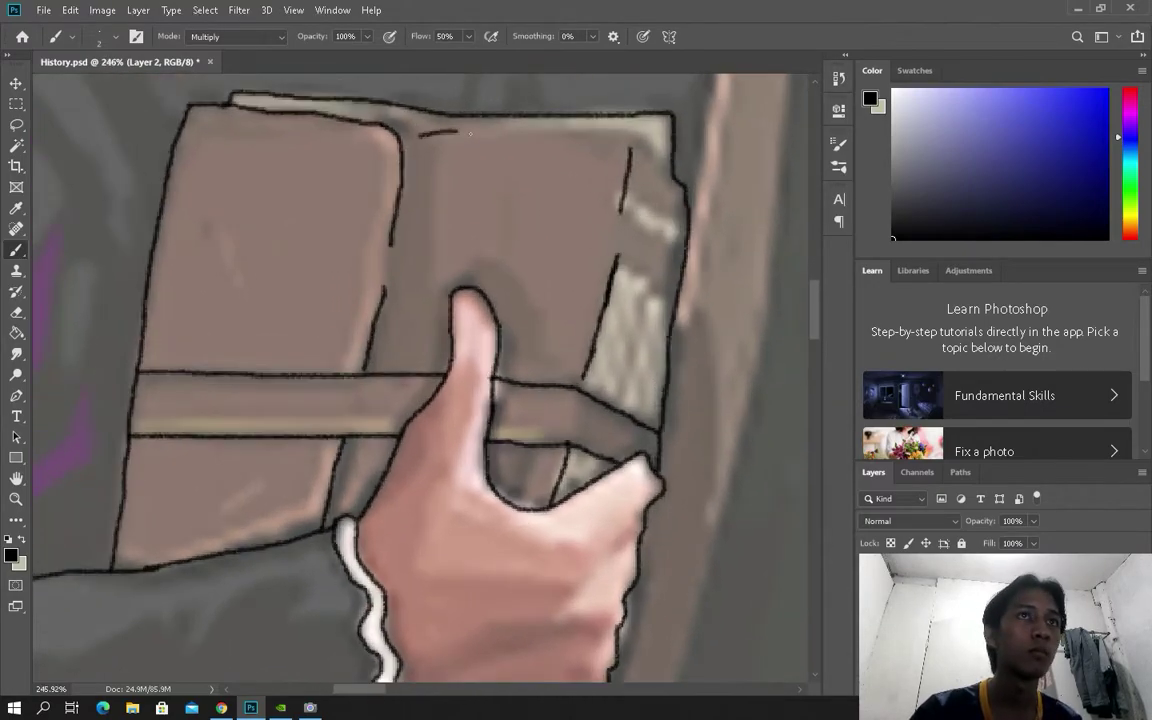
scroll(637, 160, "down", 7)
Step: Finish the upper inner edge of the book's cover, then trace both edges of the ruffled collar around the V-shaped neck opening
scroll(723, 386, "up", 7)
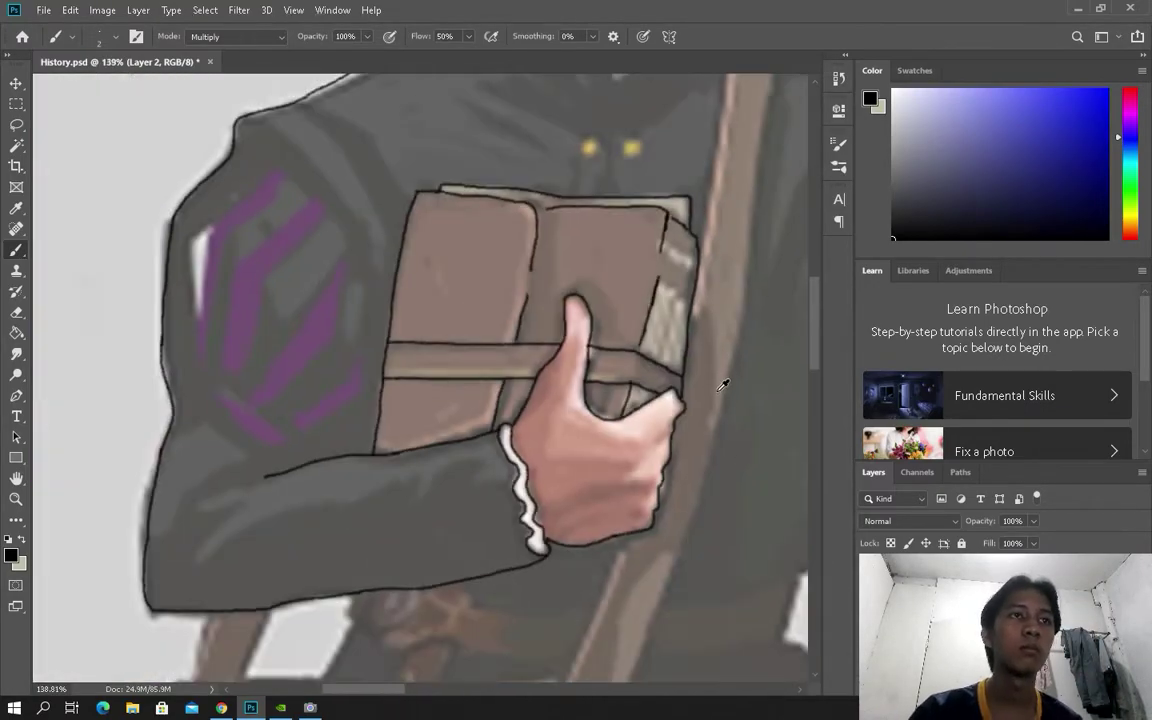
scroll(528, 78, "up", 2)
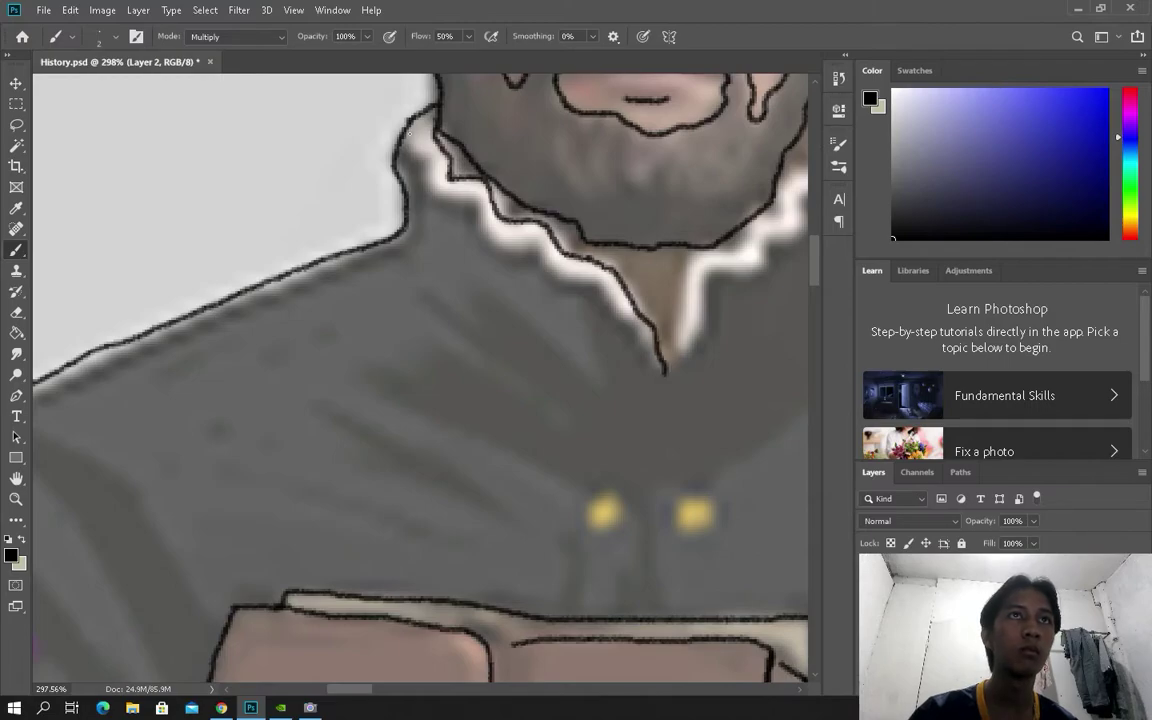
scroll(670, 378, "right", 3)
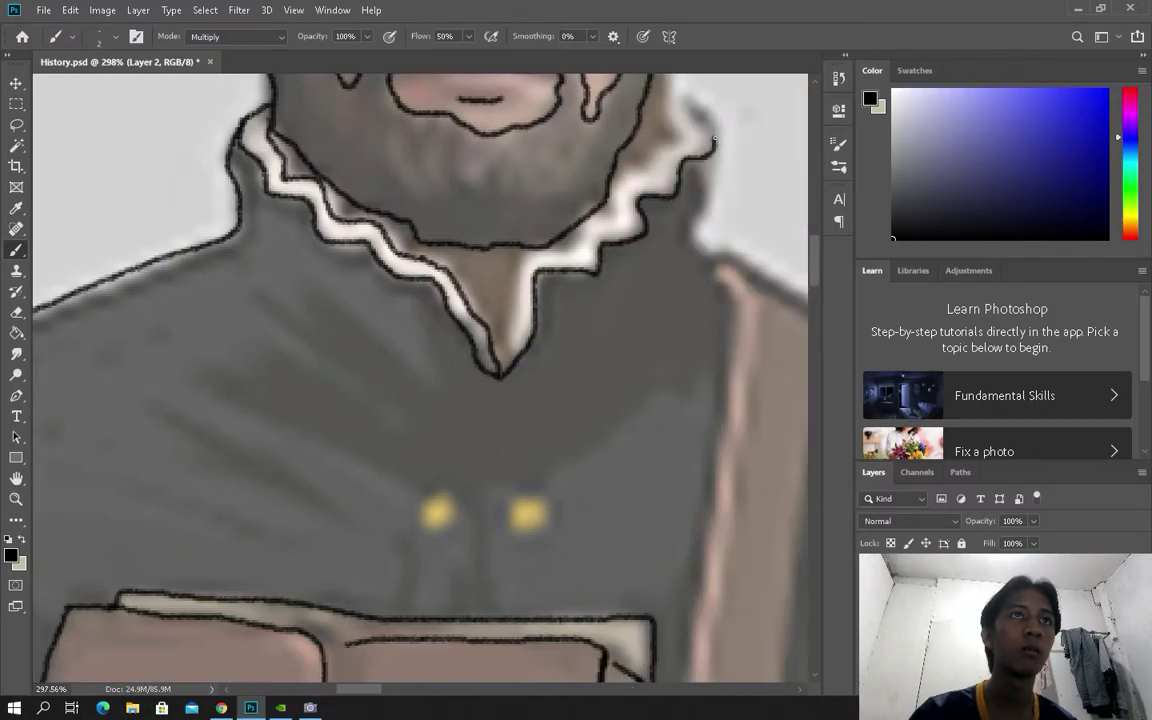
scroll(688, 100, "up", 1)
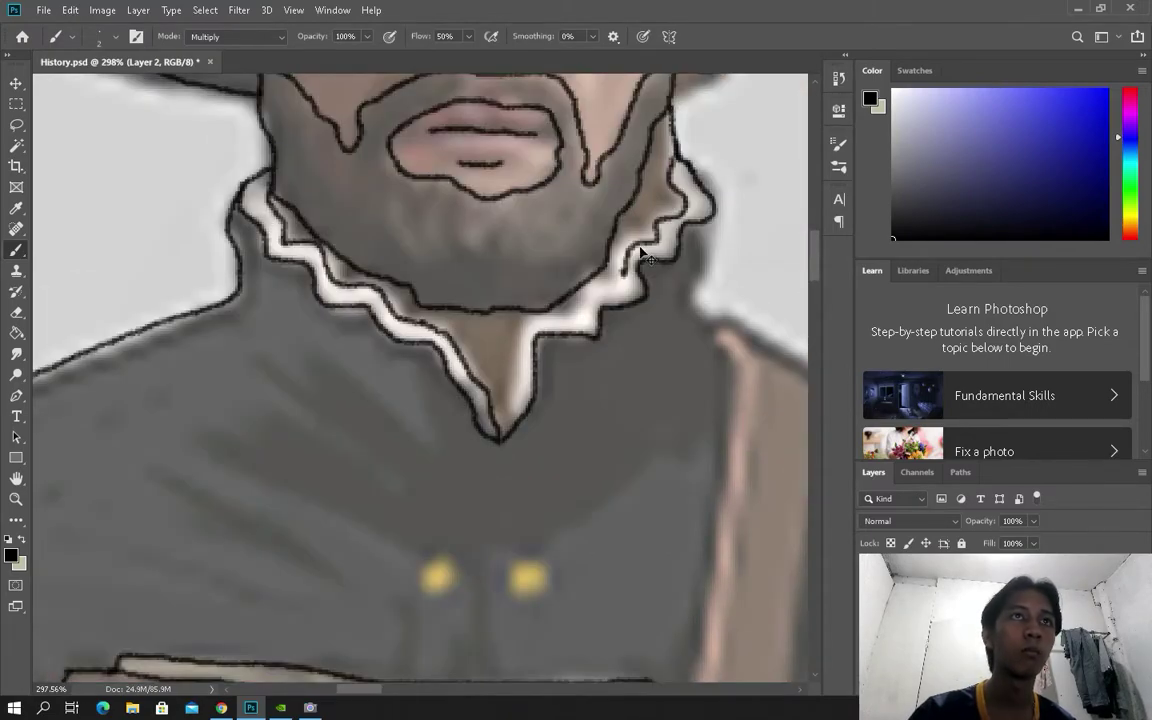
Step: Outline the side of the collar, the shoulder and the outer edge of the quill-holding arm down to the wrist
scroll(469, 331, "down", 4)
scroll(469, 331, "up", 3)
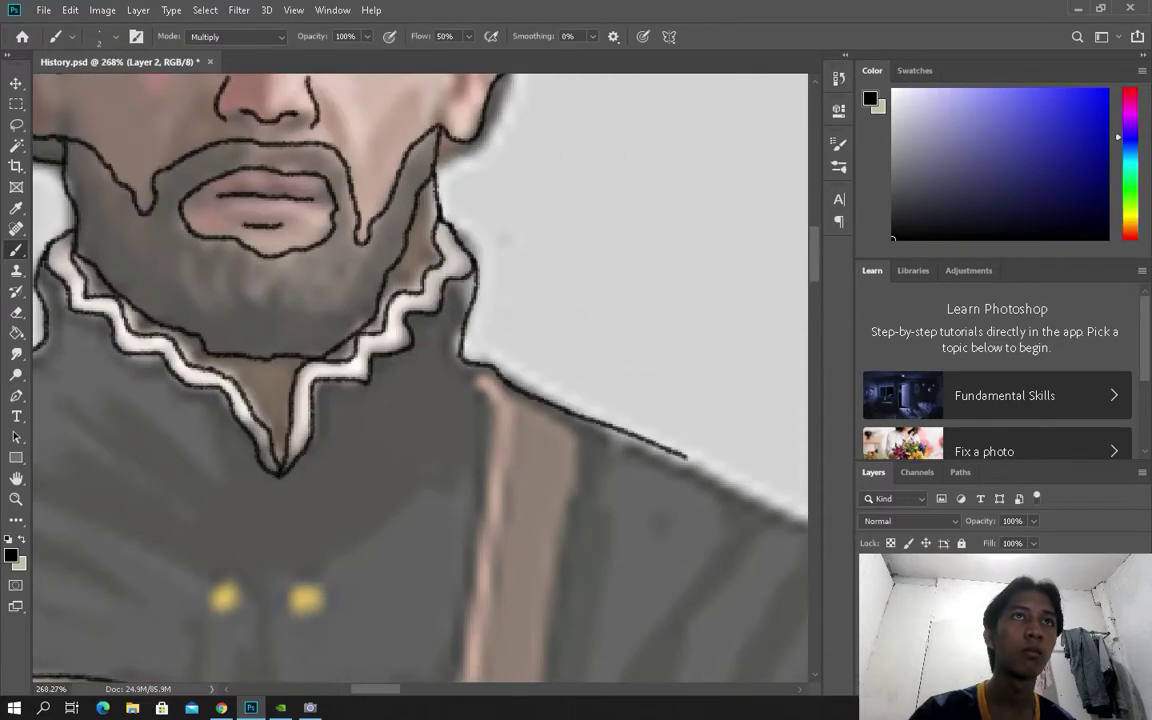
scroll(572, 267, "down", 3)
scroll(572, 267, "right", 3)
scroll(653, 525, "down", 2)
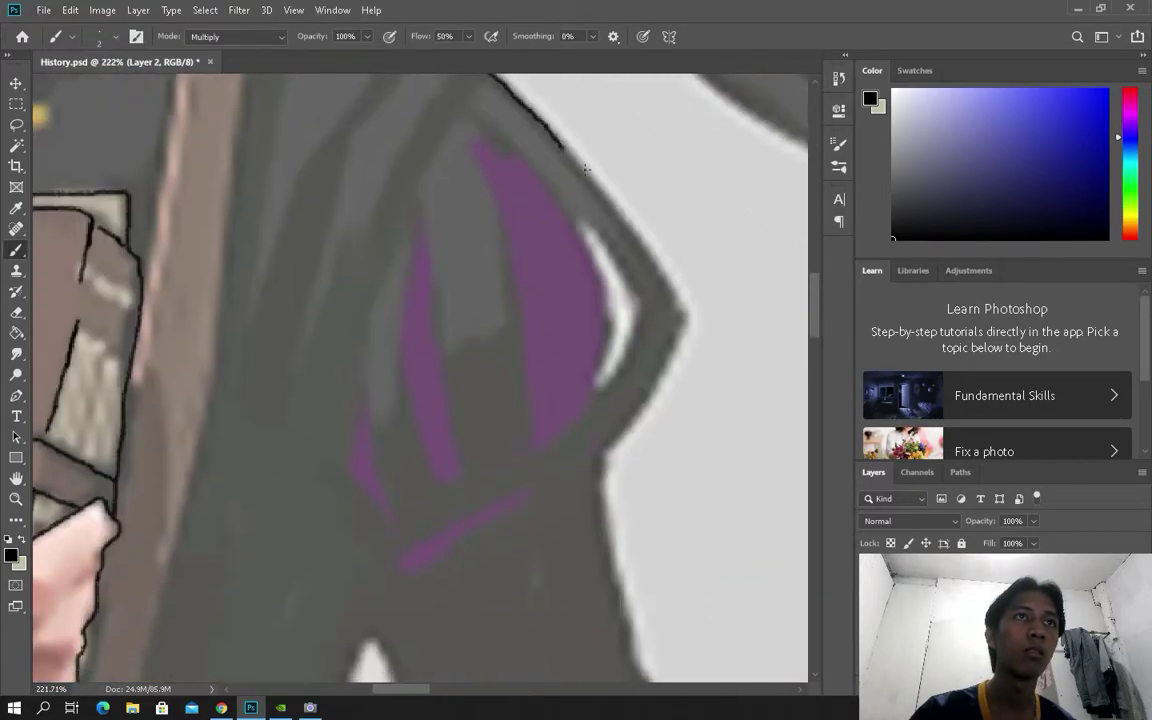
scroll(541, 366, "down", 4)
scroll(541, 366, "up", 1)
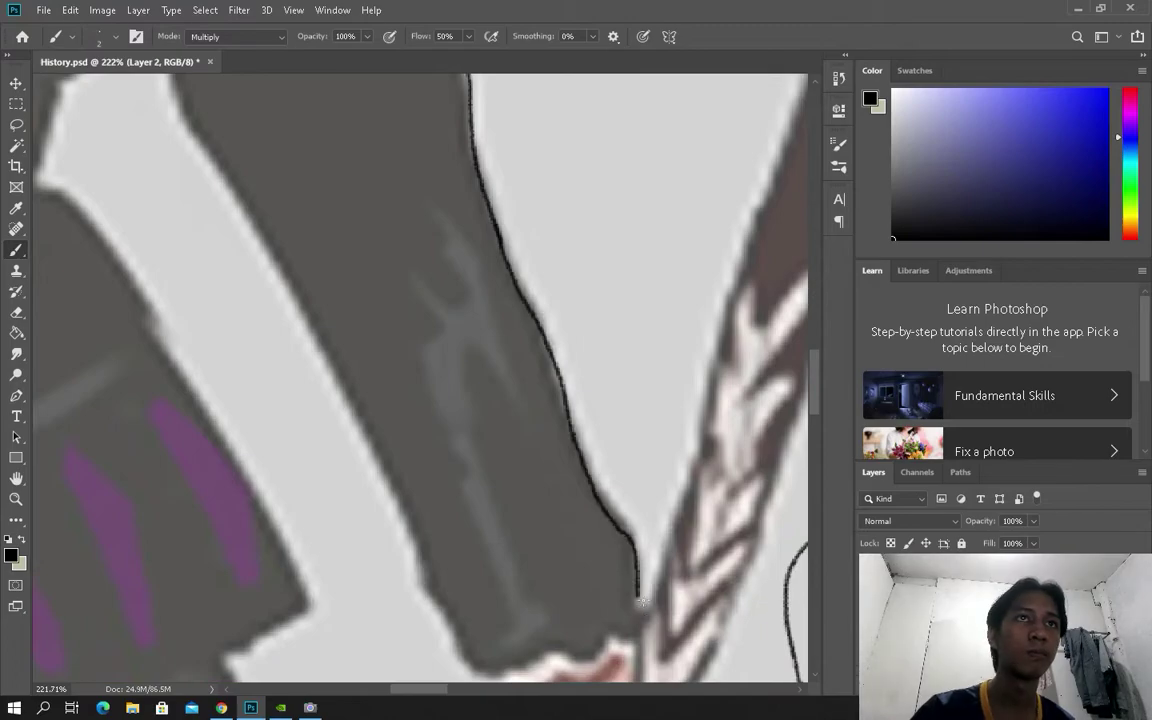
Step: Outline both sides of the quill's feather from its pointed tip down to the shaft above the hand
scroll(600, 370, "down", 3)
scroll(643, 372, "up", 1)
scroll(716, 180, "down", 1)
scroll(716, 180, "right", 3)
scroll(640, 401, "up", 3)
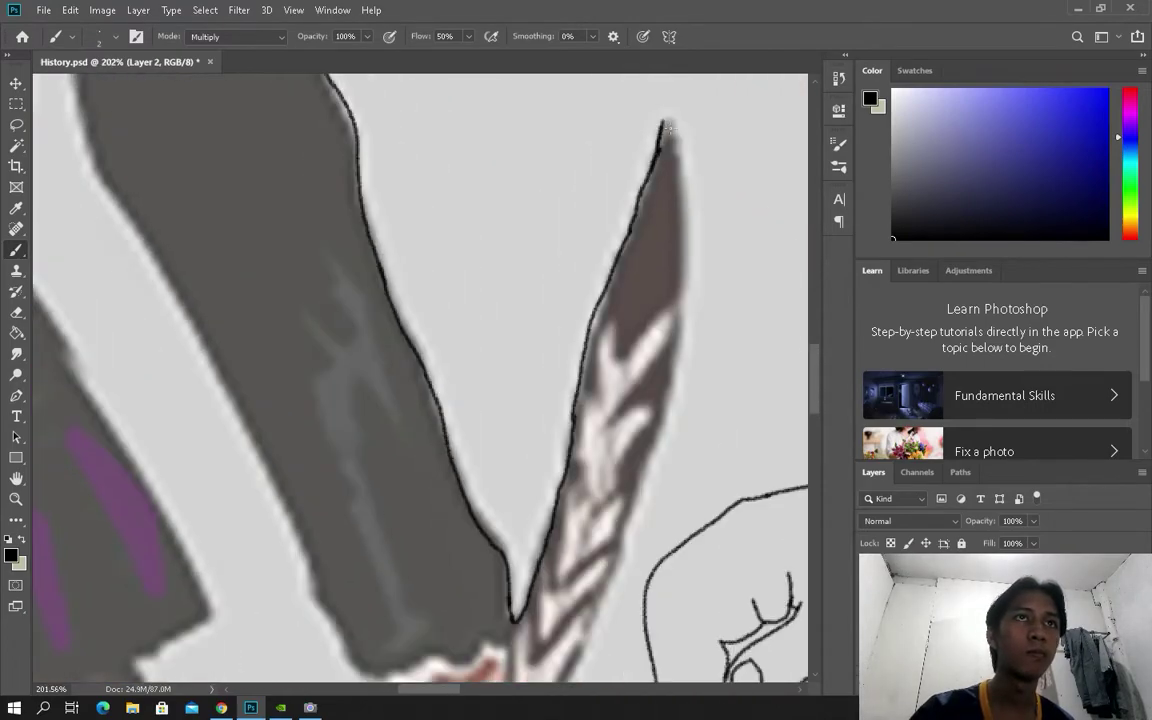
scroll(640, 401, "down", 3)
scroll(552, 401, "up", 3)
left_click_drag(500, 318, 465, 480)
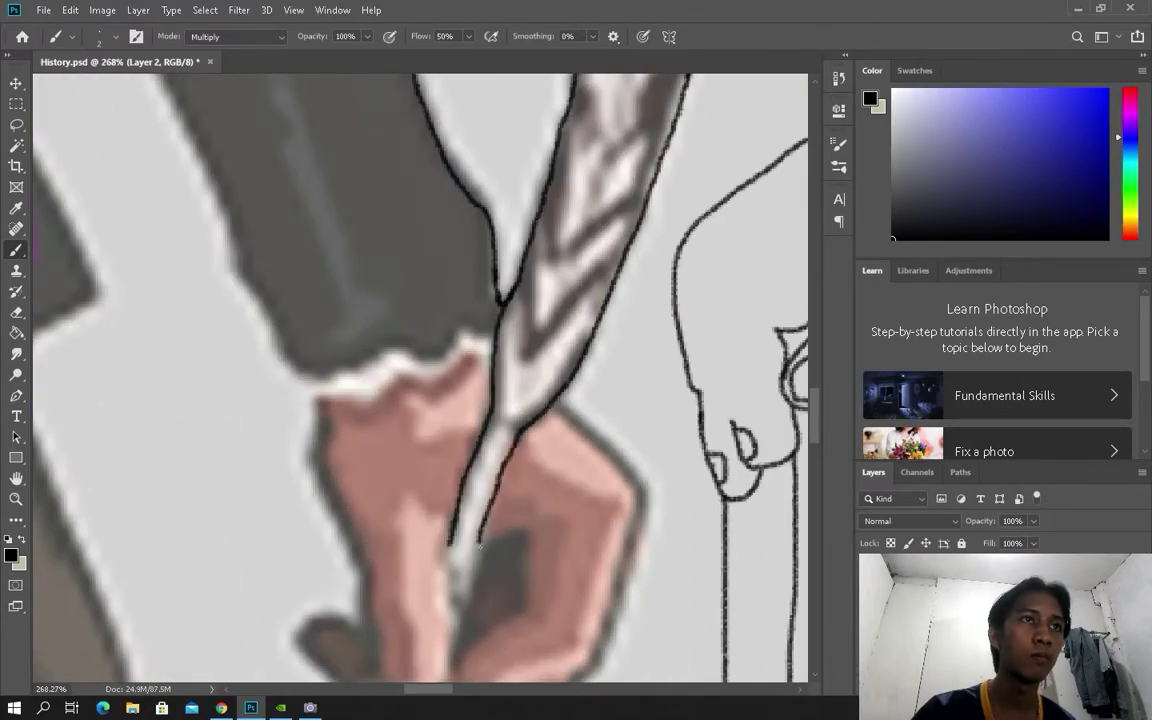
Step: Trace the base of the feather, the knuckles and lower fingers of the writing hand, and one side of the quill's nib
scroll(476, 477, "down", 1)
scroll(476, 477, "right", 1)
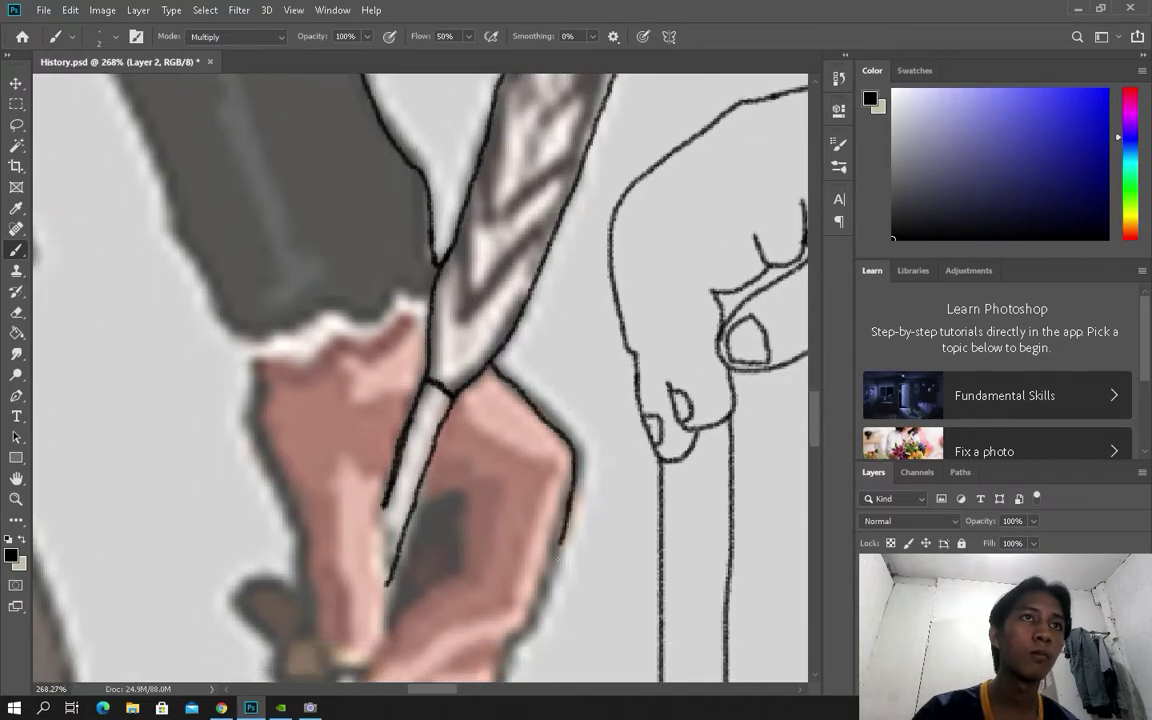
scroll(420, 378, "down", 4)
left_click_drag(525, 411, 462, 425)
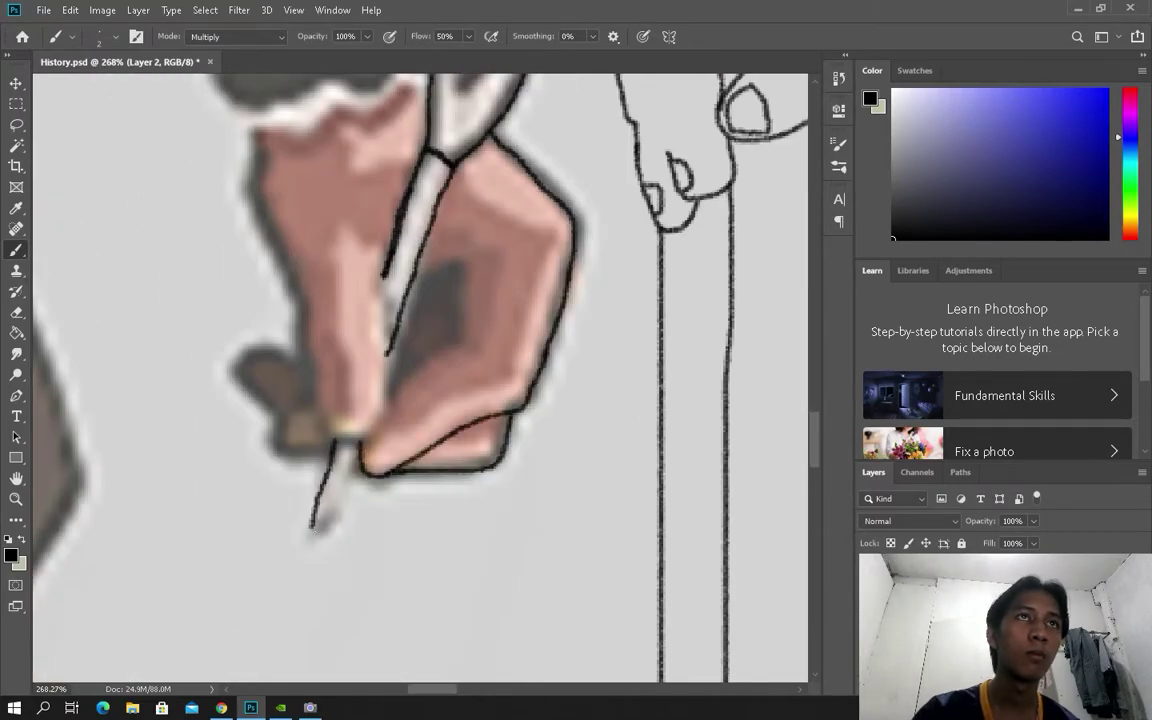
Step: Complete the quill's nib and outline the index finger, the dark gap inside the hand and the brown fingers behind it
scroll(345, 425, "up", 1)
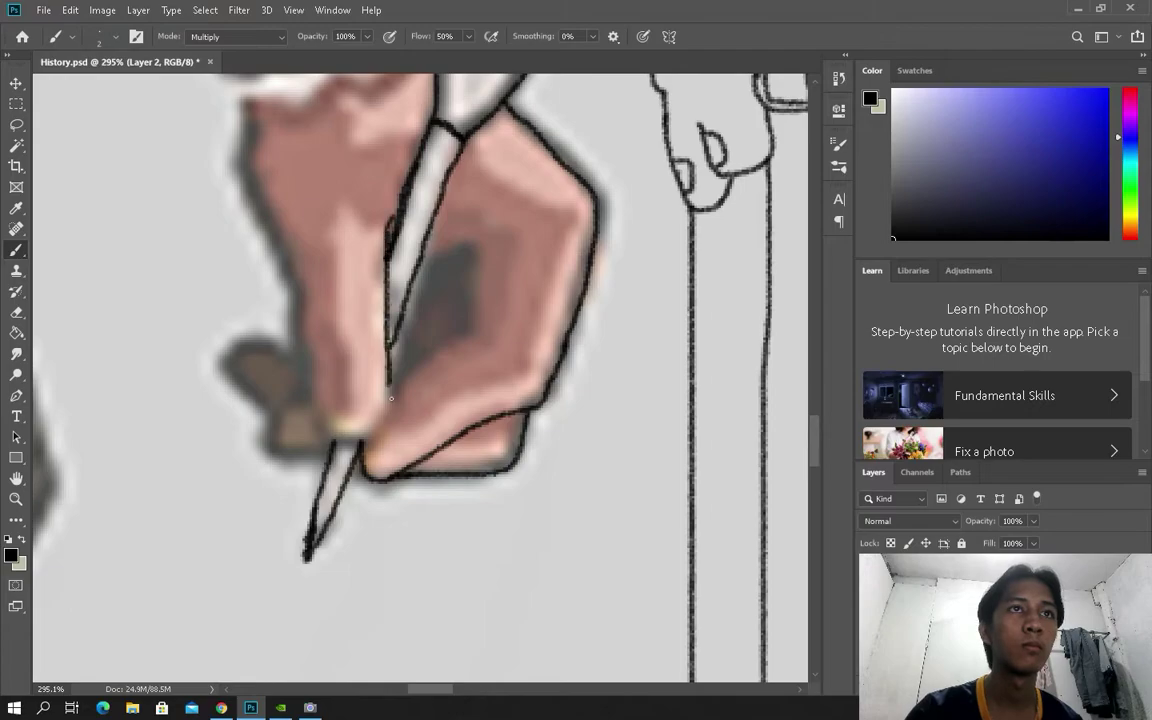
scroll(247, 101, "up", 1)
left_click_drag(389, 266, 435, 258)
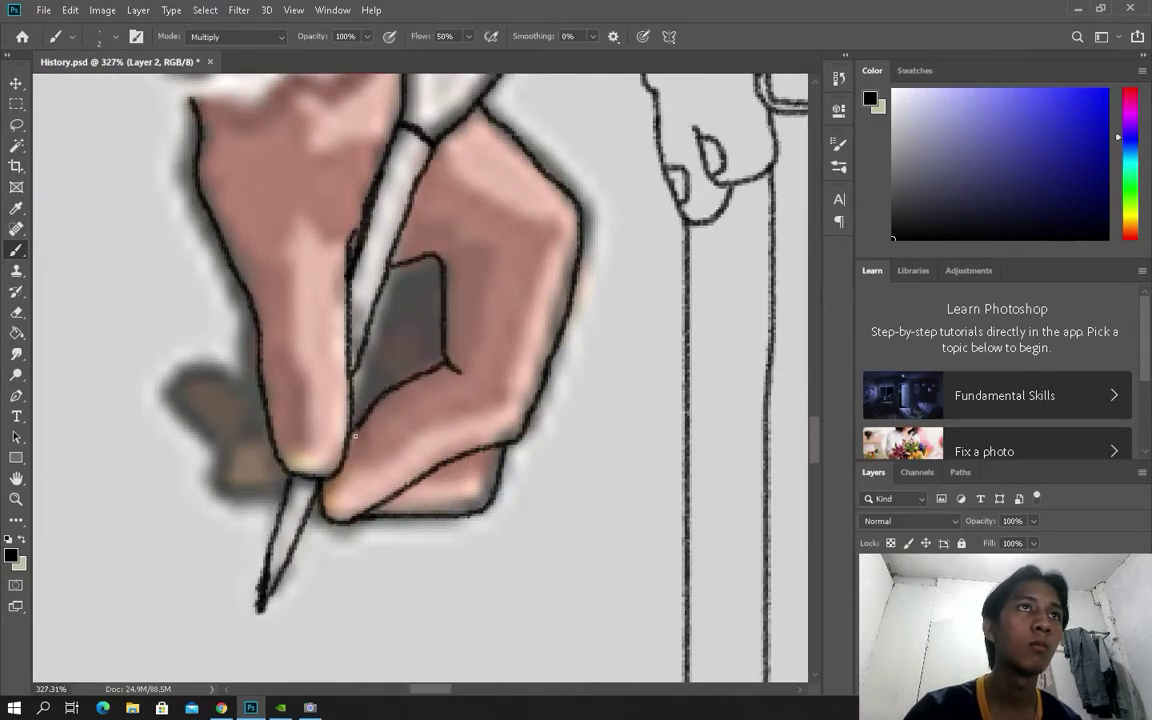
scroll(286, 393, "left", 1)
scroll(240, 427, "down", 2)
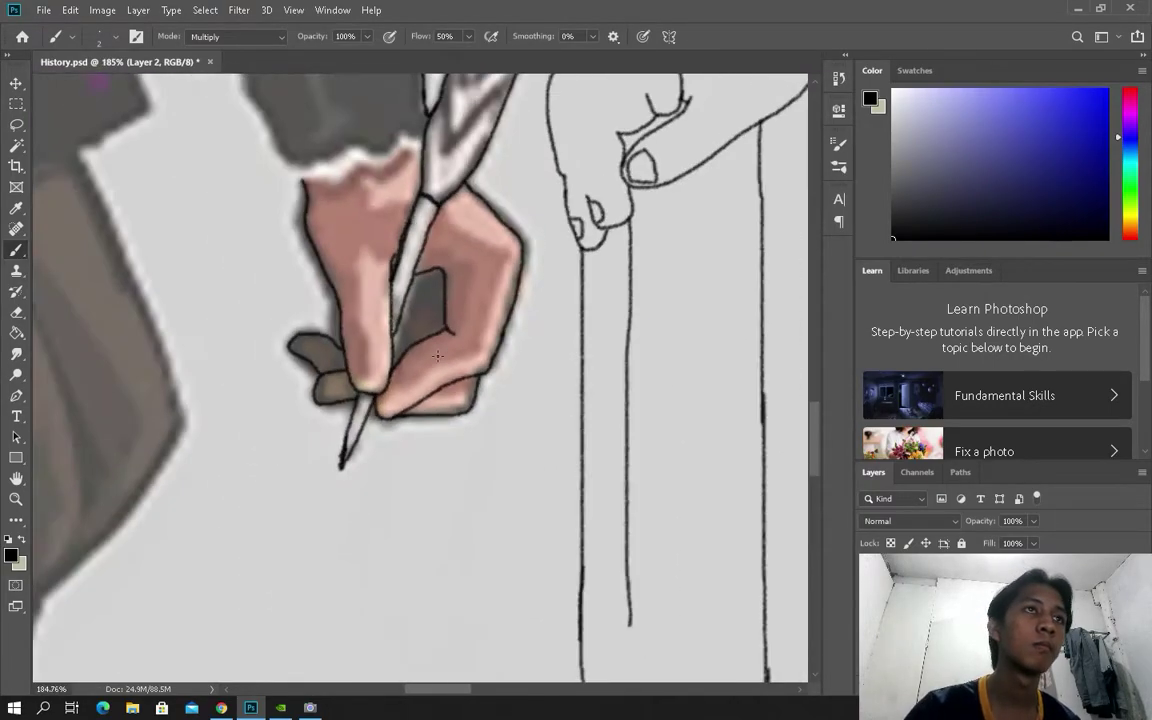
Step: Trace the ruffled cuff of the writing hand and the sleeve's inner edge up to the armpit
scroll(200, 150, "up", 2)
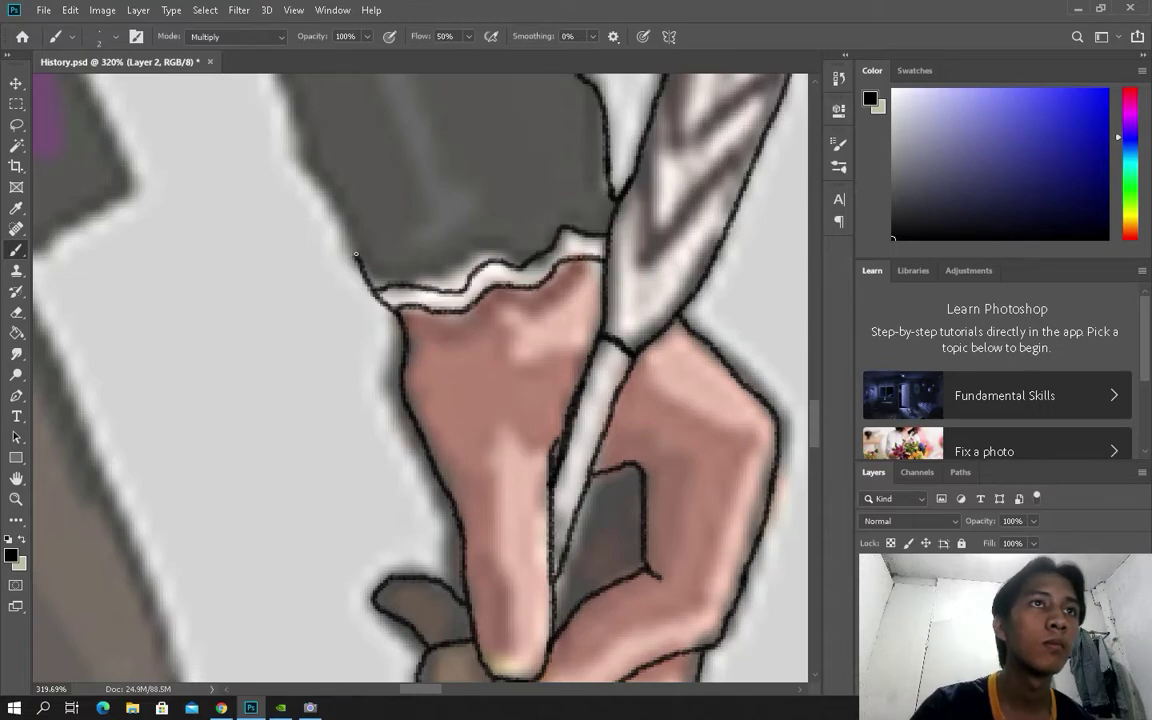
scroll(360, 260, "up", 2)
scroll(365, 280, "right", 2)
scroll(370, 295, "up", 3)
scroll(374, 304, "down", 1)
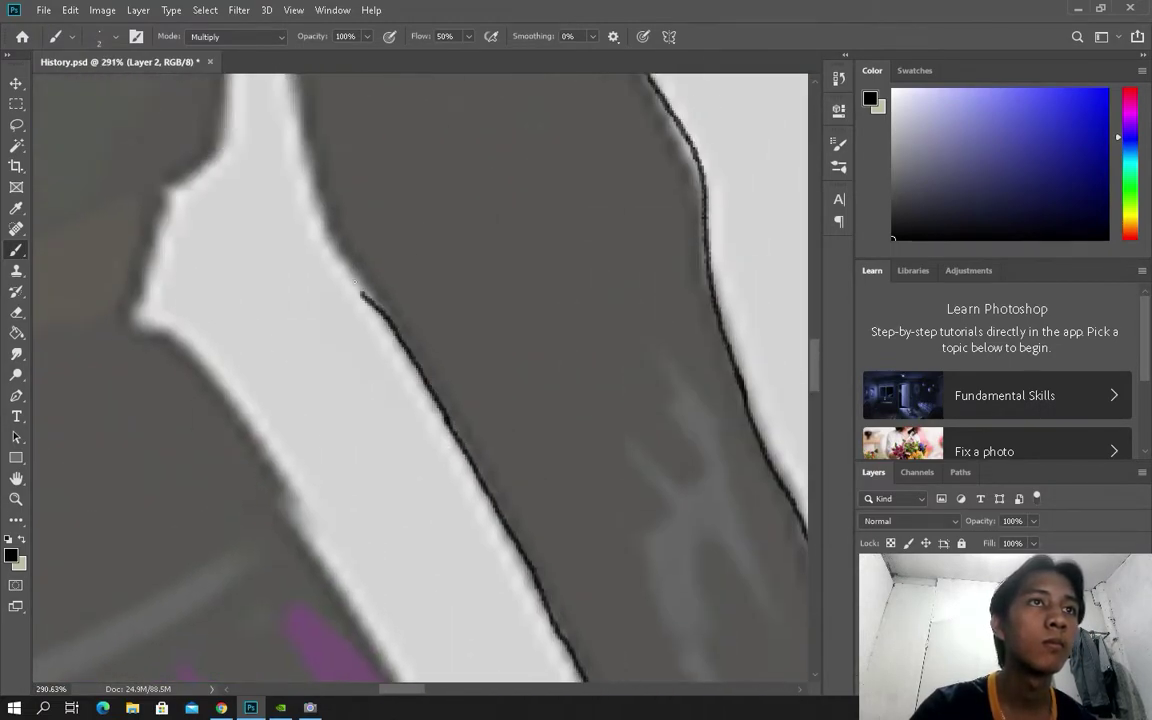
scroll(374, 304, "up", 3)
left_click_drag(260, 115, 280, 250)
Step: Outline the side of the coat from the armpit past the waist to the corner of its purple-striped hem
left_click_drag(222, 140, 205, 515)
scroll(205, 515, "down", 3)
left_click_drag(200, 240, 360, 480)
scroll(360, 480, "down", 2)
left_click_drag(390, 300, 388, 580)
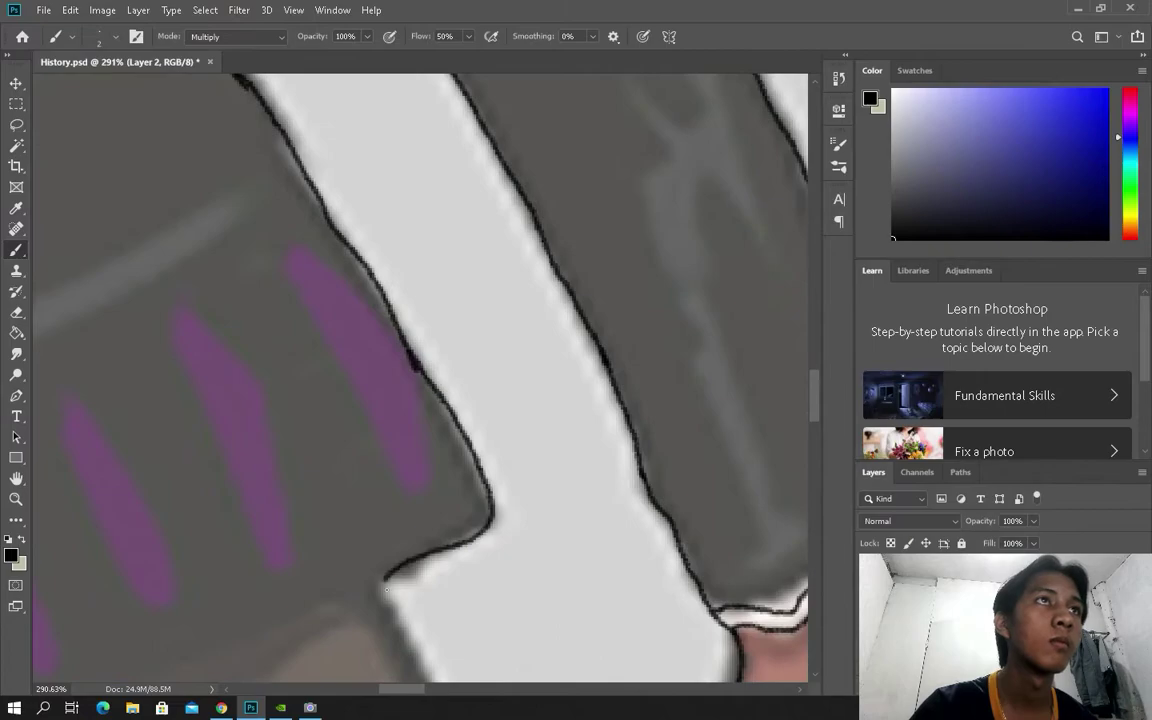
Step: Outline the outer edge of the trousers, folded boot cuff and boot shaft on the leg below the writing arm
scroll(388, 580, "down", 5)
scroll(334, 525, "down", 2)
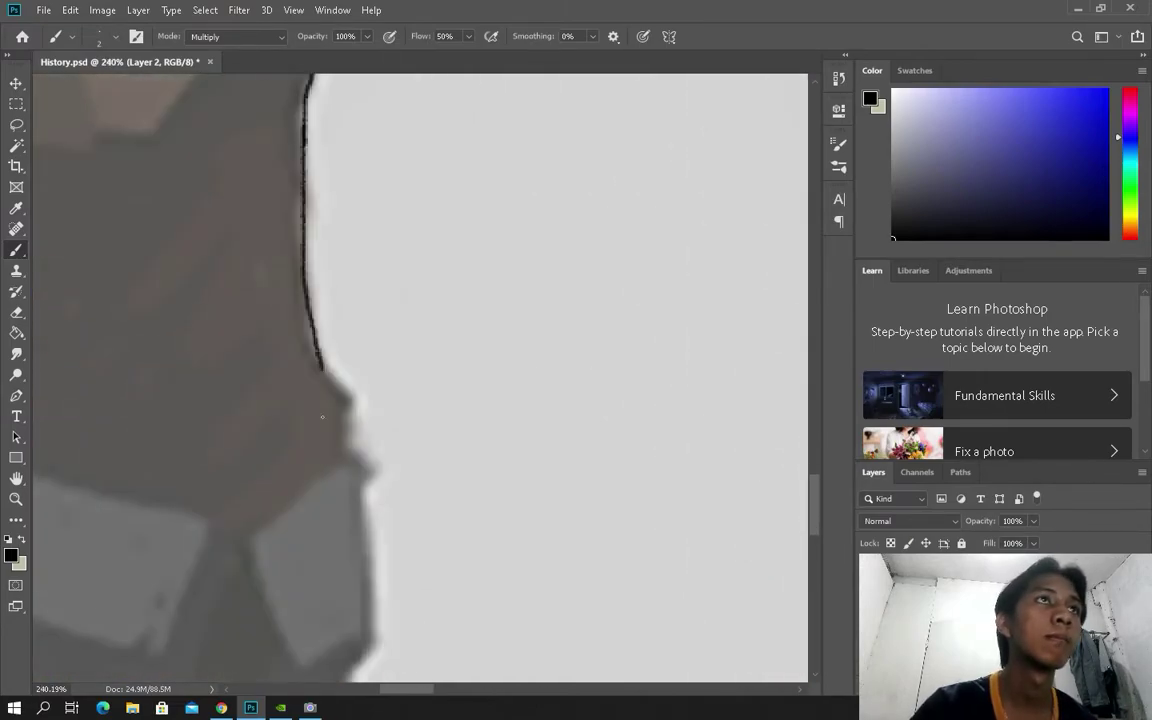
scroll(372, 588, "down", 3)
scroll(340, 560, "up", 1)
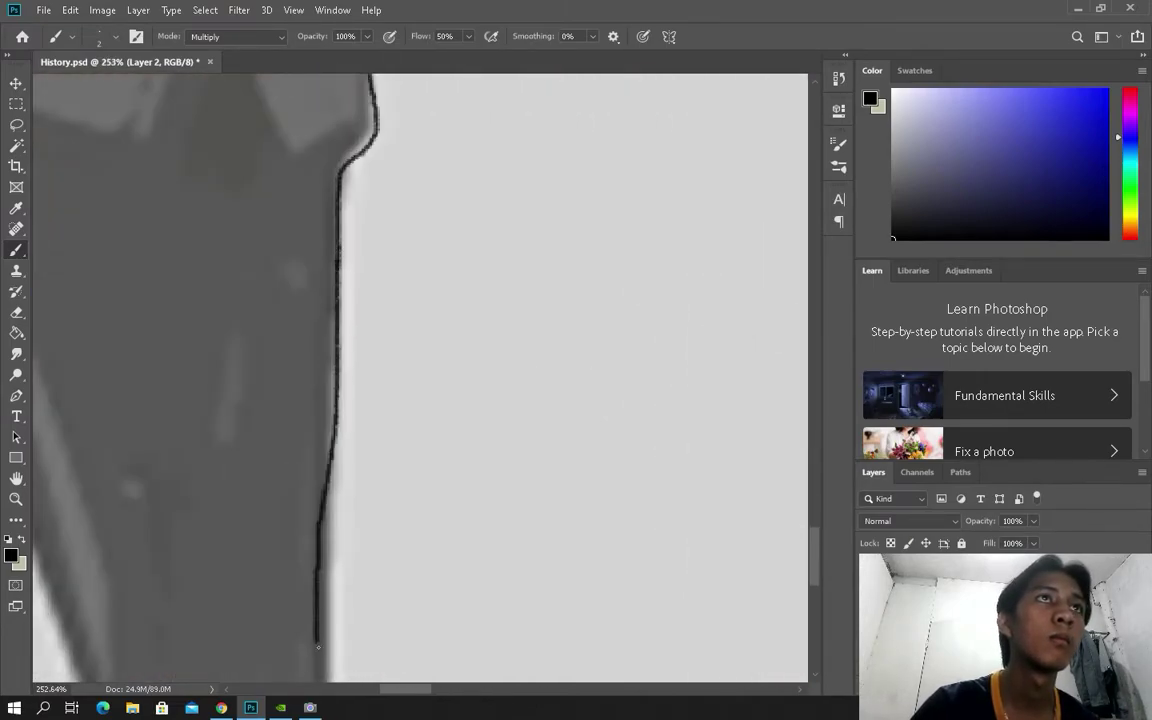
Step: Continue the boot's outline at the ankle and trace its inner edge up past the folded cuff onto the trousers
scroll(300, 400, "down", 2)
left_click_drag(249, 347, 249, 450)
scroll(277, 542, "up", 2)
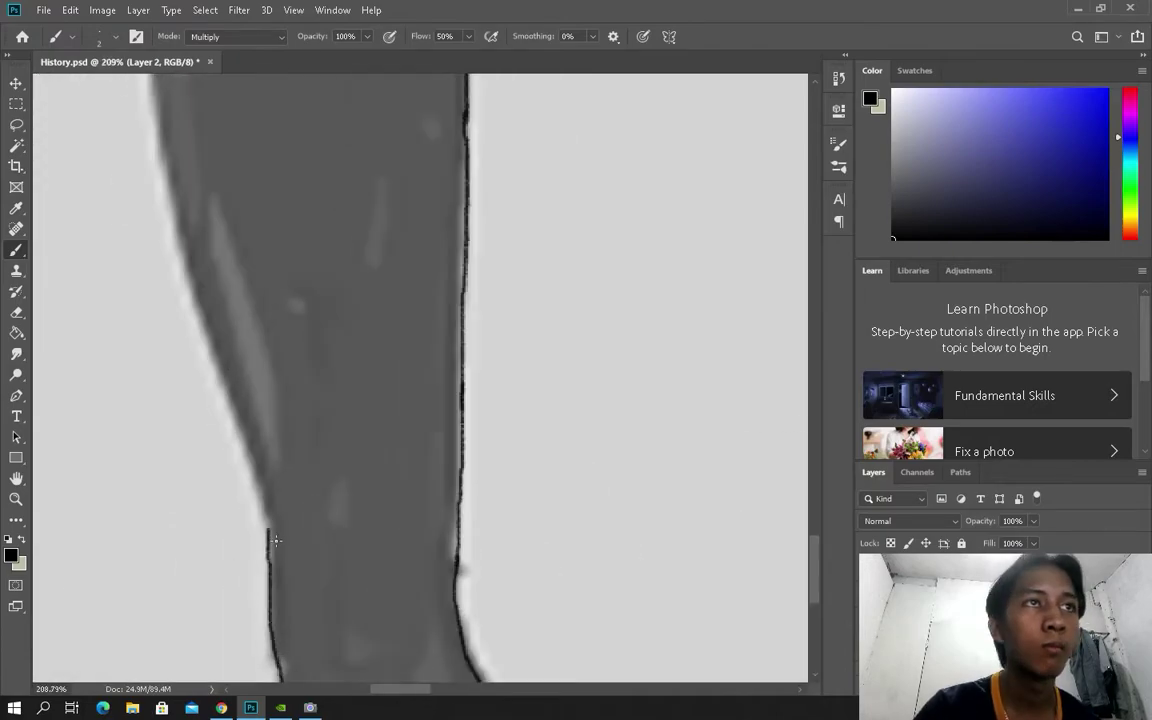
scroll(150, 105, "up", 5)
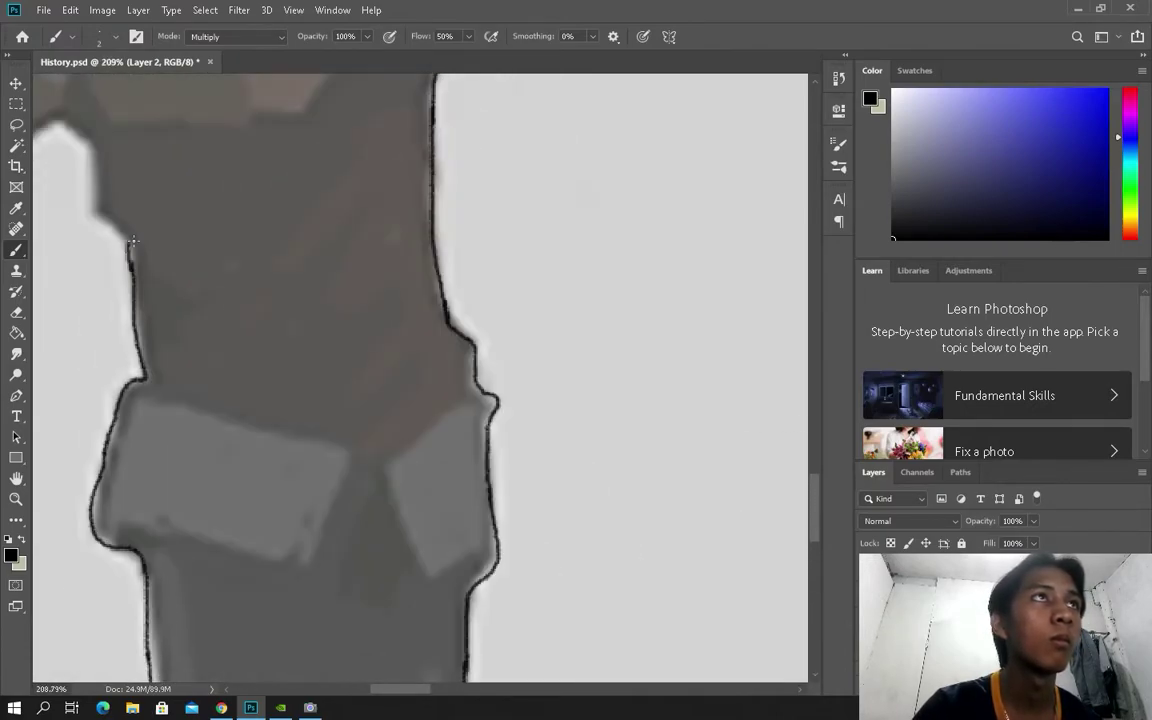
Step: Trace the gap between the legs and the inner edge of the other leg down to the bottom of its boot cuff
scroll(288, 185, "up", 1)
scroll(288, 185, "up", 2)
scroll(288, 185, "down", 2)
scroll(180, 500, "down", 3)
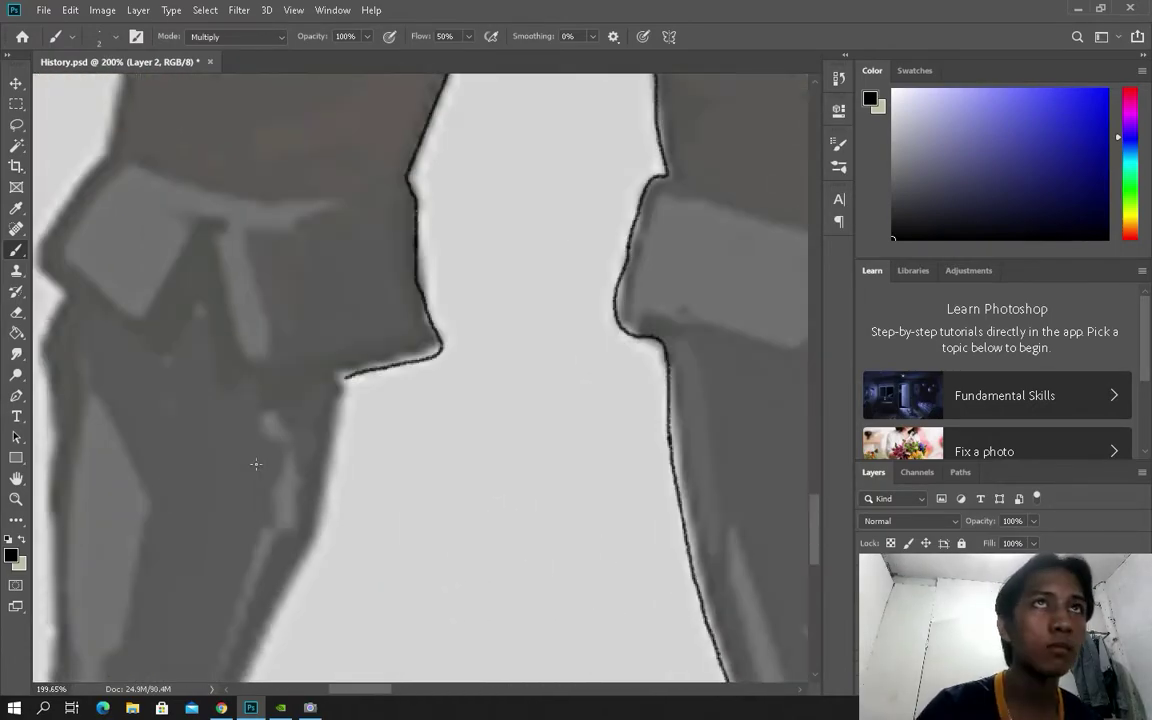
Step: Outline the second boot's inner edge down to the foot and start its outer edge back up from the ankle
scroll(272, 420, "down", 5)
left_click_drag(300, 345, 245, 515)
scroll(245, 515, "left", 2)
left_click_drag(204, 338, 172, 535)
scroll(172, 535, "left", 2)
left_click_drag(237, 350, 240, 150)
Step: Complete the second boot's outer edge and folded cuff, including the cuff's upper edge across the leg
scroll(240, 142, "up", 3)
left_click_drag(230, 249, 250, 120)
scroll(271, 329, "up", 3)
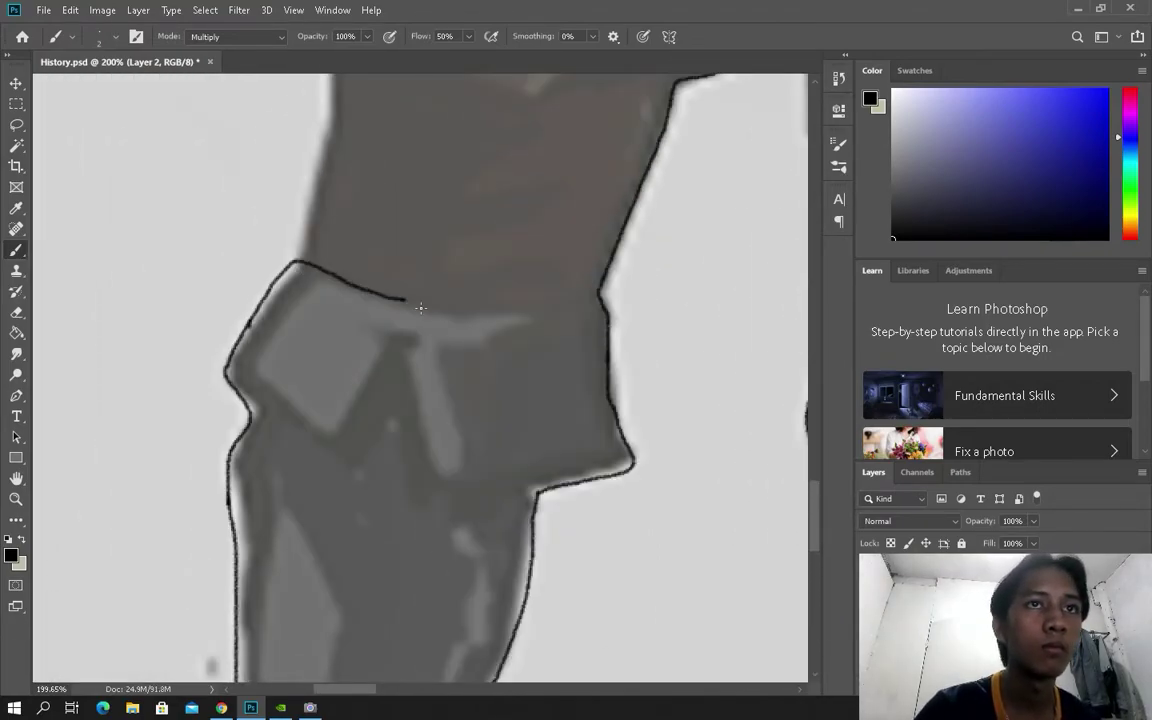
scroll(570, 349, "up", 4)
scroll(570, 349, "left", 5)
left_click_drag(432, 320, 641, 396)
key("ctrl+z")
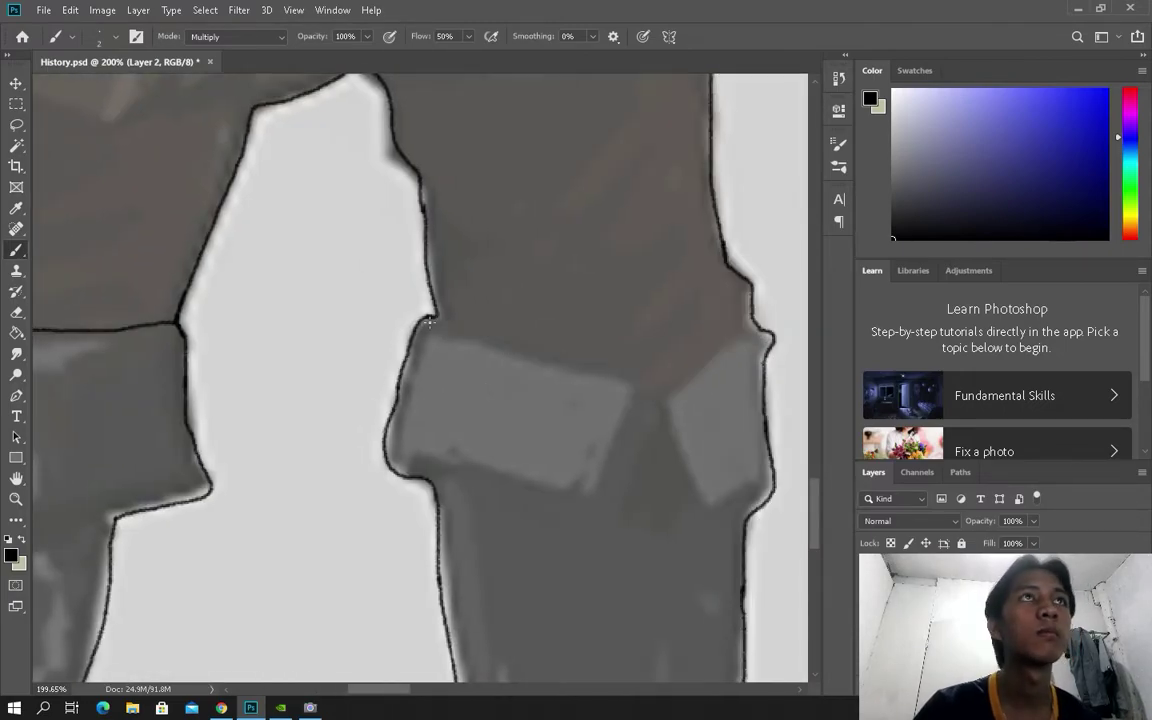
Step: Outline the trousers' outer side, the satchel's lower corner and its outer side up around the yellow clasp
scroll(725, 357, "up", 10)
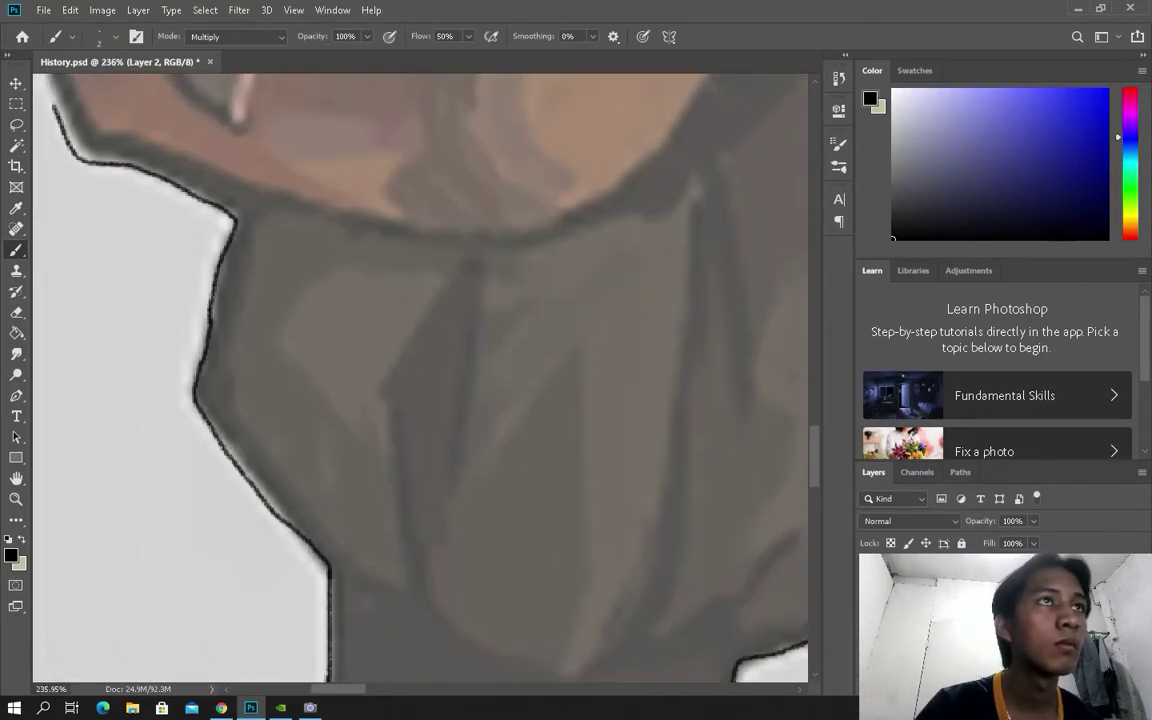
scroll(303, 211, "up", 3)
scroll(303, 211, "left", 5)
scroll(303, 211, "up", 3)
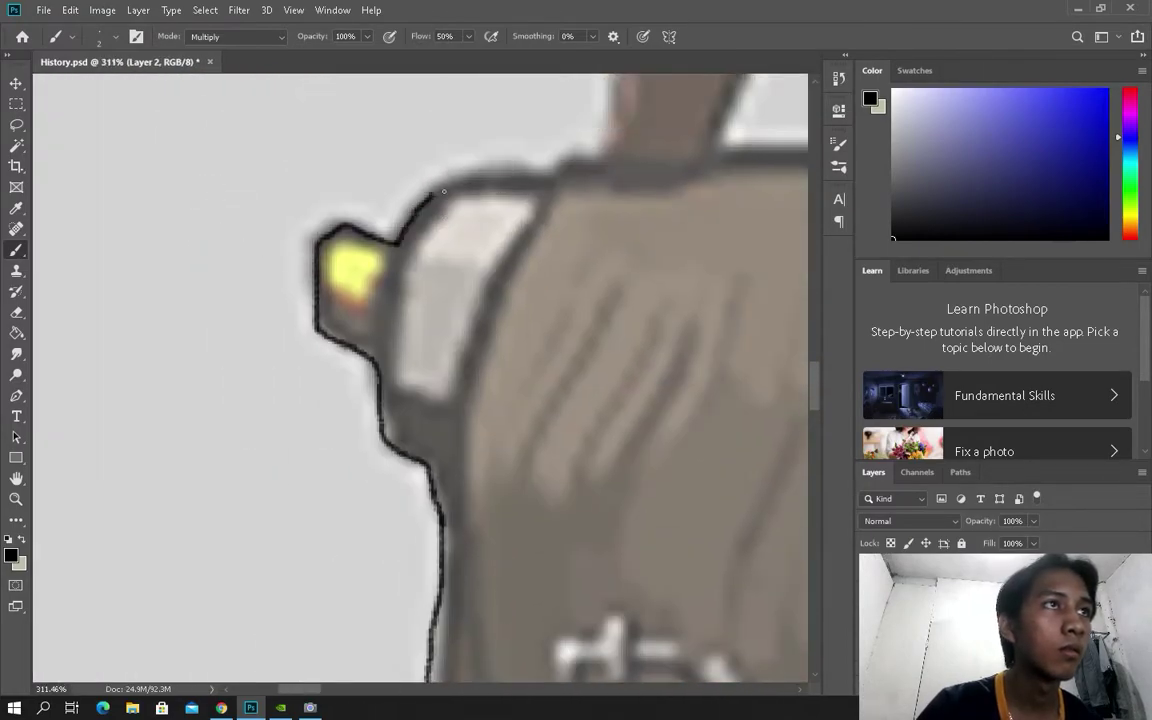
Step: Trace the satchel's upper edge beside the clasp and both edges of the strap behind it
scroll(303, 211, "down", 2)
scroll(546, 207, "up", 1)
scroll(635, 298, "down", 3)
Step: Trace the outer edge of the satchel strap from the shoulder across the chest, continuing down the bag's side to its base
scroll(401, 300, "right", 4)
scroll(681, 270, "up", 3)
scroll(545, 125, "up", 3)
scroll(541, 122, "down", 1)
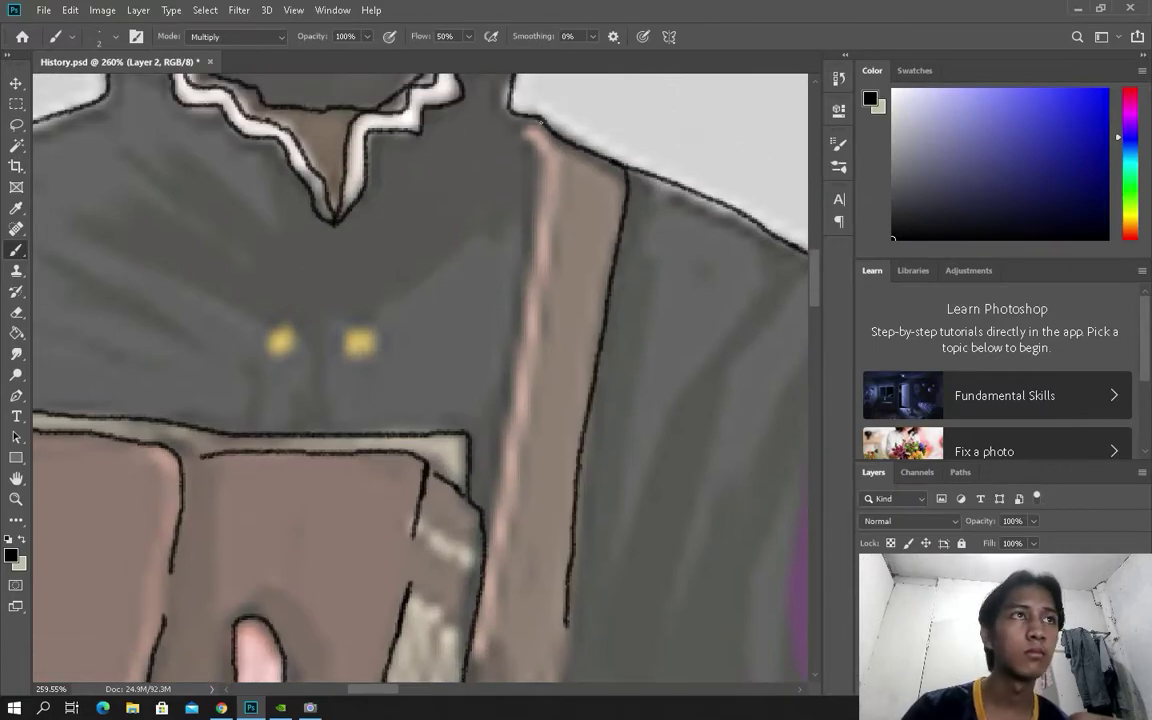
scroll(577, 294, "down", 3)
scroll(527, 572, "down", 8)
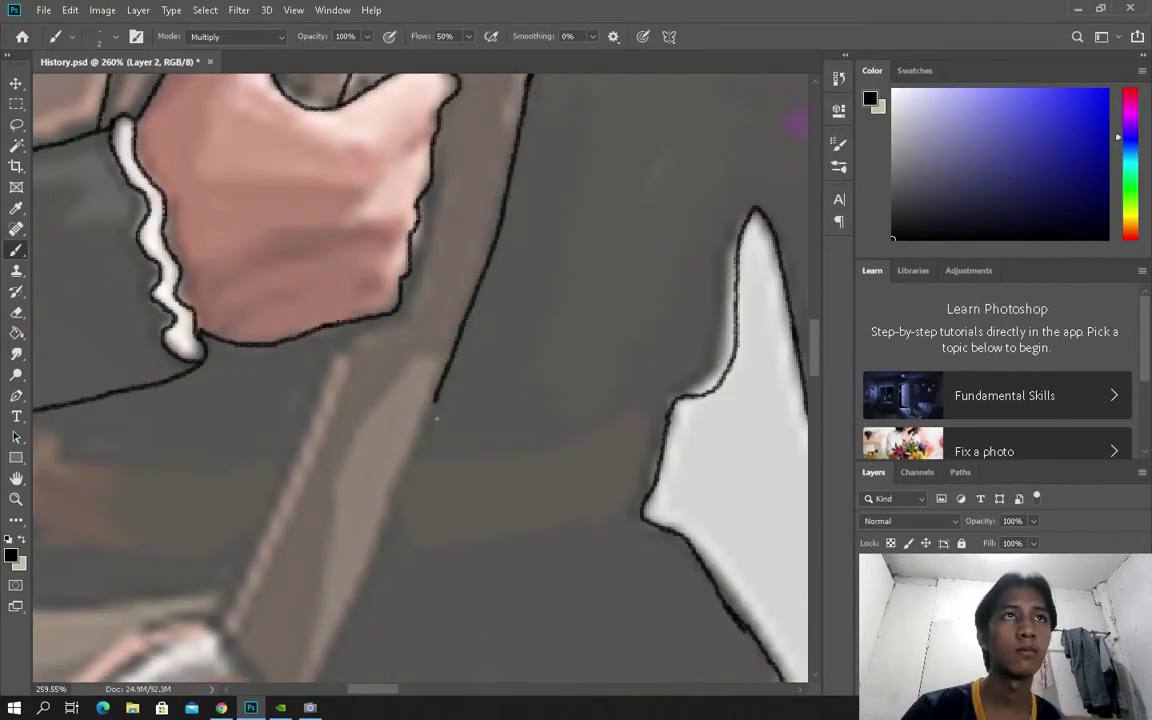
scroll(452, 440, "down", 2)
left_click_drag(366, 296, 233, 577)
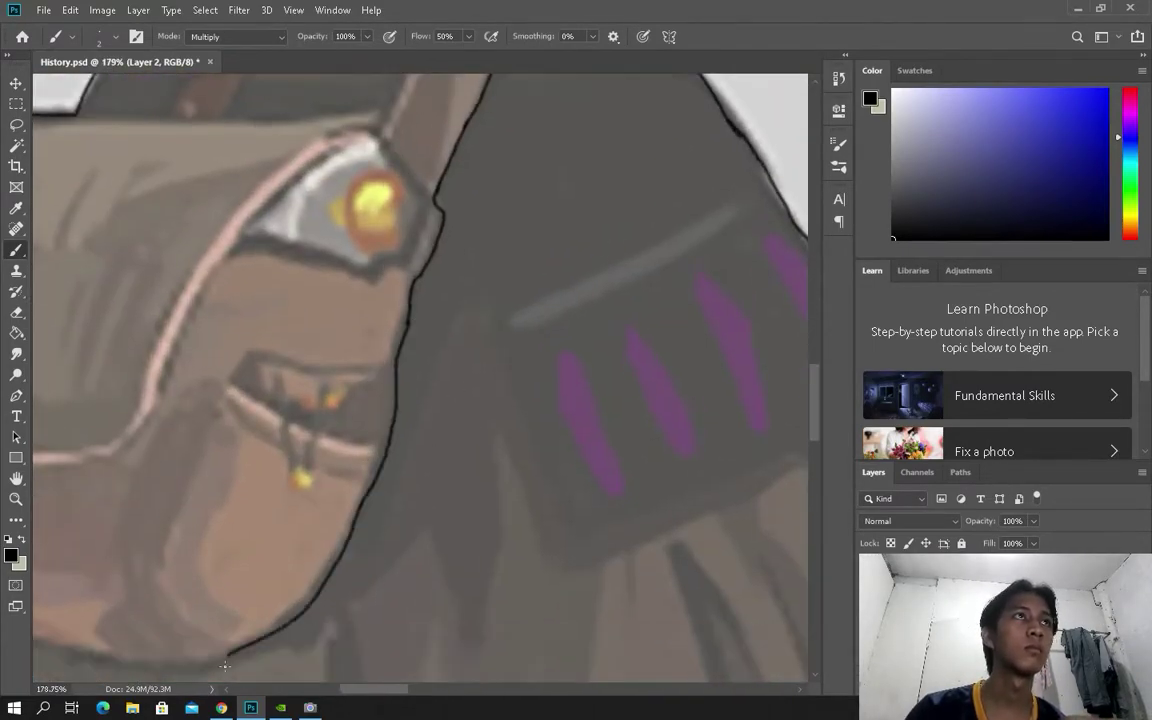
Step: Trace the strap's inner edge from below the book-holding hand and the satchel's upper edge across to the rear strap
scroll(493, 528, "up", 5)
scroll(493, 528, "down", 1)
scroll(480, 420, "up", 2)
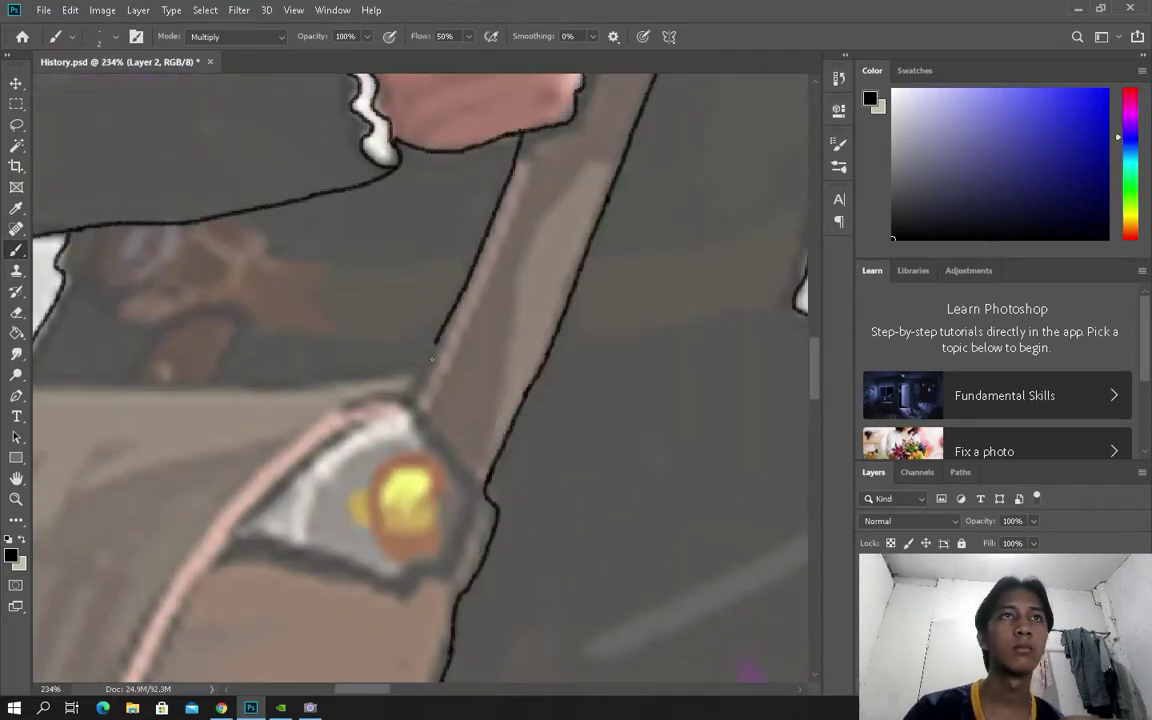
scroll(237, 396, "left", 3)
left_click_drag(420, 388, 63, 380)
Step: Outline the satchel's flap along its pink piping, across its lower edge and up its opposite side
scroll(678, 314, "down", 3)
scroll(678, 314, "up", 1)
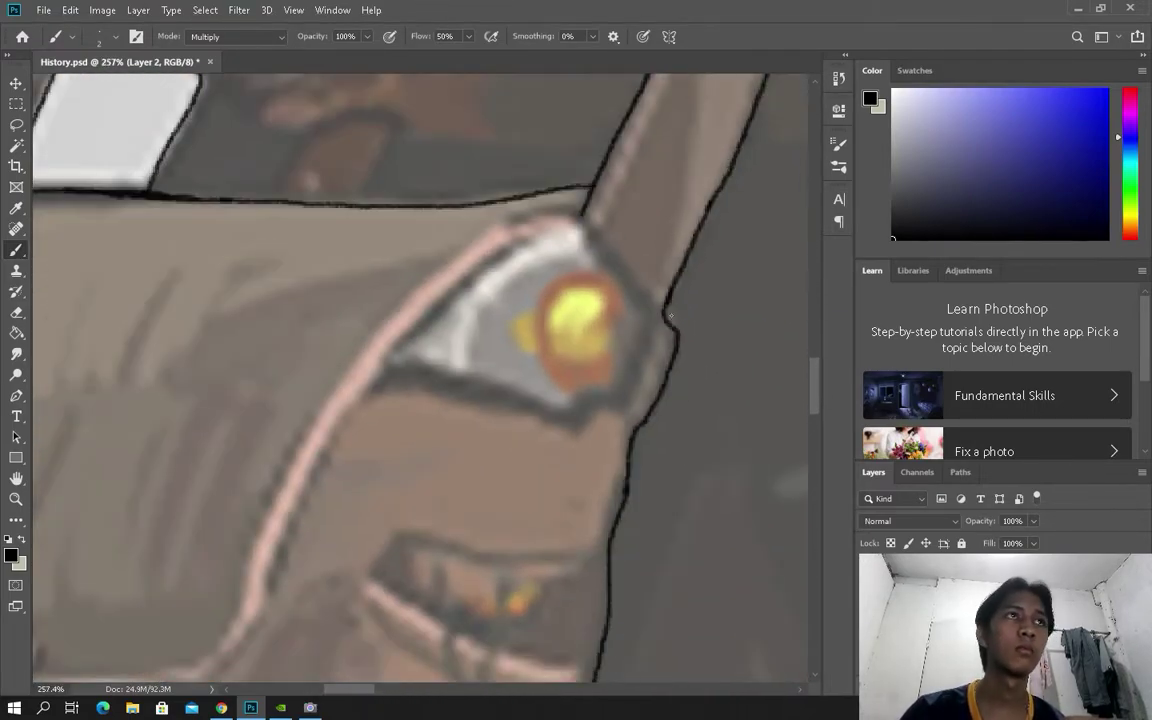
mouse_move(462, 254)
left_mouse_down()
mouse_move(249, 609)
mouse_move(507, 441)
left_mouse_up()
scroll(507, 441, "down", 1)
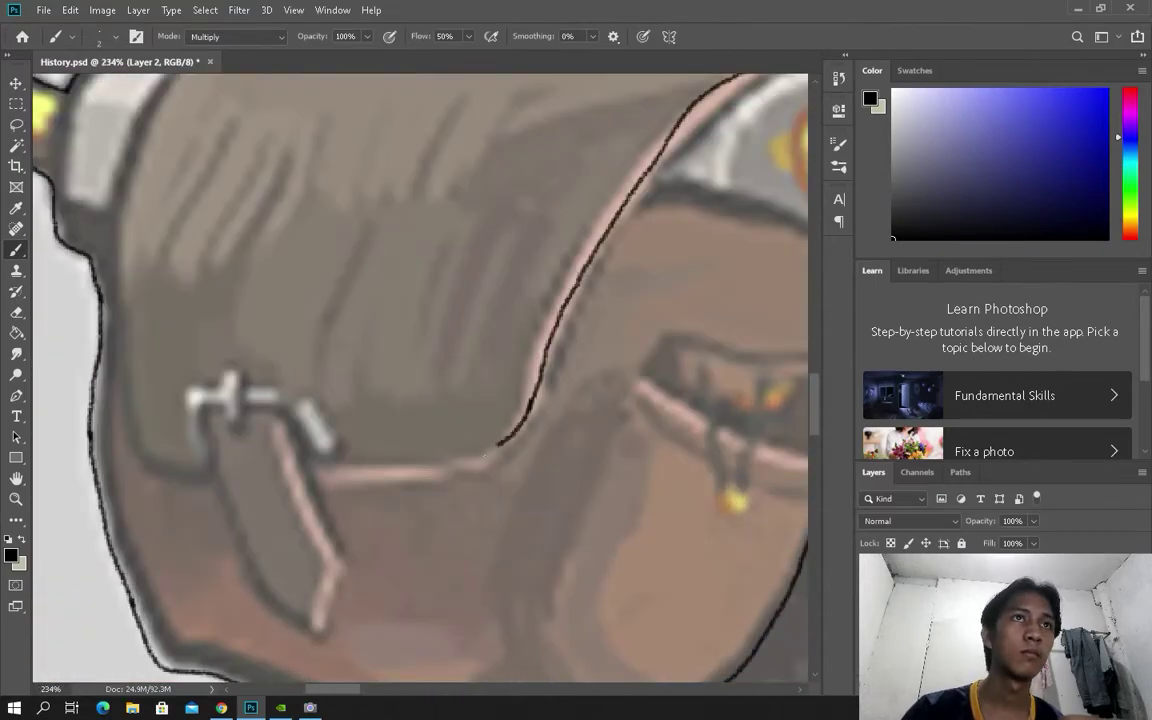
left_click_drag(139, 456, 130, 165)
scroll(146, 348, "up", 3)
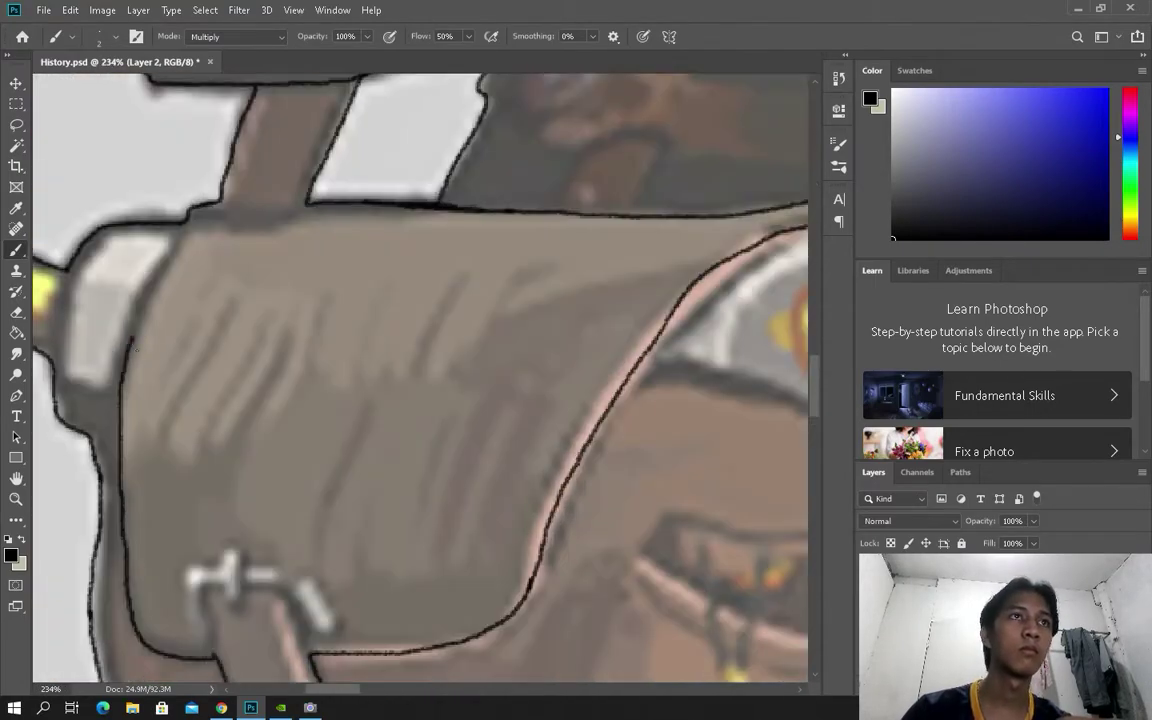
Step: Outline the satchel's strap tongue and the metal buckle with its prong at the flap's lower edge
scroll(192, 432, "down", 2)
scroll(192, 432, "up", 1)
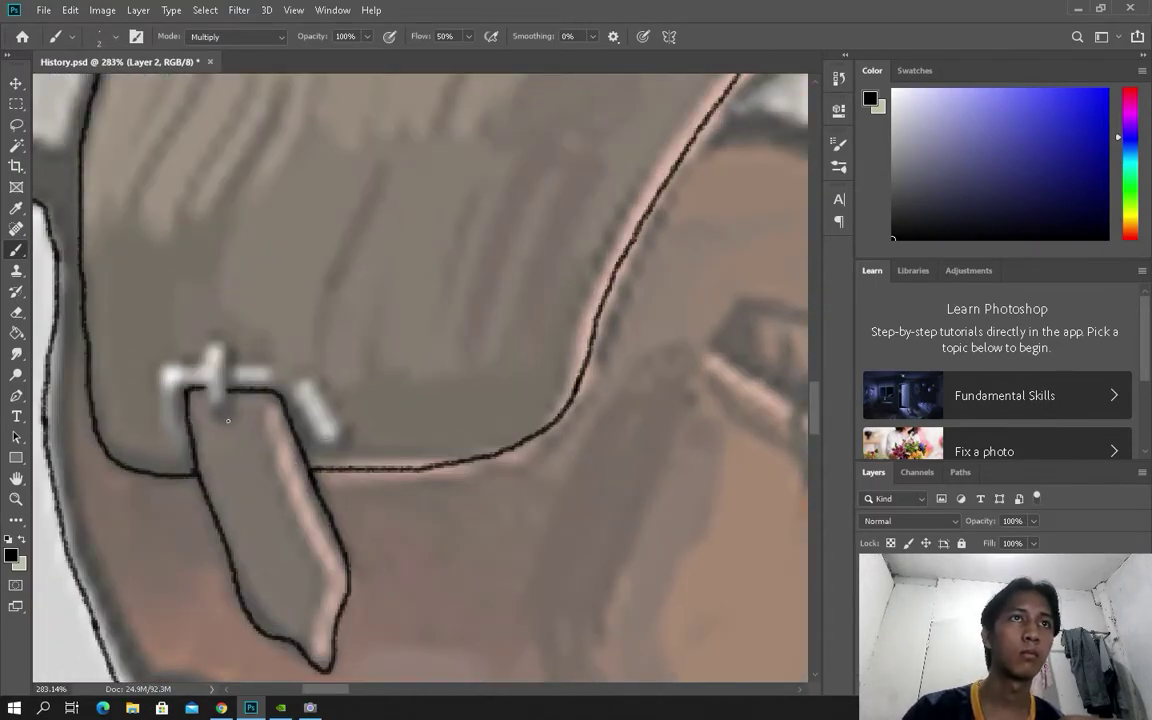
left_click_drag(210, 404, 226, 338)
scroll(316, 429, "up", 1)
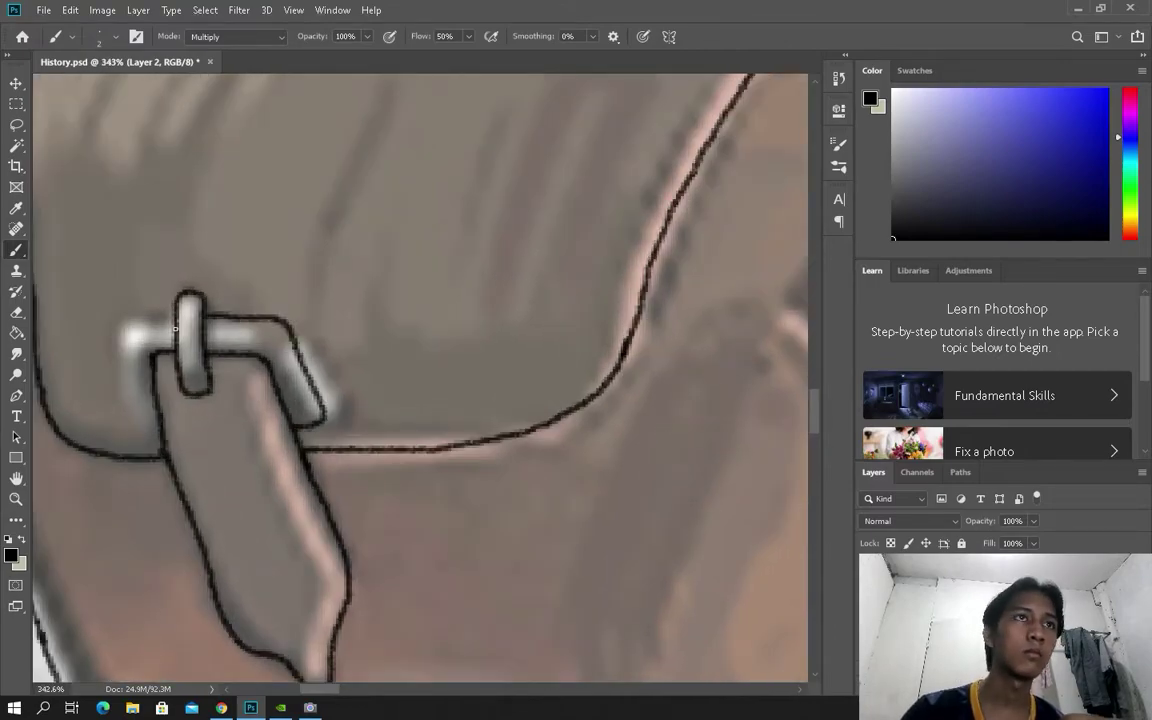
scroll(145, 437, "down", 2)
scroll(150, 420, "up", 1)
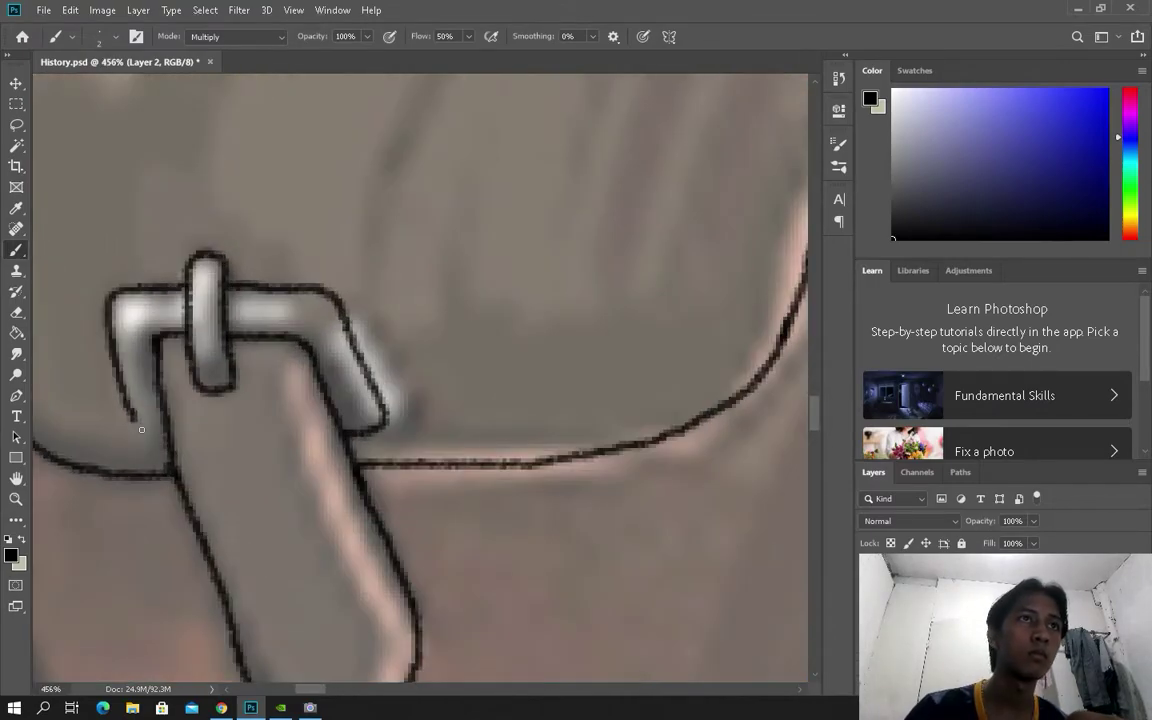
Step: Trace the satchel's front pocket, including its side, curved double rim and short stitch marks below the rim
scroll(200, 380, "down", 1)
scroll(314, 316, "right", 3)
mouse_move(307, 315)
left_mouse_down()
mouse_move(557, 404)
mouse_move(205, 580)
left_mouse_up()
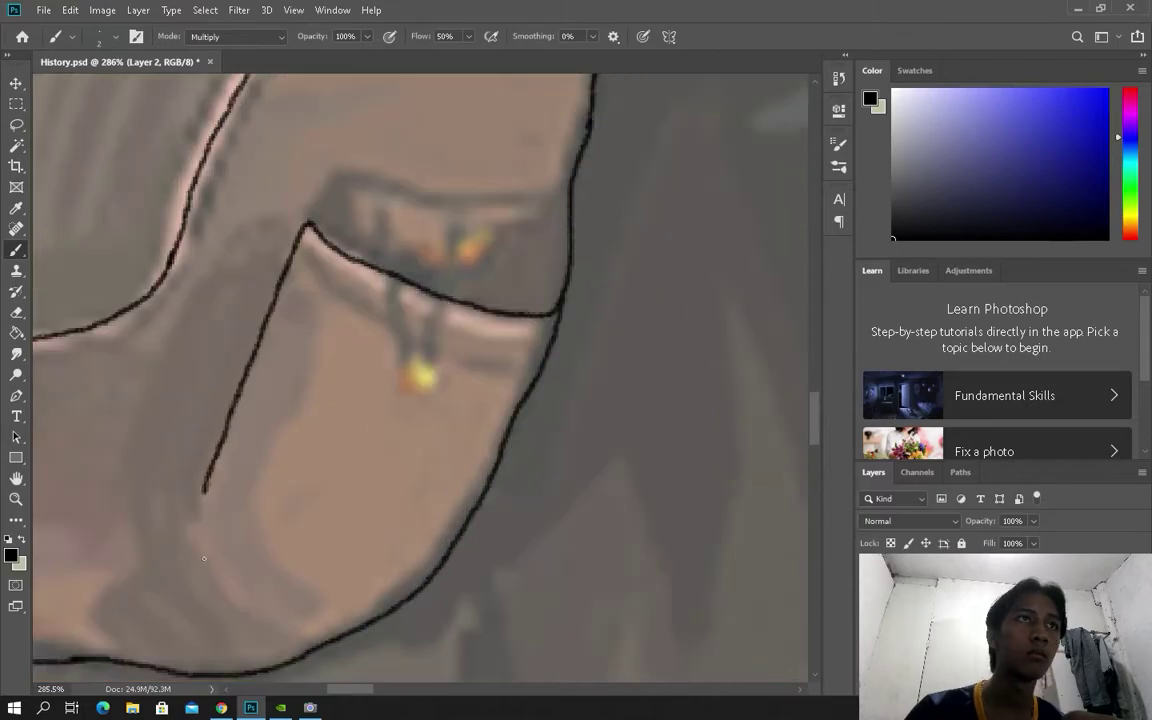
left_click_drag(476, 452, 517, 447)
scroll(517, 447, "up", 2)
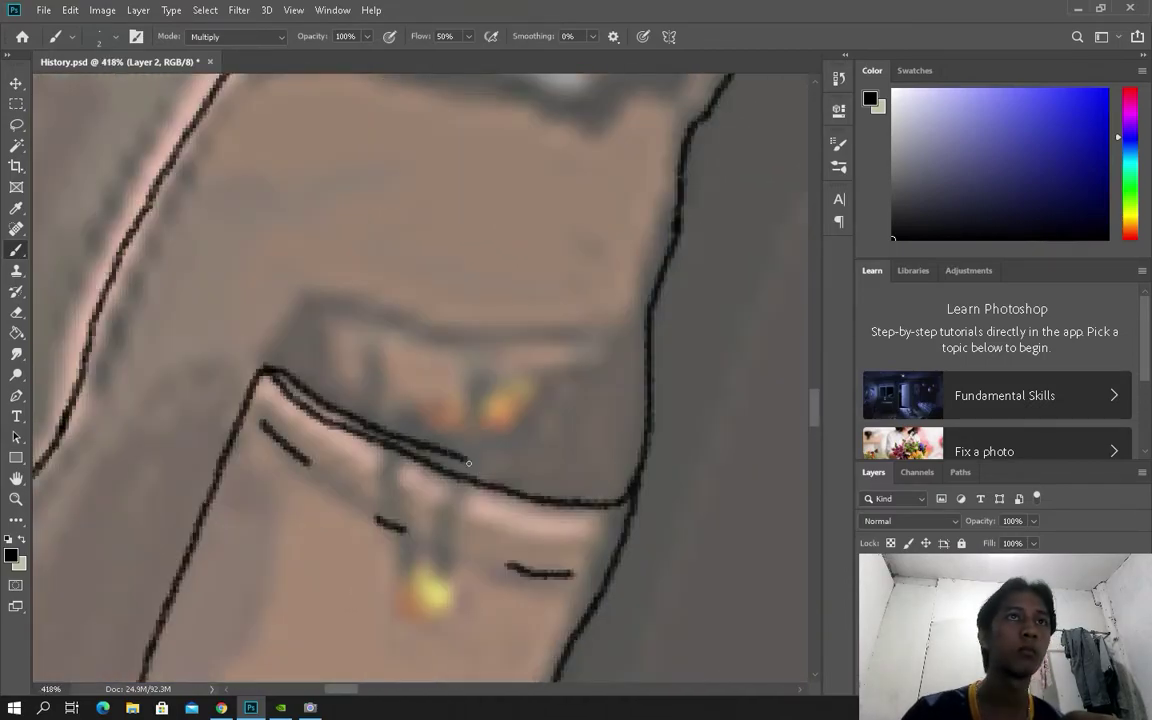
Step: Trace the lower edge of the grey tube end beneath the satchel flap and outline its yellow knob
scroll(517, 447, "down", 5)
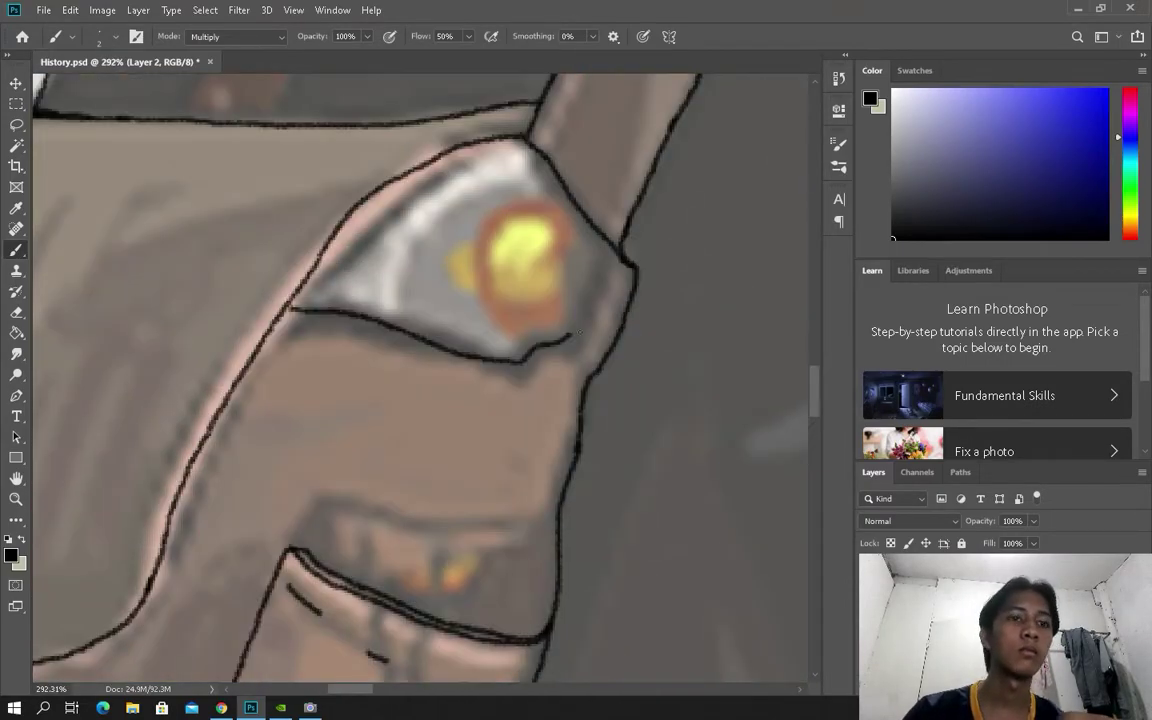
left_click_drag(503, 208, 470, 270)
scroll(470, 270, "down", 5)
scroll(738, 568, "up", 4)
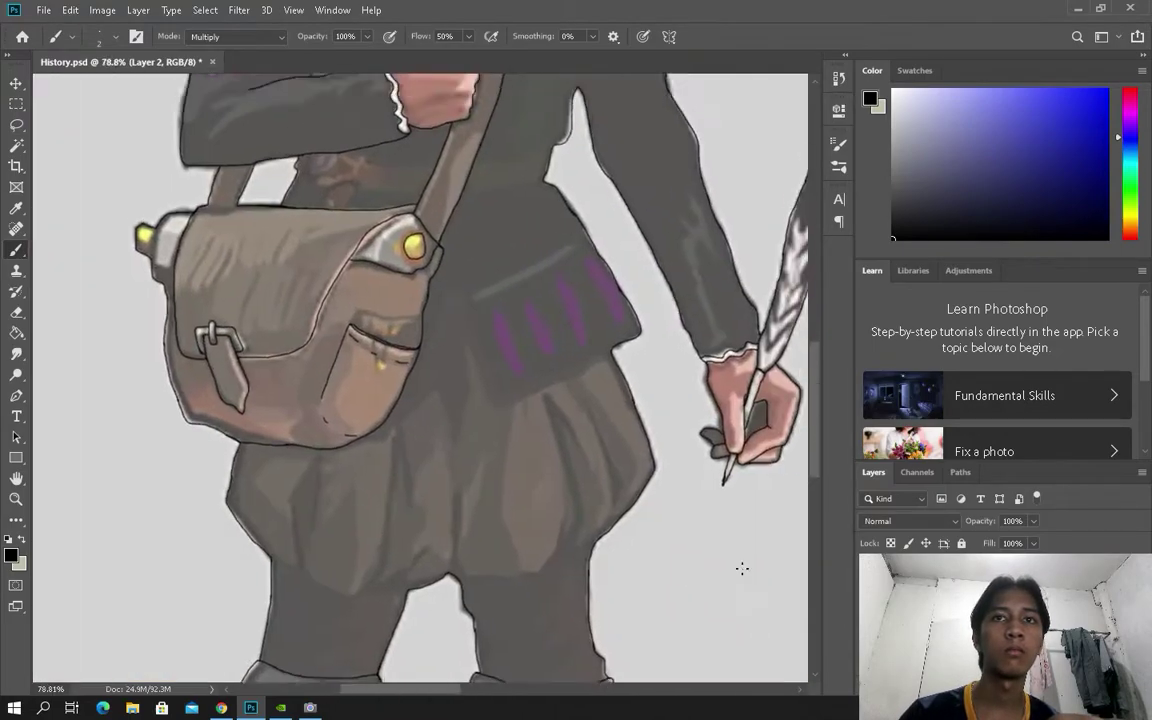
Step: Trace the belt's edges behind the satchel strap and outline its knot and hanging end beneath the forearm
scroll(442, 594, "up", 3)
scroll(412, 354, "left", 2)
left_click_drag(475, 343, 425, 352)
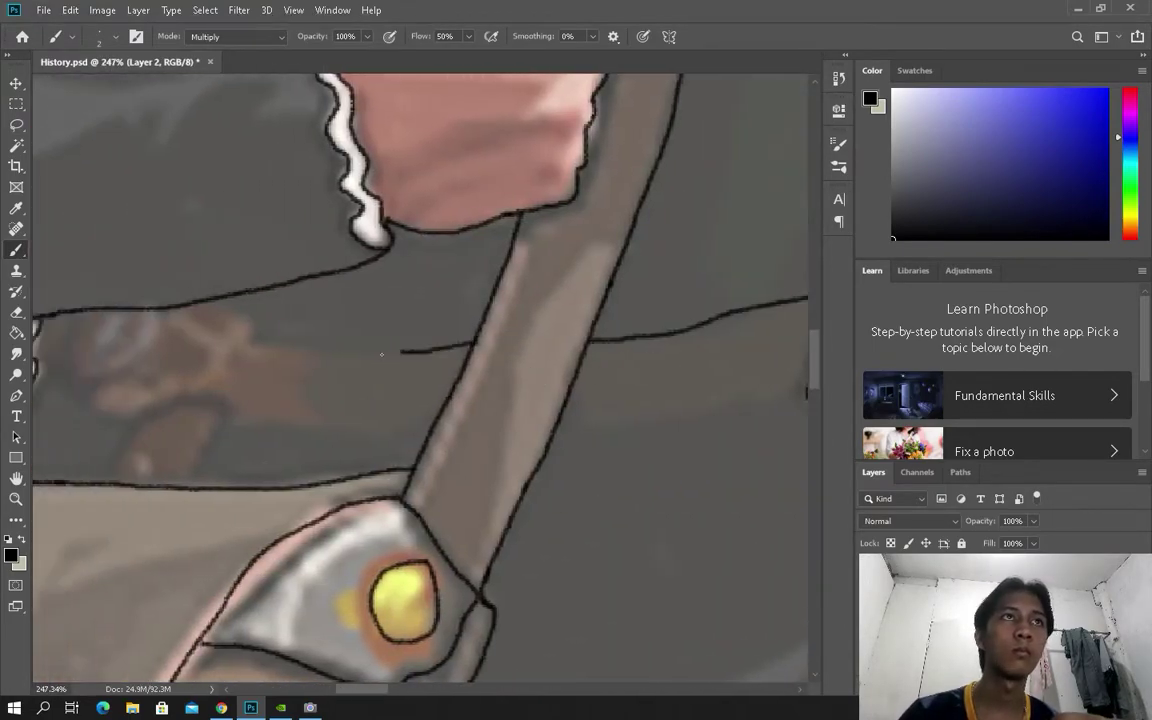
scroll(172, 313, "left", 2)
left_click_drag(382, 419, 305, 419)
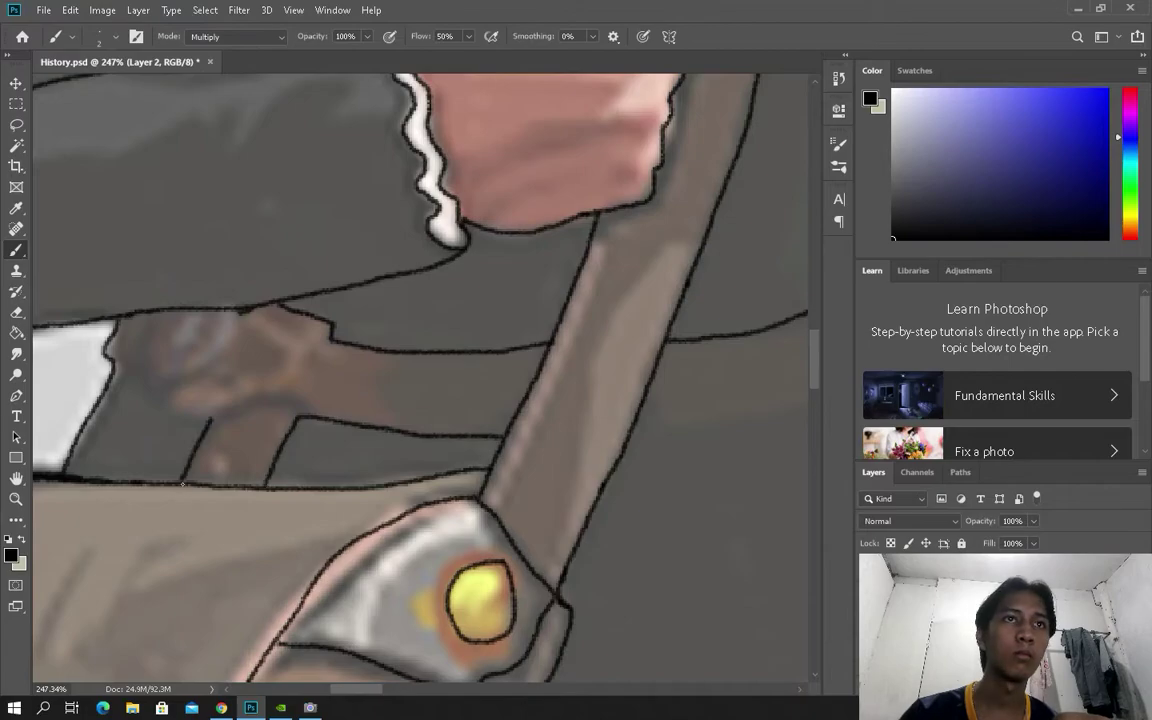
scroll(259, 419, "up", 1)
left_click_drag(386, 313, 348, 408)
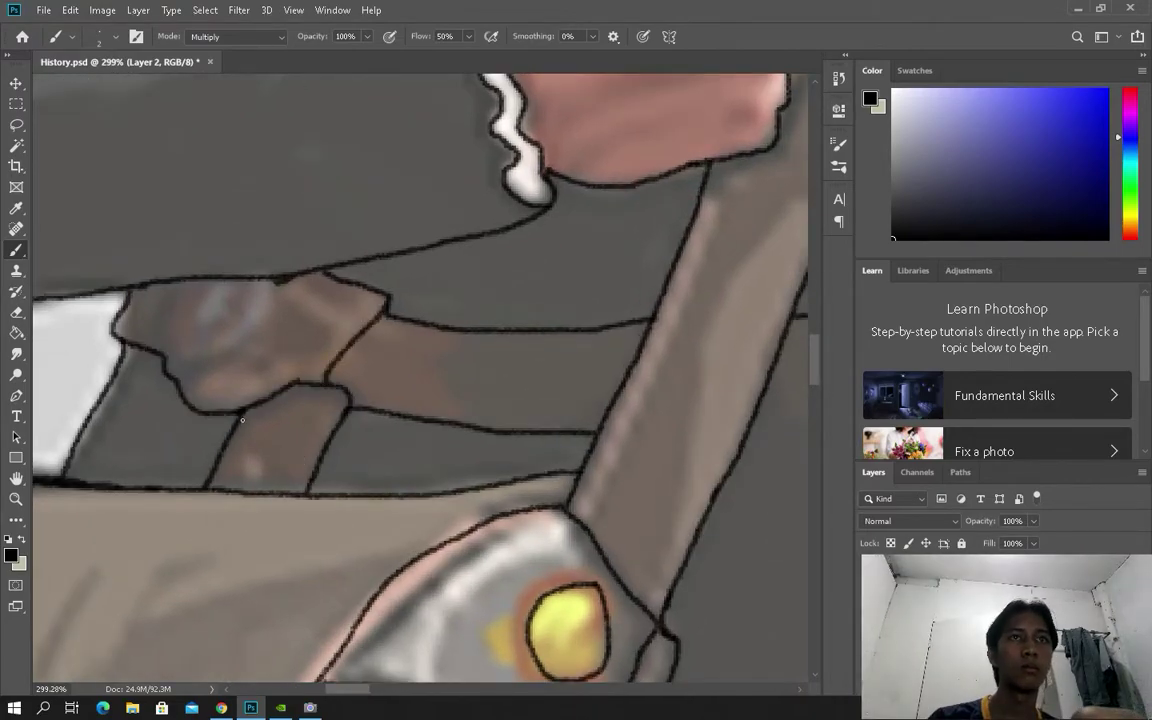
scroll(237, 413, "down", 10)
scroll(570, 594, "up", 1)
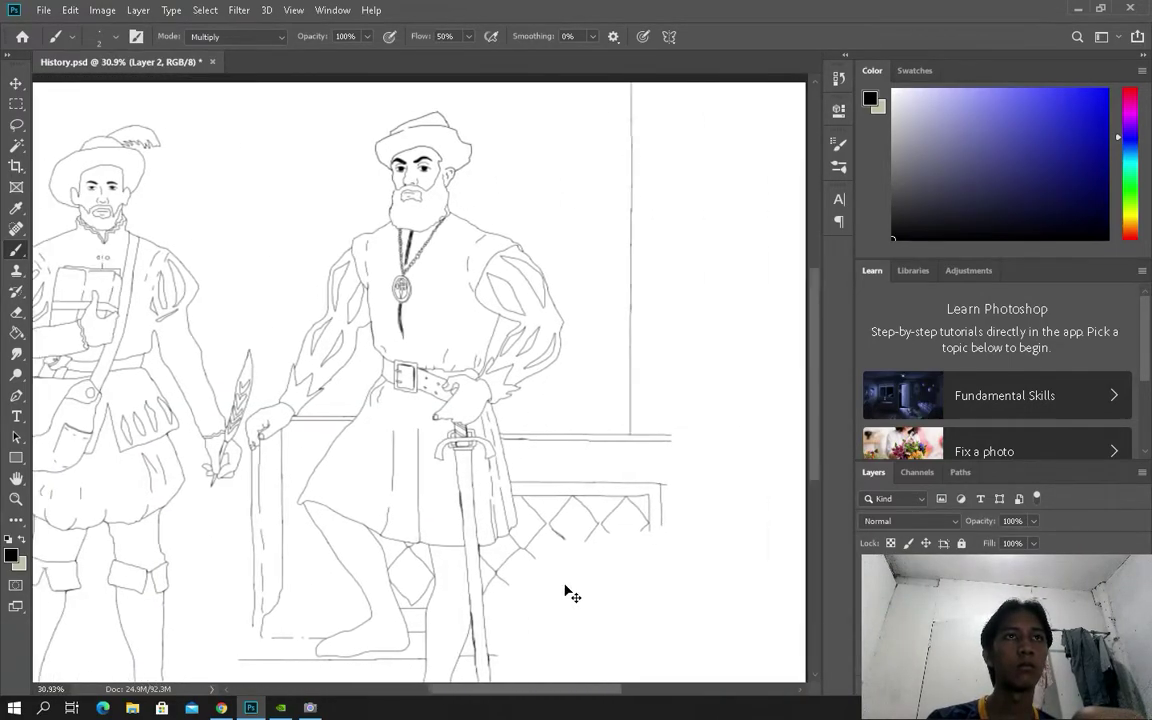
Step: Trace the outer contour of the white draped cloth behind the boots, including its peak between the legs and outer side
scroll(565, 593, "down", 2)
scroll(565, 593, "up", 1)
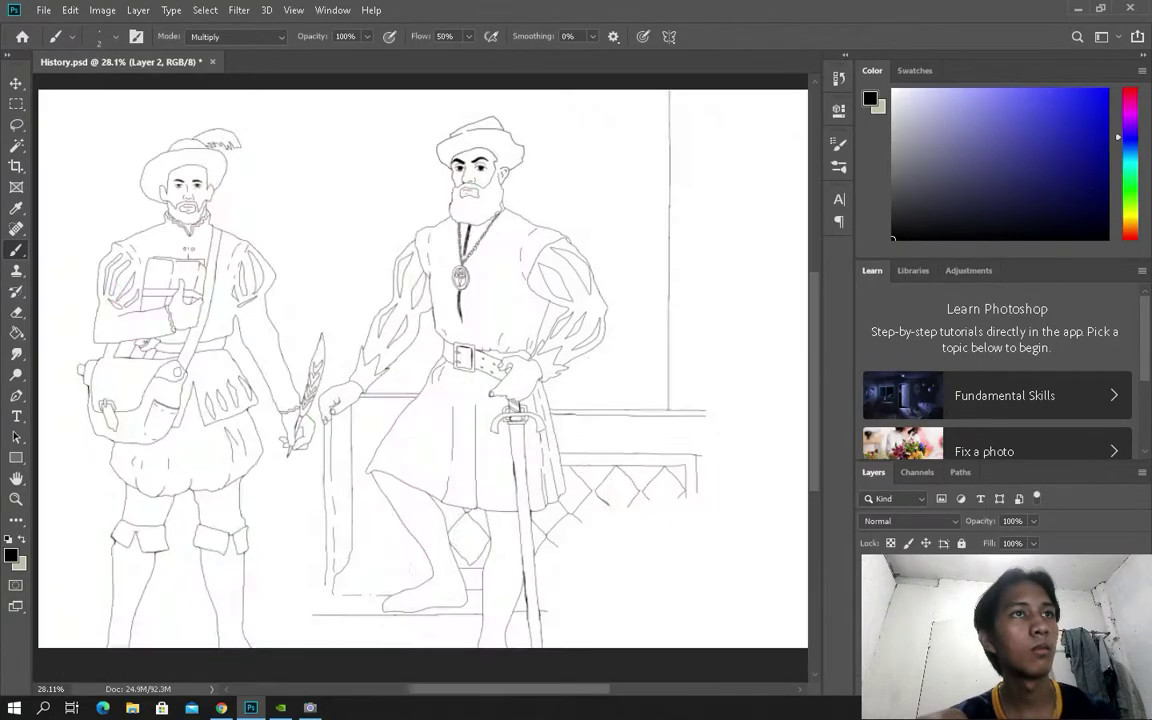
scroll(345, 600, "up", 5)
scroll(345, 600, "down", 2)
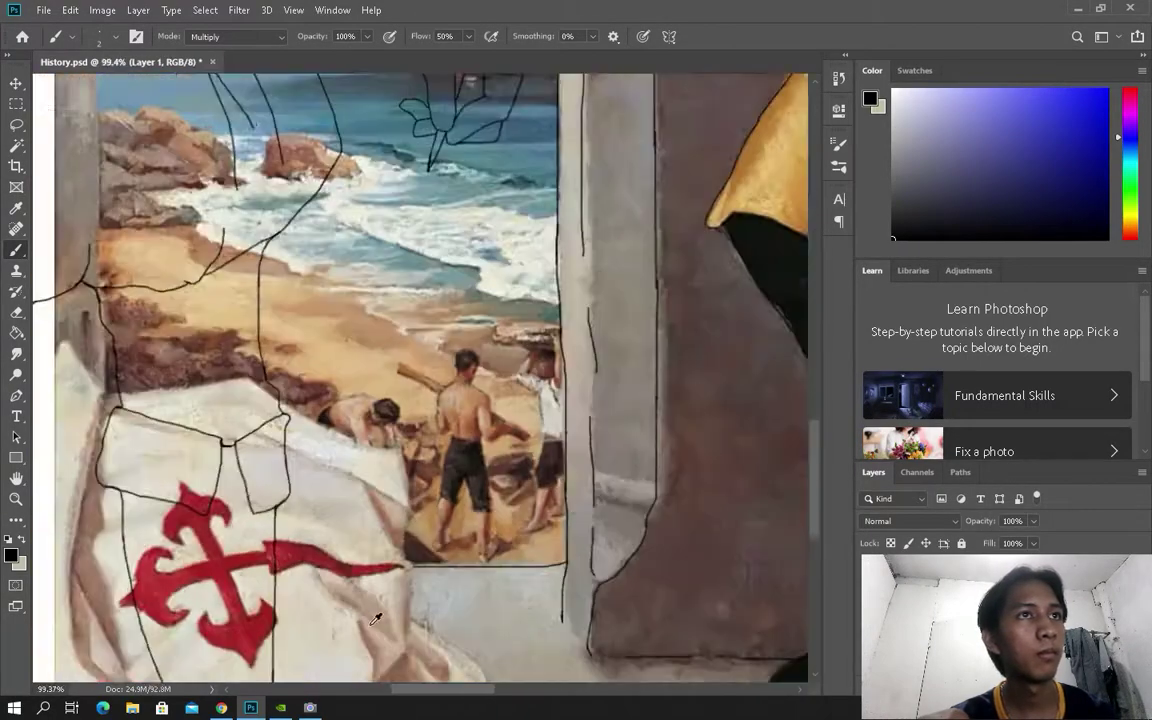
scroll(345, 655, "up", 2)
scroll(474, 228, "down", 3)
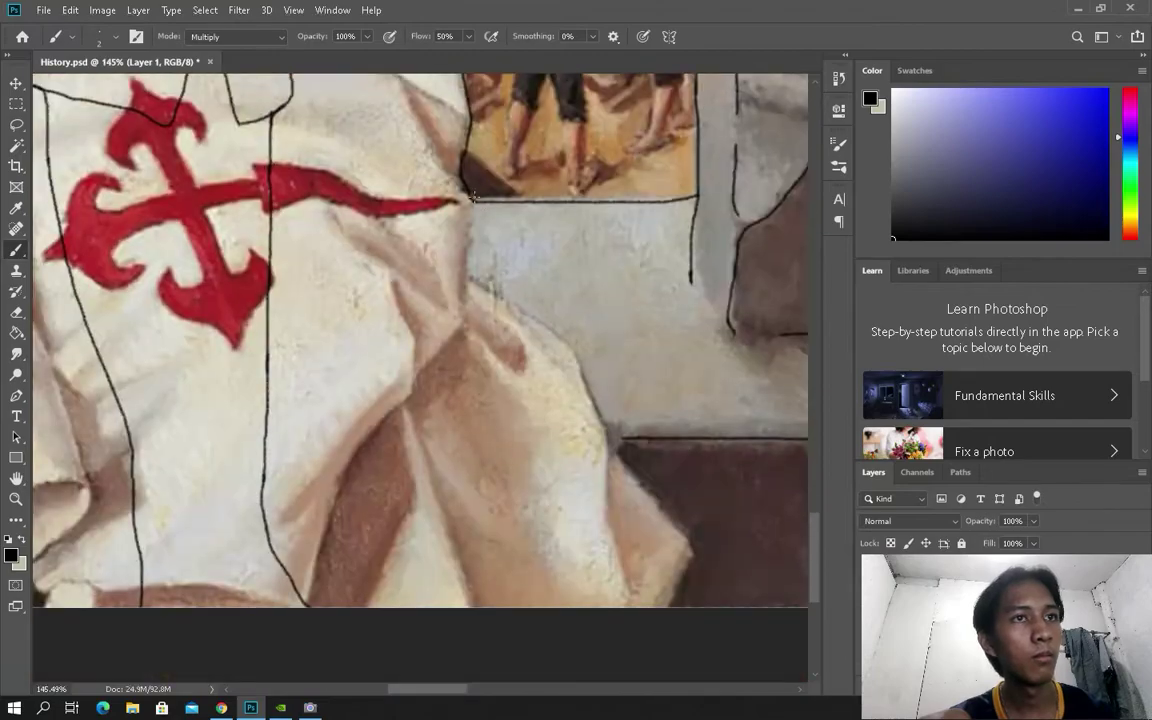
scroll(681, 617, "down", 1)
scroll(265, 263, "up", 1)
scroll(265, 263, "down", 4)
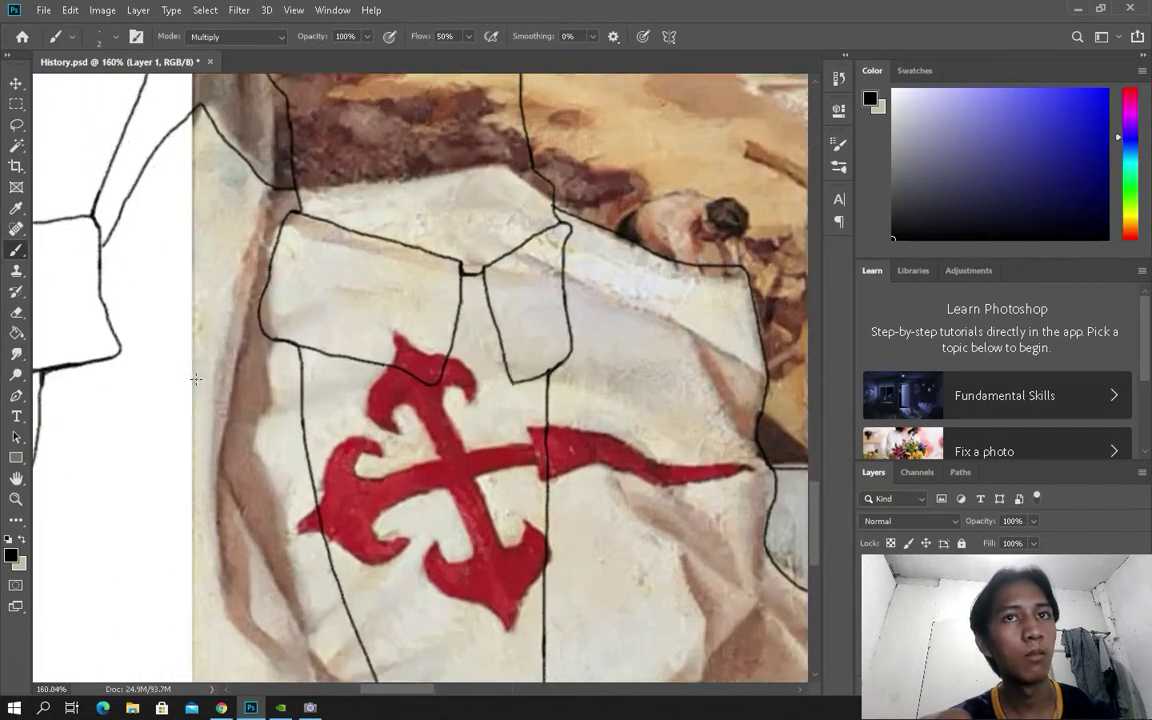
Step: Draw the horizontal wall line behind the satchel and extend the cloth's side and hem between the boots past the painting's edge
scroll(225, 386, "up", 1)
scroll(108, 257, "down", 1)
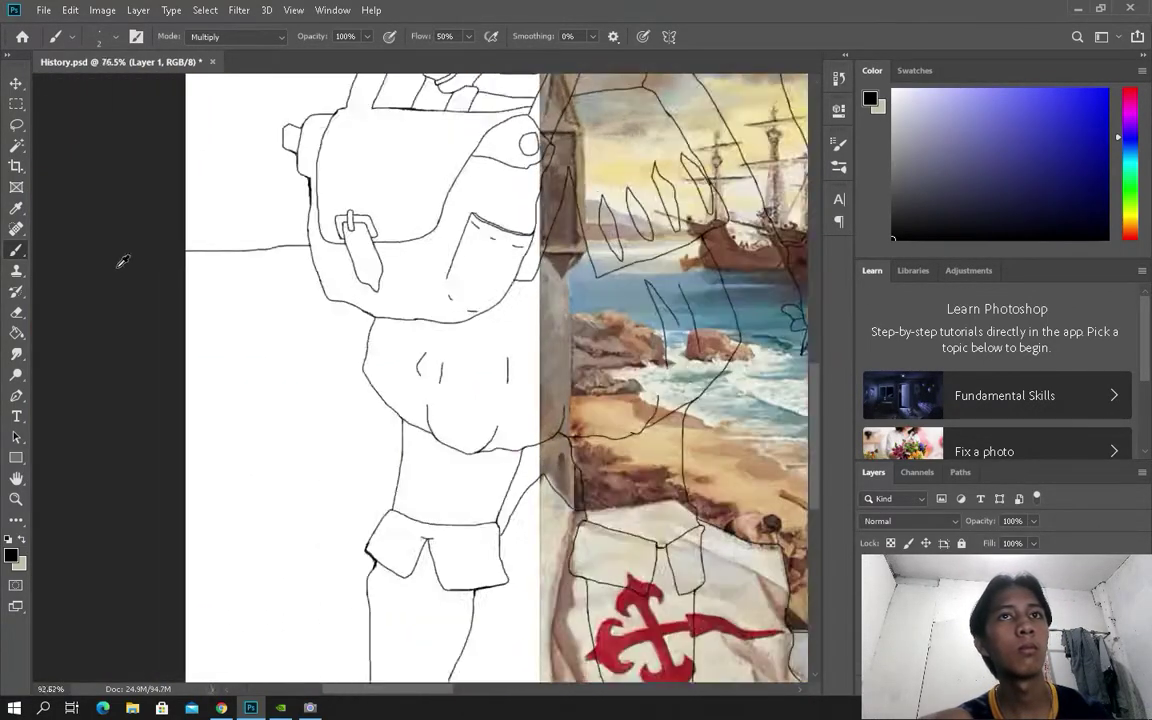
scroll(355, 368, "down", 2)
scroll(389, 408, "up", 3)
left_click_drag(350, 548, 490, 538)
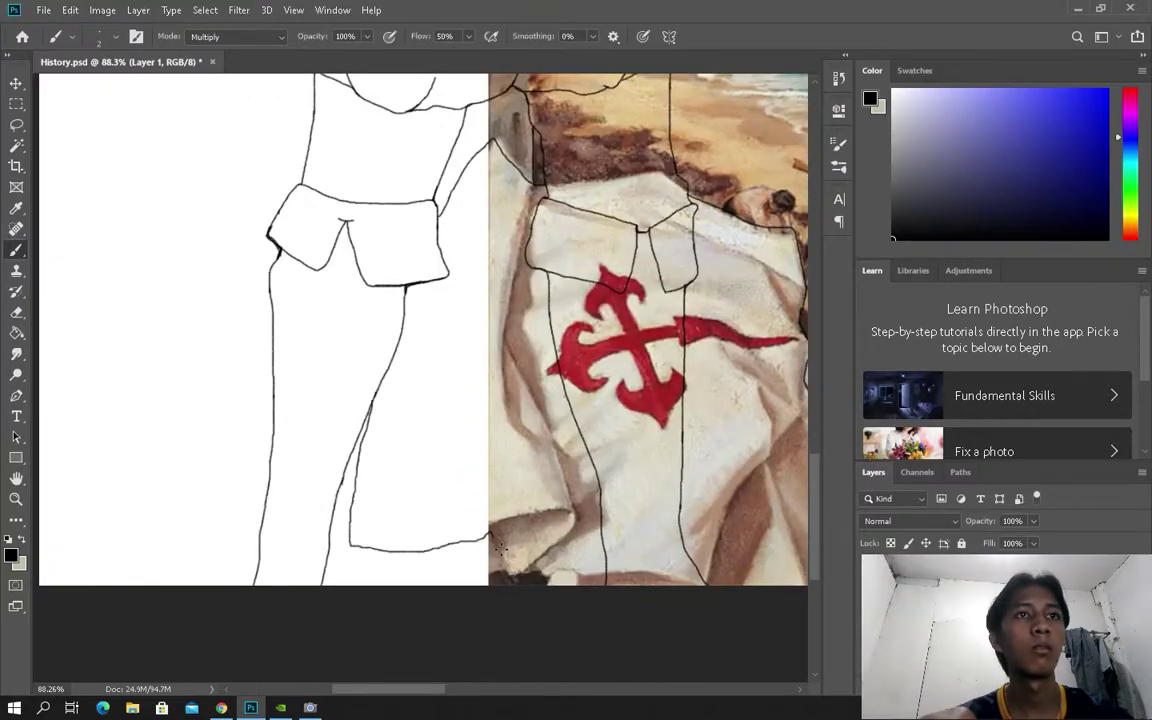
Step: Outline the red cross's tapering ribbon arm and the tips of the cross that show past the boot's edges
scroll(560, 610, "up", 3)
scroll(457, 542, "up", 4)
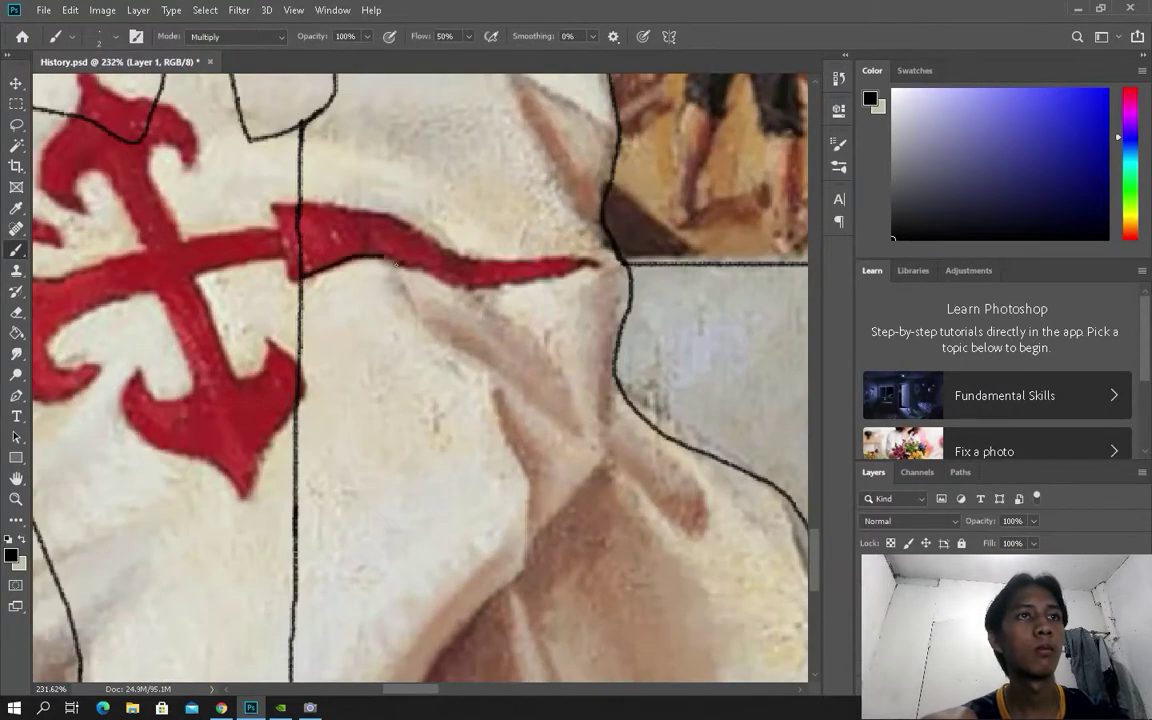
left_click_drag(350, 203, 555, 252)
scroll(287, 373, "left", 5)
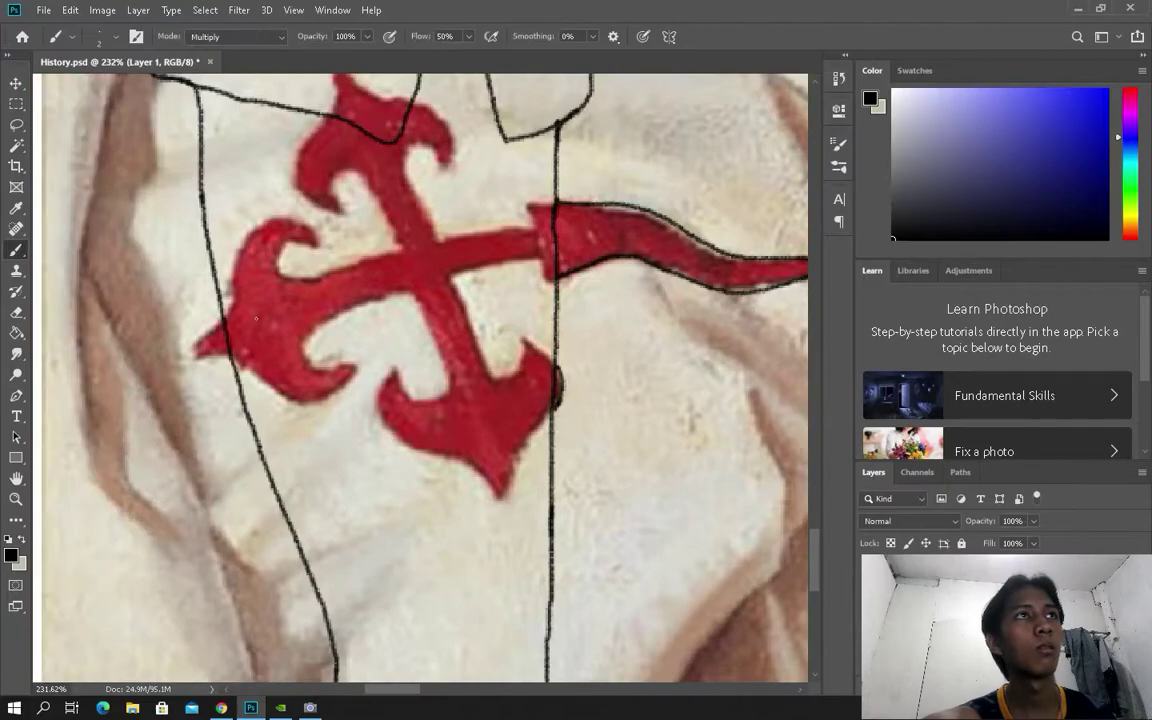
scroll(558, 500, "down", 5)
scroll(558, 500, "up", 5)
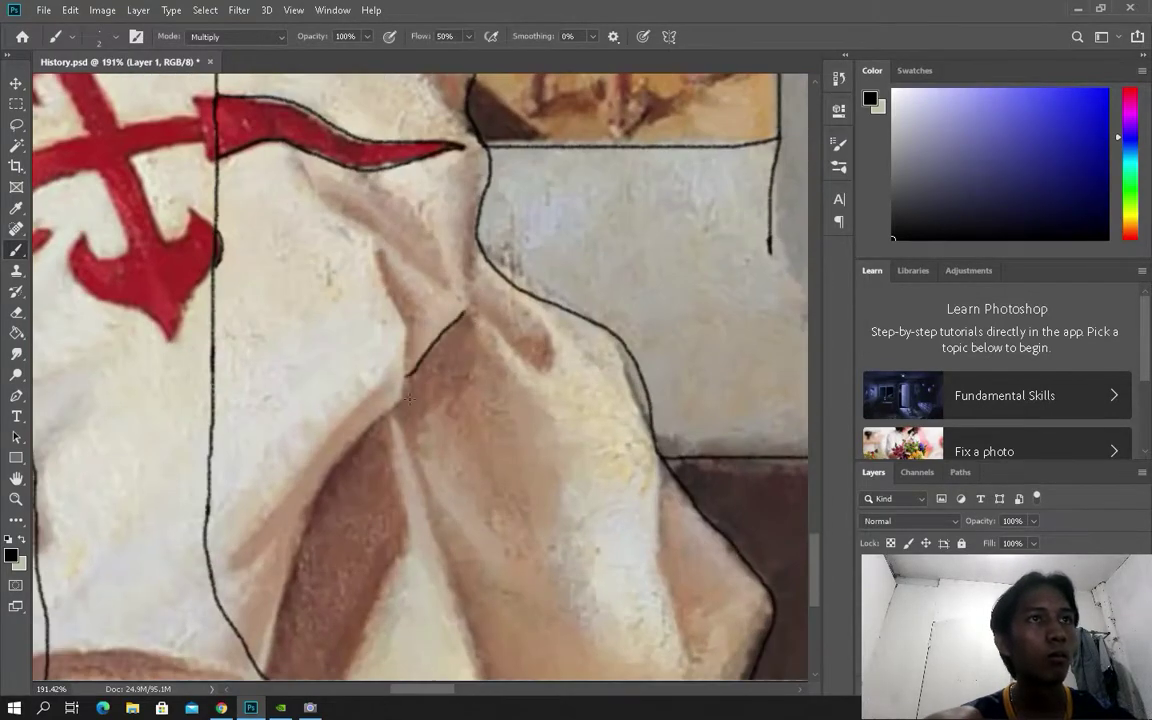
Step: Trace the long diagonal crease and the shorter fold lines in the cloth's lower part on the boot's outer side
left_click_drag(405, 378, 268, 676)
scroll(402, 417, "down", 2)
scroll(460, 519, "down", 1)
left_click_drag(659, 345, 661, 391)
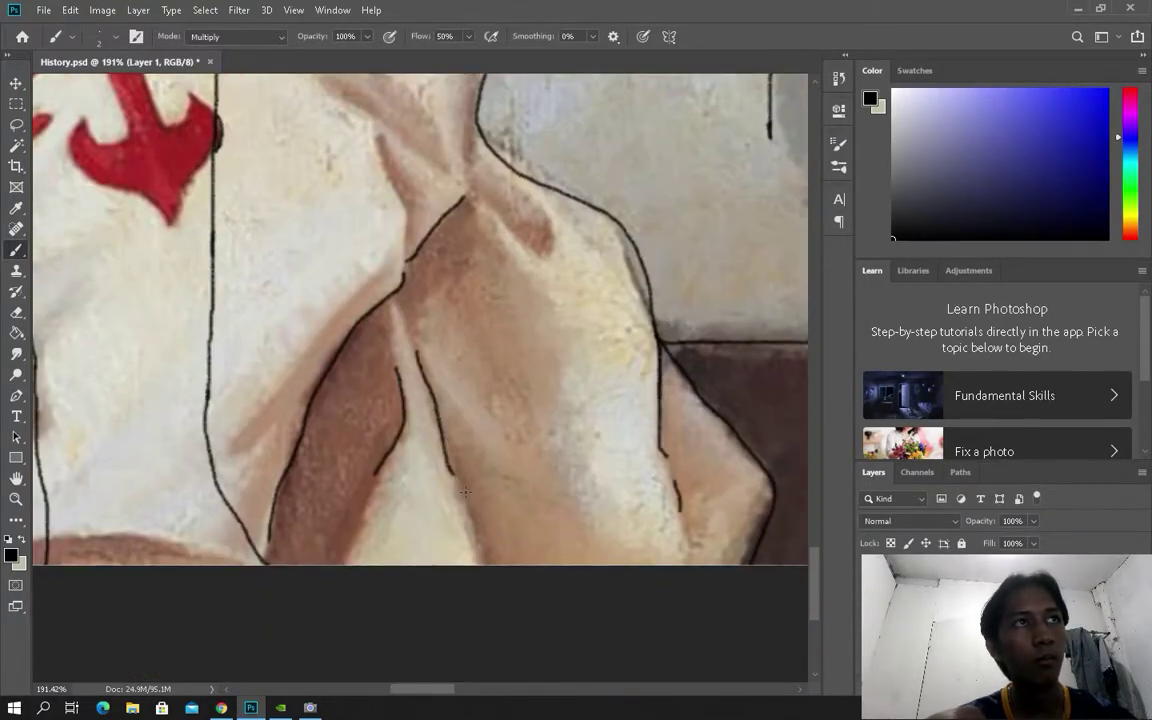
Step: Add fold lines to the cloth on the boot's inner side and across its upper outer part near the cuff
scroll(560, 390, "up", 1)
scroll(610, 290, "left", 2)
scroll(580, 210, "up", 2)
scroll(548, 278, "left", 2)
scroll(333, 258, "down", 2)
scroll(336, 255, "left", 2)
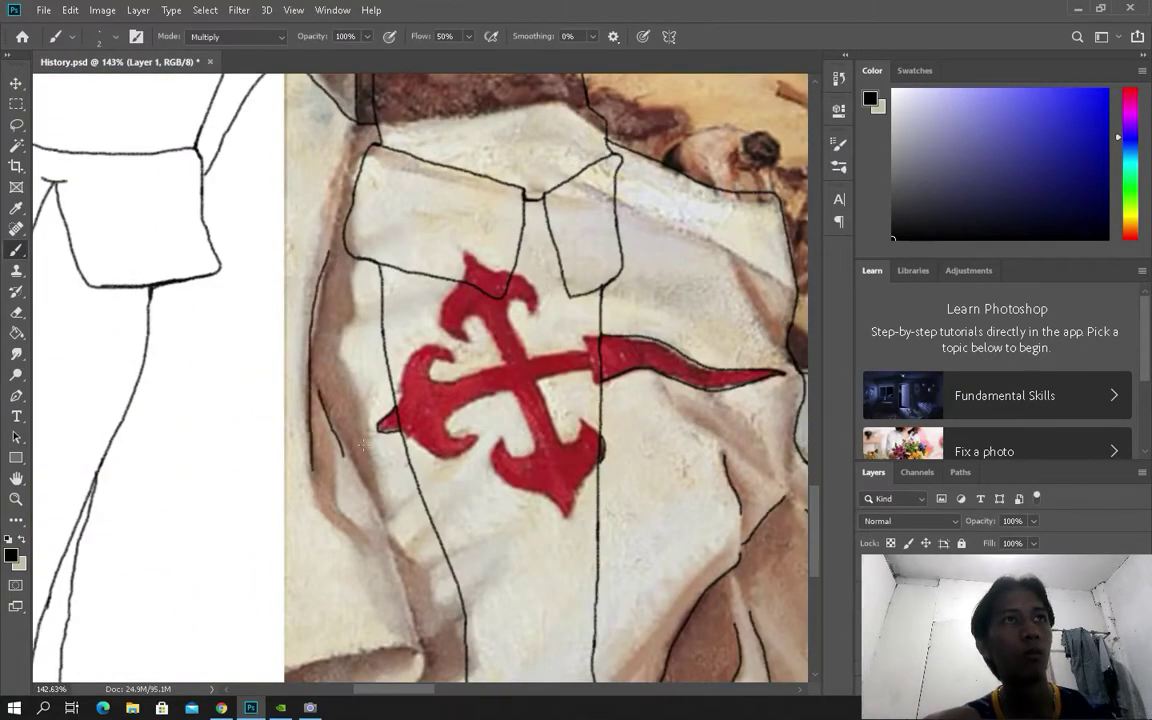
scroll(676, 247, "up", 2)
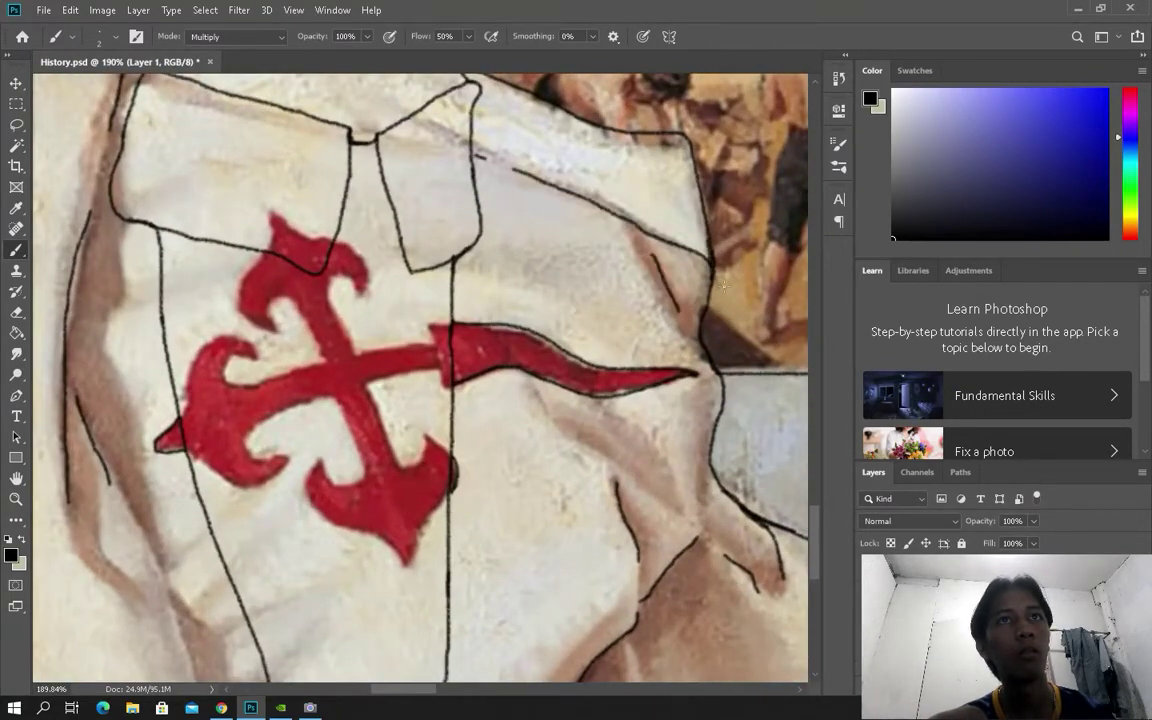
scroll(718, 276, "down", 3)
Step: Outline the cloth's turned-over corner between the boots and trace the long crease running down to it
scroll(403, 393, "up", 2)
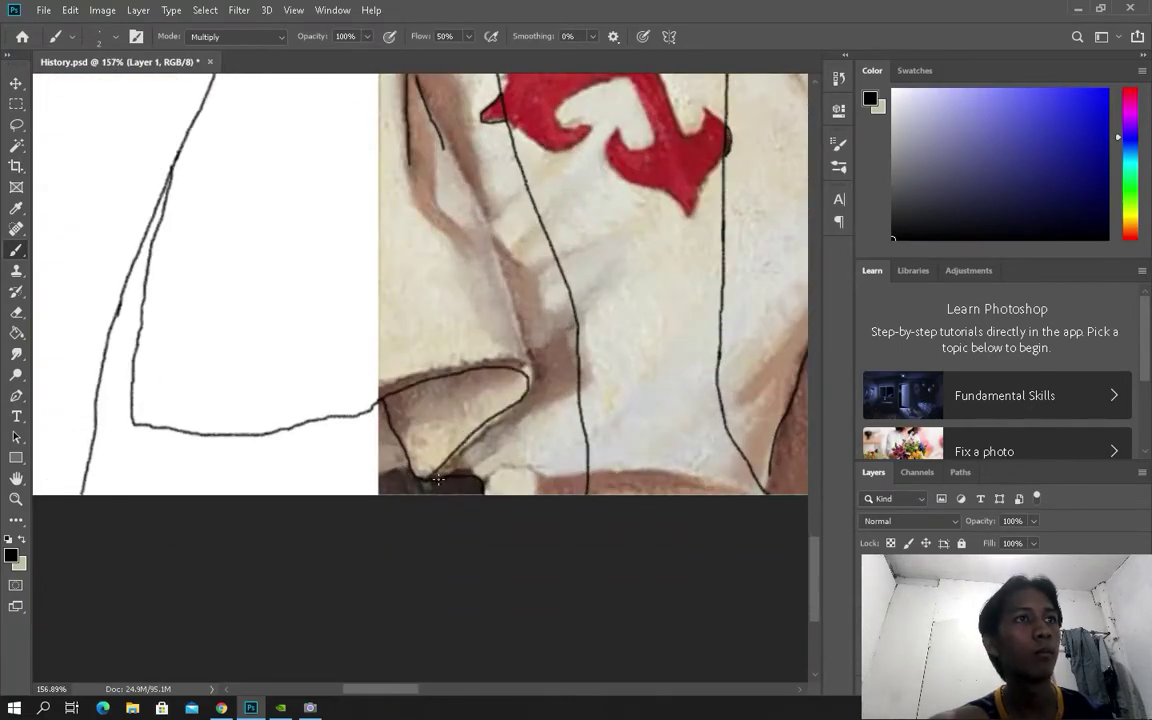
scroll(439, 479, "up", 3)
scroll(371, 476, "down", 3)
scroll(368, 476, "up", 3)
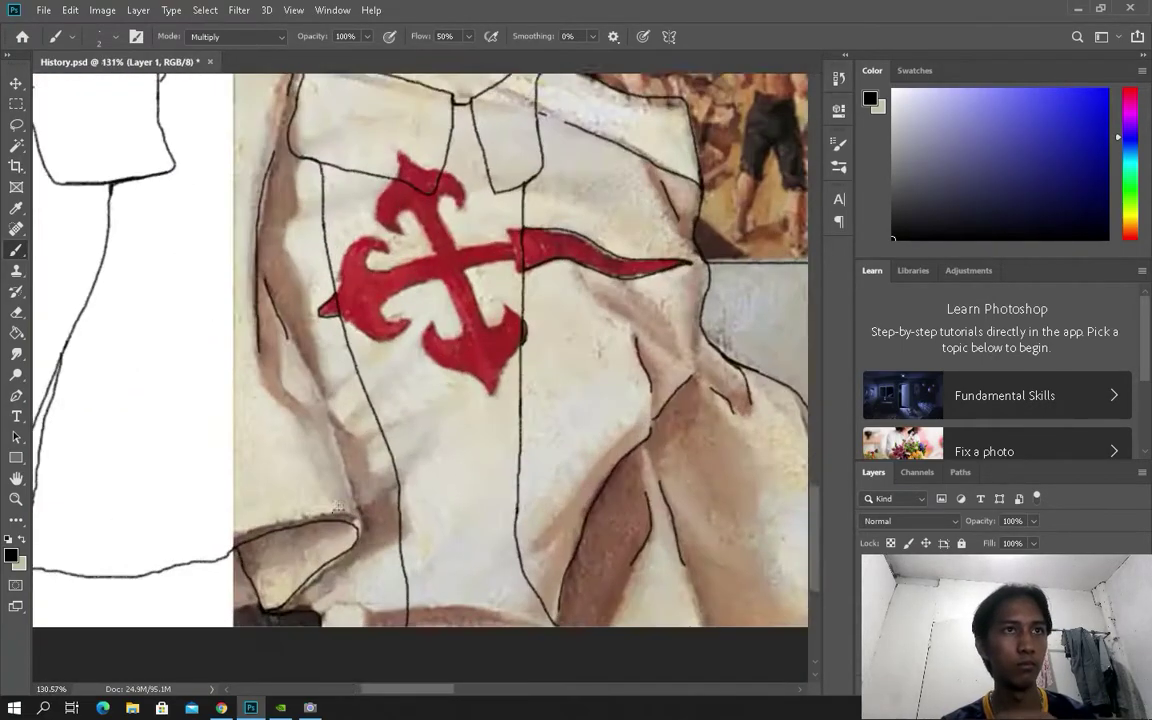
scroll(362, 501, "up", 3)
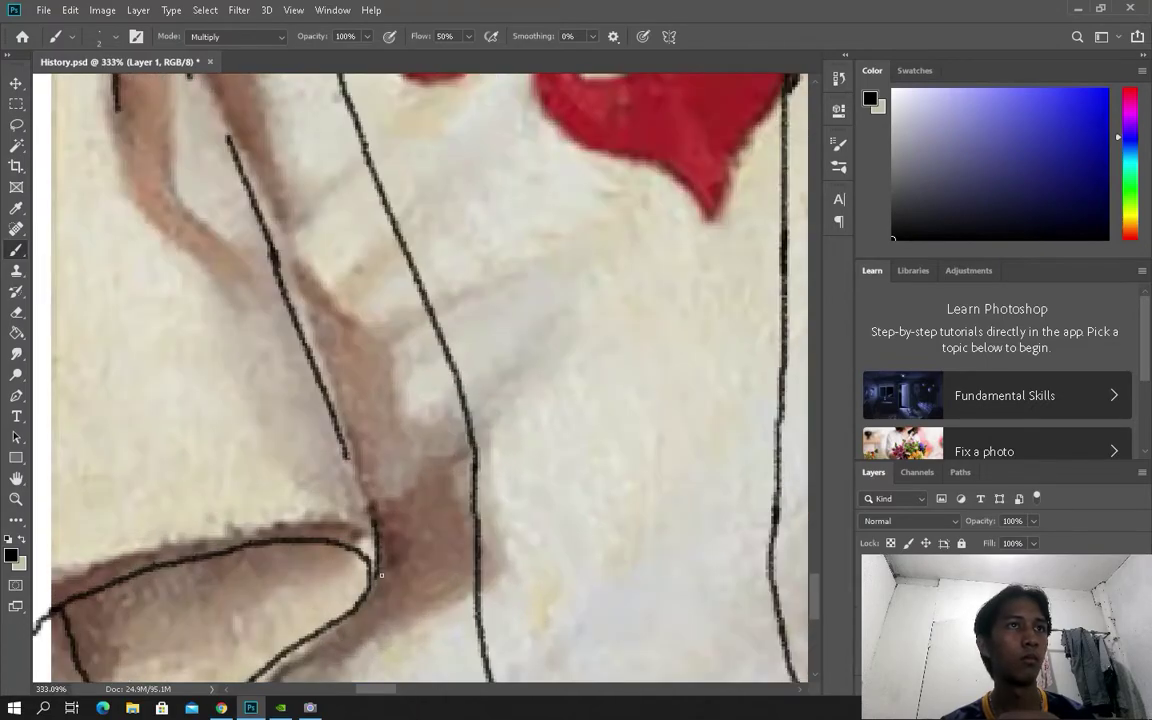
scroll(340, 590, "down", 6)
Step: Draw two parallel horizontal ledge lines from the canvas edge to the feather-hatted man's breeches
scroll(265, 442, "down", 2)
scroll(193, 406, "up", 4)
scroll(205, 407, "down", 3)
scroll(218, 407, "up", 1)
scroll(218, 407, "up", 2)
scroll(218, 407, "down", 2)
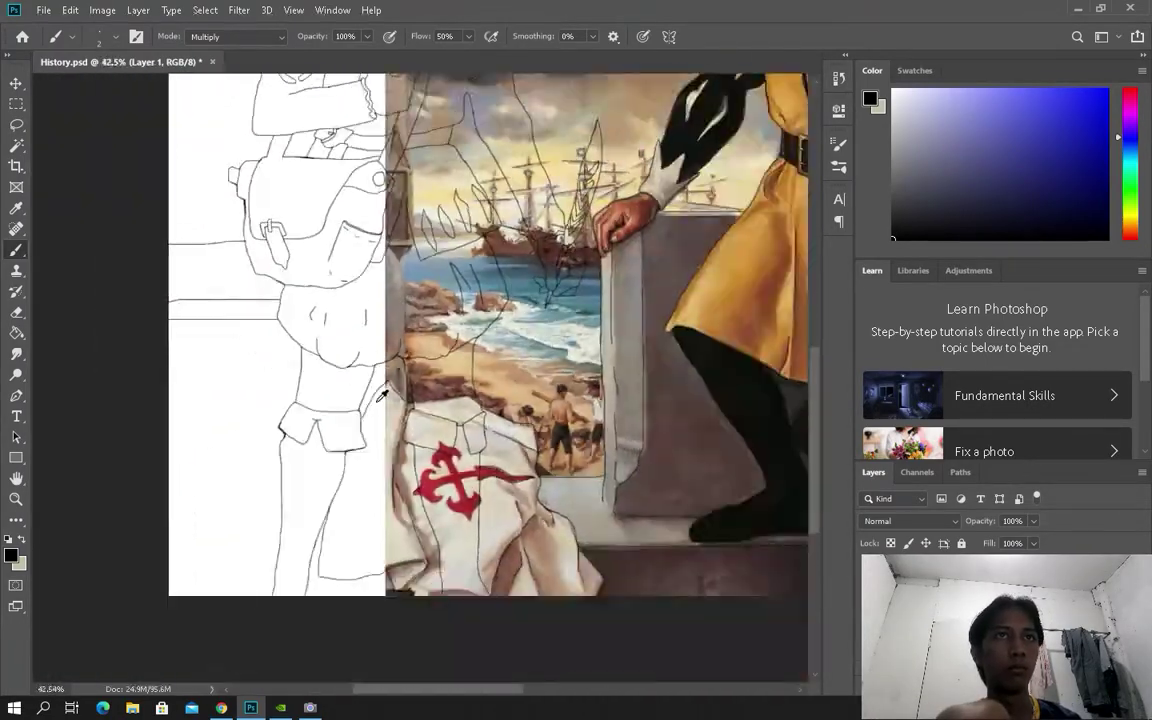
scroll(220, 400, "up", 2)
scroll(220, 393, "down", 3)
scroll(223, 456, "up", 1)
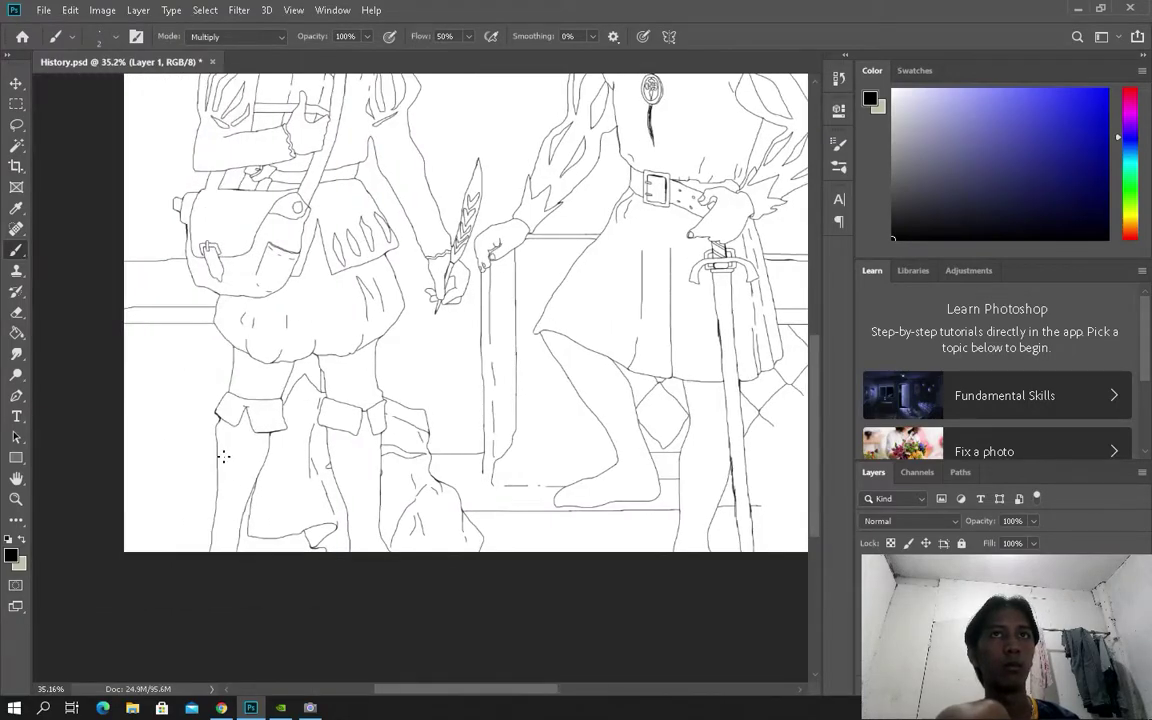
Step: Draw two lower horizontal ledge lines from the canvas edge to the man's boot, redrawing the lower one further down
scroll(160, 478, "up", 3)
scroll(165, 470, "down", 4)
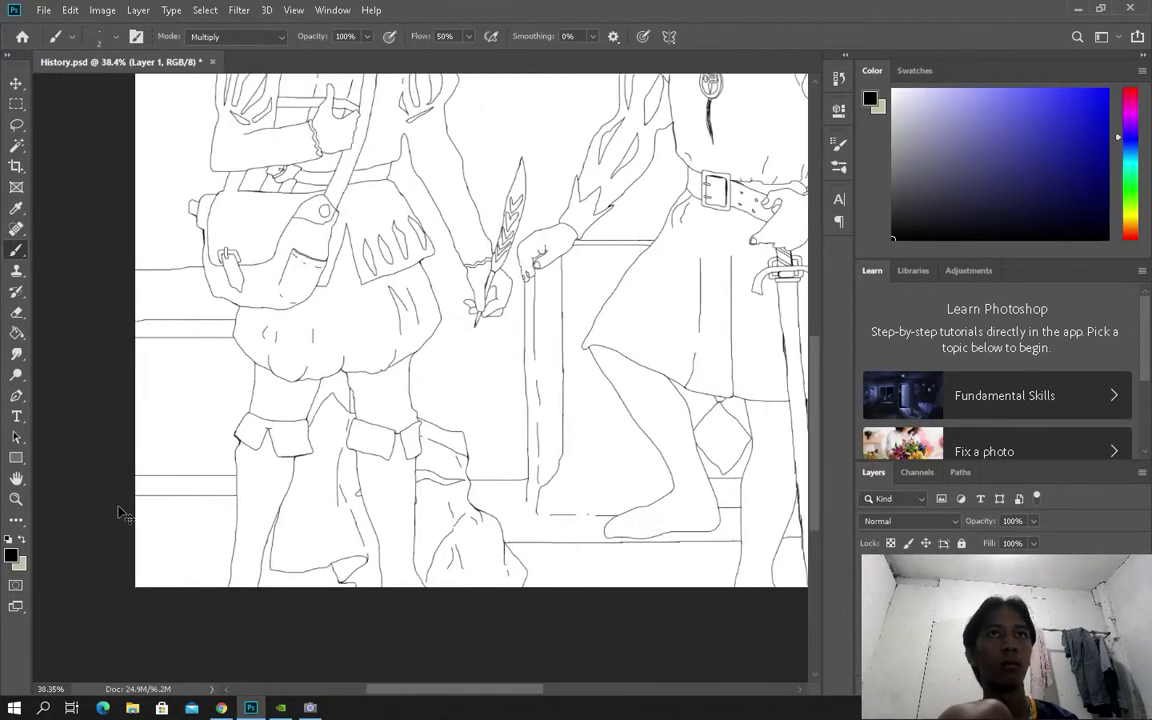
scroll(115, 465, "up", 2)
scroll(183, 528, "up", 1)
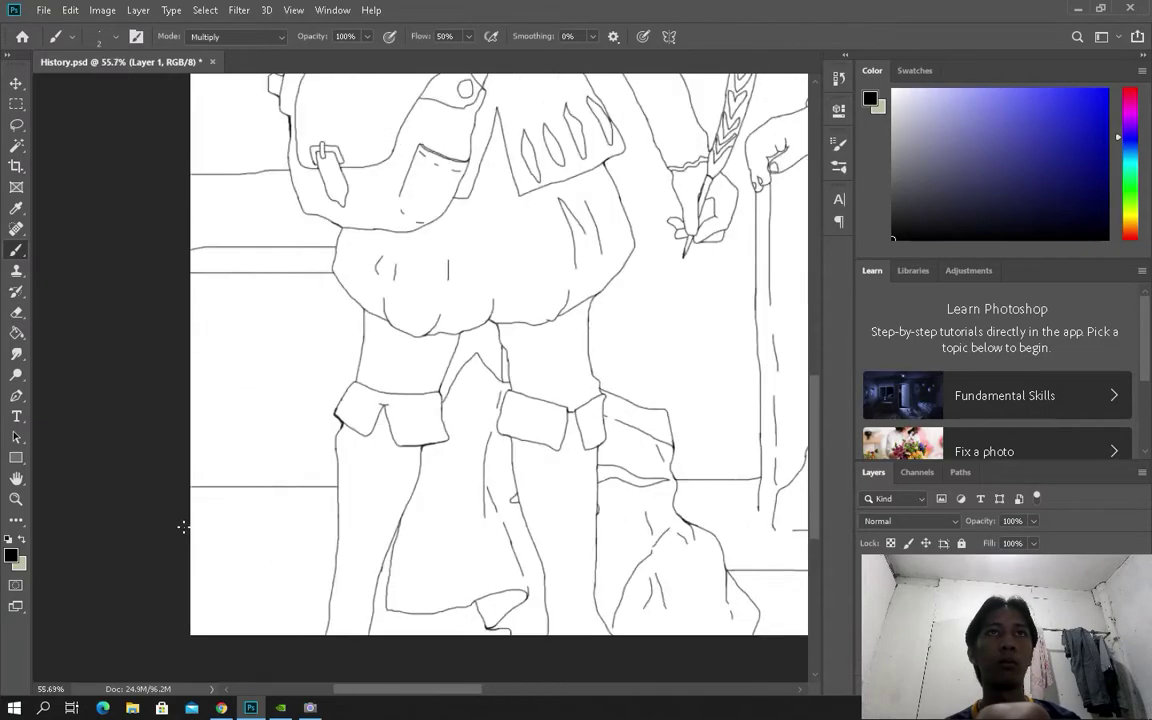
scroll(335, 556, "up", 2)
scroll(250, 570, "down", 1)
scroll(110, 590, "up", 1)
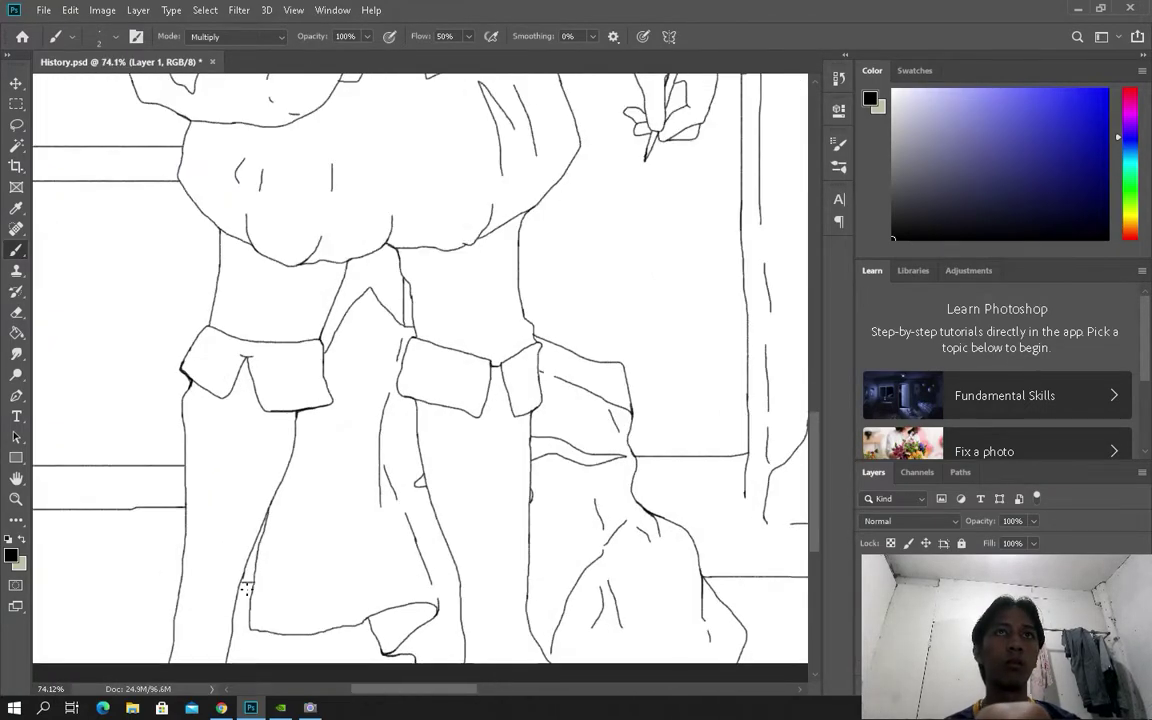
Step: Trace the decorated map's rolled side and upper edges, extending its far corner beyond the painting and back toward the round instrument
scroll(104, 590, "down", 3)
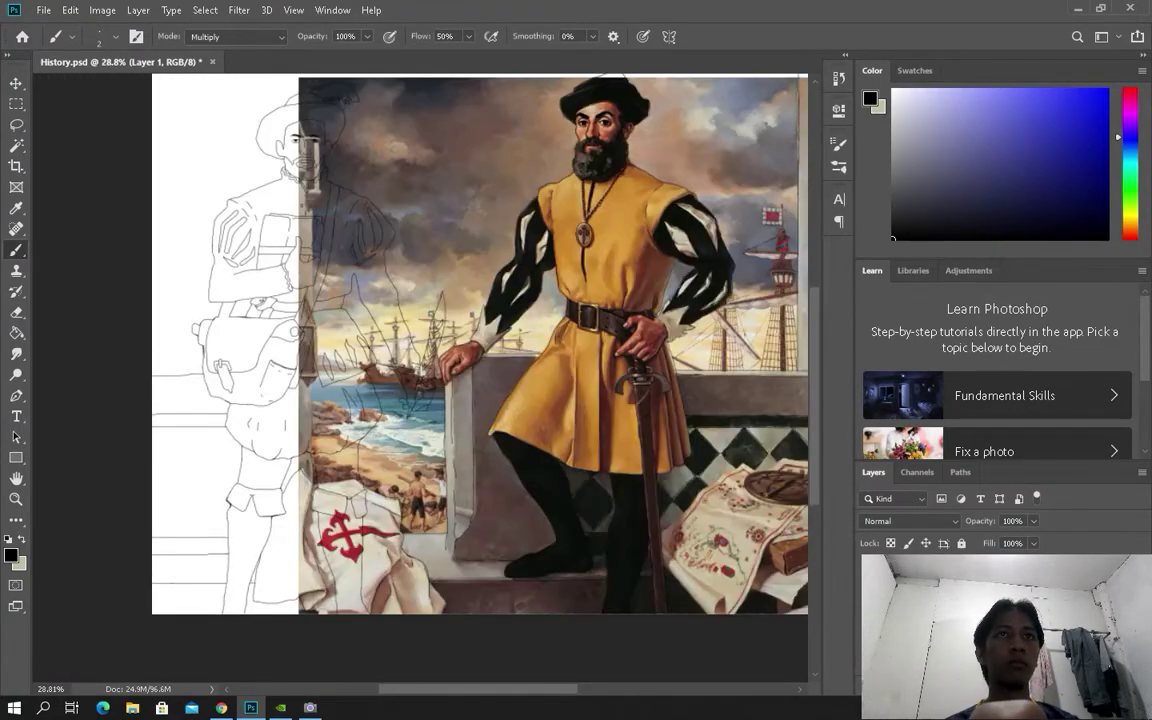
scroll(688, 627, "up", 4)
scroll(688, 627, "up", 4)
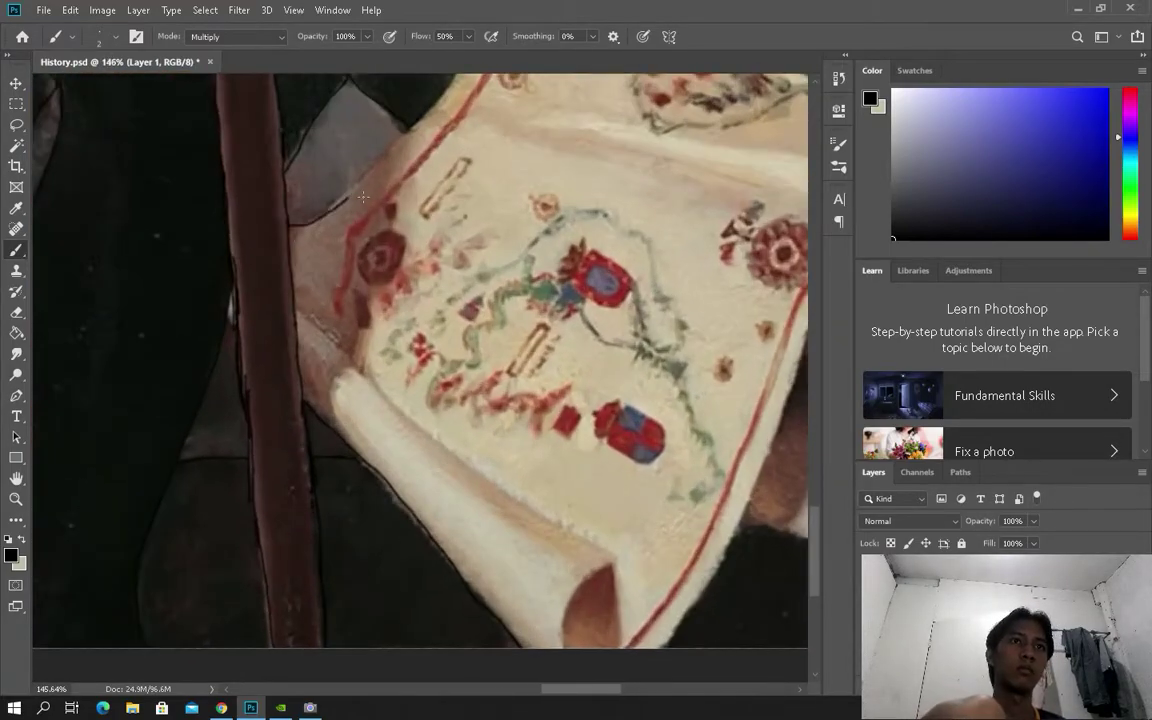
scroll(420, 378, "right", 5)
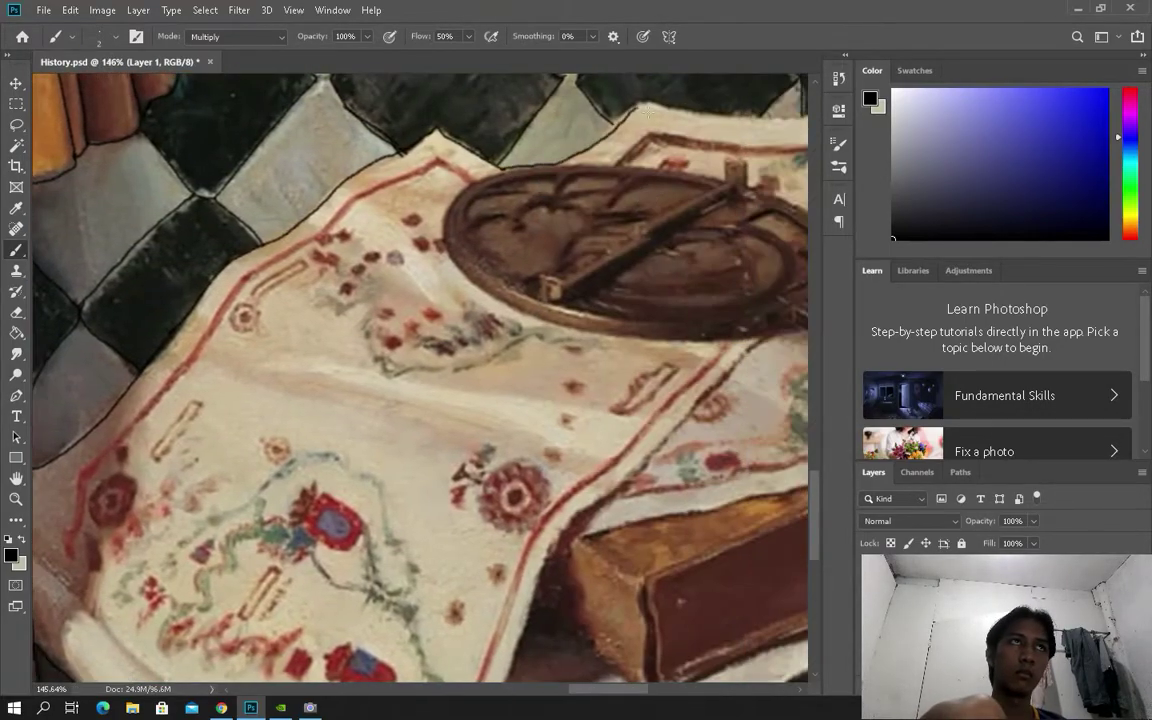
scroll(420, 378, "down", 2)
scroll(581, 263, "up", 3)
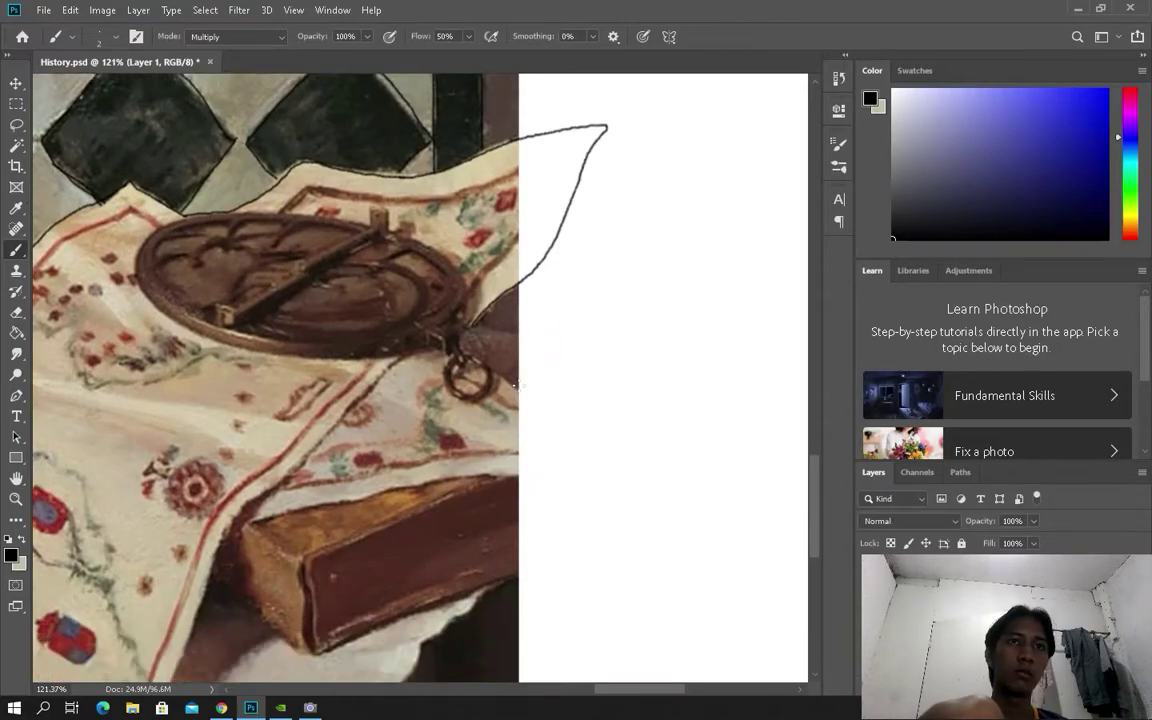
Step: Trace the brown book's upper, front and lower edges where it lies beneath the decorated map
left_click_drag(275, 505, 78, 585)
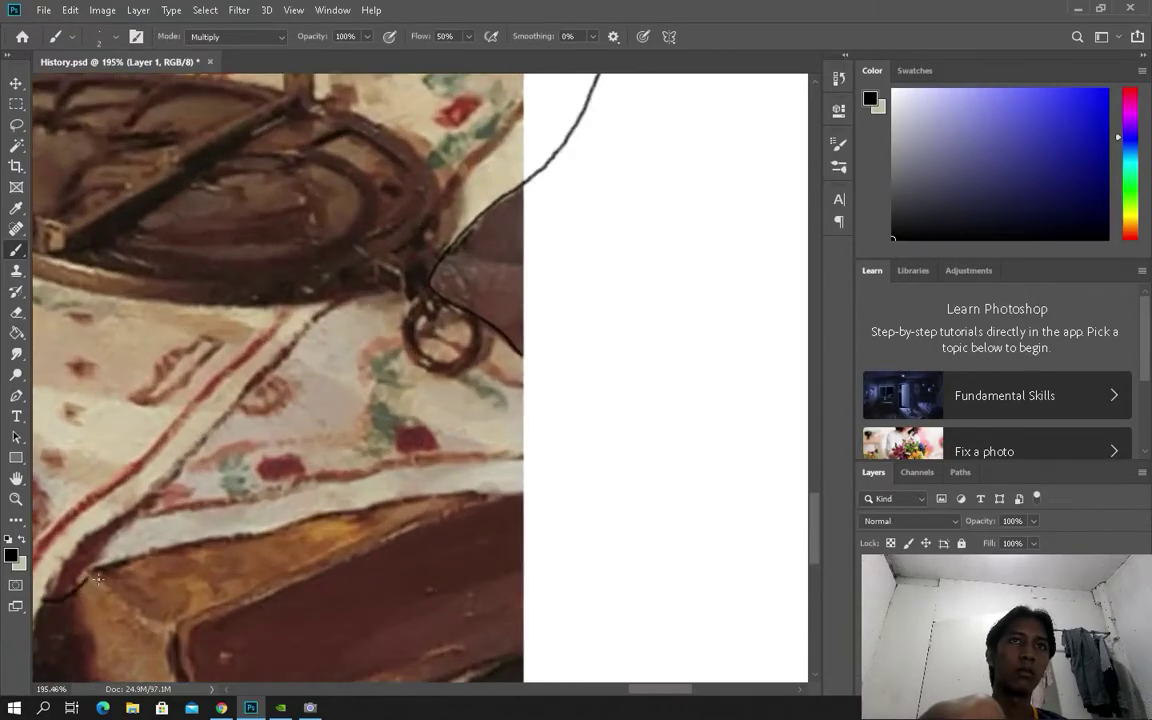
scroll(88, 591, "down", 3)
scroll(532, 501, "up", 3)
mouse_move(150, 556)
left_mouse_down()
mouse_move(669, 489)
mouse_move(527, 321)
left_mouse_up()
scroll(527, 536, "up", 5)
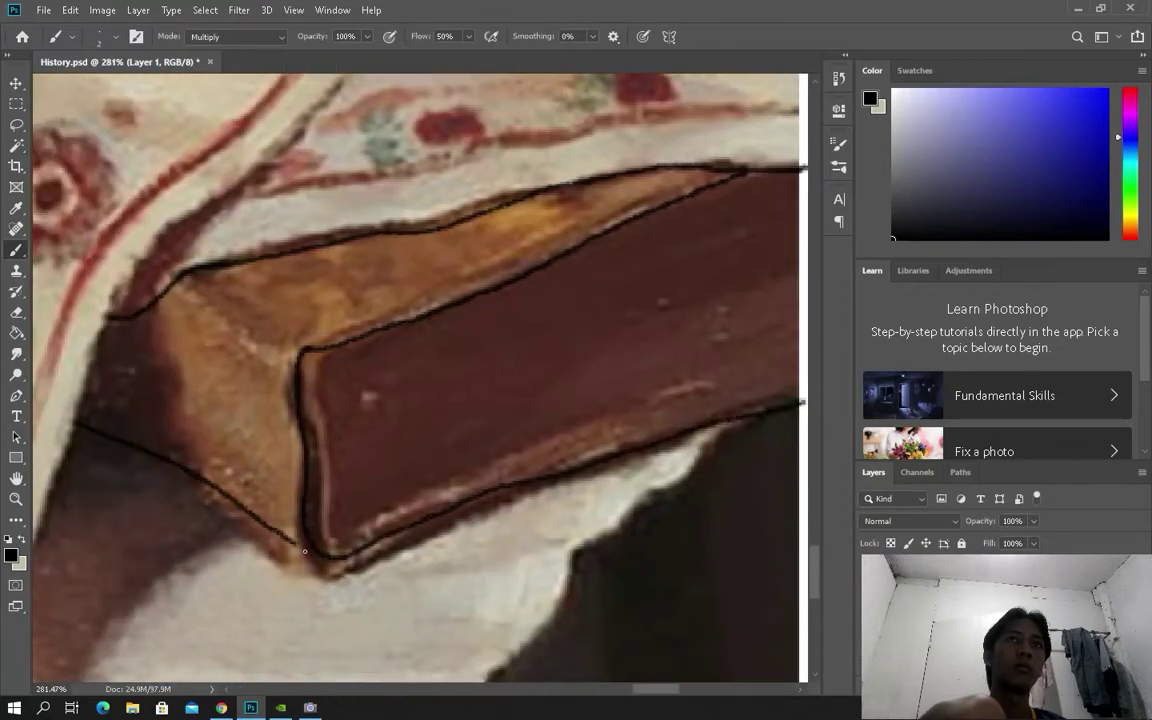
Step: Extend the map's lower corner to a point past the painting and carry the book's lower edge onto the blank canvas
scroll(294, 545, "down", 3)
scroll(648, 328, "up", 1)
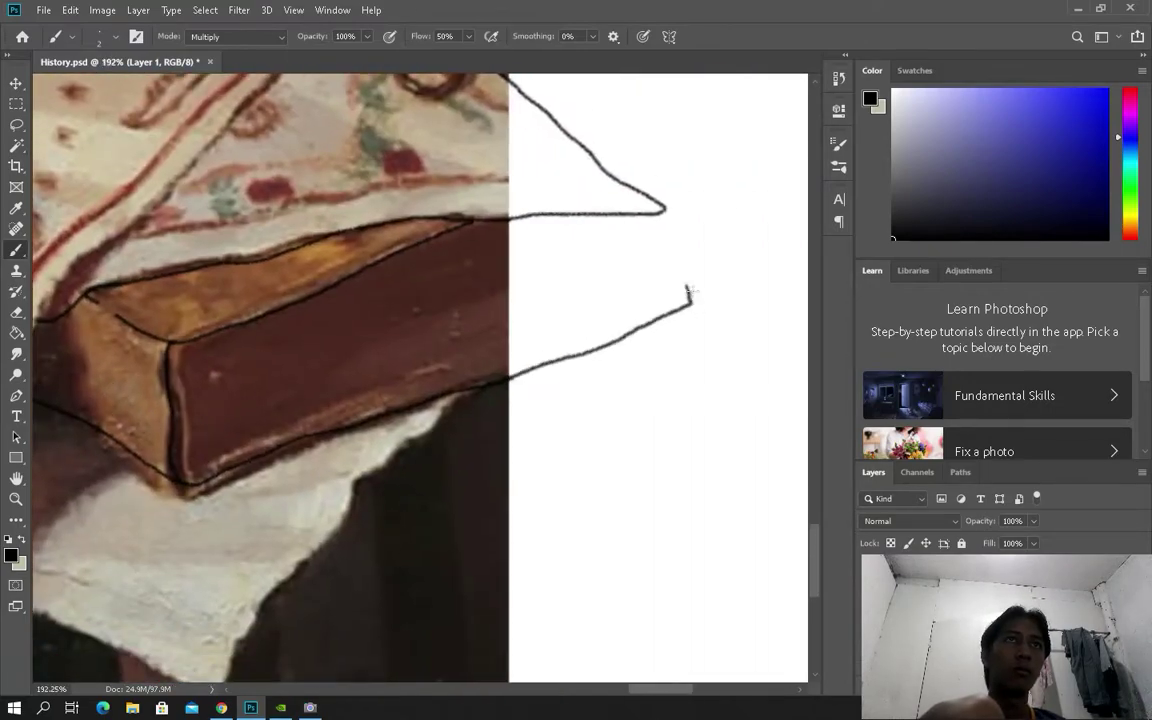
scroll(693, 305, "down", 2)
scroll(693, 305, "up", 3)
Step: Redraw the extended part of the book's lower edge and close the book's far end up to the map's corner
key("ctrl+z")
mouse_move(424, 334)
left_mouse_down()
mouse_move(599, 262)
mouse_move(608, 208)
left_mouse_up()
scroll(608, 208, "down", 1)
key("ctrl+z")
scroll(599, 270, "up", 1)
left_click_drag(360, 341, 537, 276)
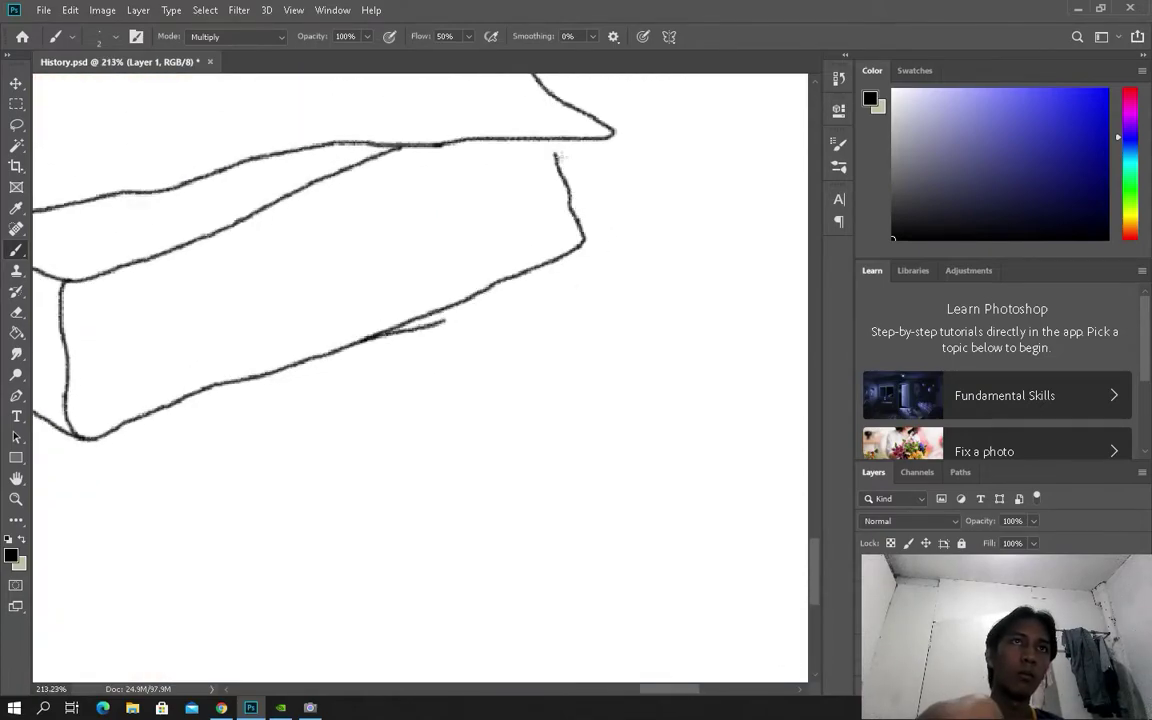
scroll(557, 158, "down", 1)
scroll(557, 158, "up", 1)
scroll(460, 363, "down", 1)
scroll(460, 363, "up", 1)
scroll(325, 393, "down", 2)
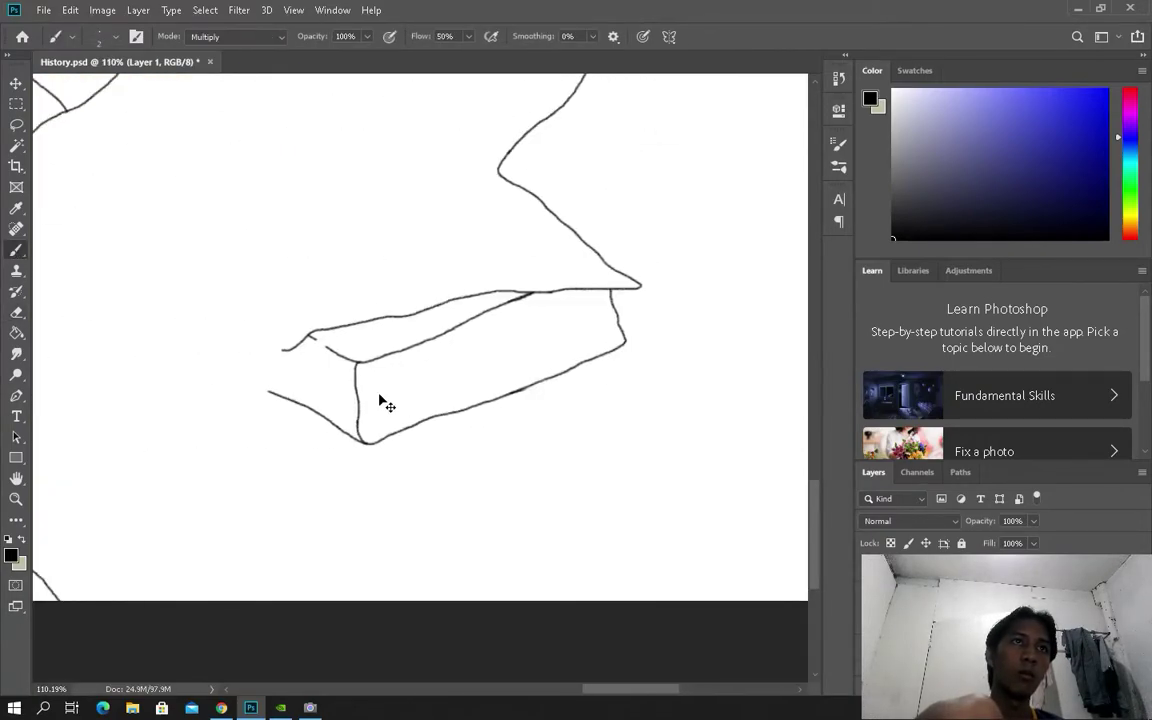
Step: Trace the white sheet hanging below the book and the map's long red-bordered edge up to the round instrument
scroll(325, 393, "up", 3)
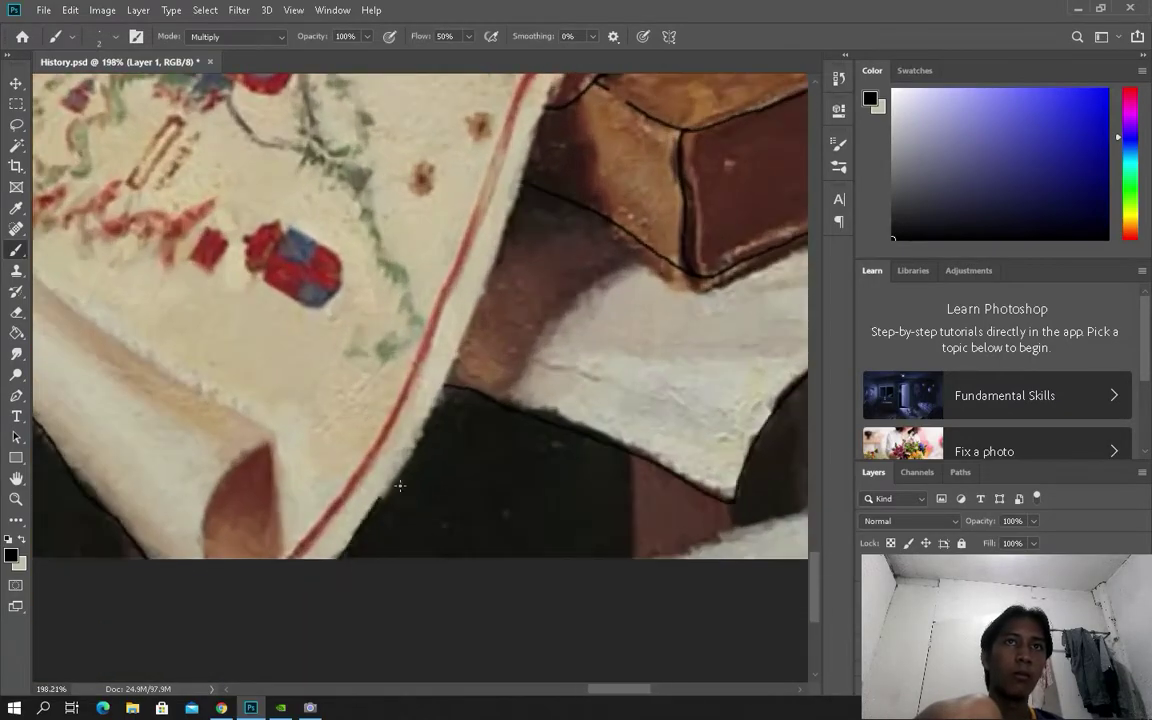
left_click_drag(405, 450, 494, 82)
scroll(500, 200, "up", 1)
scroll(671, 265, "down", 2)
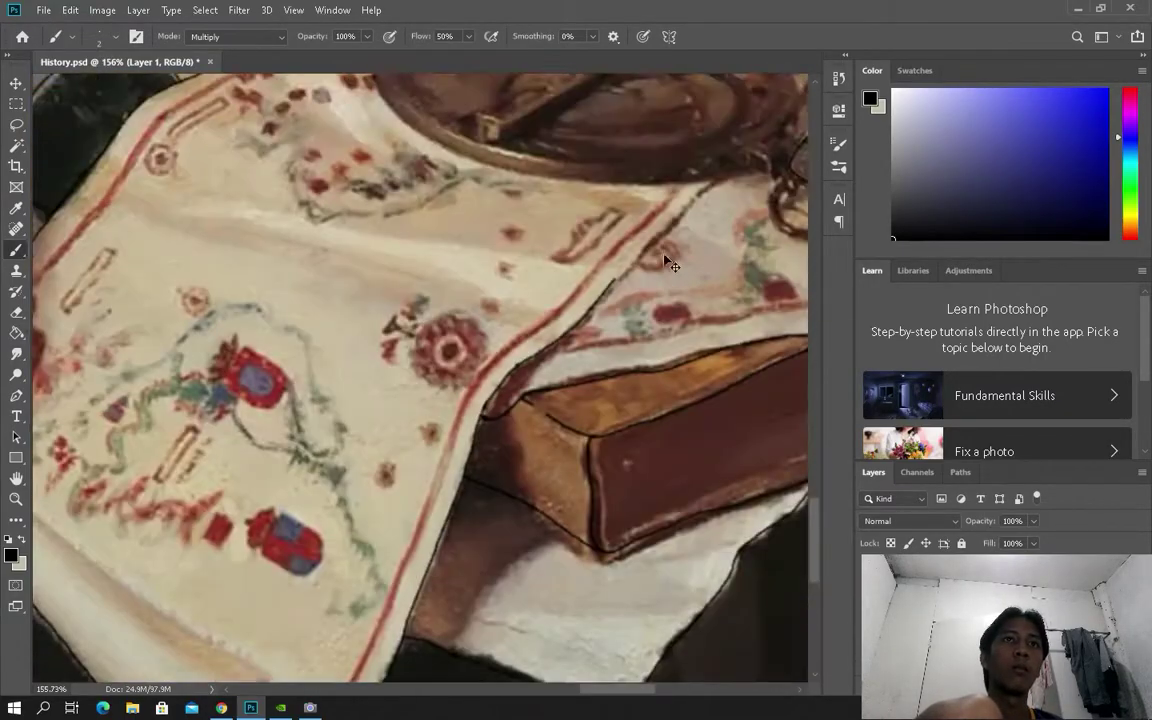
scroll(671, 265, "up", 2)
scroll(283, 152, "down", 2)
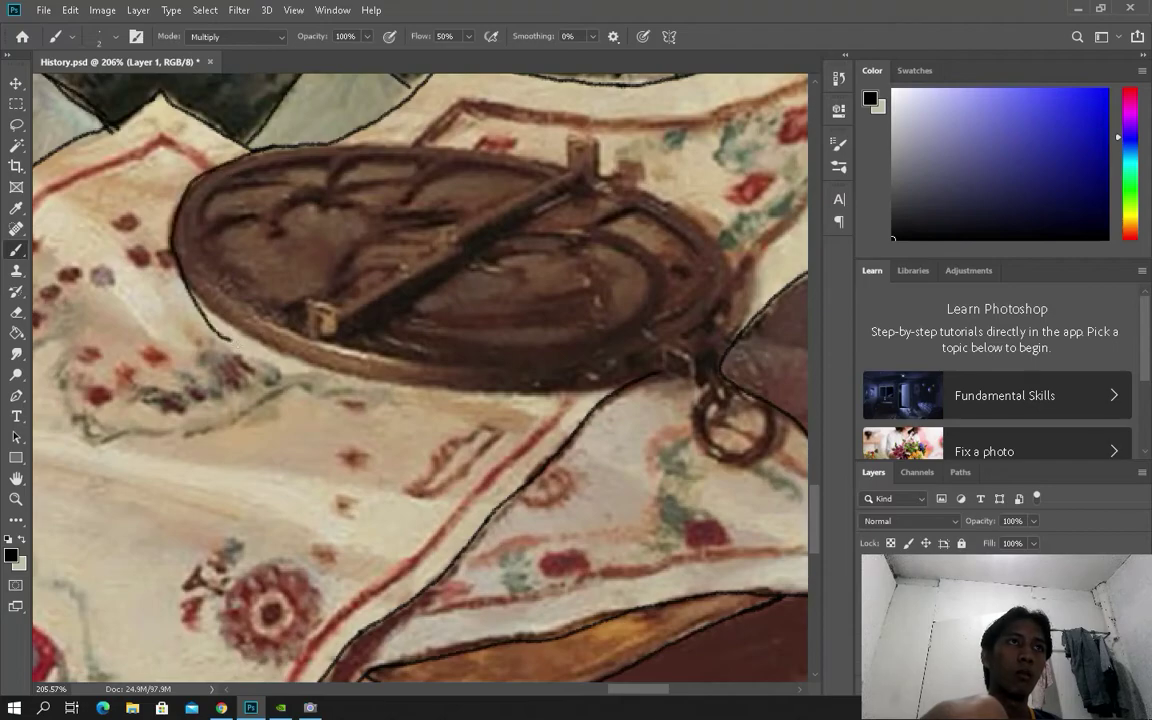
Step: Trace the round instrument's lower rim, its thickness line, the square clasp and the hanging ring
mouse_move(172, 250)
left_mouse_down()
mouse_move(318, 376)
mouse_move(544, 397)
left_mouse_up()
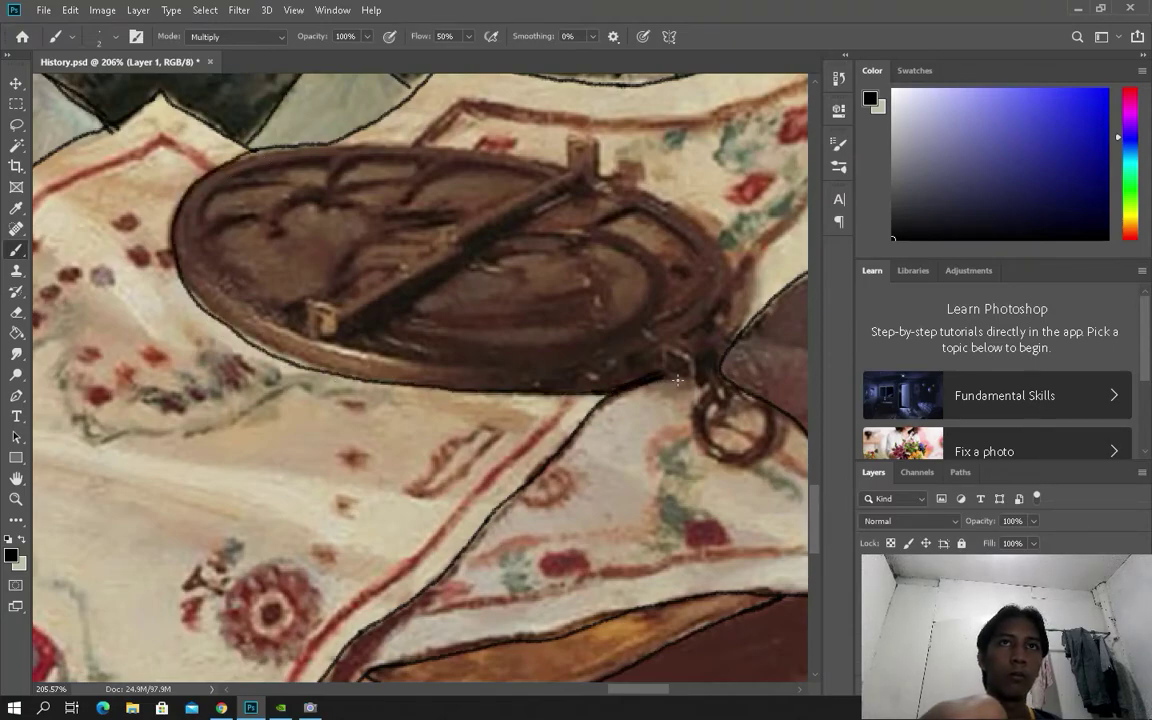
left_click_drag(178, 225, 496, 374)
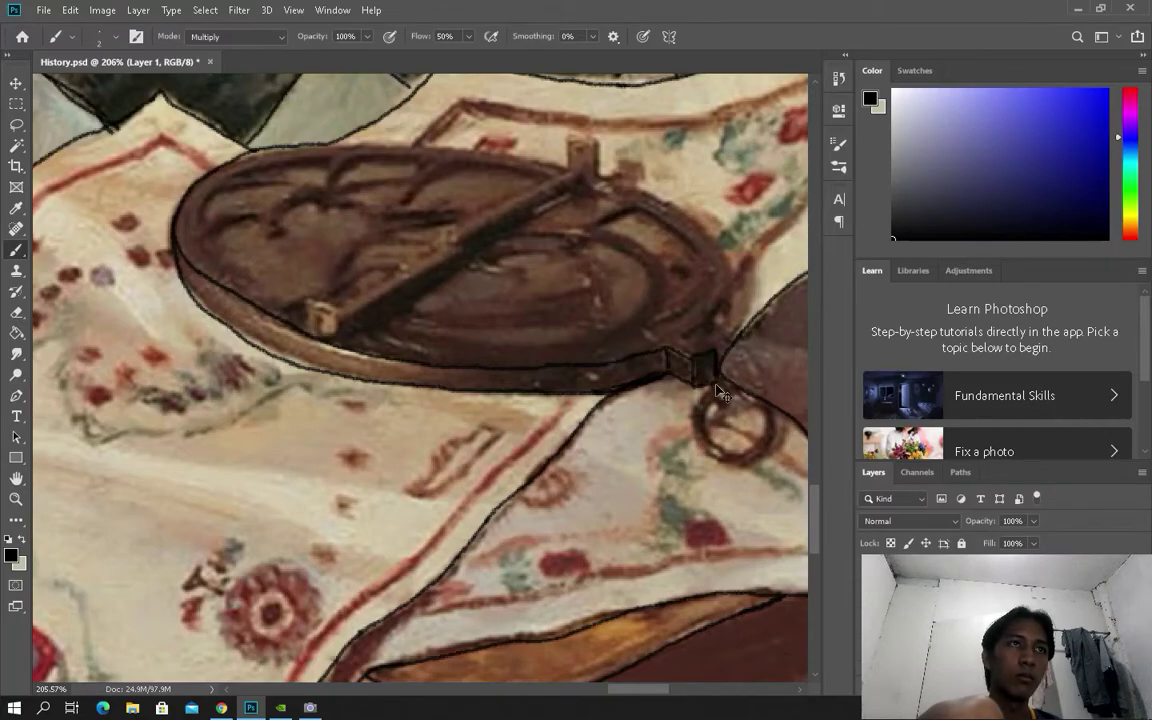
left_click_drag(727, 386, 774, 416)
scroll(705, 395, "up", 3)
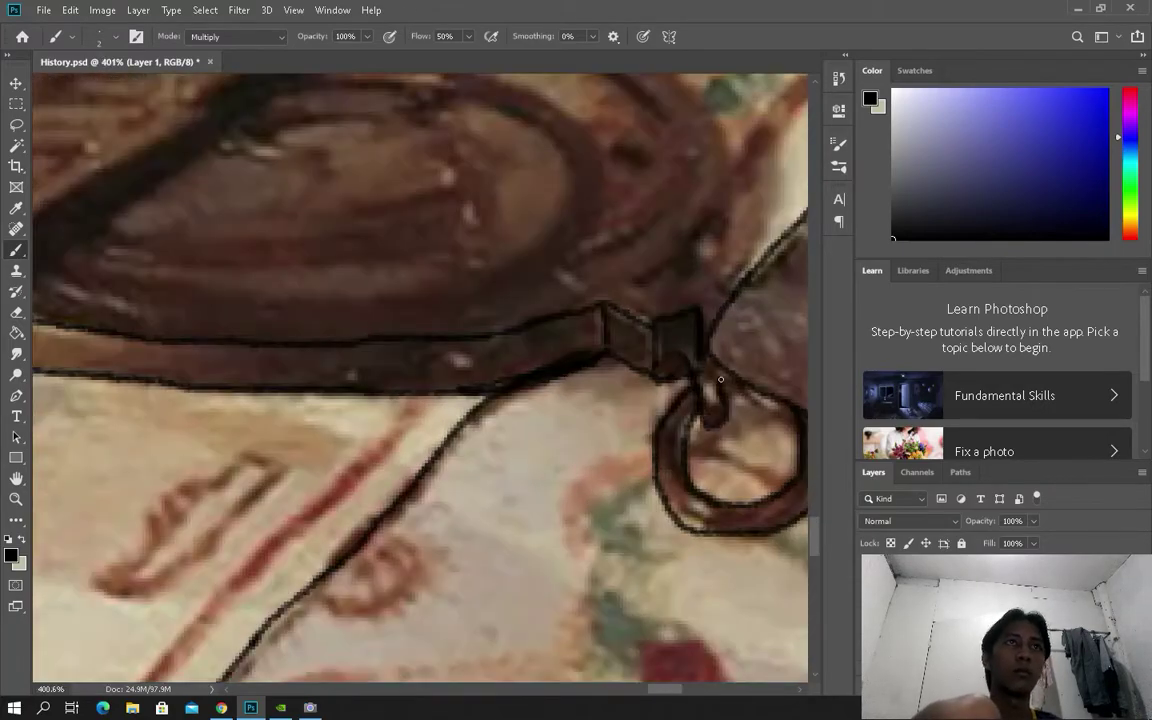
scroll(670, 323, "down", 2)
scroll(620, 315, "up", 2)
scroll(588, 300, "up", 1)
Step: Complete the round instrument's outline along its upper rim from the clasp to the opposite end
left_click_drag(564, 283, 500, 160)
scroll(500, 160, "down", 1)
mouse_move(605, 285)
left_mouse_down()
mouse_move(425, 198)
mouse_move(170, 170)
left_mouse_up()
scroll(328, 313, "down", 2)
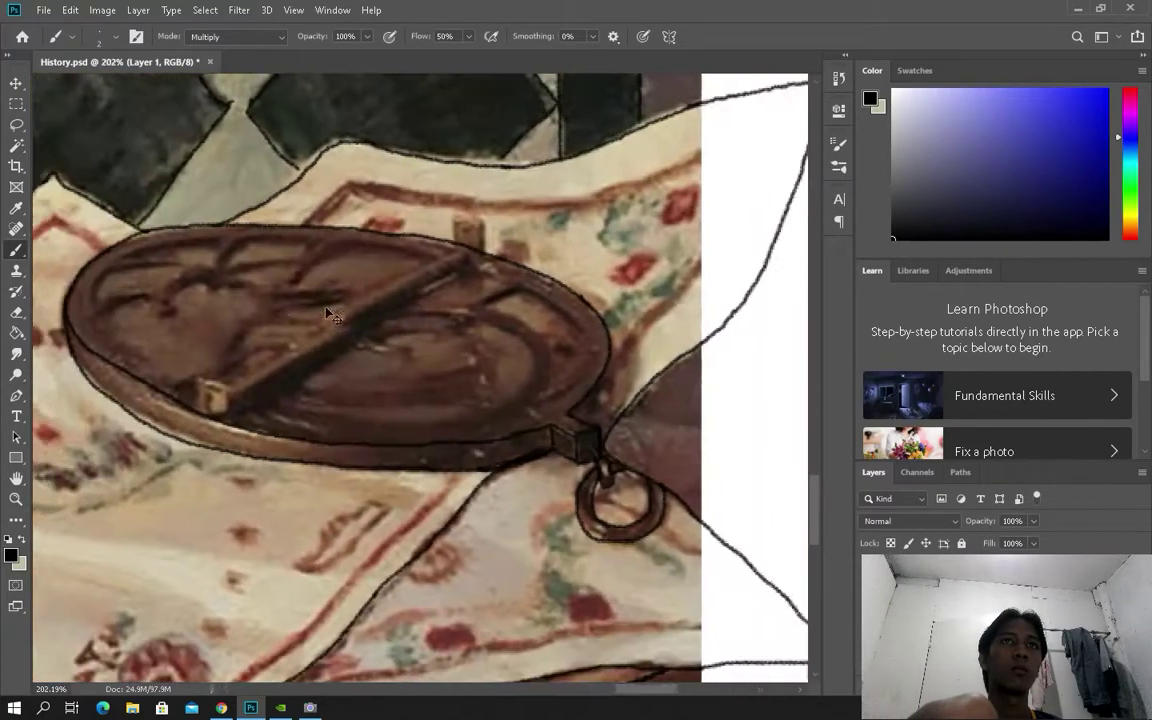
Step: Outline the dark opening of the map's rolled end and trace the roll's inner edge leading away from it
scroll(328, 313, "down", 3)
scroll(345, 479, "up", 2)
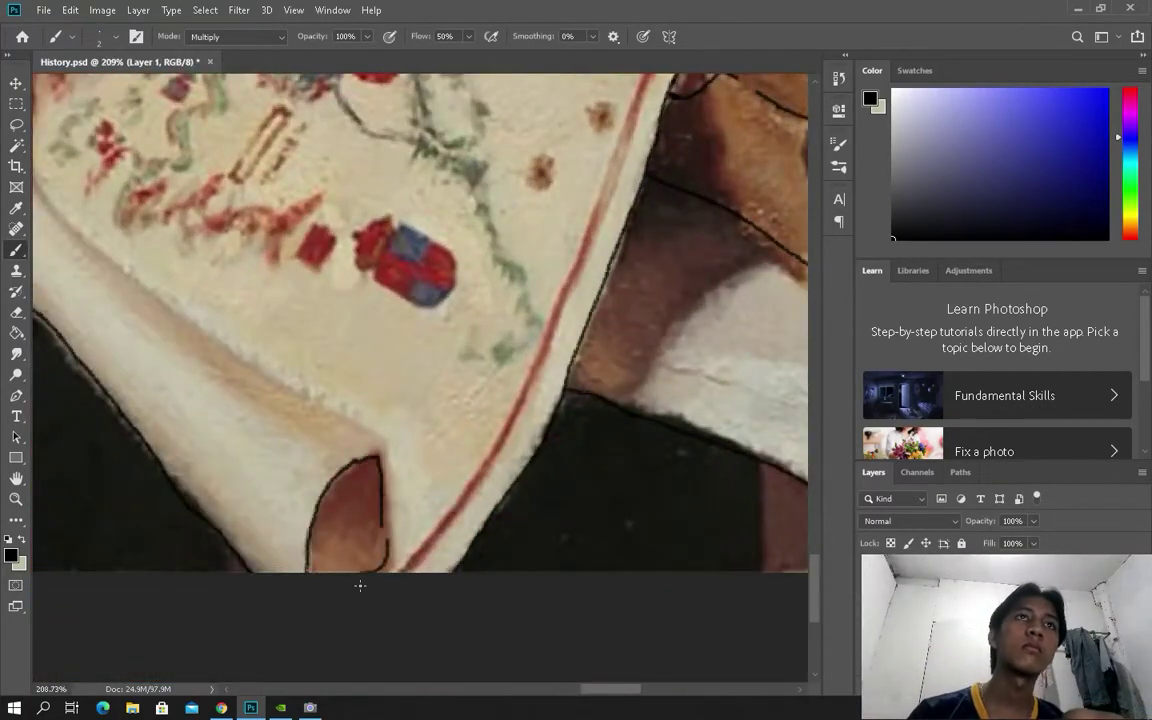
scroll(390, 498, "up", 1)
scroll(393, 494, "down", 4)
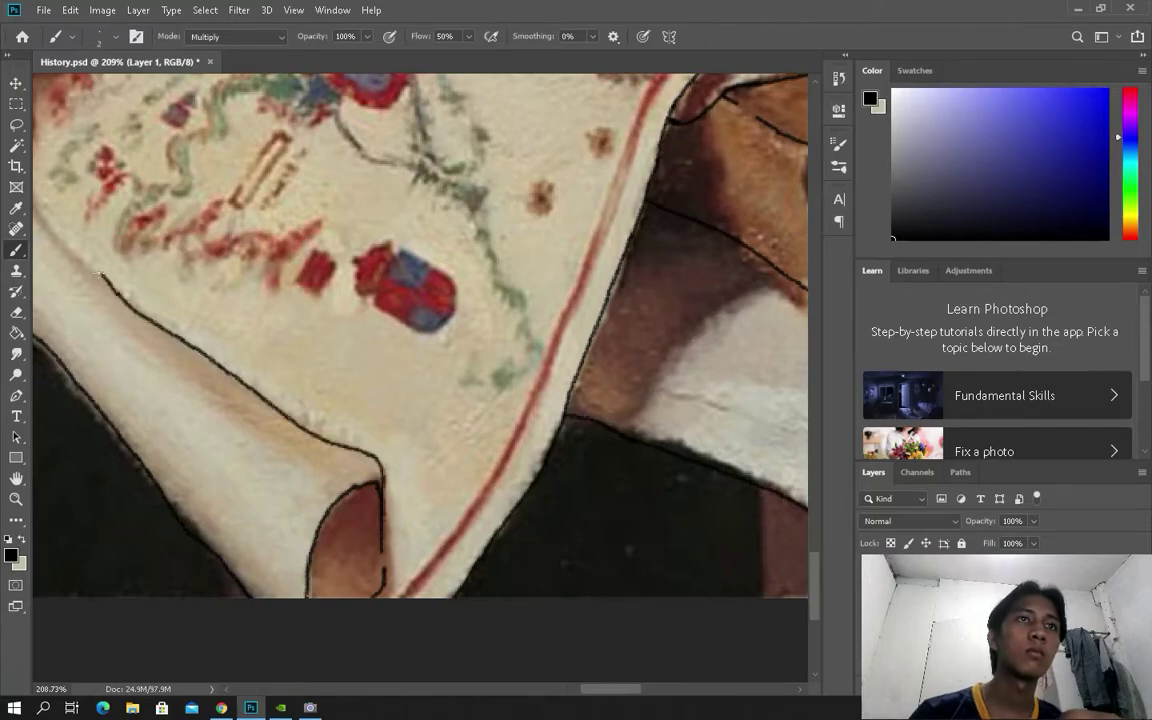
Step: Draw the vertical panel lines below the book and white sheet down to the canvas's lower edge
scroll(430, 345, "up", 3)
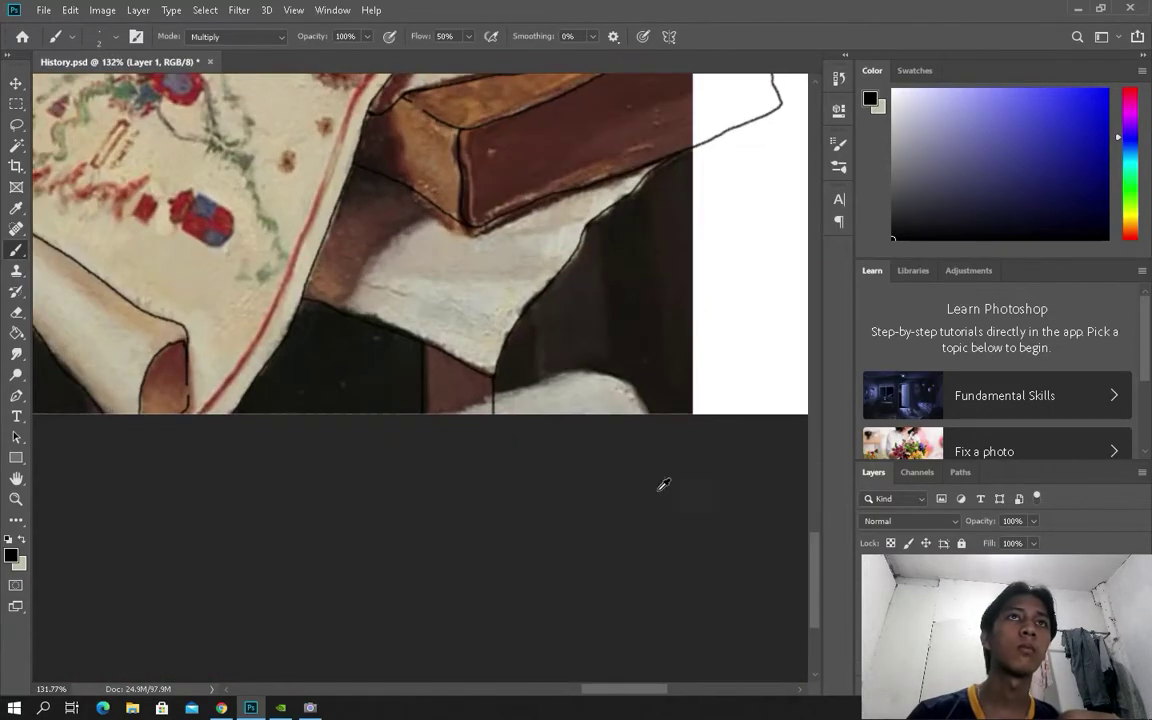
left_click_drag(585, 190, 586, 382)
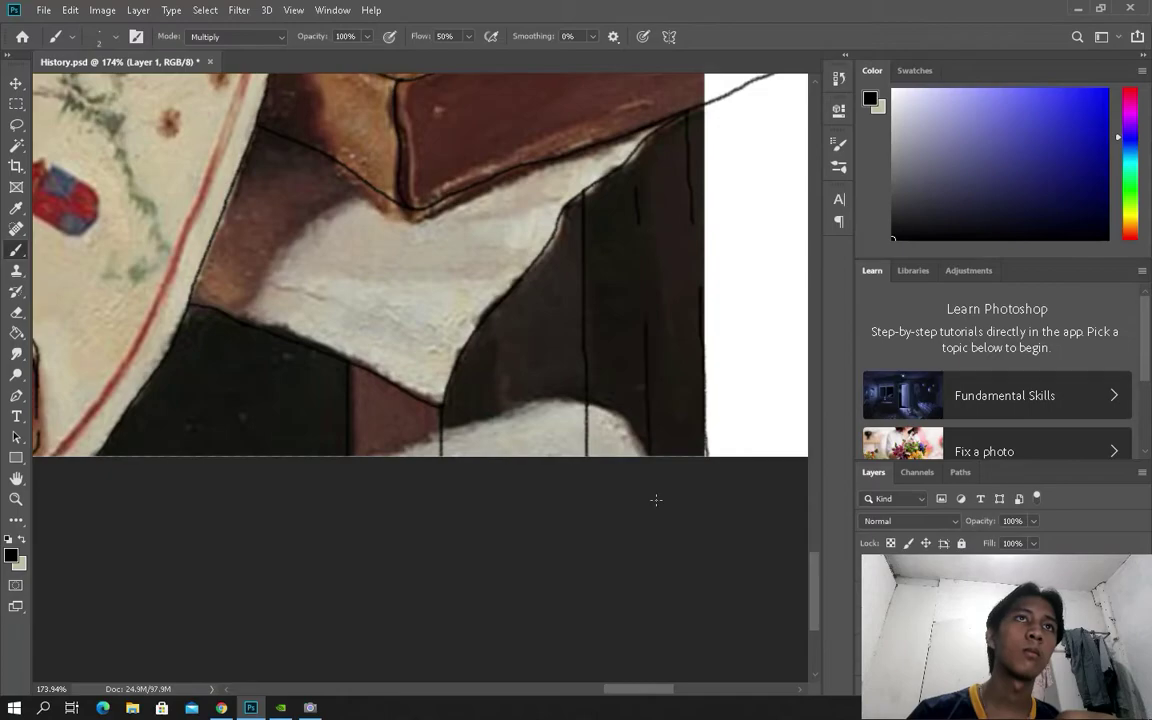
scroll(664, 426, "down", 6)
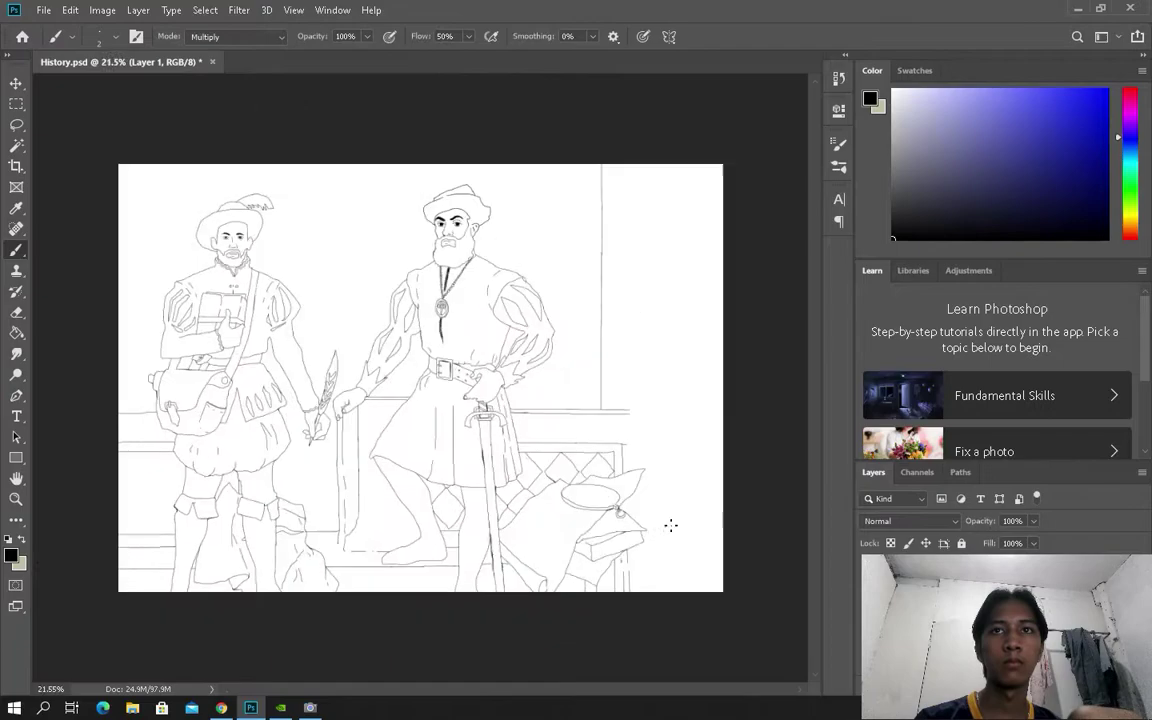
Step: Draw a tall vertical wall line on the blank canvas beside the painting and a horizontal floor line behind the book
scroll(668, 524, "up", 1)
scroll(738, 535, "up", 2)
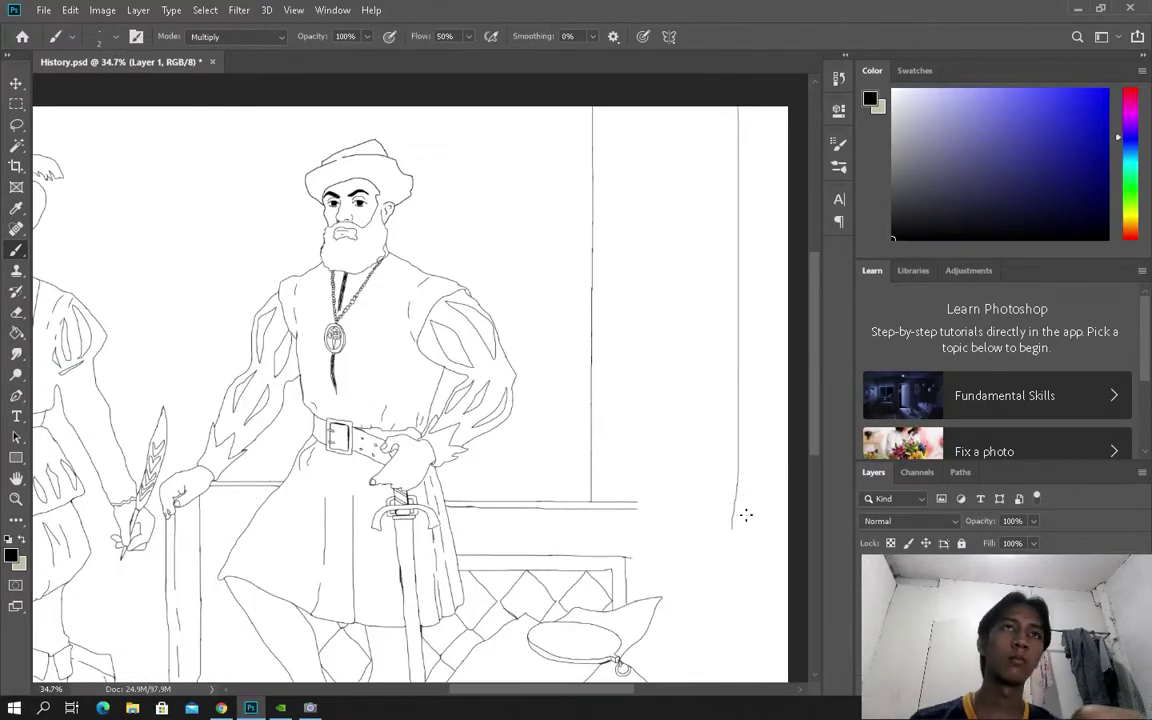
scroll(751, 450, "up", 1)
scroll(728, 82, "down", 1)
scroll(721, 550, "up", 3)
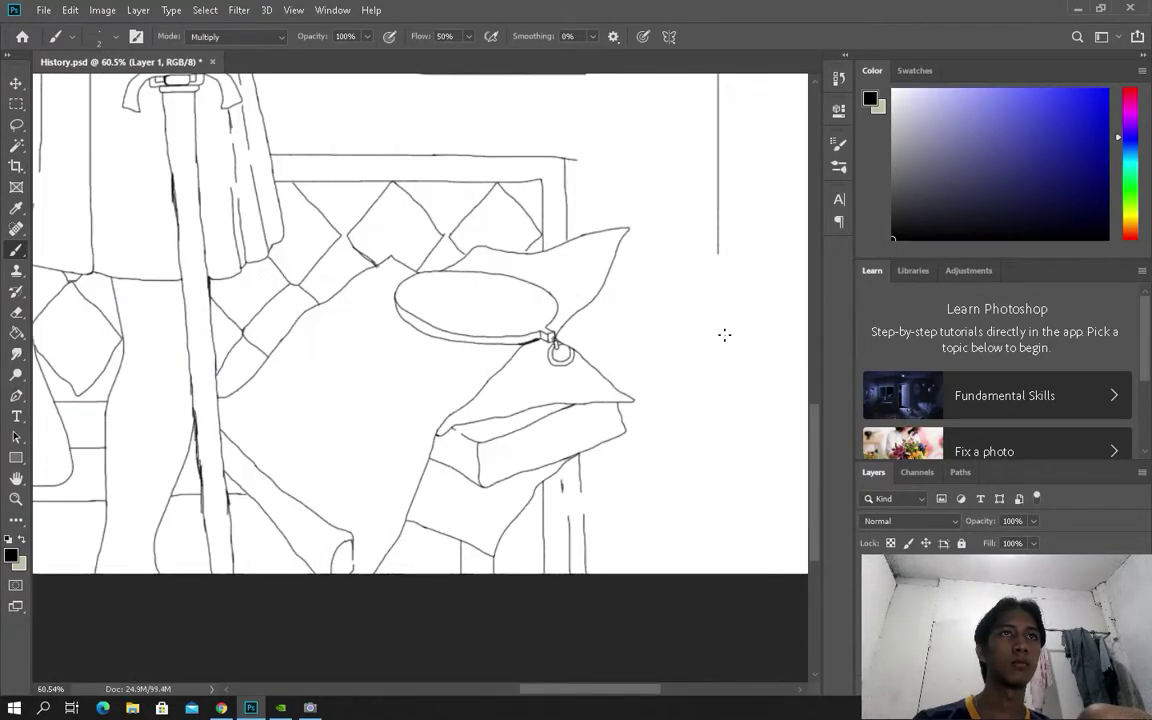
scroll(707, 489, "right", 2)
scroll(299, 468, "left", 3)
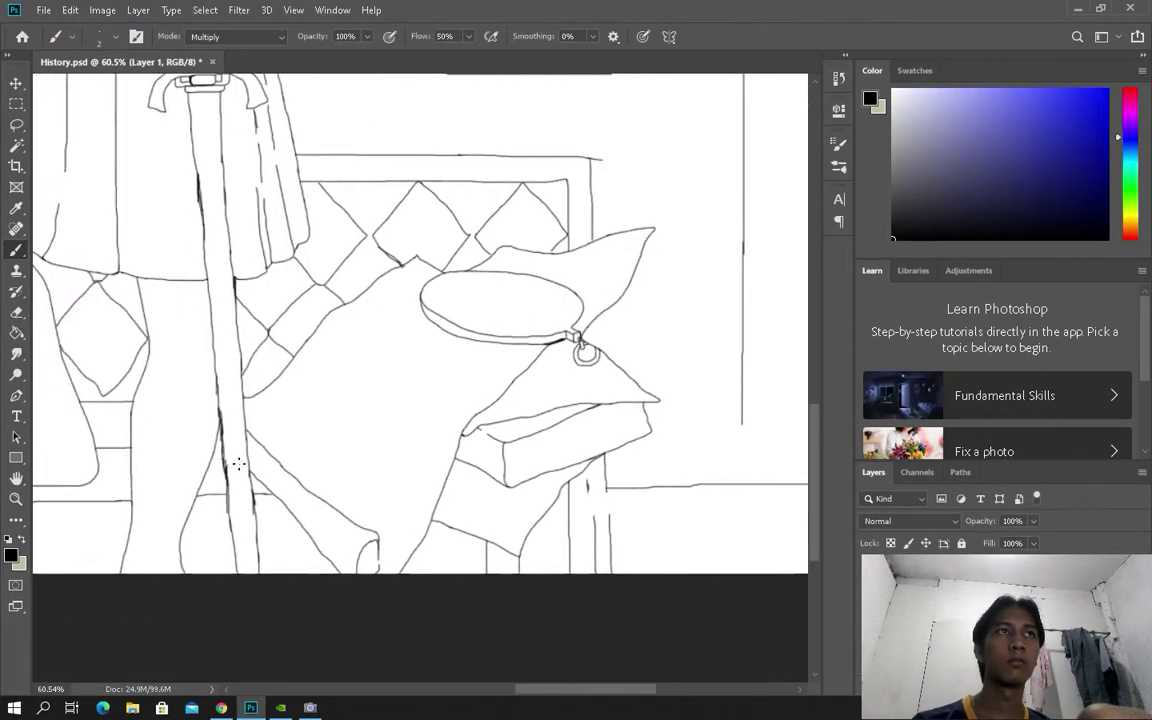
scroll(722, 447, "right", 2)
Step: Hide the painting and review the complete line art of both men and their surroundings
scroll(612, 213, "down", 5)
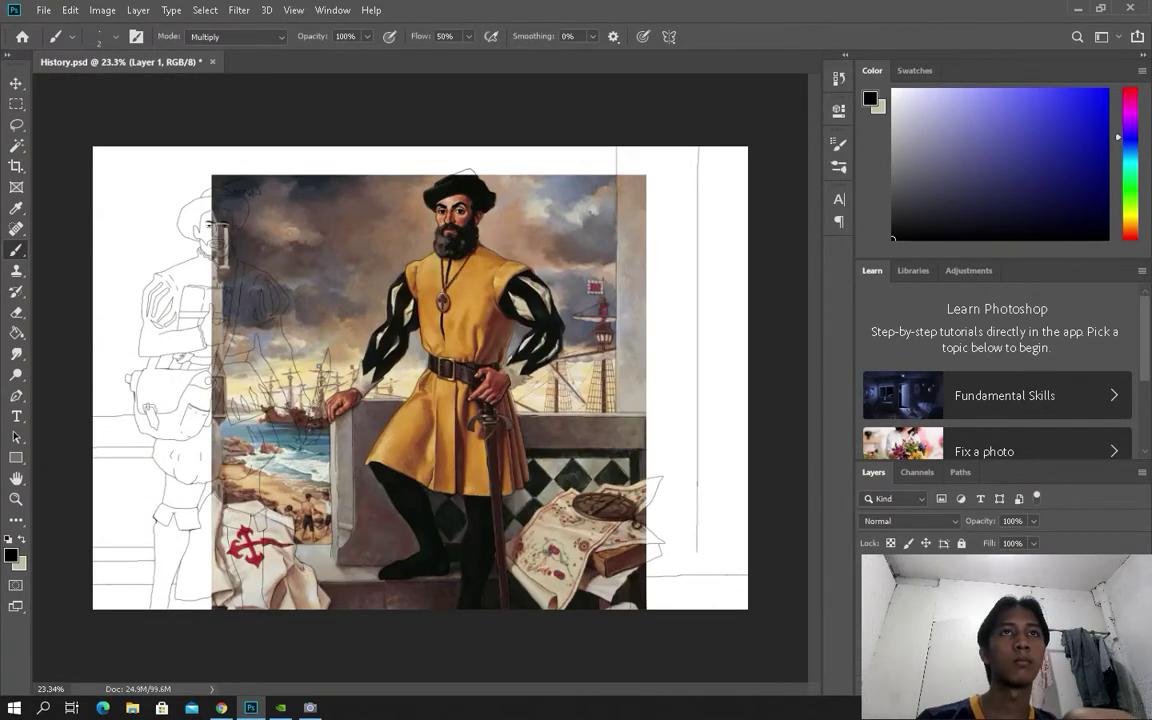
left_click(871, 578)
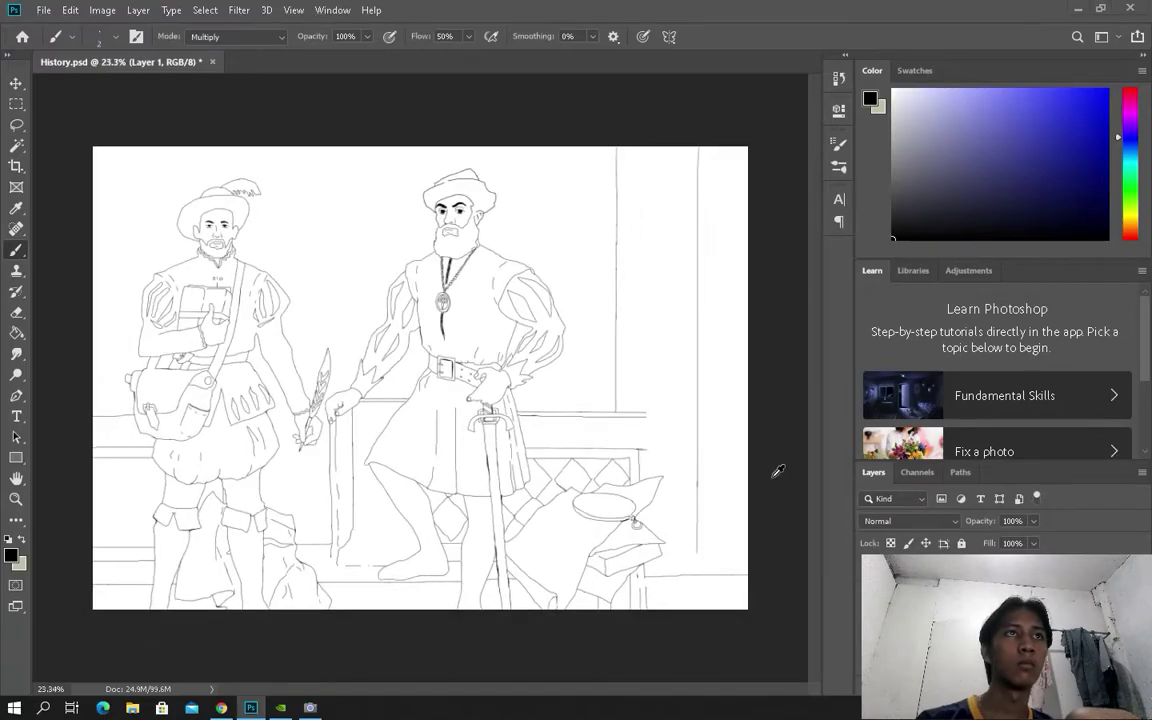
key("alt+Tab")
key("alt+Tab")
key("alt+z")
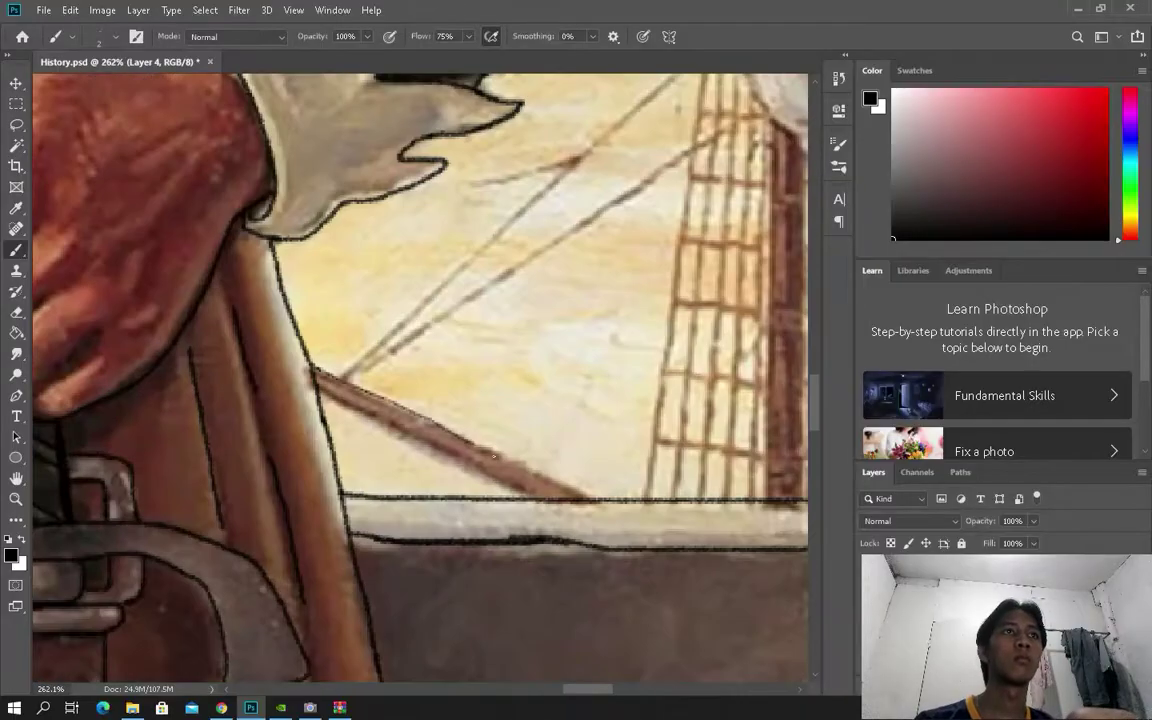
Step: Outline the short diagonal spar above the stone ledge beside the tunic and fill it with solid black
scroll(520, 430, "up", 2)
mouse_move(205, 312)
left_mouse_down()
mouse_move(352, 378)
mouse_move(612, 524)
left_mouse_up()
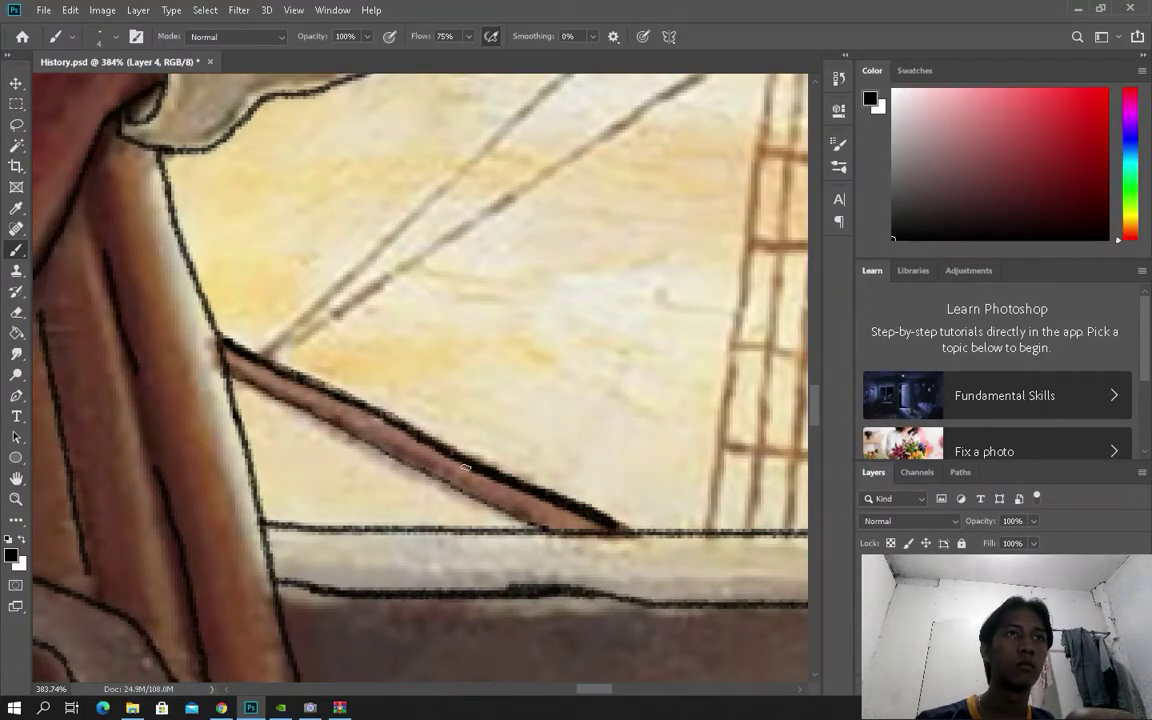
left_click_drag(446, 434, 212, 318)
mouse_move(243, 375)
left_mouse_down()
mouse_move(464, 481)
mouse_move(343, 407)
mouse_move(372, 416)
mouse_move(486, 483)
mouse_move(372, 438)
left_mouse_up()
scroll(364, 432, "down", 3)
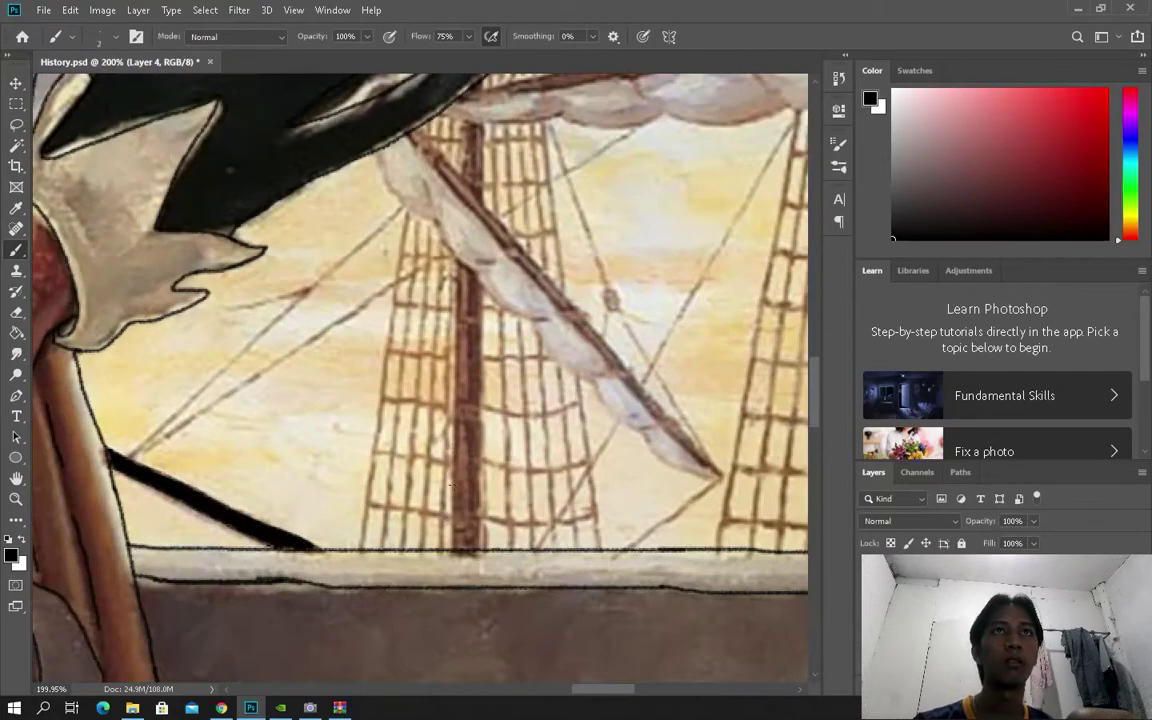
Step: Trace both sides of the mast nearest the sleeve and the scalloped underside of the diagonal furled sail
scroll(420, 375, "up", 5)
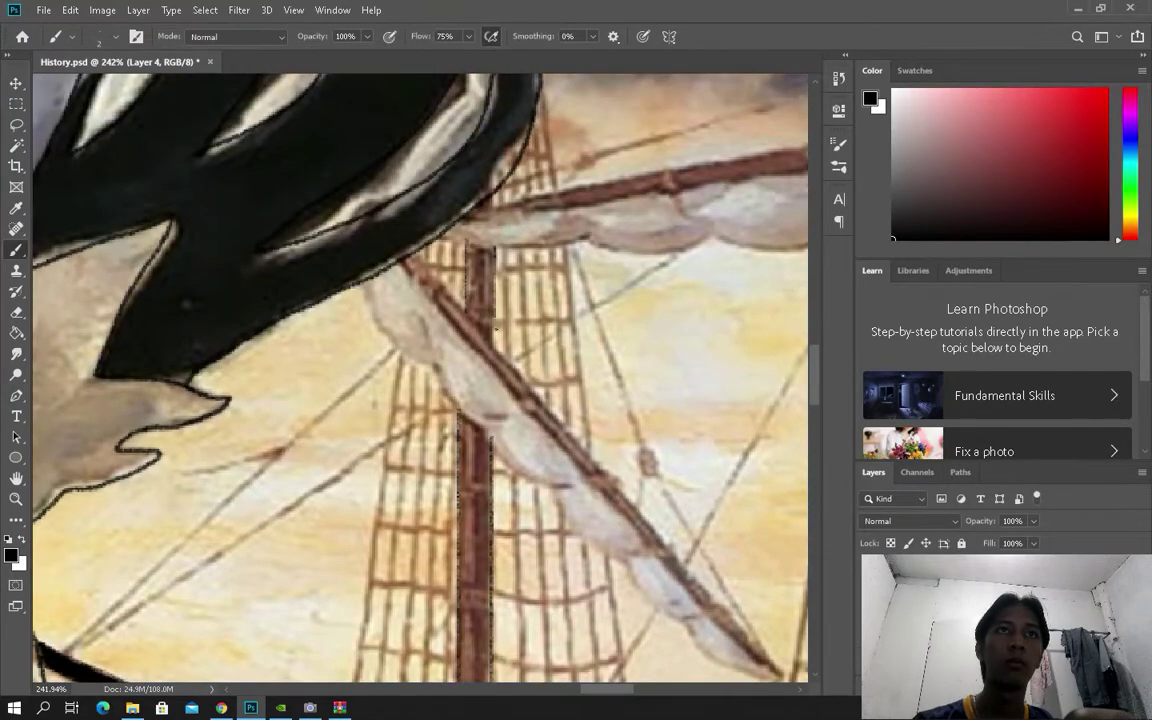
scroll(420, 375, "down", 2)
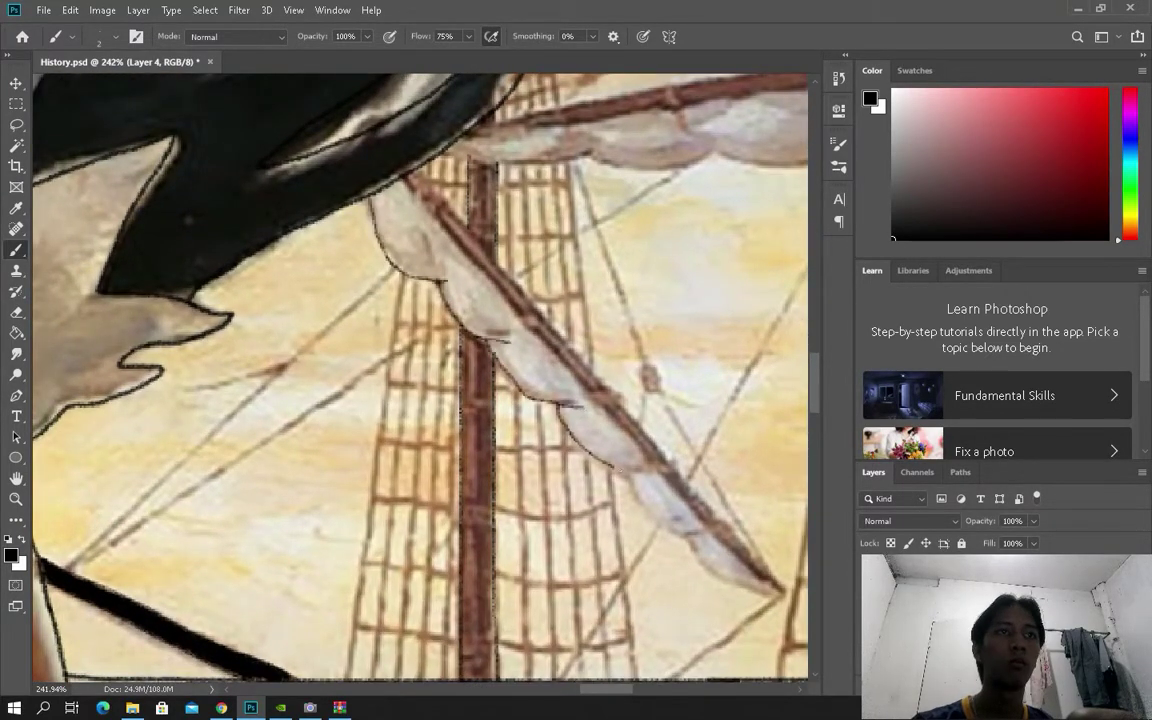
scroll(690, 545, "up", 1)
scroll(690, 545, "right", 3)
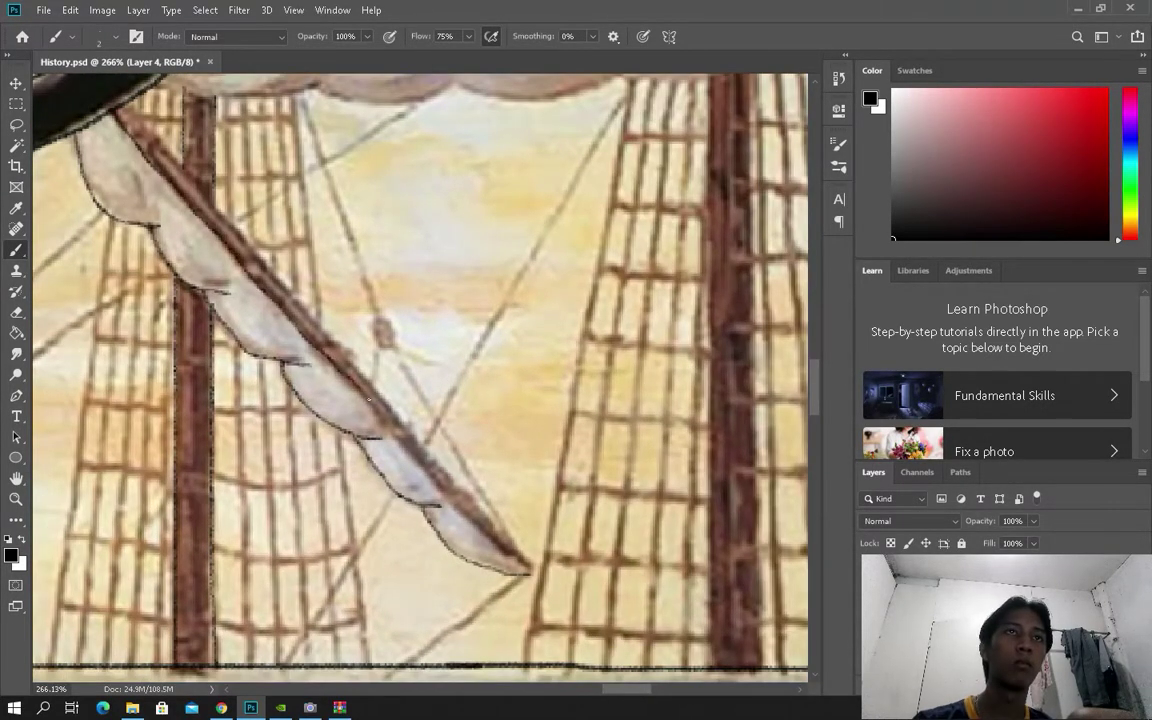
Step: Trace the upper and lower edges of the diagonal yard from its tip up to the sleeve
scroll(521, 533, "up", 2)
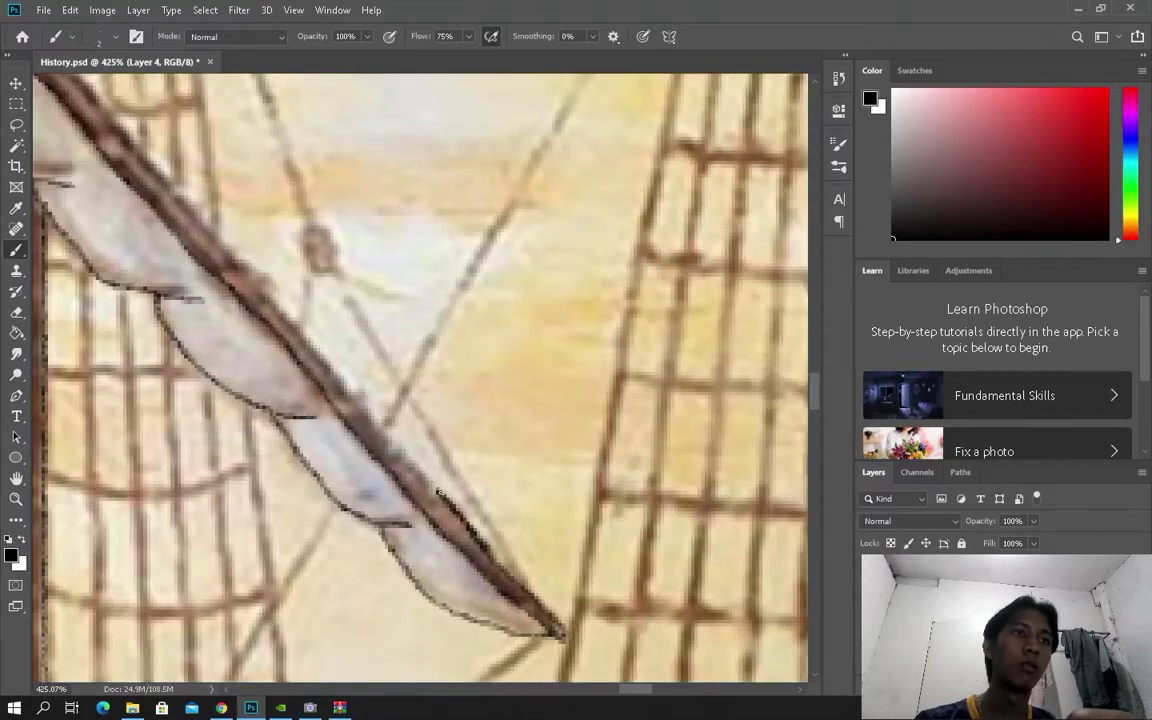
scroll(370, 326, "up", 1)
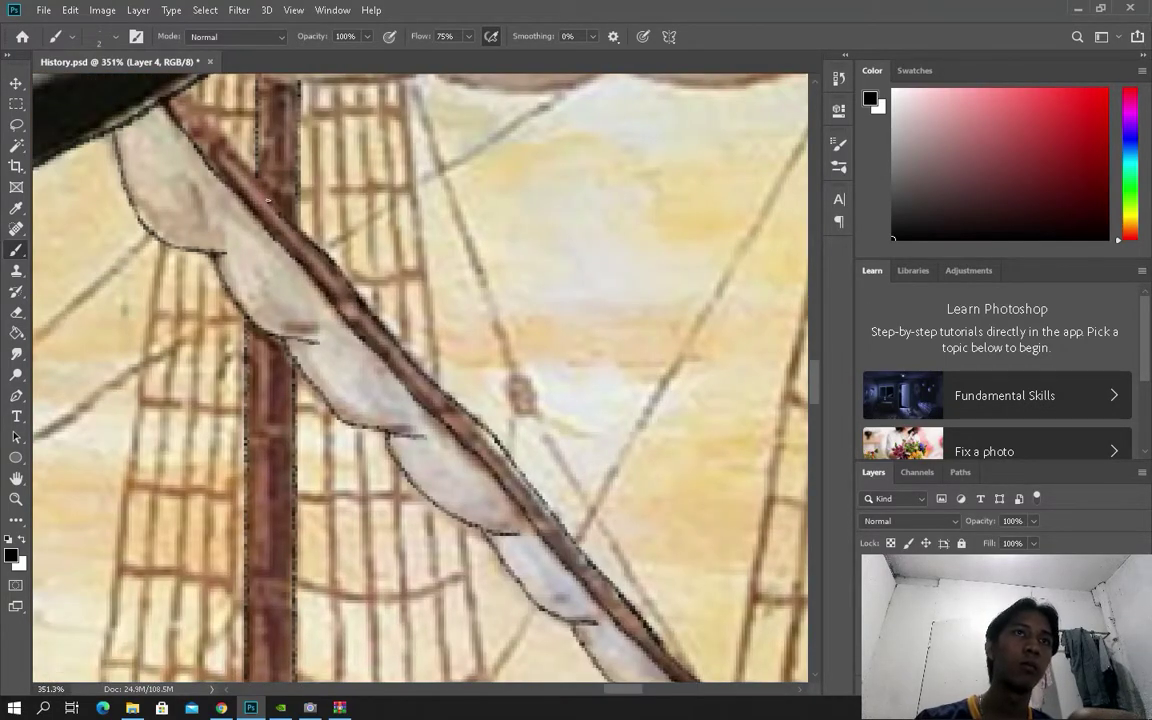
scroll(504, 257, "down", 2)
scroll(221, 239, "up", 2)
Step: Trace the vertical sides of the second mast near the stone column, undoing the misplaced strokes
scroll(503, 122, "down", 1)
key("ctrl+z")
left_click_drag(448, 238, 448, 538)
left_click_drag(414, 411, 414, 112)
key("ctrl+z")
scroll(463, 465, "up", 2)
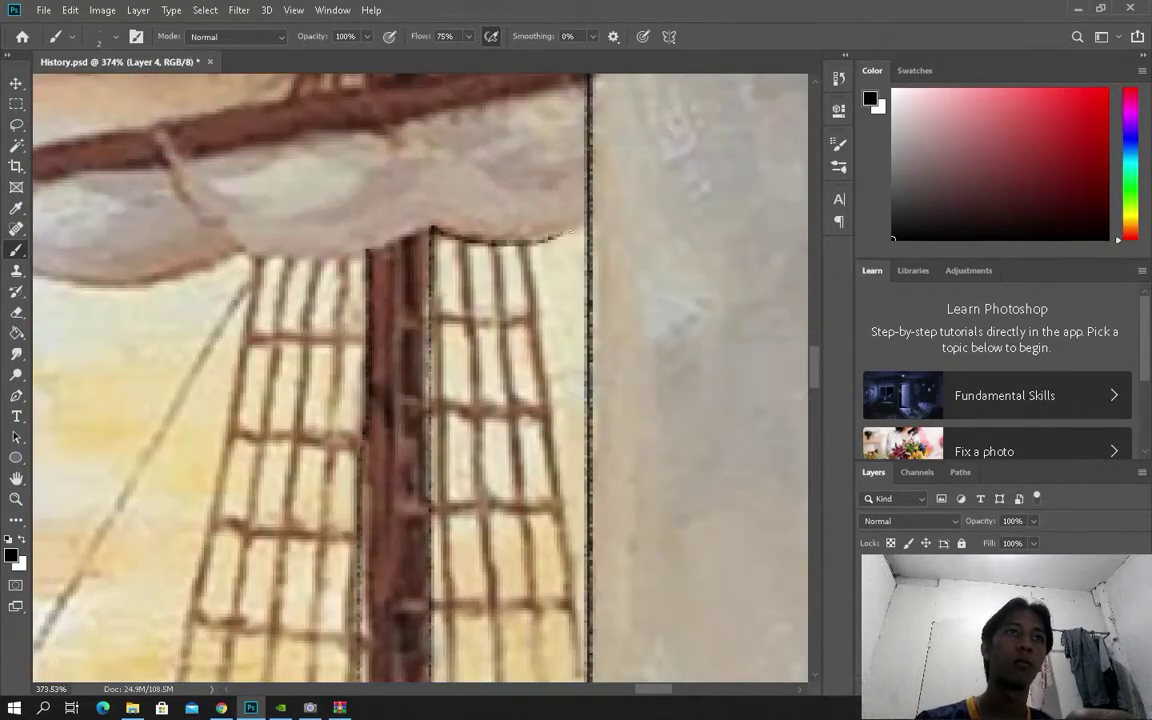
Step: Trace the scalloped underside of the upper furled sail from the second mast toward the black sleeve
scroll(200, 235, "up", 1)
scroll(420, 380, "left", 3)
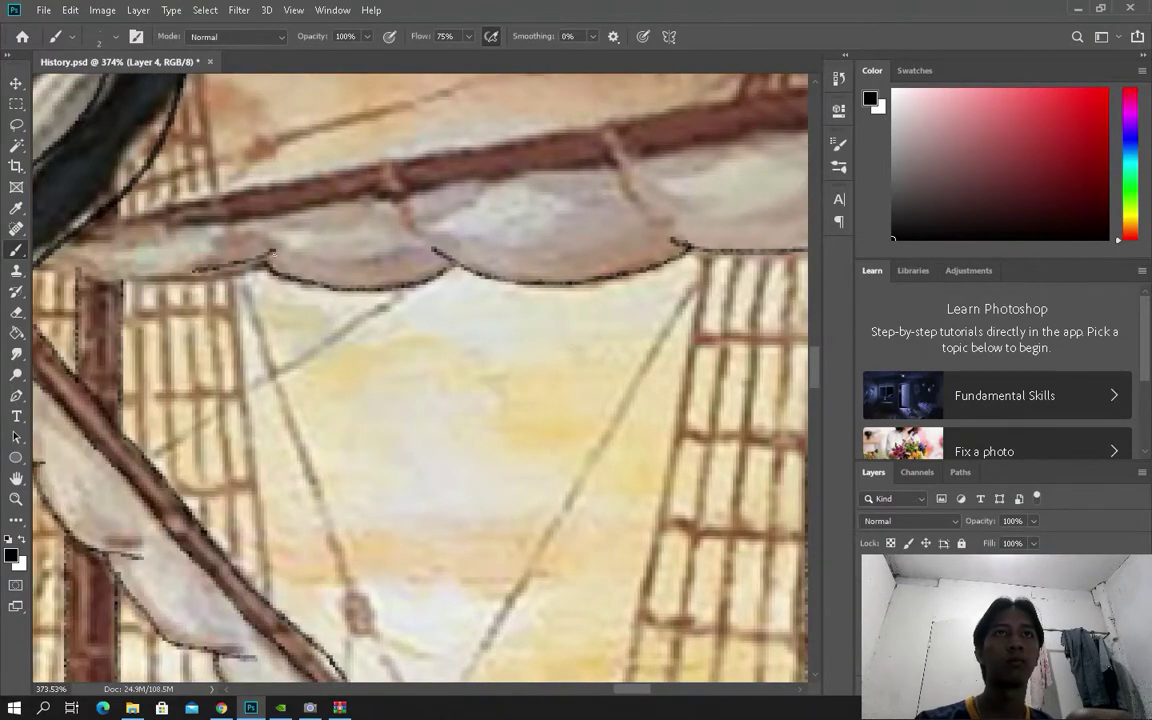
Step: Trace the upper yard's long edges from the sleeve to the stone column and start the mast section above it
scroll(682, 154, "right", 3)
scroll(600, 200, "up", 2)
scroll(484, 288, "left", 4)
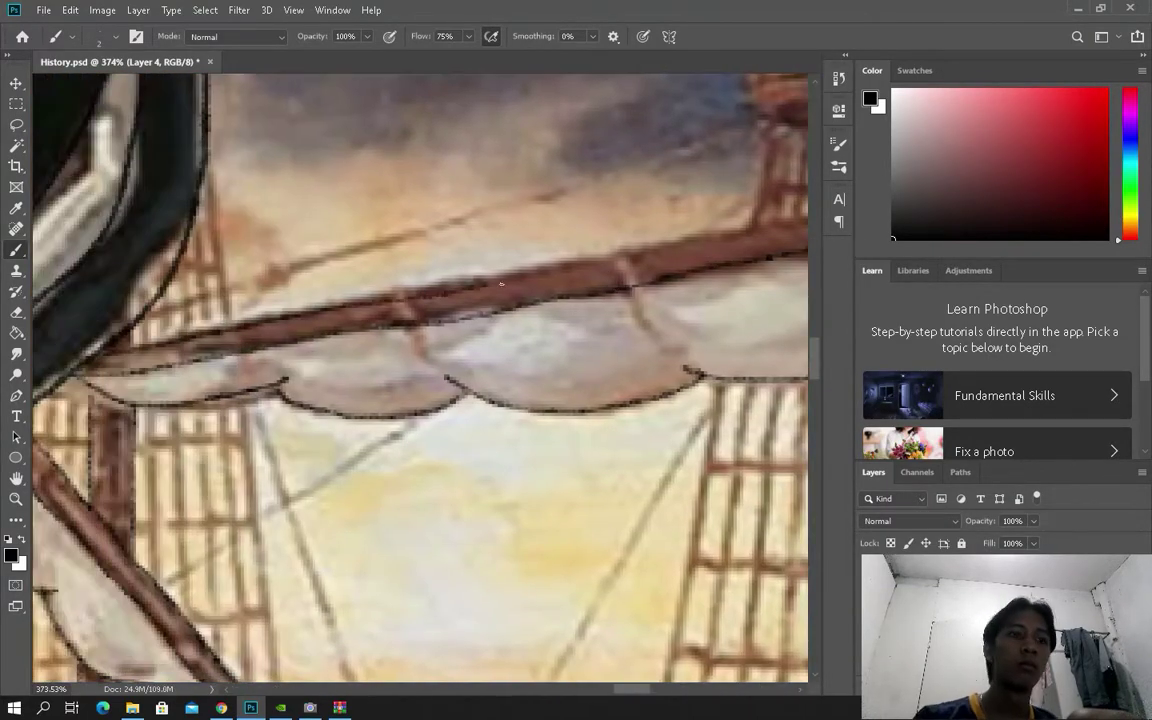
scroll(484, 288, "right", 3)
scroll(663, 249, "up", 2)
scroll(530, 305, "up", 1)
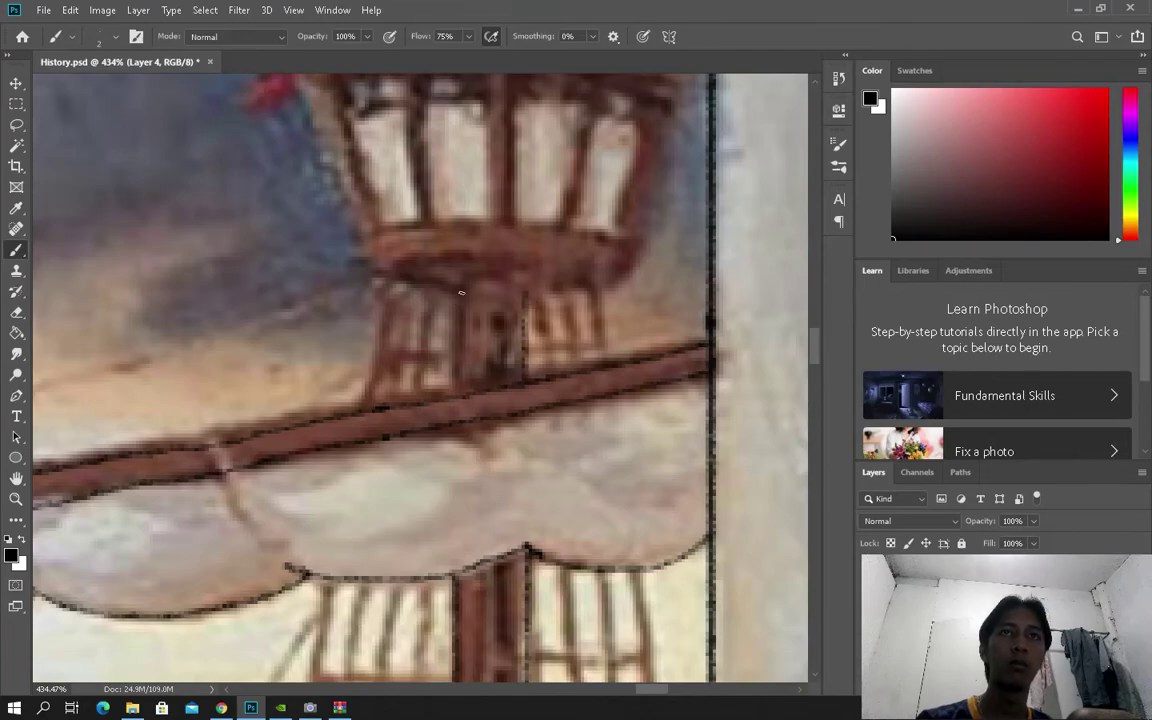
Step: Trace the crow's nest: its rim, slanted sides, window panels and curved base, plus the short mast section beneath it
left_click_drag(462, 241, 531, 291)
left_click_drag(416, 283, 305, 135)
scroll(416, 283, "up", 2)
mouse_move(590, 330)
left_mouse_down()
mouse_move(625, 118)
mouse_move(331, 232)
left_mouse_up()
mouse_move(438, 166)
left_mouse_down()
mouse_move(400, 262)
mouse_move(366, 166)
mouse_move(320, 270)
mouse_move(530, 268)
left_mouse_up()
left_click_drag(587, 185, 552, 275)
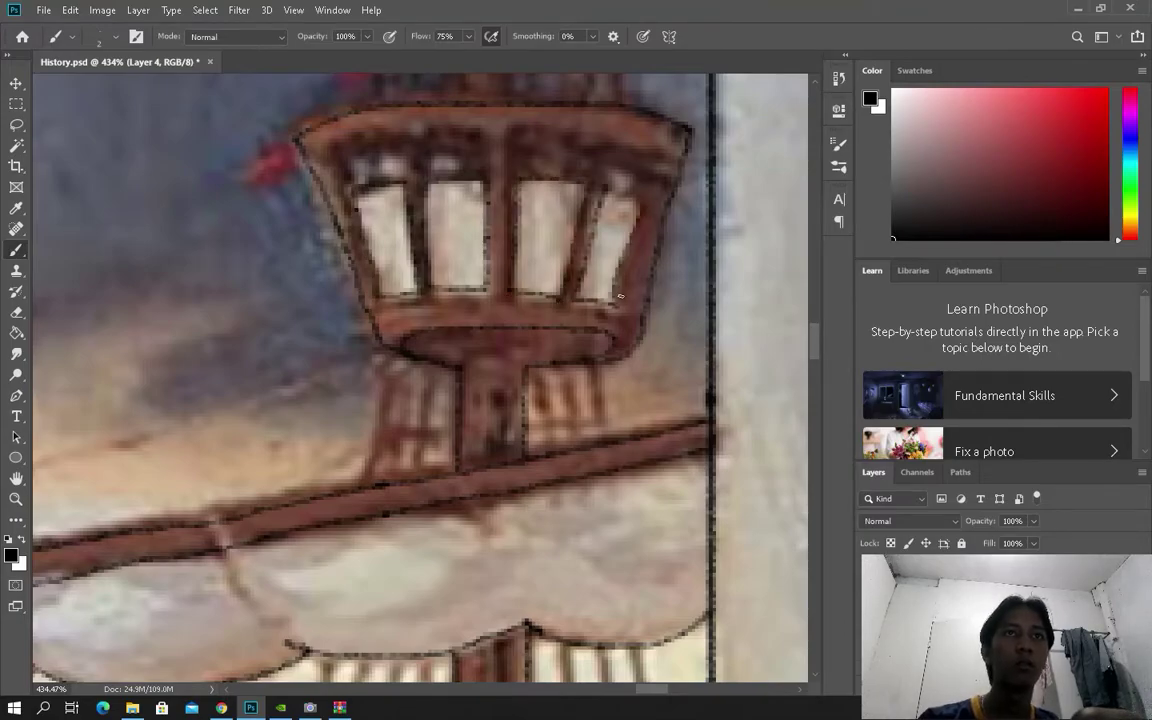
scroll(520, 290, "down", 2)
scroll(520, 290, "up", 2)
scroll(520, 290, "up", 1)
scroll(520, 290, "down", 3)
scroll(520, 290, "up", 3)
mouse_move(458, 140)
left_mouse_down()
mouse_move(458, 296)
mouse_move(431, 303)
left_mouse_up()
Step: Trace the upper yard and scalloped furled sail above the crow's nest, undoing a misplaced stroke
scroll(450, 290, "up", 2)
left_click_drag(495, 245, 738, 260)
mouse_move(449, 245)
left_mouse_down()
mouse_move(105, 240)
mouse_move(541, 270)
left_mouse_up()
scroll(700, 420, "down", 4)
scroll(420, 380, "left", 3)
key("ctrl+z")
left_click_drag(105, 270, 611, 272)
Step: Trace the topmast's vertical sides, the cap above them and the rounded finial at its tip
scroll(507, 223, "up", 2)
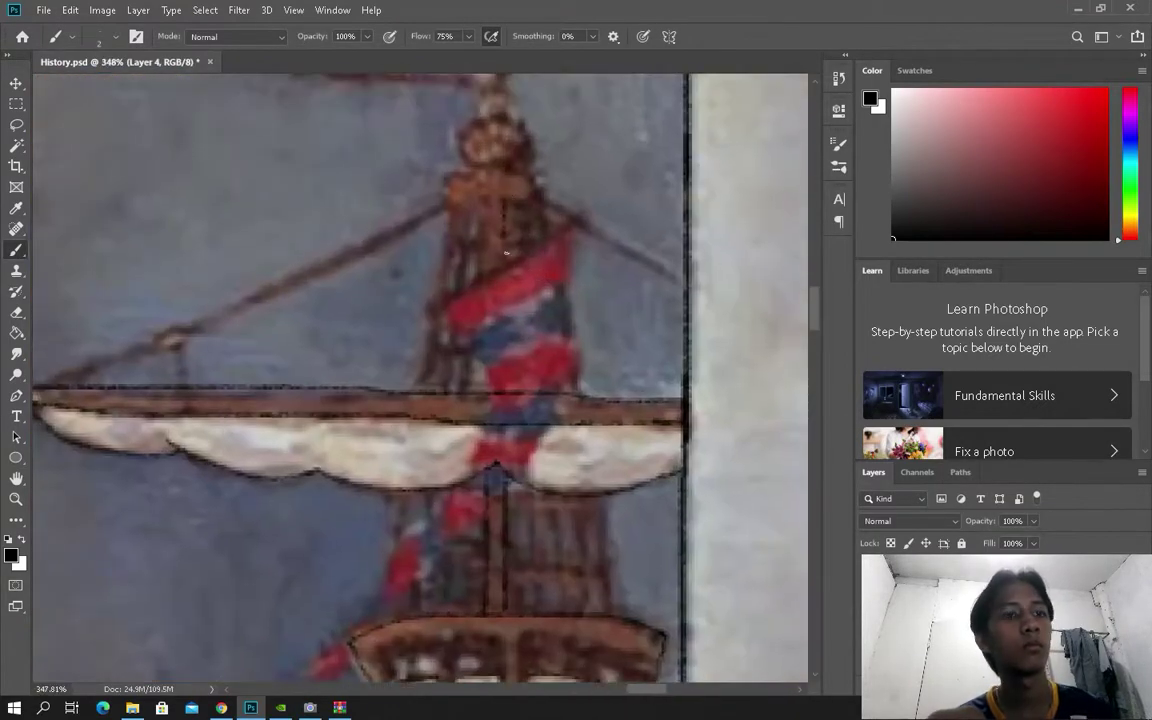
scroll(487, 379, "up", 3)
scroll(470, 350, "up", 3)
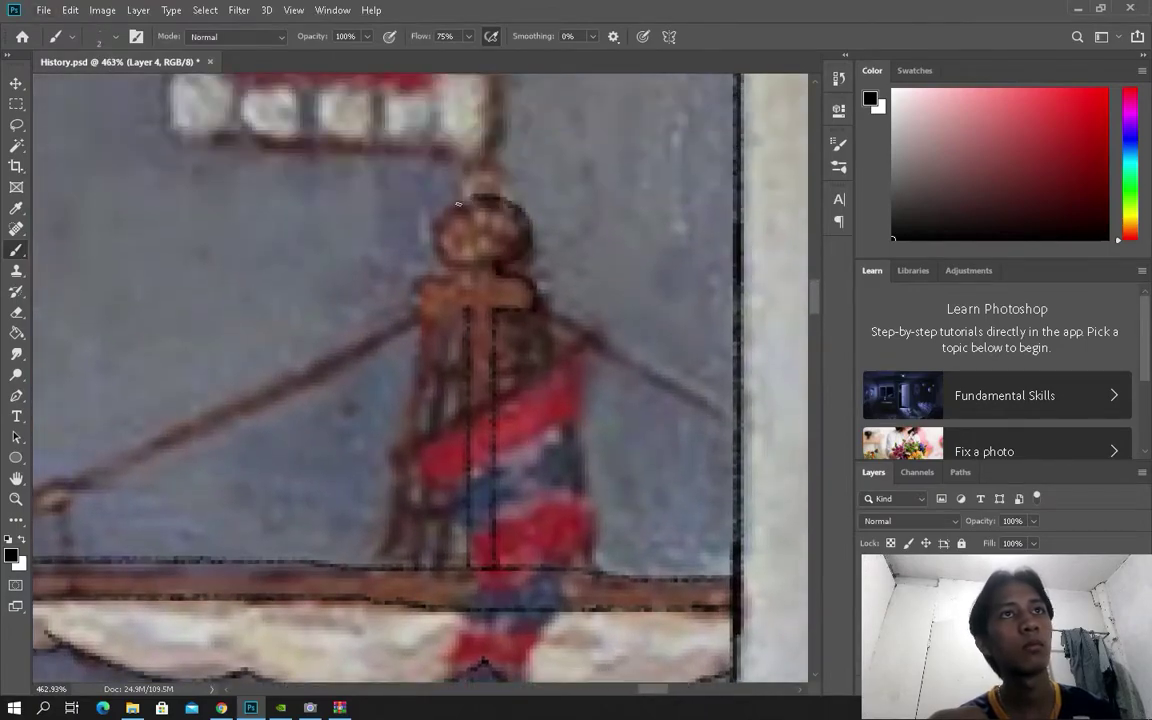
scroll(440, 315, "down", 1)
scroll(486, 277, "up", 3)
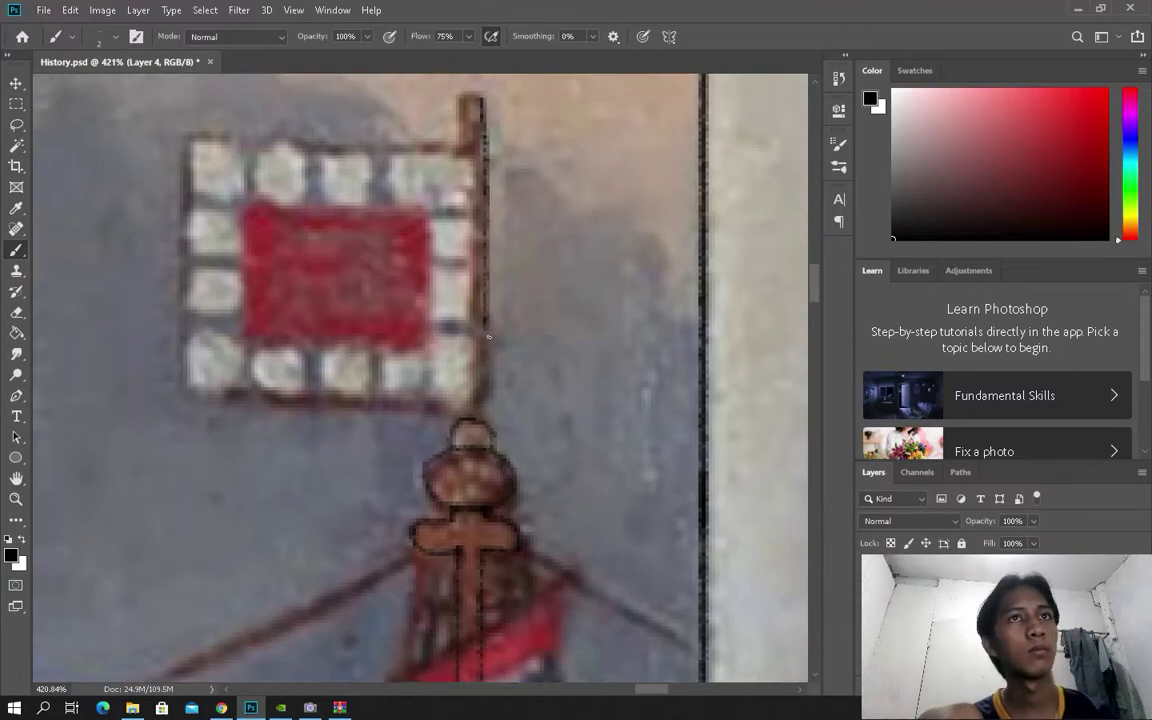
Step: Outline the flagpole, flag and red center, and draw thicker black dividers between the flag's white border squares
mouse_move(487, 277)
left_mouse_down()
mouse_move(470, 98)
mouse_move(468, 420)
left_mouse_up()
mouse_move(465, 148)
left_mouse_down()
mouse_move(187, 146)
mouse_move(465, 410)
left_mouse_up()
left_click_drag(424, 212, 430, 214)
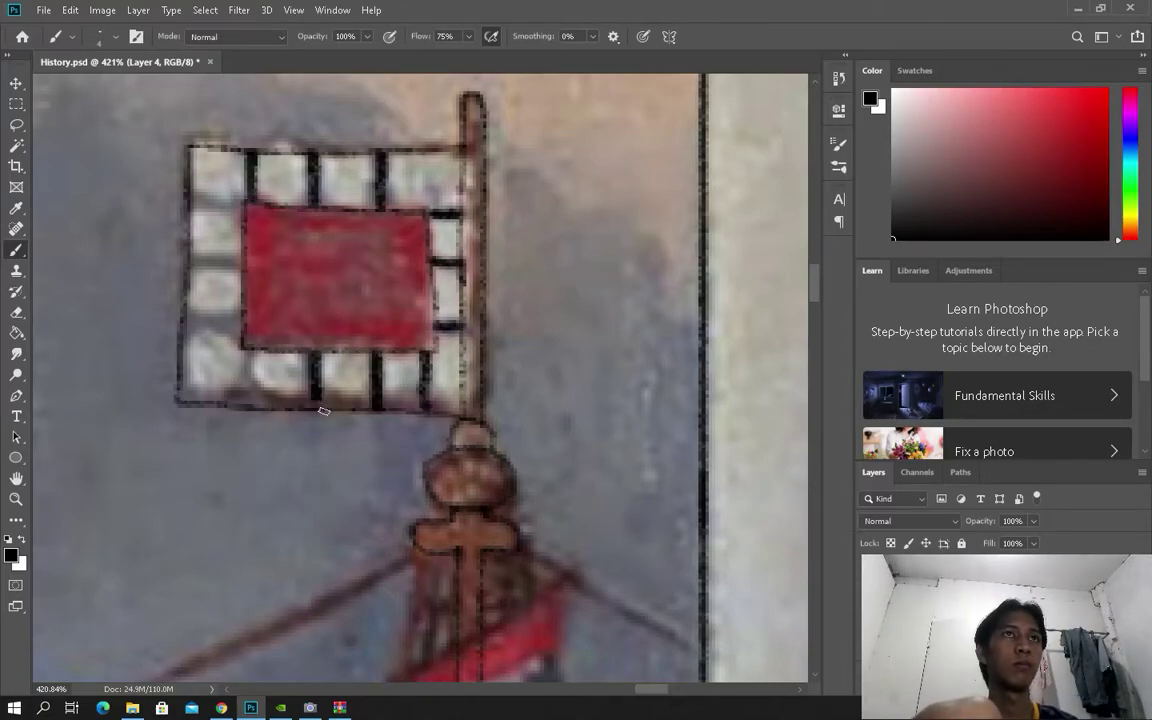
Step: Trace the stay ropes running from the mast cap to the upper yard's tip and to the stone column
scroll(246, 216, "down", 5)
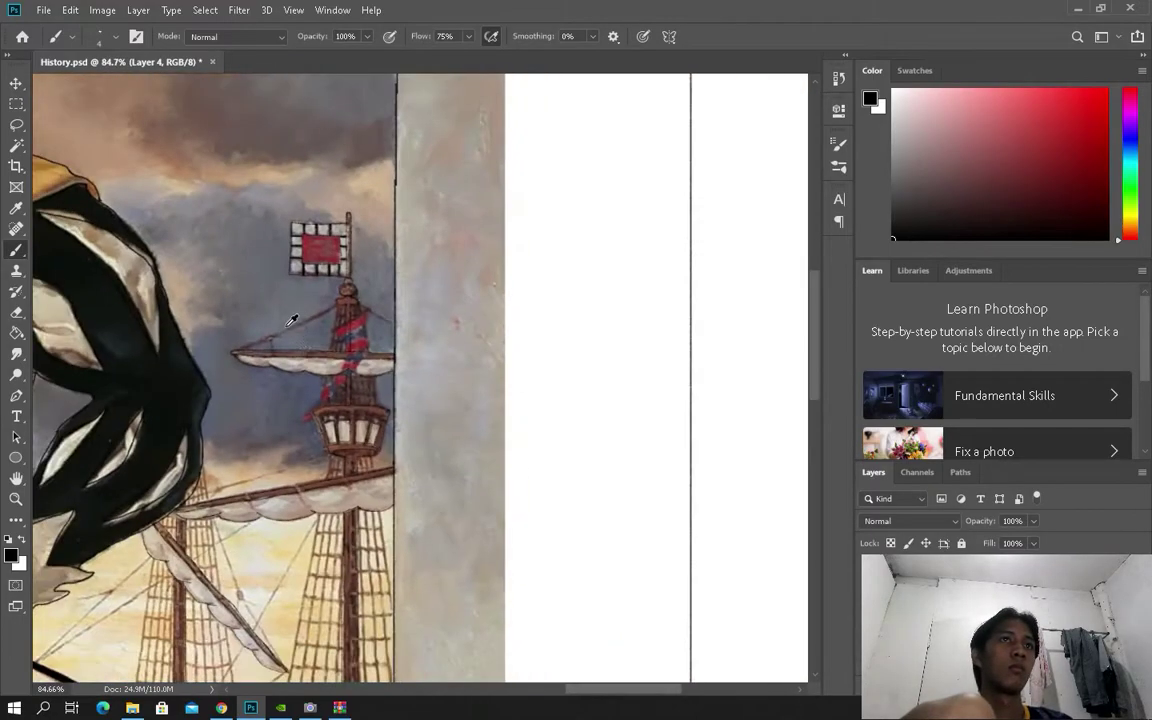
scroll(433, 271, "up", 5)
scroll(430, 274, "down", 4)
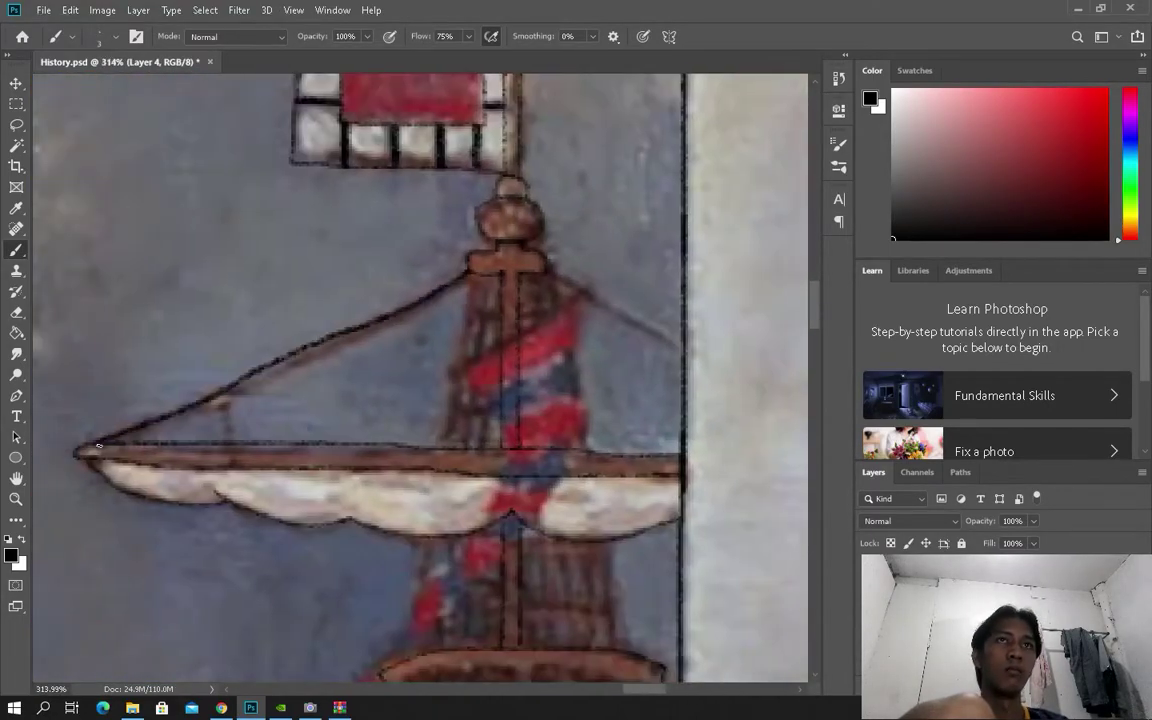
scroll(467, 457, "up", 4)
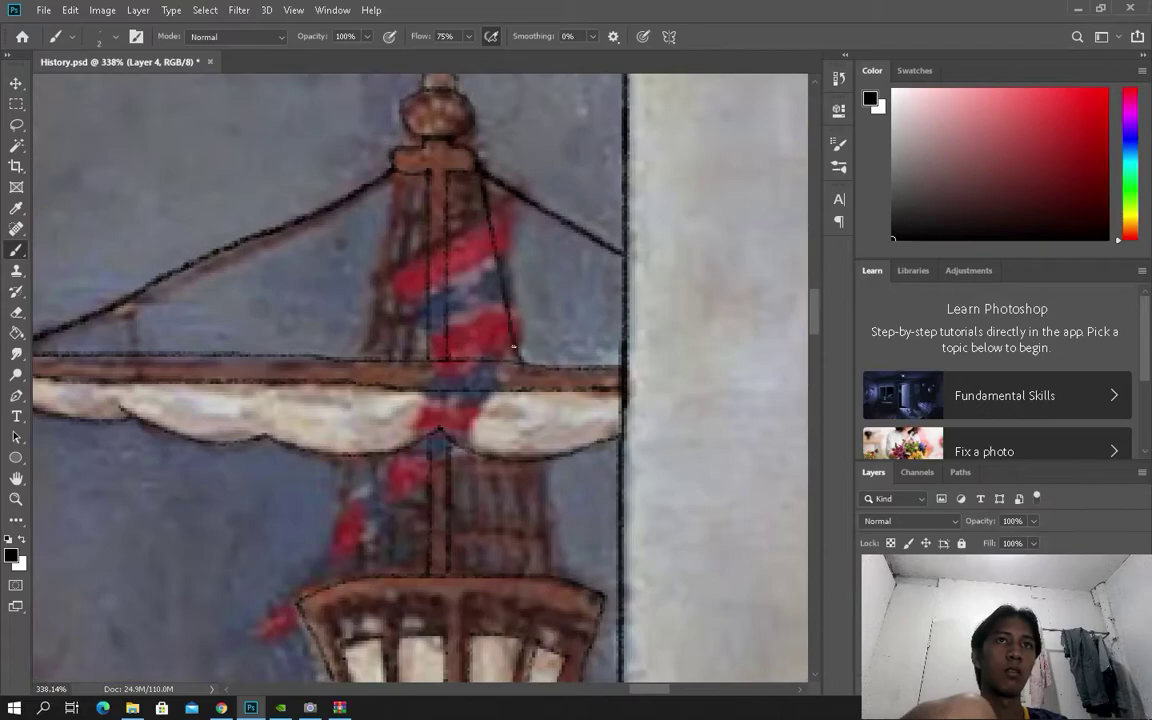
Step: Trace the shroud netting beside the topmast, both above the upper yard and between its sail and the crow's nest
scroll(467, 300, "down", 3)
scroll(467, 96, "up", 3)
left_click_drag(380, 208, 402, 184)
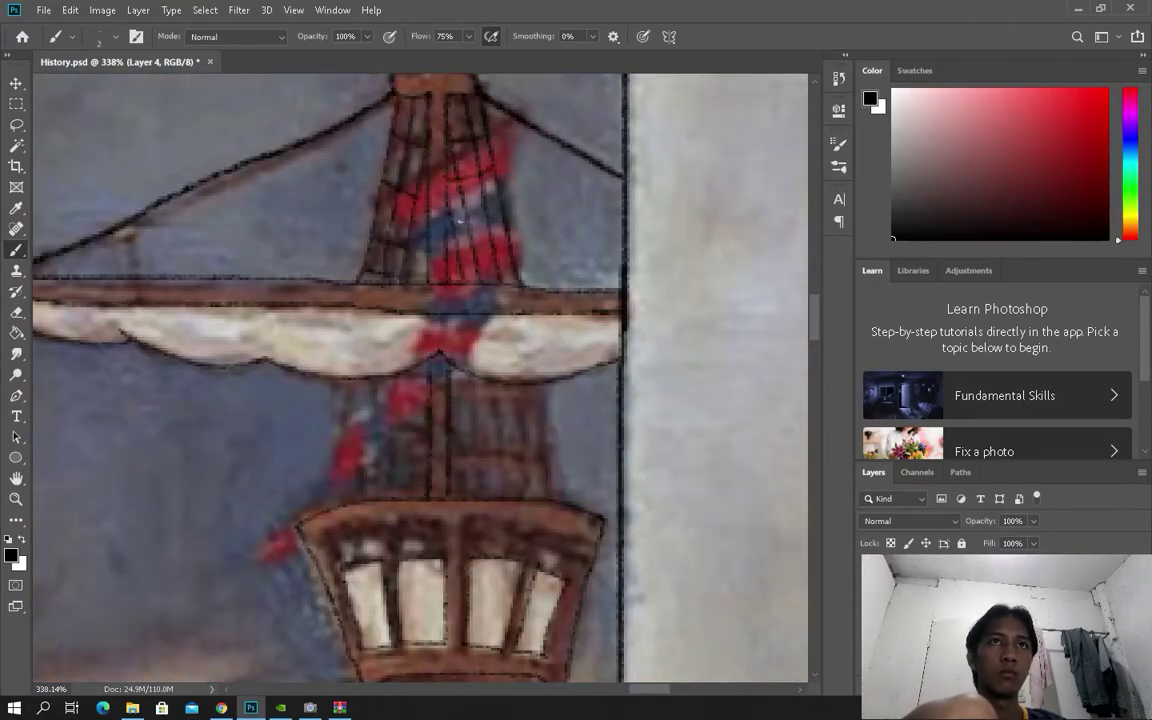
scroll(467, 266, "down", 3)
scroll(365, 189, "up", 3)
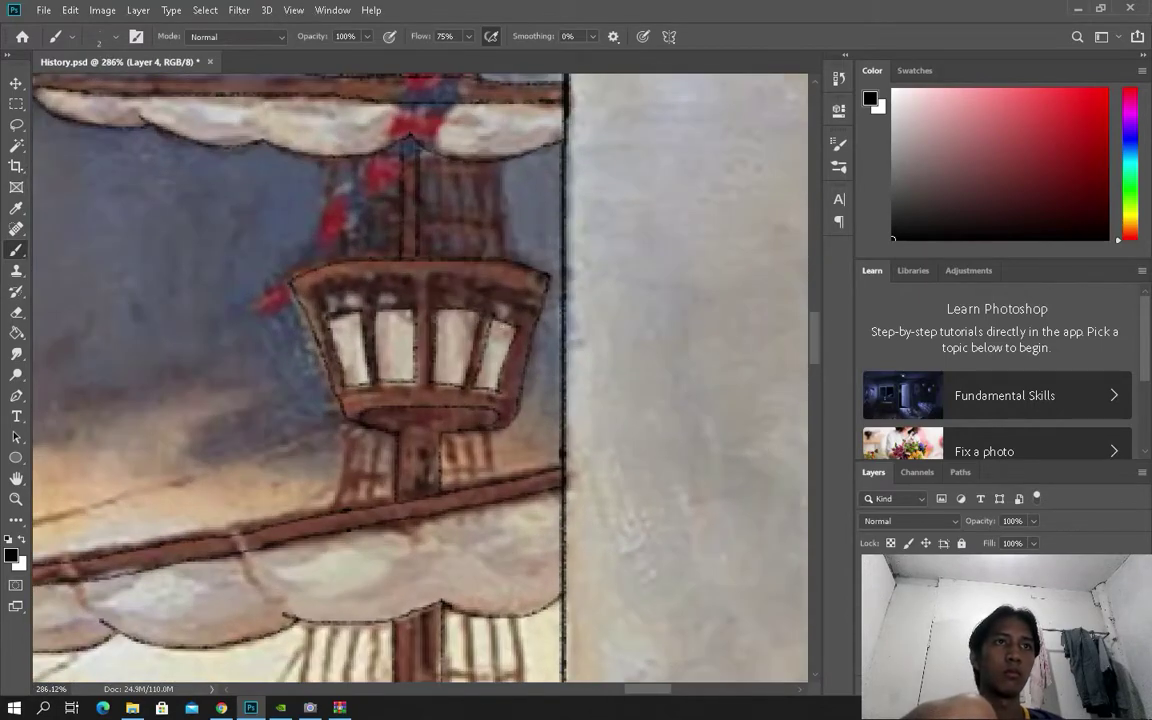
scroll(495, 262, "up", 2)
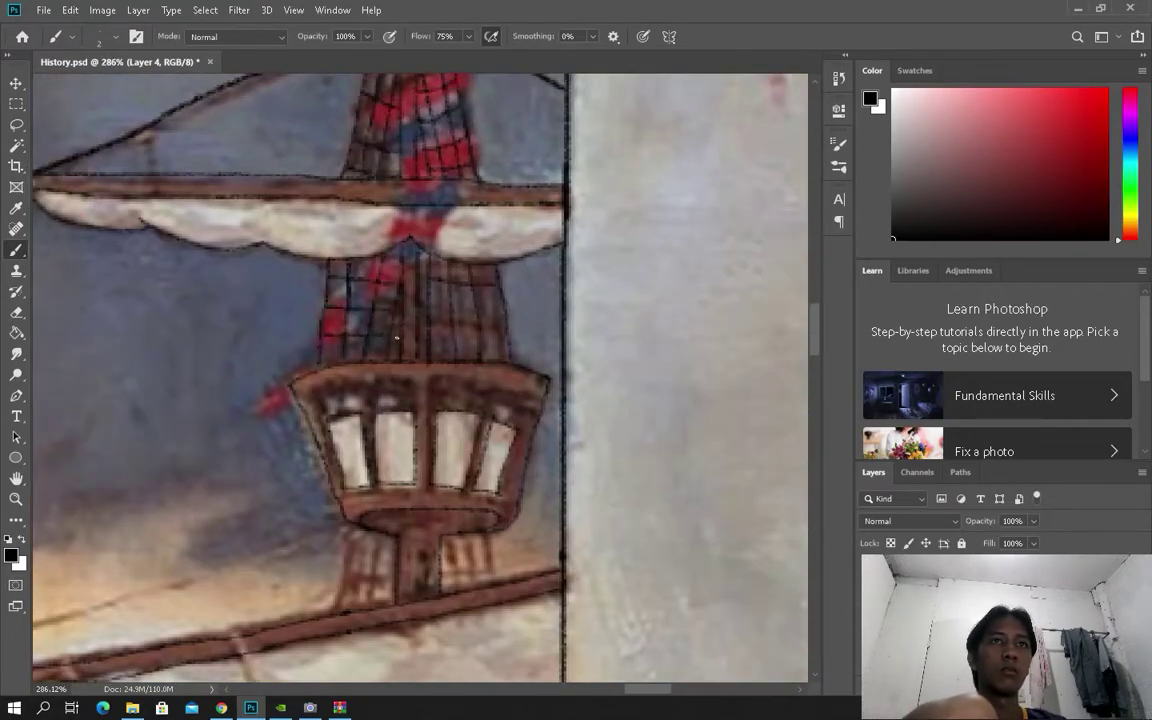
Step: Trace the long vertical shroud ropes and their horizontal rungs on both sides of the mast beside the stone column
scroll(509, 315, "down", 5)
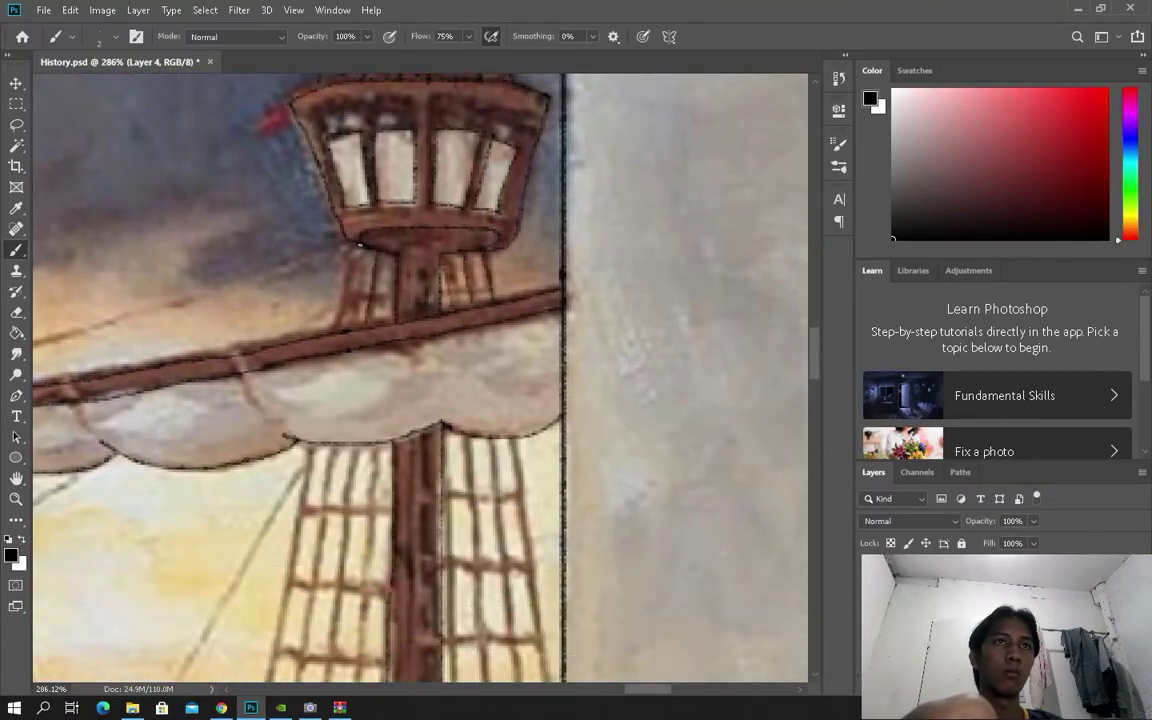
scroll(479, 341, "down", 6)
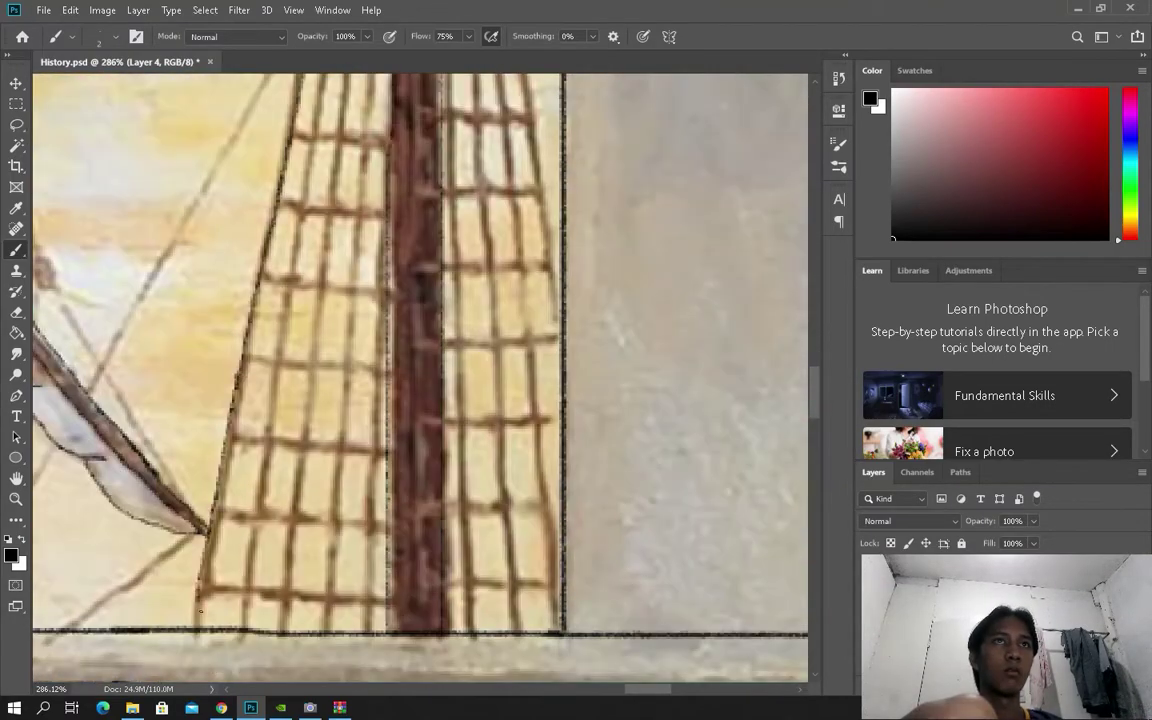
scroll(479, 341, "up", 2)
scroll(479, 341, "down", 2)
scroll(420, 378, "up", 3)
scroll(420, 378, "down", 3)
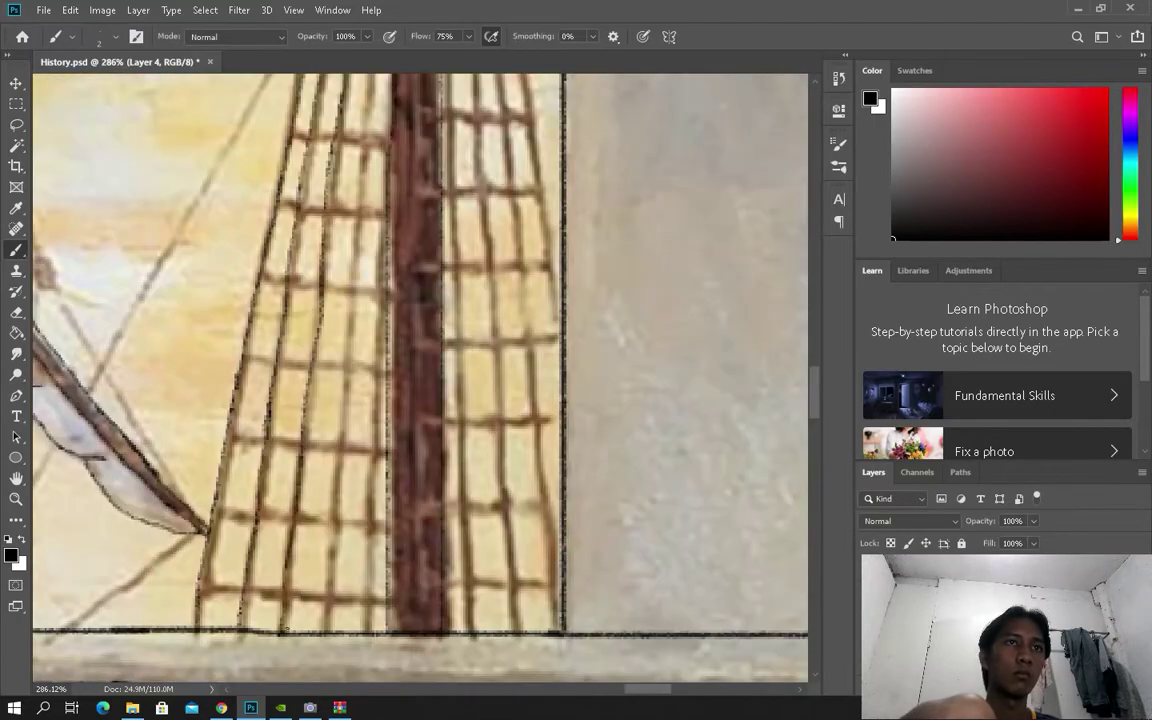
scroll(420, 378, "down", 1)
left_click_drag(424, 311, 452, 580)
mouse_move(386, 144)
left_mouse_down()
mouse_move(424, 583)
mouse_move(393, 573)
left_mouse_up()
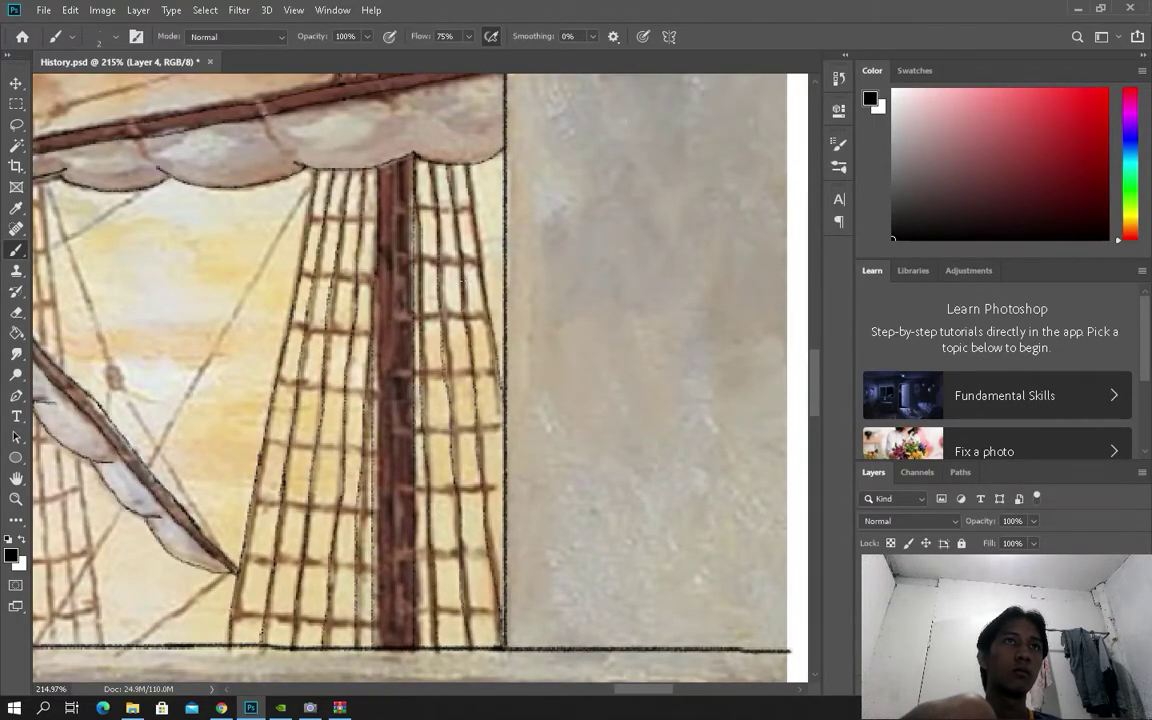
scroll(456, 494, "down", 2)
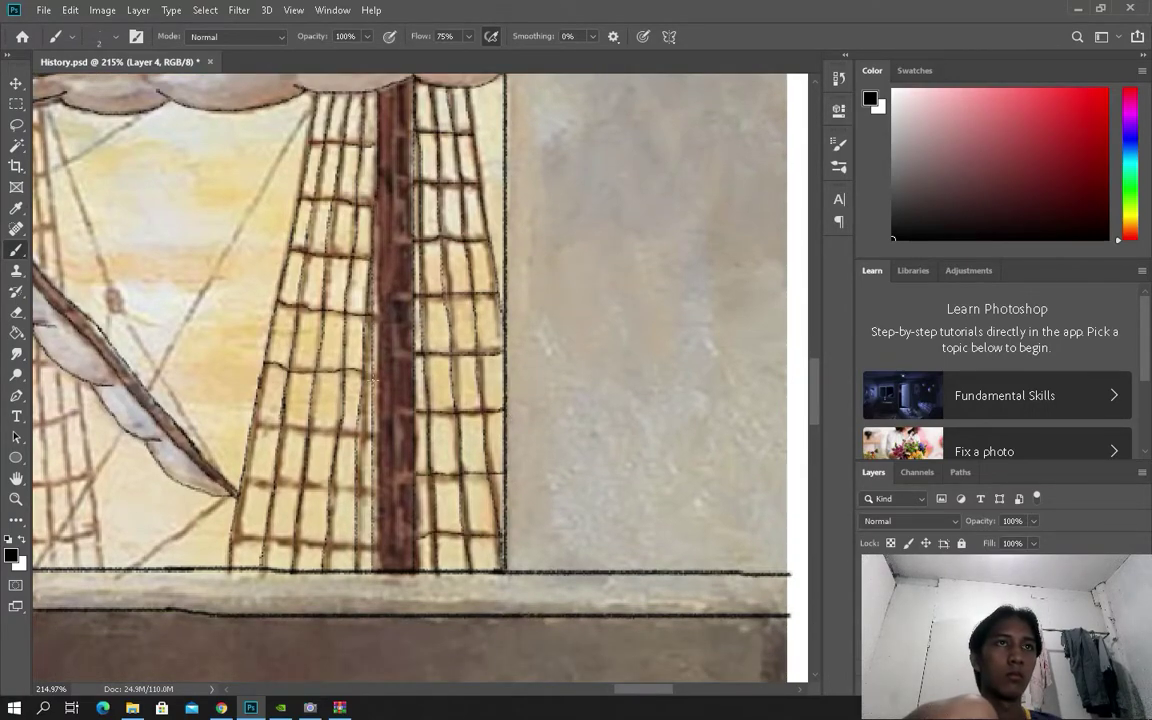
Step: Trace the vertical shroud ropes between the other mast and the diagonal sail, continuing them below the sail to the ledge
scroll(420, 378, "up", 3)
scroll(420, 378, "up", 2)
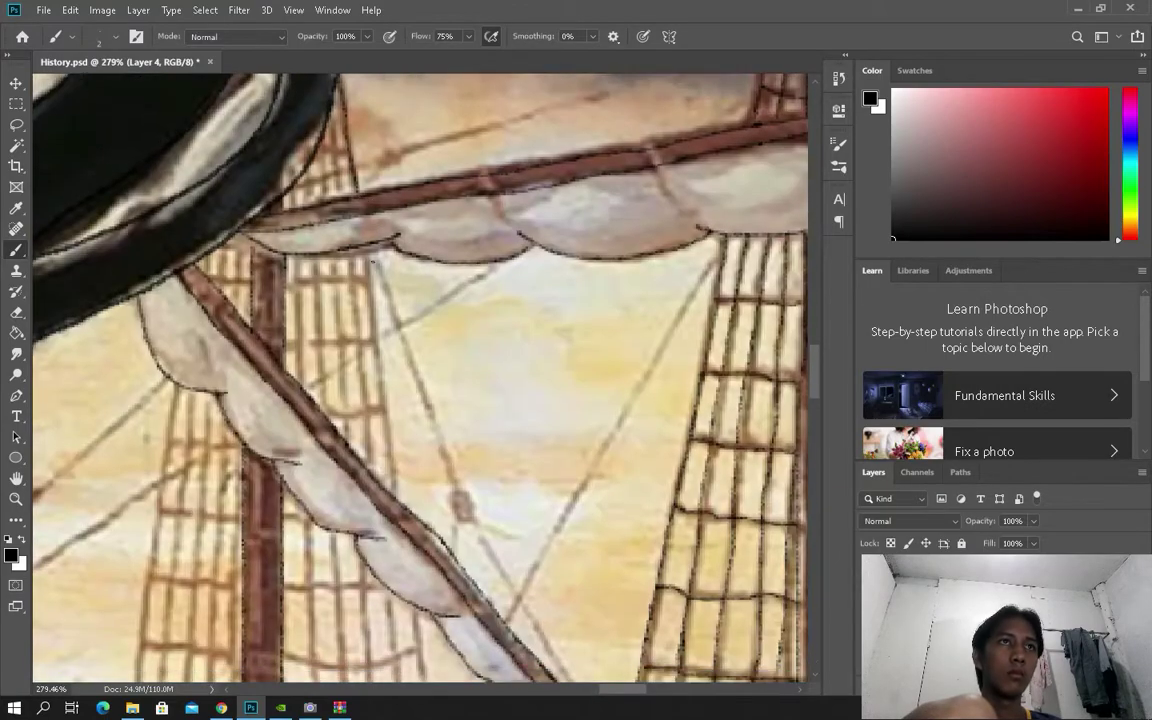
left_click_drag(346, 223, 358, 457)
left_click_drag(318, 223, 338, 433)
mouse_move(298, 223)
left_mouse_down()
mouse_move(322, 409)
mouse_move(294, 374)
left_mouse_up()
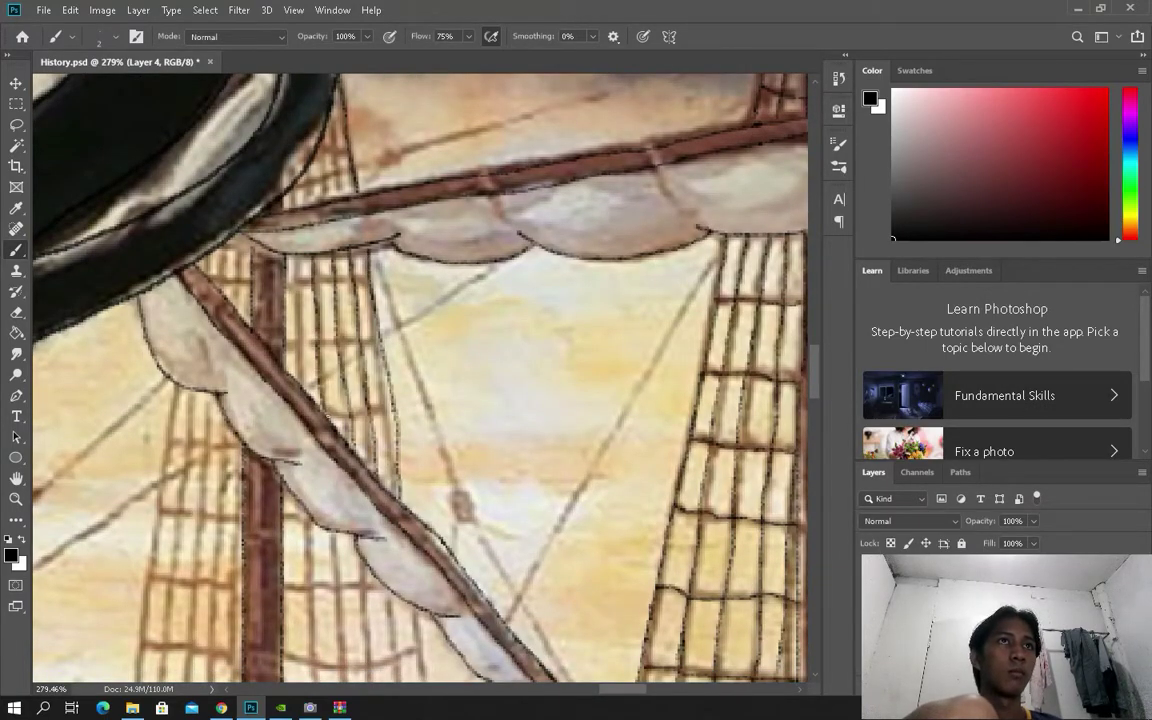
scroll(421, 423, "down", 5)
left_click_drag(375, 360, 400, 526)
left_click_drag(352, 328, 371, 528)
left_click_drag(326, 259, 345, 531)
left_click_drag(298, 235, 318, 526)
left_click_drag(274, 215, 283, 528)
Step: Trace the ropes on the other side of that mast, undoing a misplaced one, and add horizontal rungs to its shrouds
scroll(283, 528, "up", 1)
mouse_move(212, 191)
left_mouse_down()
mouse_move(206, 563)
mouse_move(176, 560)
left_mouse_up()
key("ctrl+z")
mouse_move(189, 144)
left_mouse_down()
mouse_move(150, 566)
mouse_move(124, 560)
mouse_move(116, 416)
left_mouse_up()
scroll(330, 125, "up", 5)
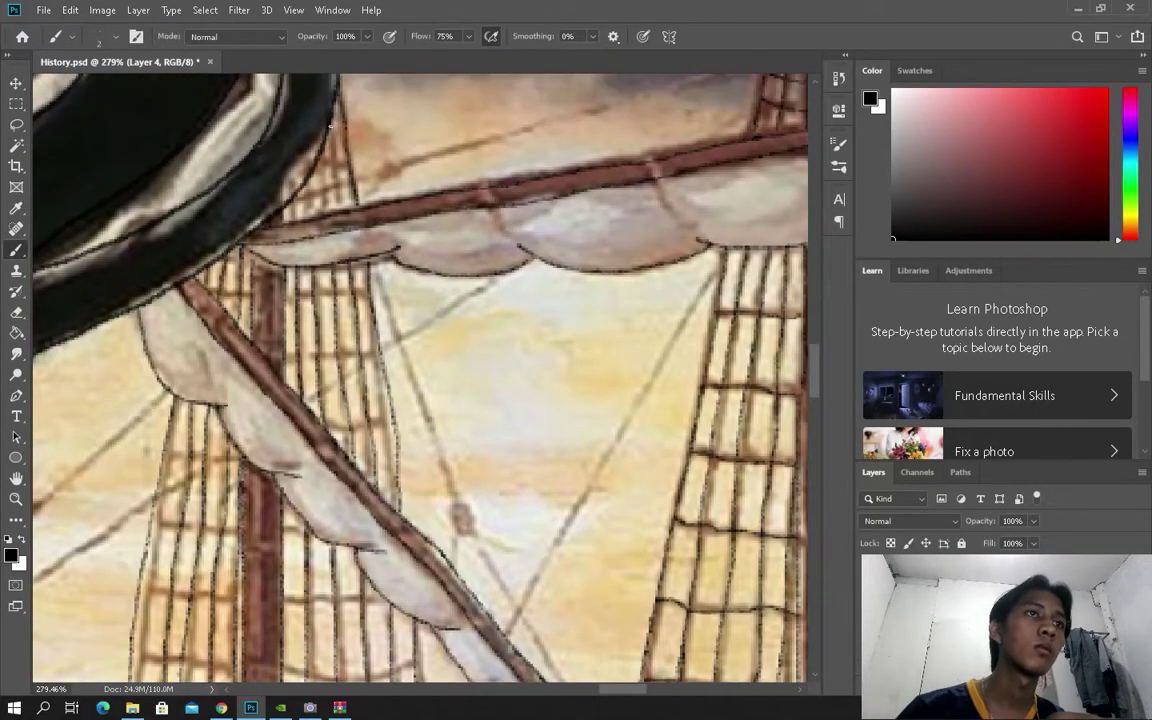
scroll(298, 198, "down", 7)
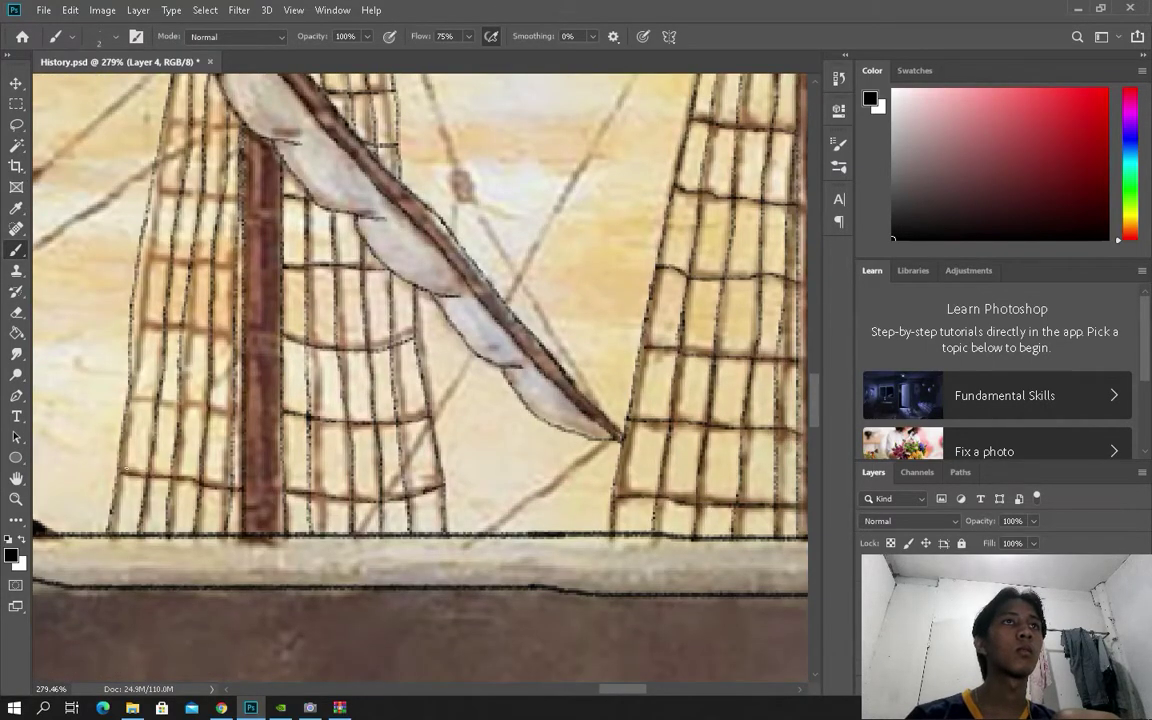
Step: Trace the edges of the beach shoreline and the breaking waves beside the stone pillar
scroll(445, 460, "down", 10)
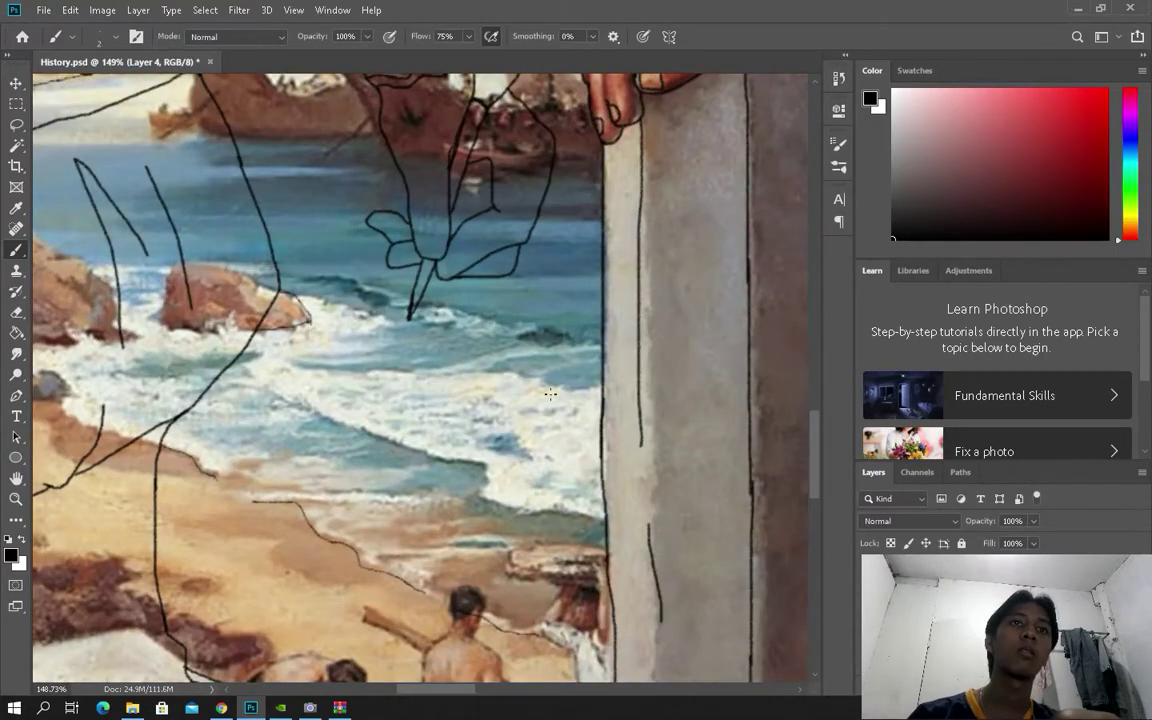
scroll(508, 410, "down", 3)
scroll(508, 410, "up", 2)
left_click_drag(508, 410, 470, 420)
scroll(309, 257, "down", 2)
scroll(309, 257, "up", 3)
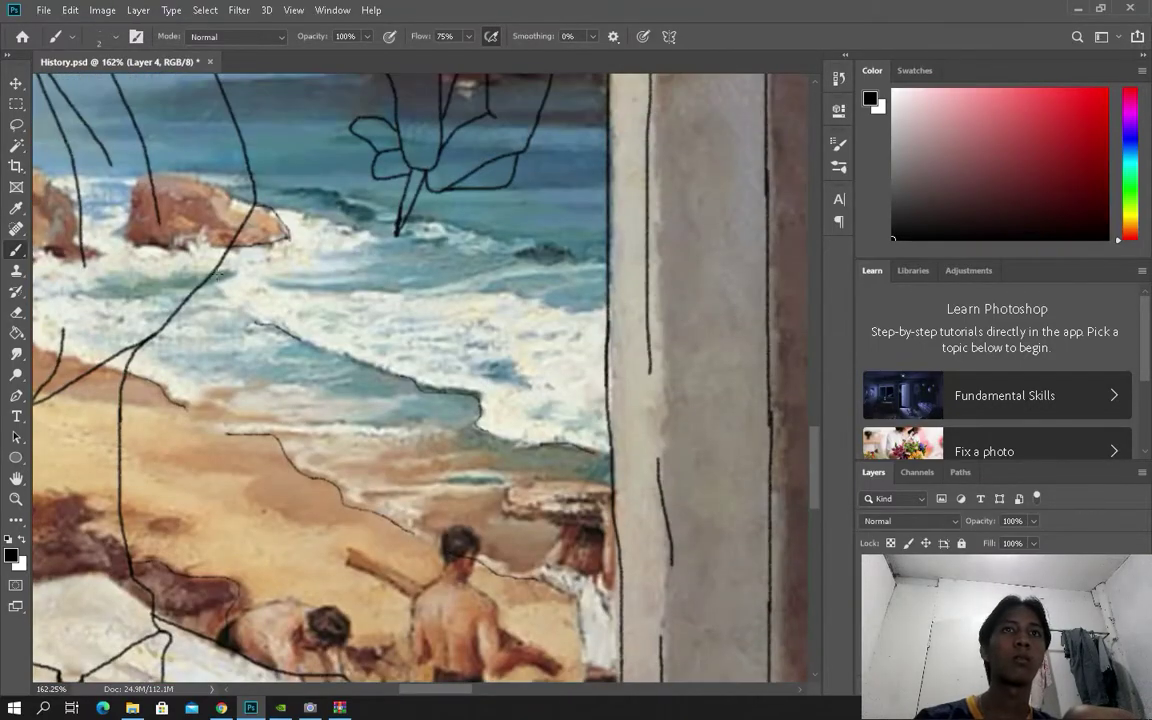
Step: Review the full canvas and hide the reference painting so only the line art shows on white
scroll(309, 257, "down", 6)
scroll(216, 154, "up", 2)
scroll(198, 383, "up", 3)
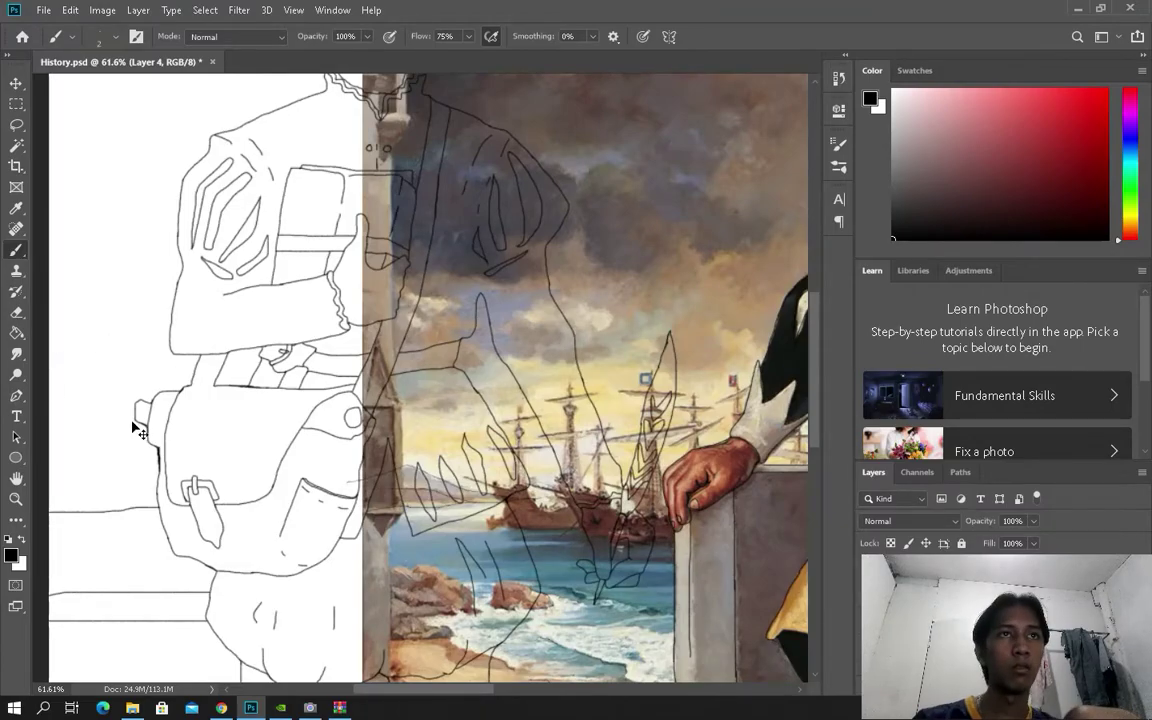
scroll(104, 420, "down", 1)
scroll(103, 467, "down", 5)
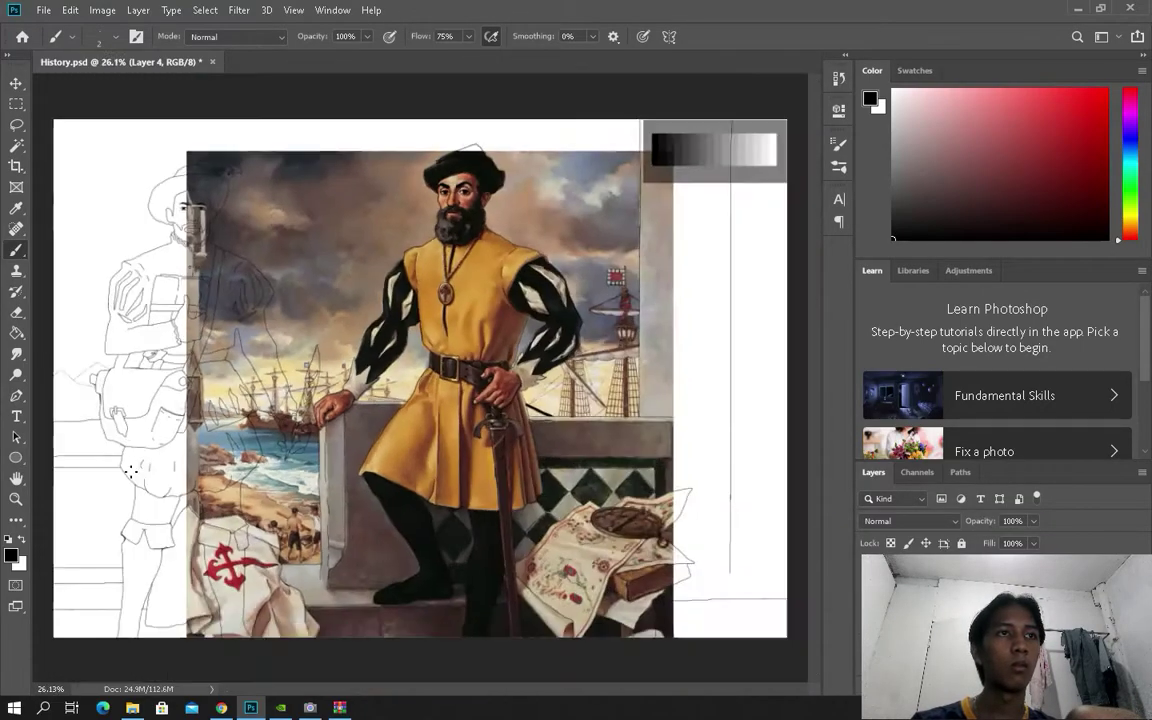
scroll(200, 440, "up", 2)
scroll(208, 465, "down", 3)
scroll(200, 300, "down", 1)
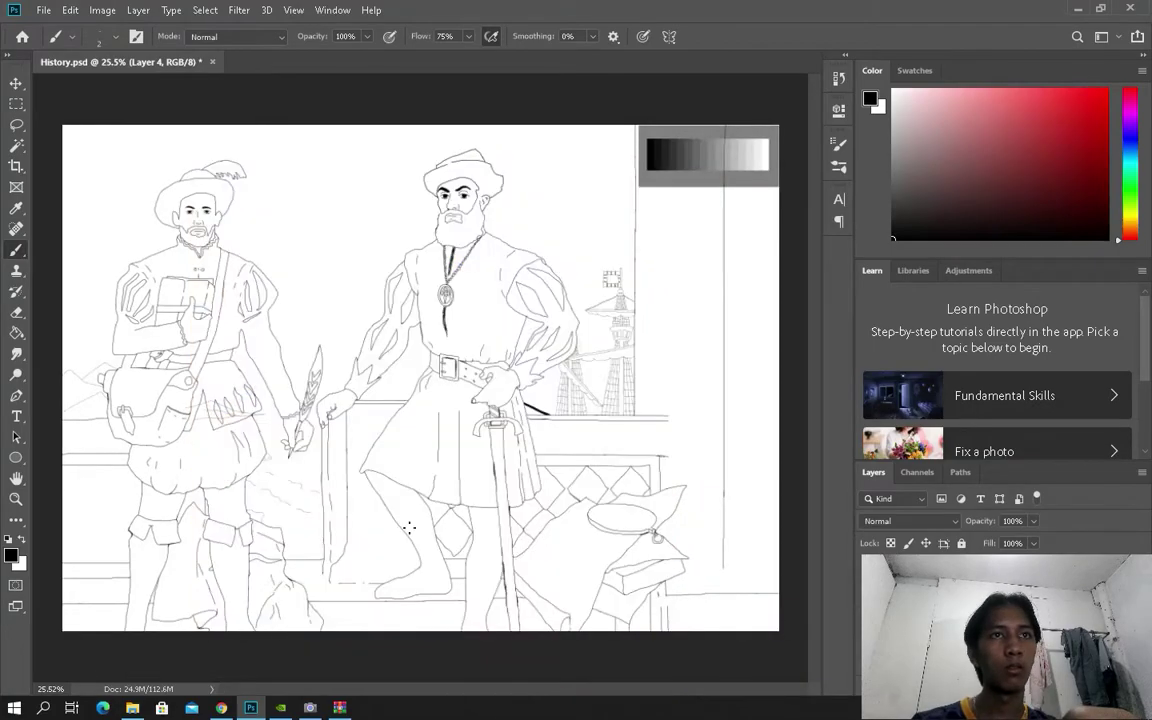
scroll(230, 433, "up", 3)
key("e")
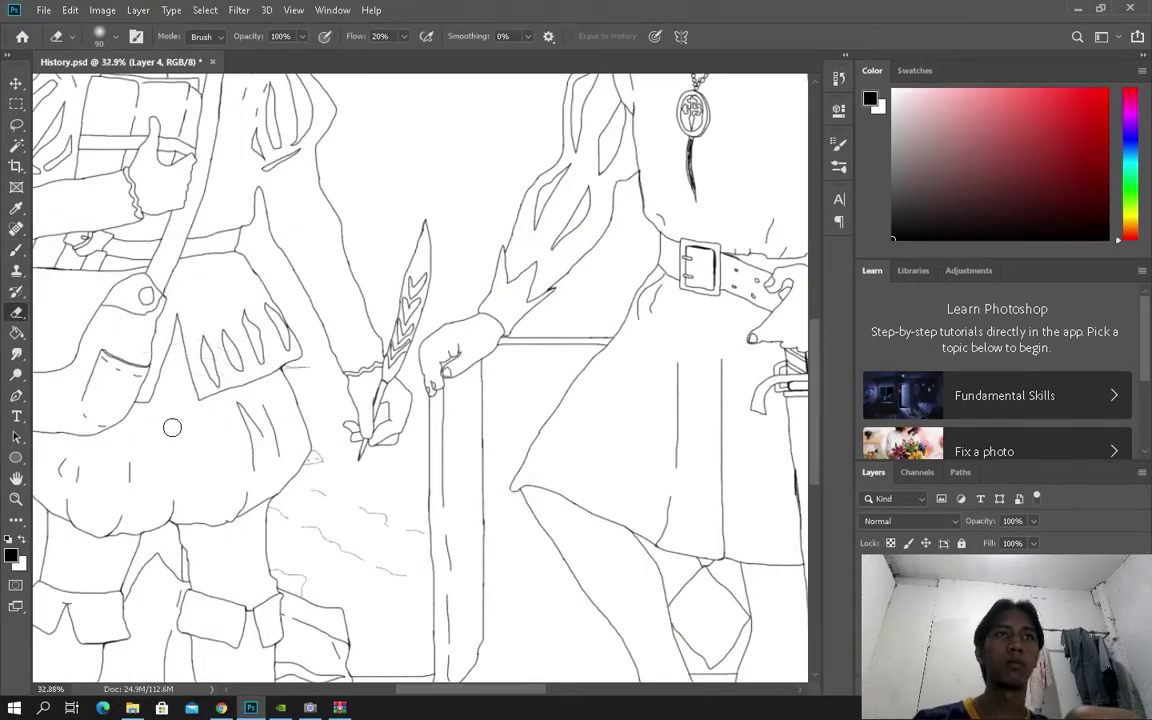
scroll(177, 428, "down", 5)
scroll(689, 591, "up", 1)
scroll(707, 535, "down", 1)
scroll(707, 540, "up", 3)
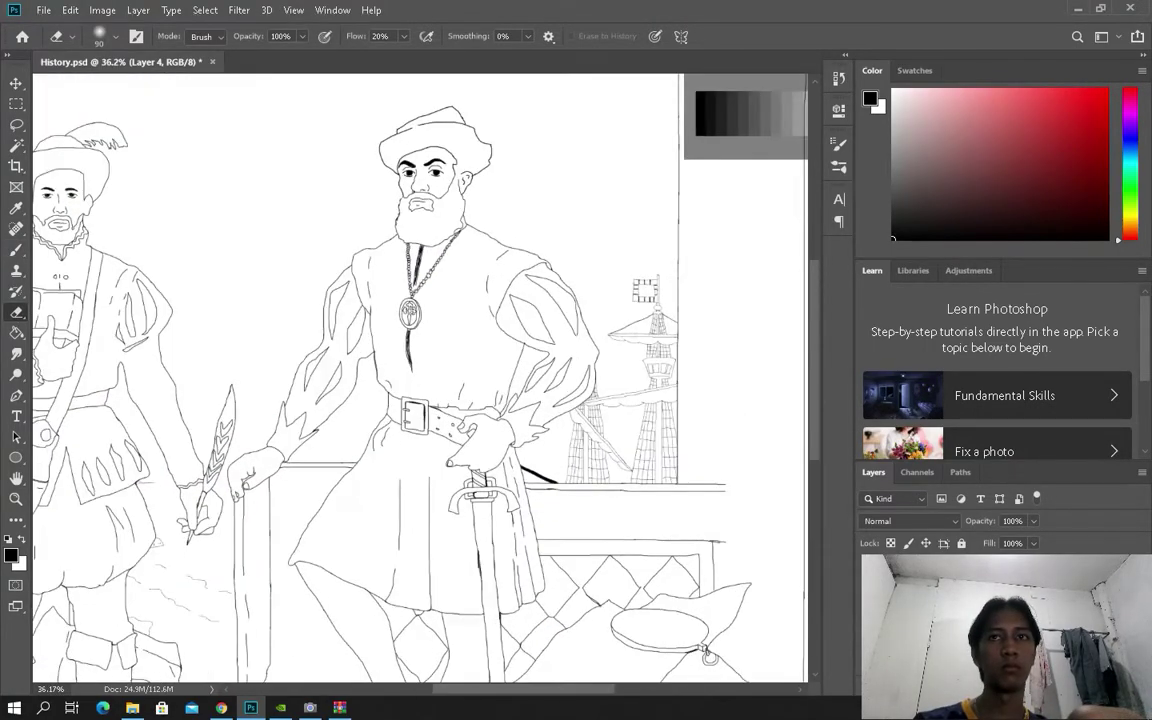
Step: Add a new layer for shading and choose a soft brush at size 62
key("b")
scroll(450, 193, "up", 2)
left_click(115, 36)
key("Escape")
scroll(449, 172, "up", 4)
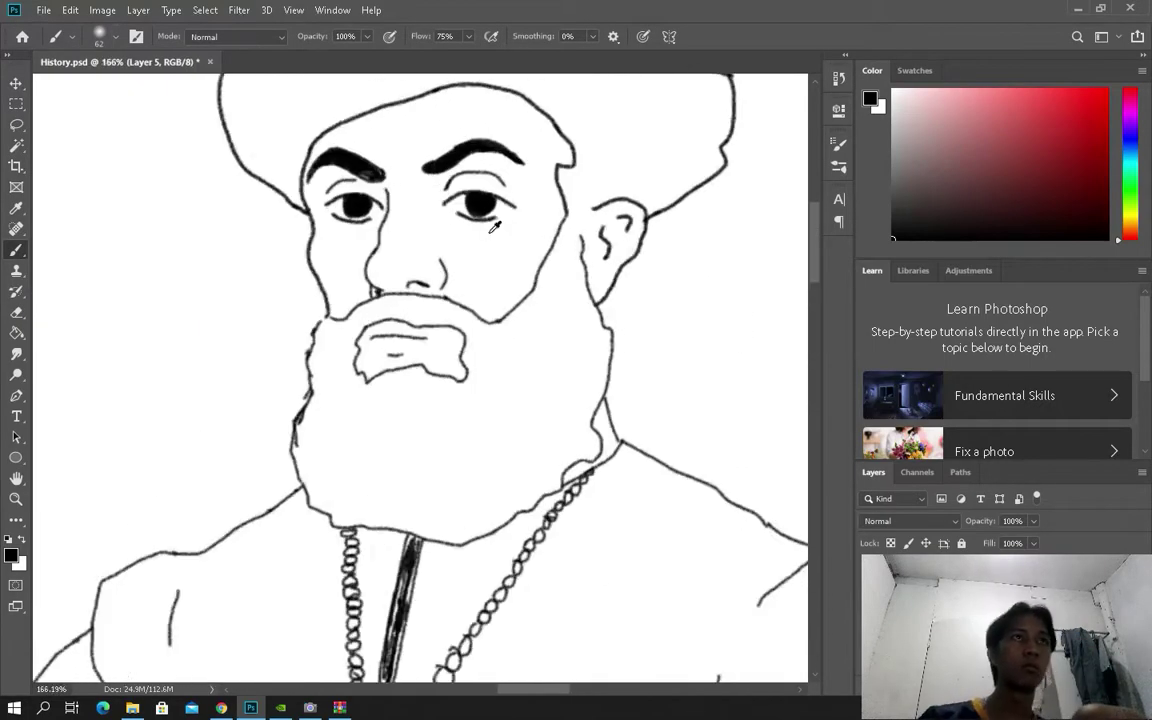
Step: Select the face area of the bearded man in the beret with the Magic Wand, ready for painting
key("w")
left_click(440, 250)
right_click(16, 145)
left_click(62, 165)
key("b")
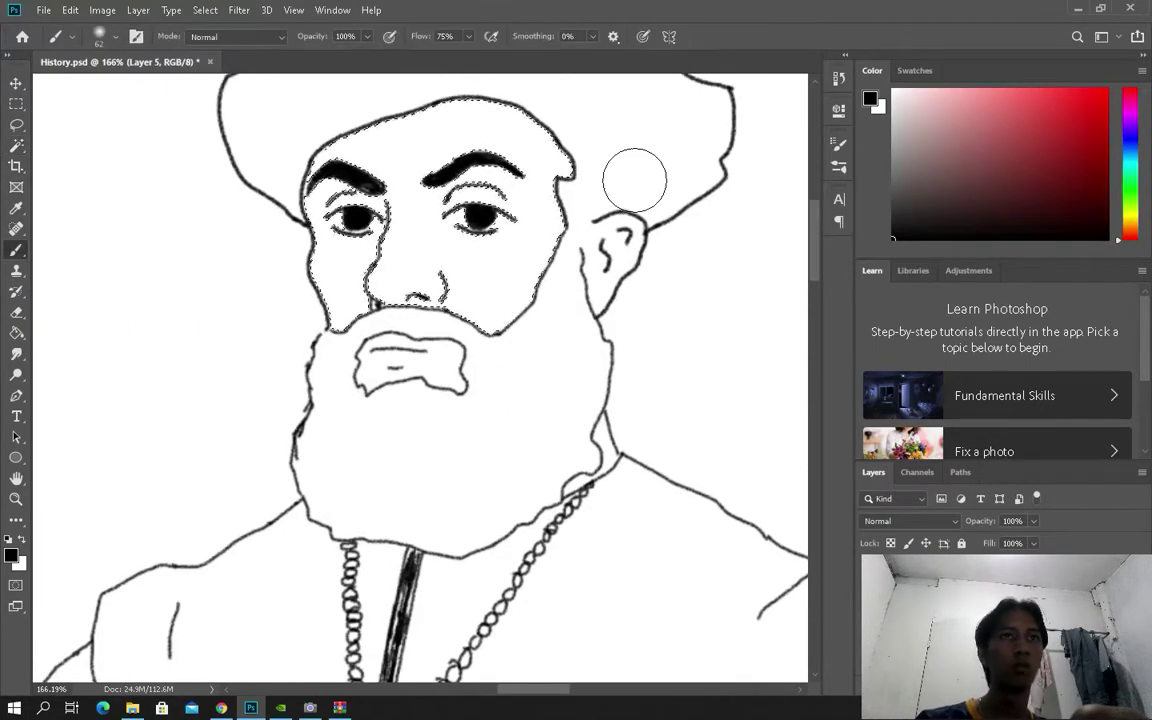
Step: Fill the selected face with a sampled dark gray and begin shading around the nose
scroll(600, 250, "down", 5)
key("i")
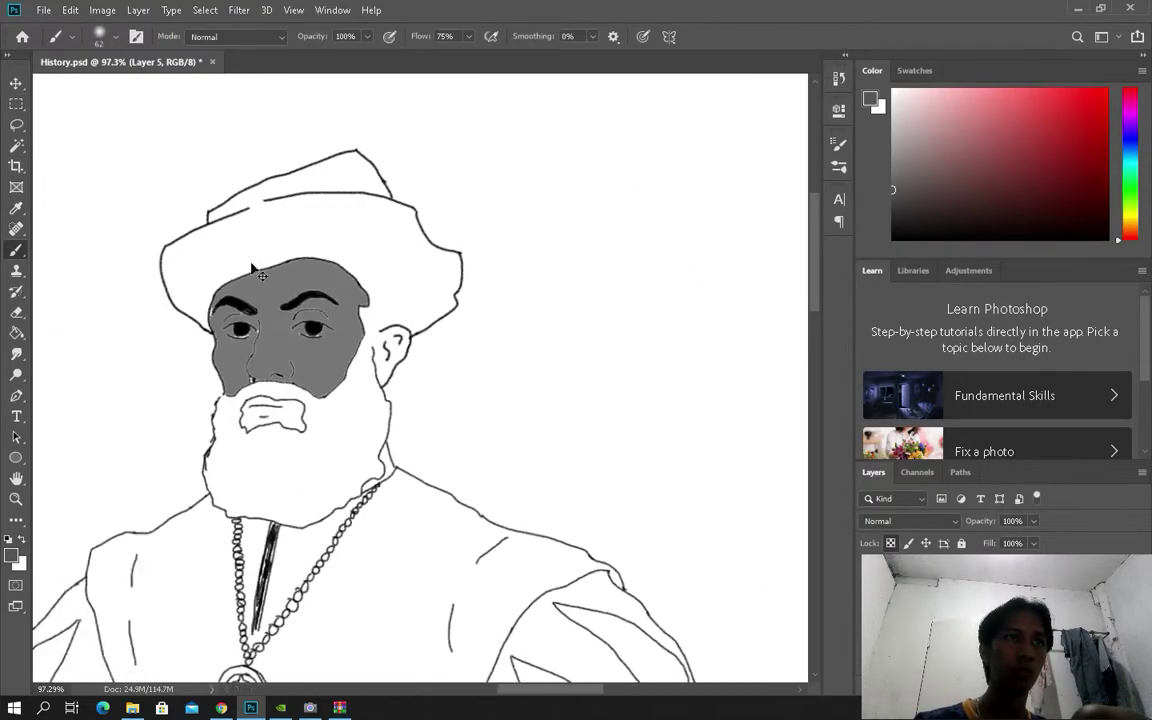
scroll(296, 252, "up", 2)
left_click_drag(265, 337, 273, 390)
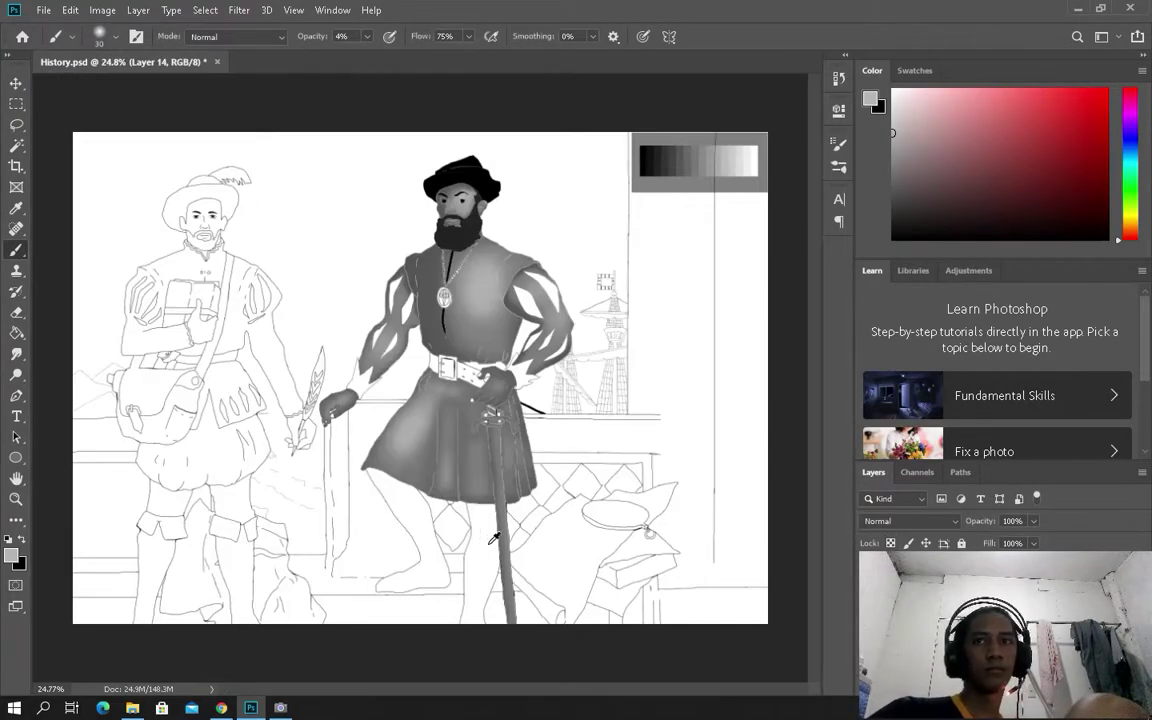
Step: Paint the four white gaps around the sword's grip and crossguard gray with a size 4 brush
scroll(470, 390, "up", 5)
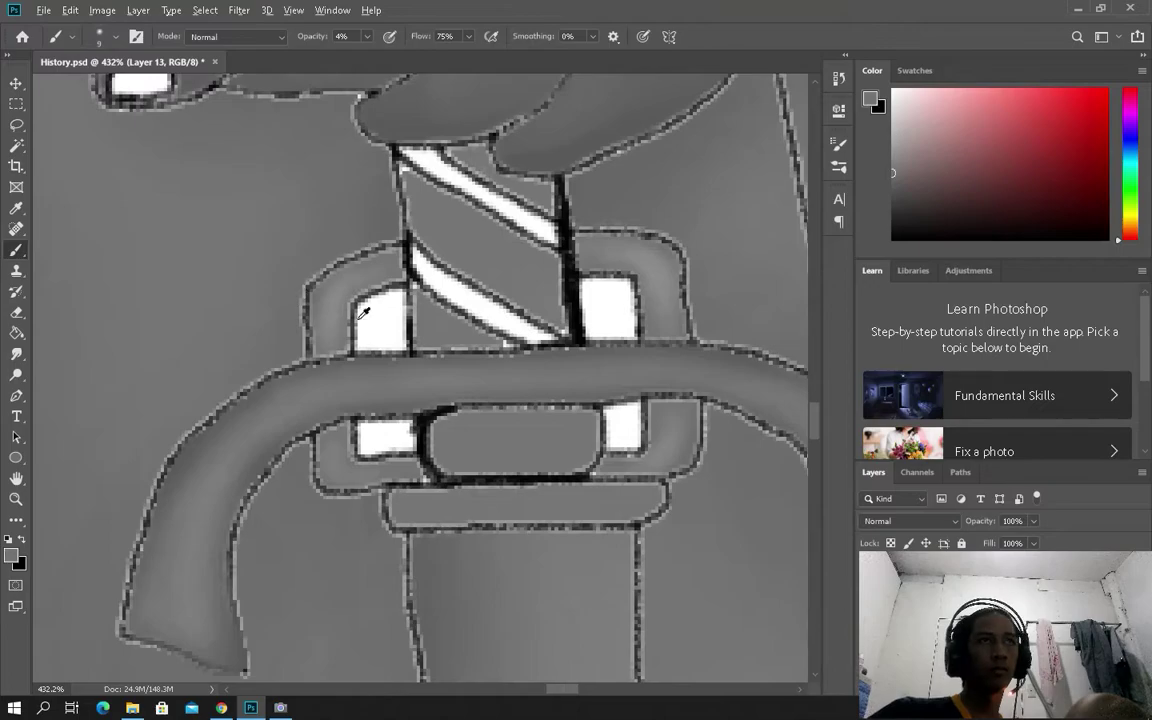
scroll(375, 318, "up", 3)
mouse_move(393, 324)
left_mouse_down()
mouse_move(385, 314)
mouse_move(380, 326)
left_mouse_up()
mouse_move(395, 320)
left_mouse_down()
mouse_move(370, 290)
mouse_move(380, 340)
left_mouse_up()
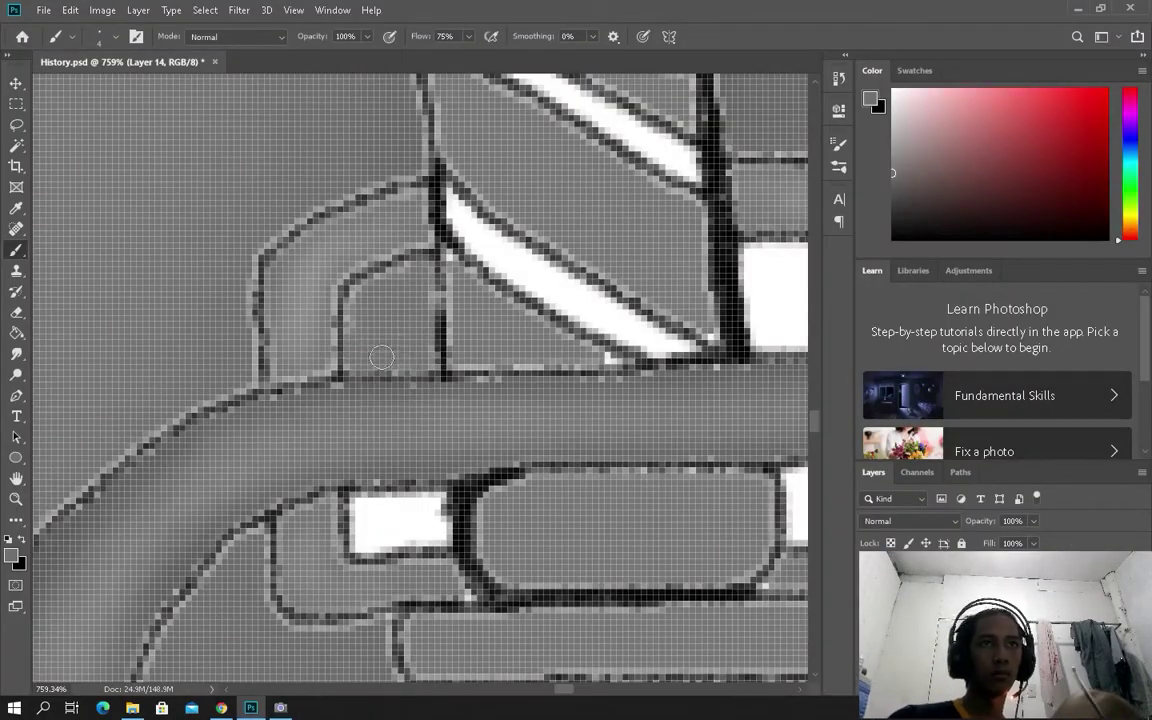
left_click_drag(320, 290, 355, 240)
scroll(500, 300, "right", 3)
mouse_move(600, 230)
left_mouse_down()
mouse_move(700, 300)
mouse_move(645, 300)
mouse_move(650, 330)
left_mouse_up()
left_click_drag(670, 475, 680, 530)
left_click_drag(239, 514, 286, 531)
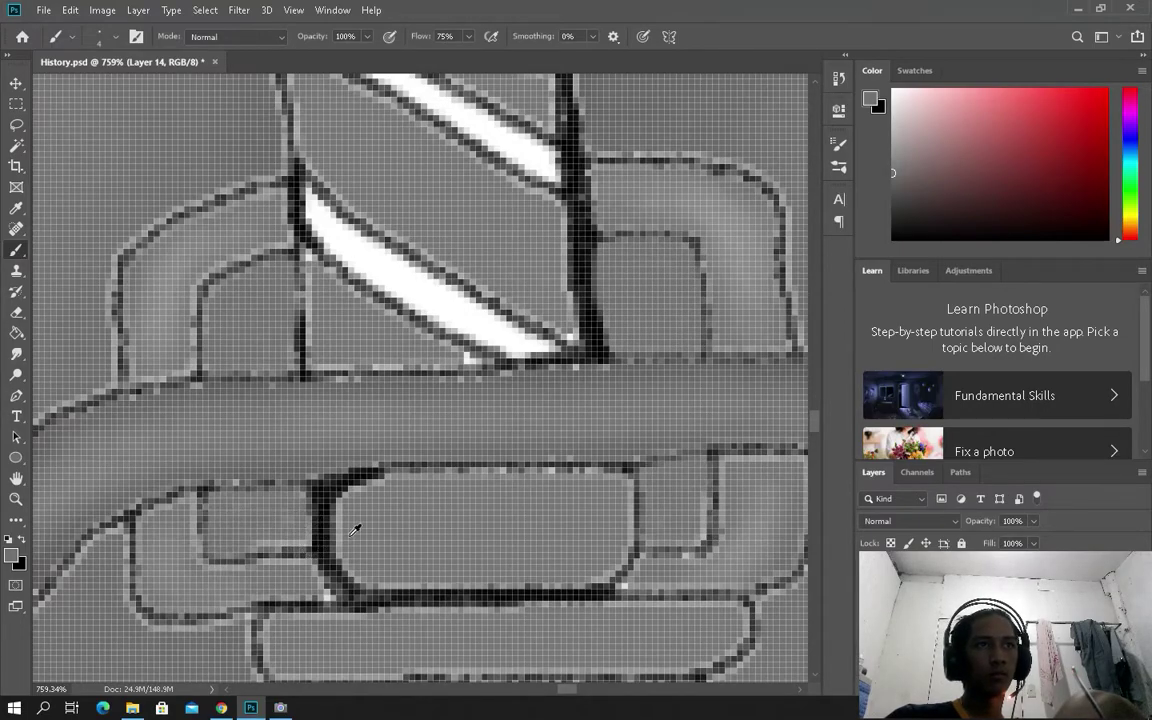
Step: Paint the upper diagonal band of the sword grip a lighter gray with a size 2 brush
scroll(359, 536, "down", 10)
scroll(430, 400, "up", 11)
mouse_move(500, 340)
left_mouse_down()
mouse_move(285, 220)
mouse_move(507, 349)
left_mouse_up()
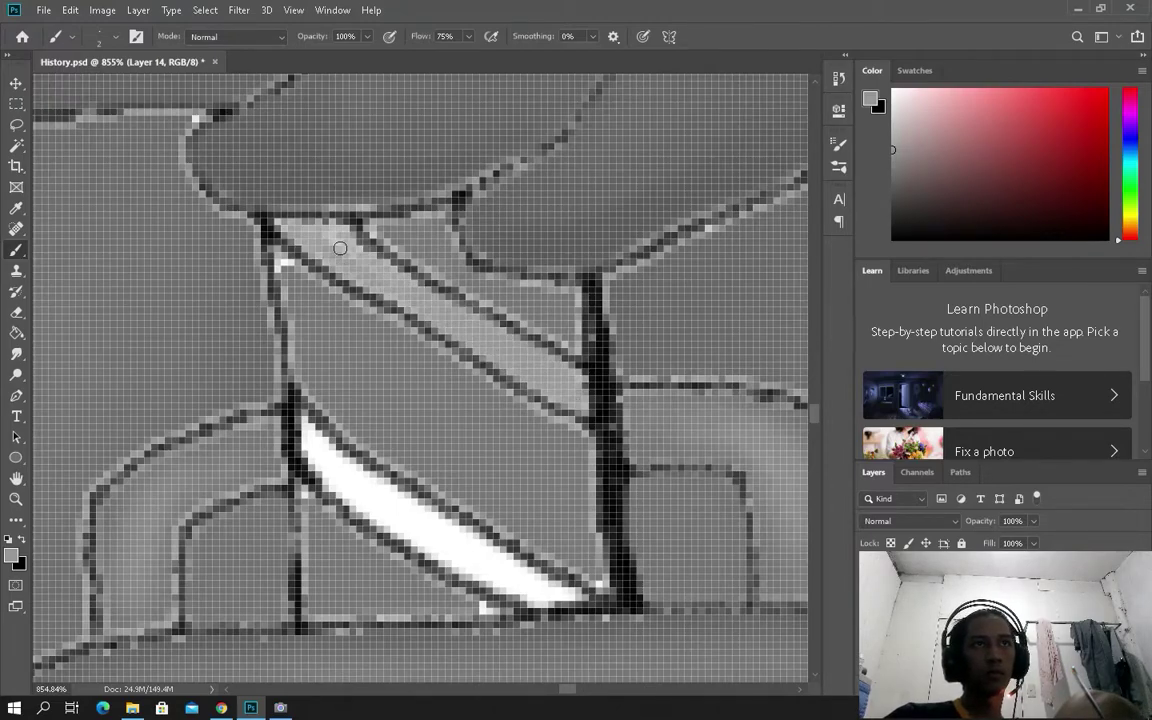
Step: Paint the lower white diagonal band of the sword grip light gray with the size 2 brush
mouse_move(319, 451)
left_mouse_down()
mouse_move(517, 572)
mouse_move(443, 532)
mouse_move(532, 576)
mouse_move(343, 495)
mouse_move(414, 541)
left_mouse_up()
scroll(382, 530, "down", 14)
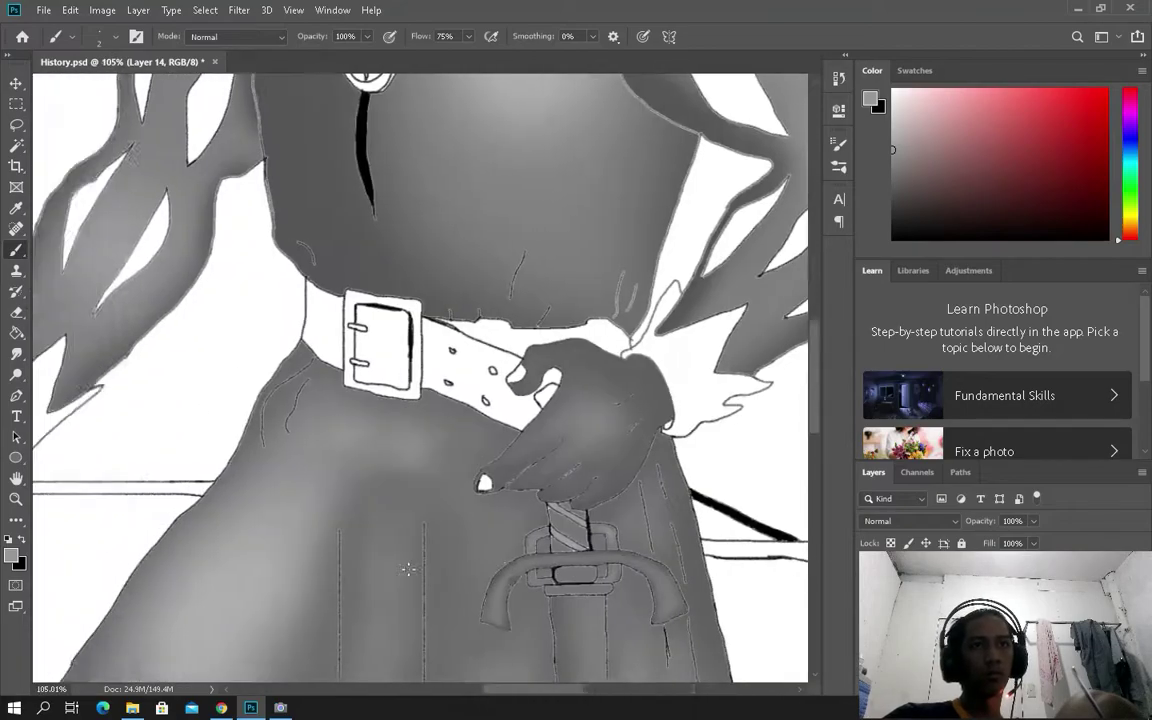
scroll(533, 350, "up", 5)
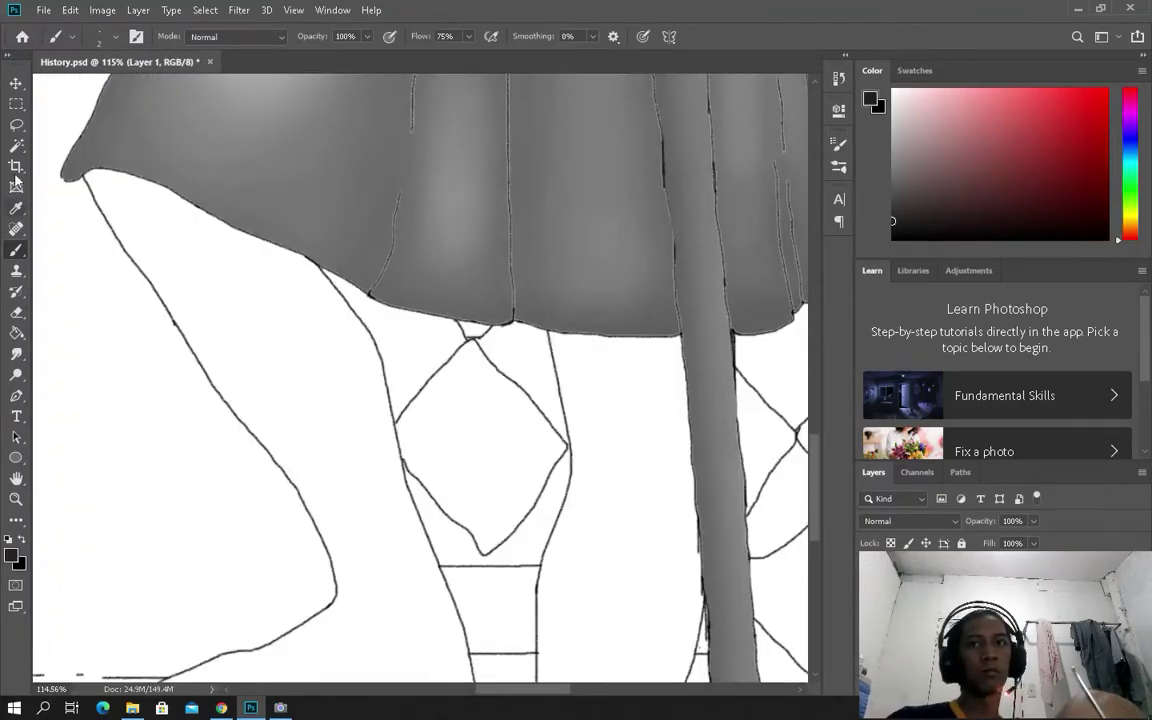
Step: Select both legs below the tunic with the Magic Wand, fill them near-black on Layer 15, and deselect
key("w")
left_click(599, 535)
scroll(599, 535, "down", 2)
scroll(599, 535, "up", 1)
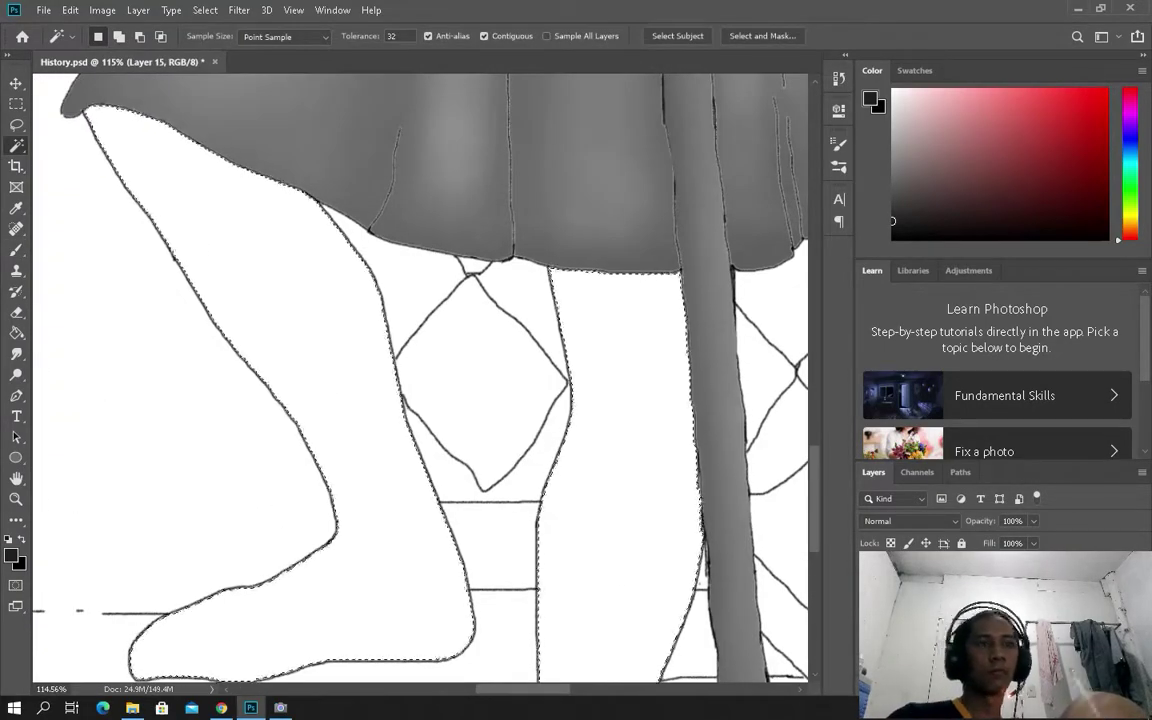
key("b")
key("g")
left_click(283, 300)
key("m")
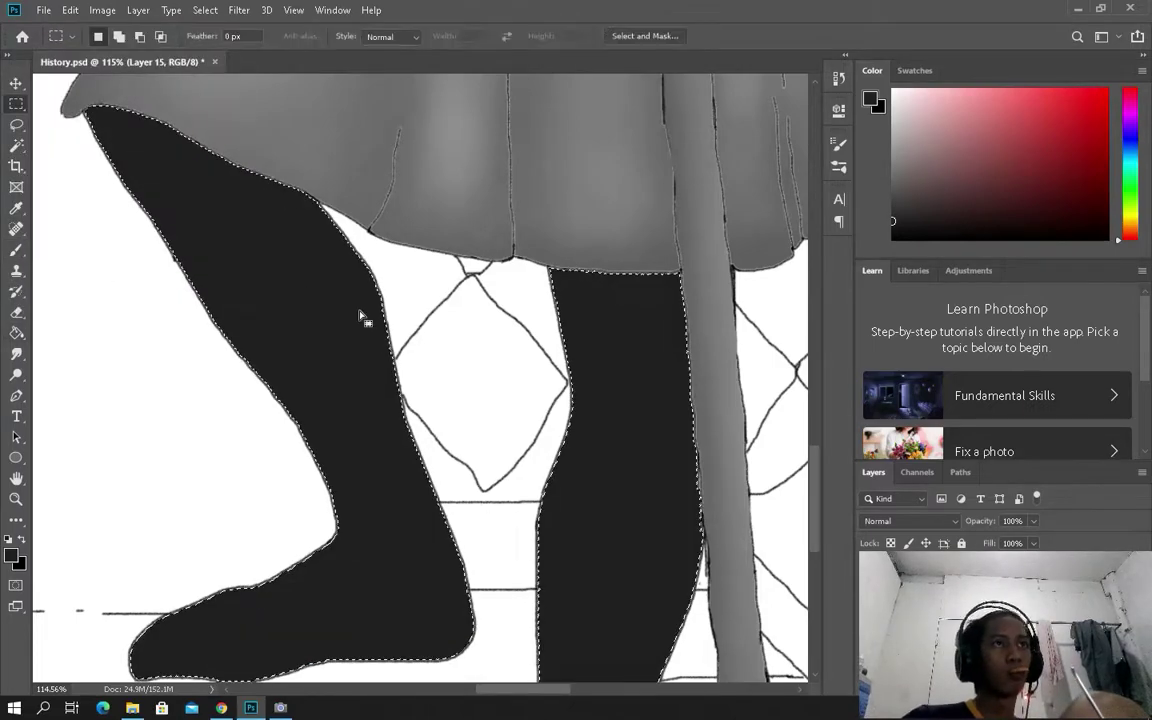
scroll(362, 318, "down", 4)
scroll(362, 318, "up", 4)
key("ctrl+d")
Step: Try a sampled light gray highlight on the bent leg's thigh with a soft size 40 brush at 19% opacity
key("b")
left_click(99, 36)
key("Return")
type("19")
left_click(99, 36)
left_click(90, 210)
key("Return")
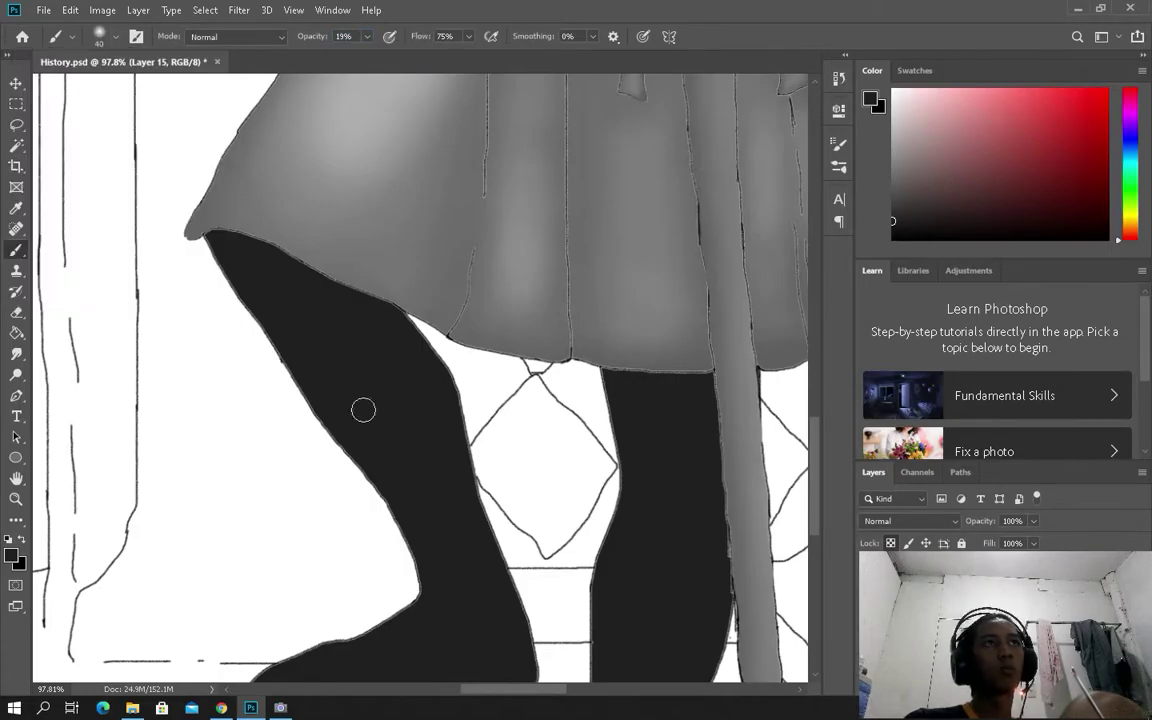
scroll(378, 214, "down", 5)
left_click(745, 182, "alt")
scroll(375, 517, "up", 5)
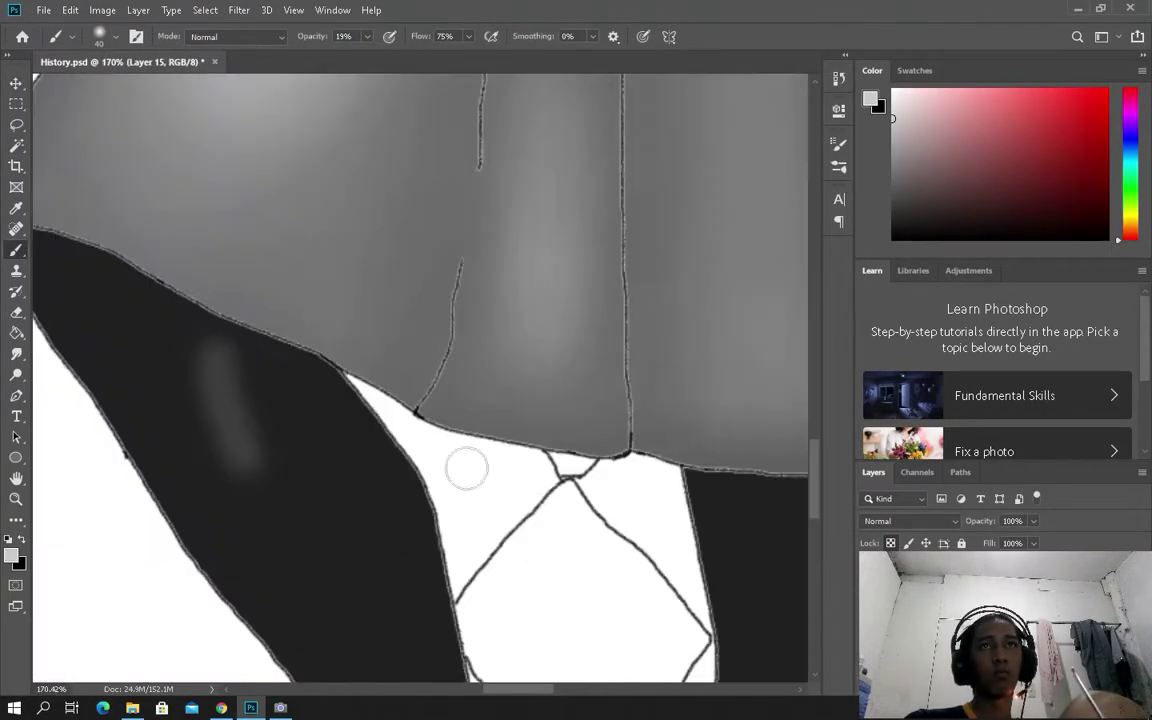
Step: Build soft gray highlights along the bent leg and foot with the size 40 brush at 3% opacity
scroll(690, 188, "down", 5)
scroll(425, 507, "up", 5)
key("0")
key("3")
scroll(338, 518, "down", 1)
mouse_move(300, 290)
left_mouse_down()
mouse_move(321, 334)
mouse_move(323, 250)
left_mouse_up()
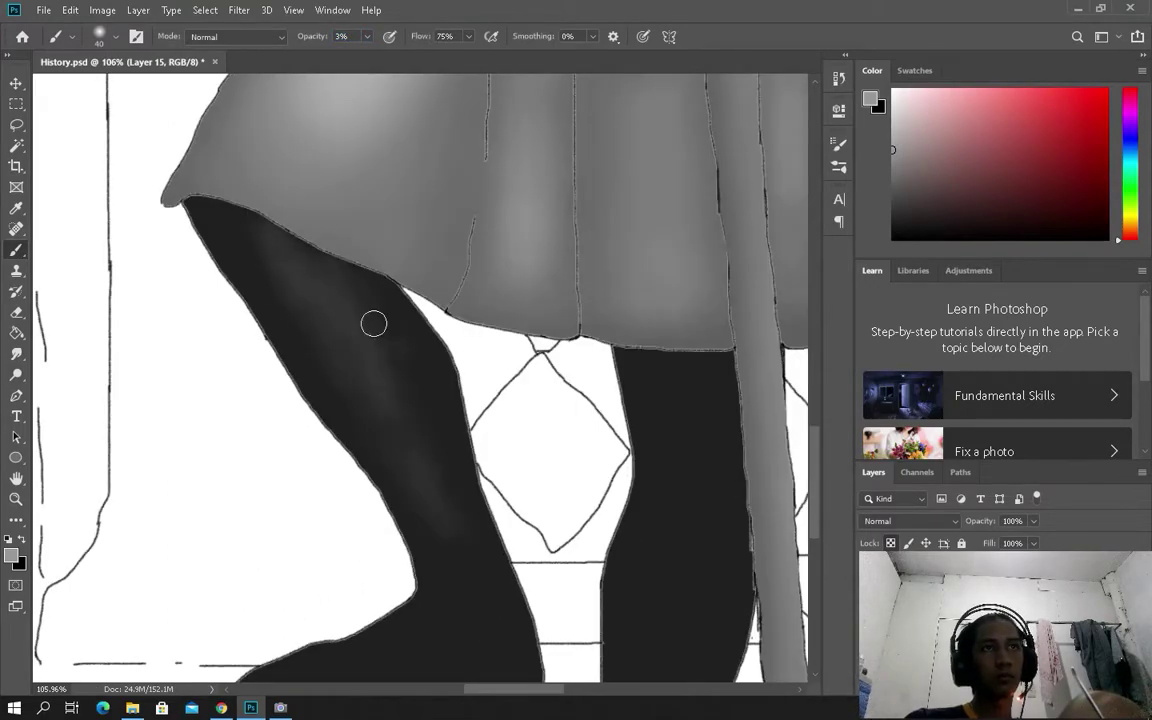
scroll(452, 510, "down", 2)
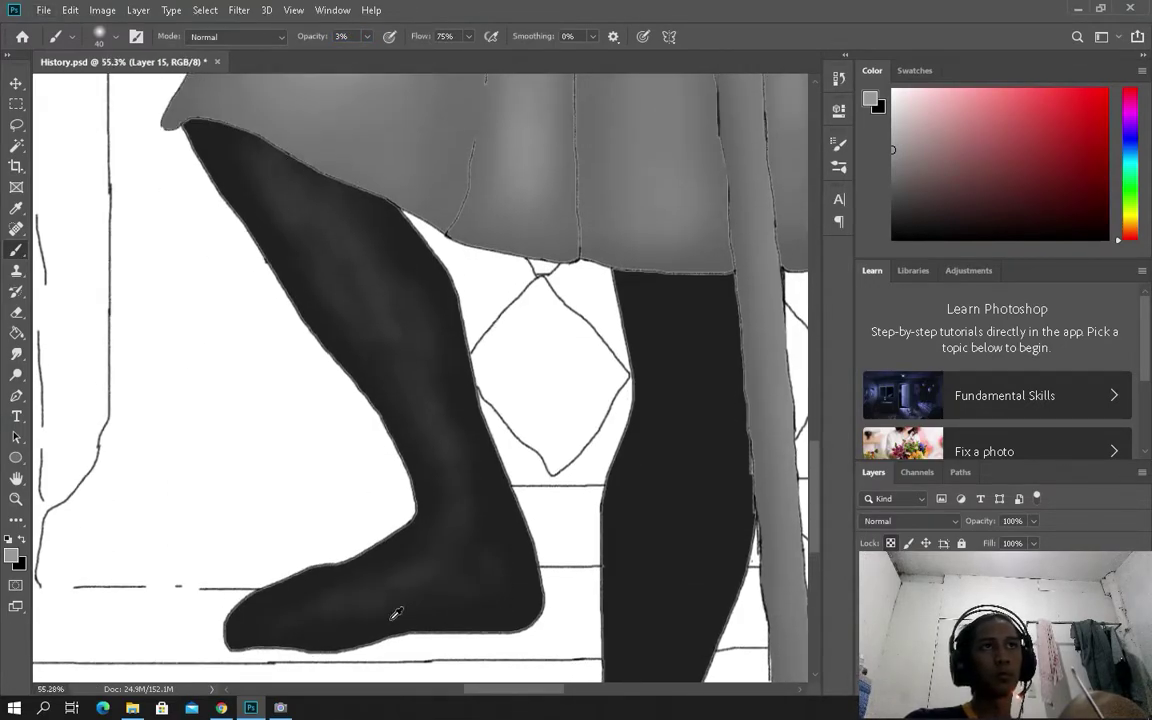
scroll(375, 620, "up", 2)
scroll(437, 535, "down", 1)
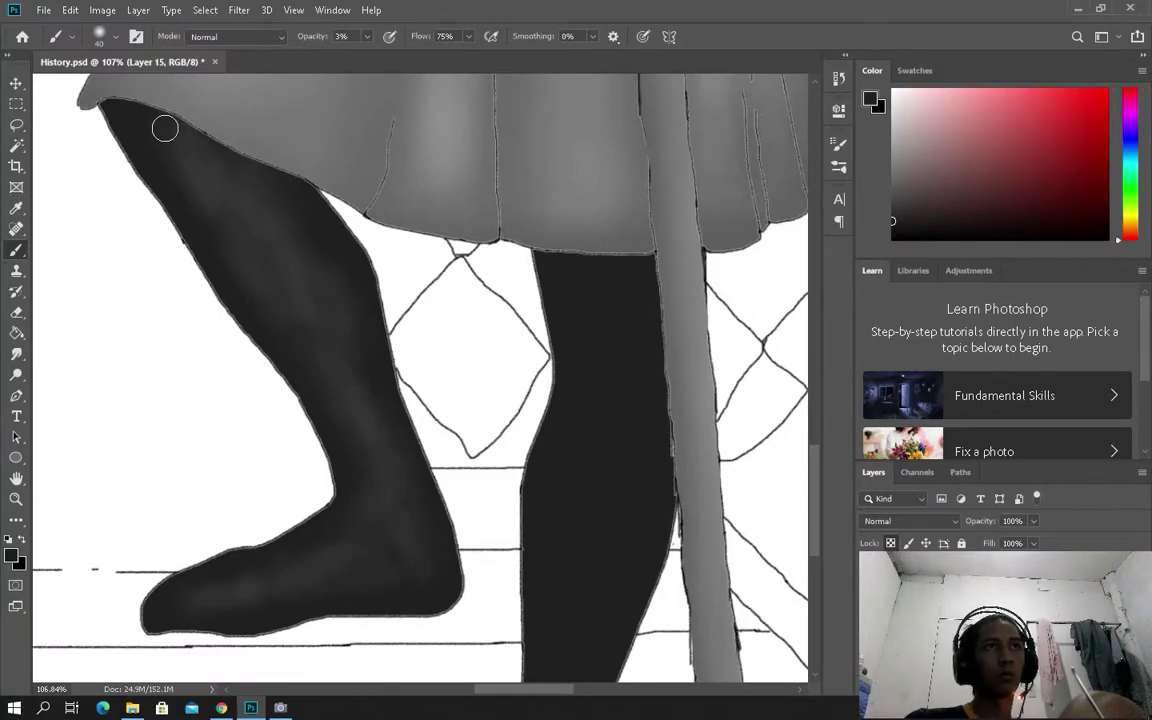
Step: Refine the bent leg's shading with sampled dark grays and softly shade the standing leg at 3% opacity
left_click(324, 379, "alt")
scroll(612, 520, "down", 1)
scroll(604, 523, "down", 2)
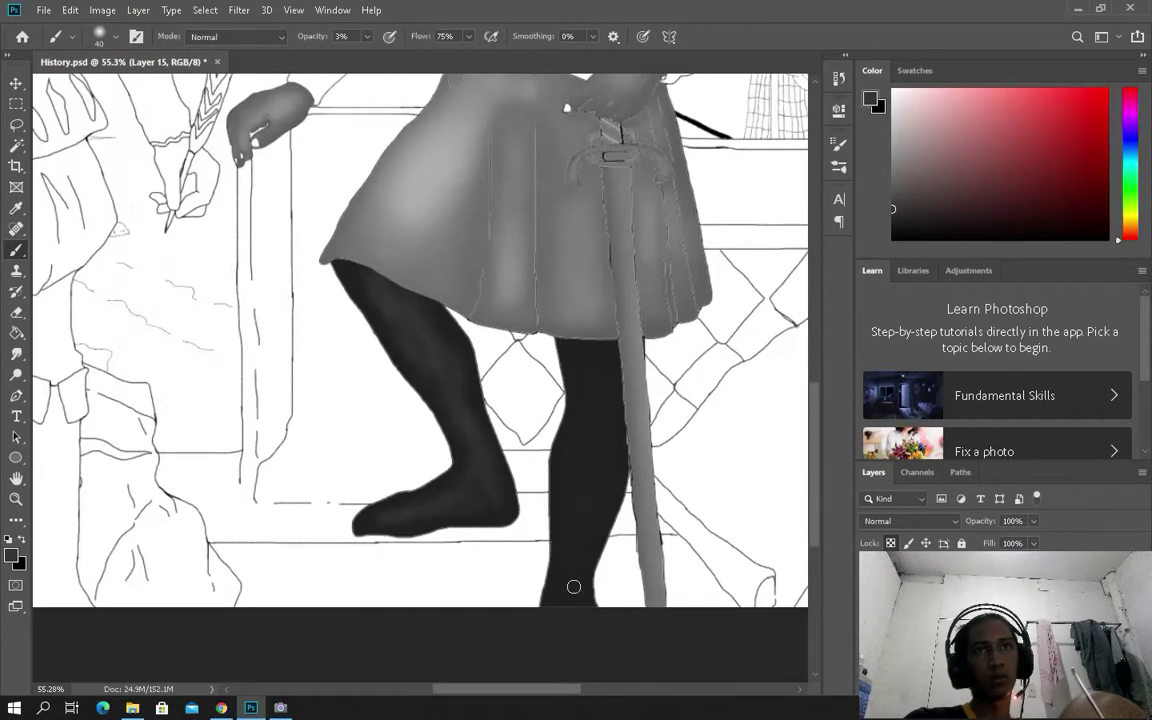
scroll(595, 488, "down", 3)
scroll(497, 560, "up", 3)
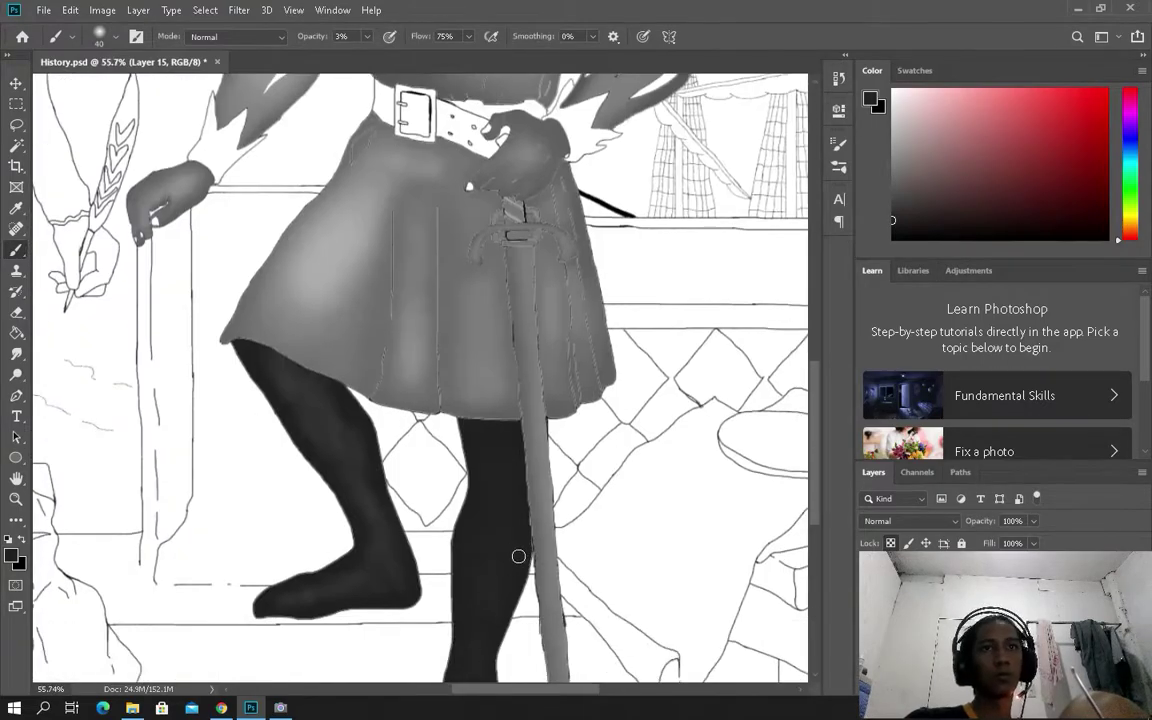
scroll(499, 522, "down", 1)
scroll(481, 481, "down", 3)
scroll(557, 637, "up", 3)
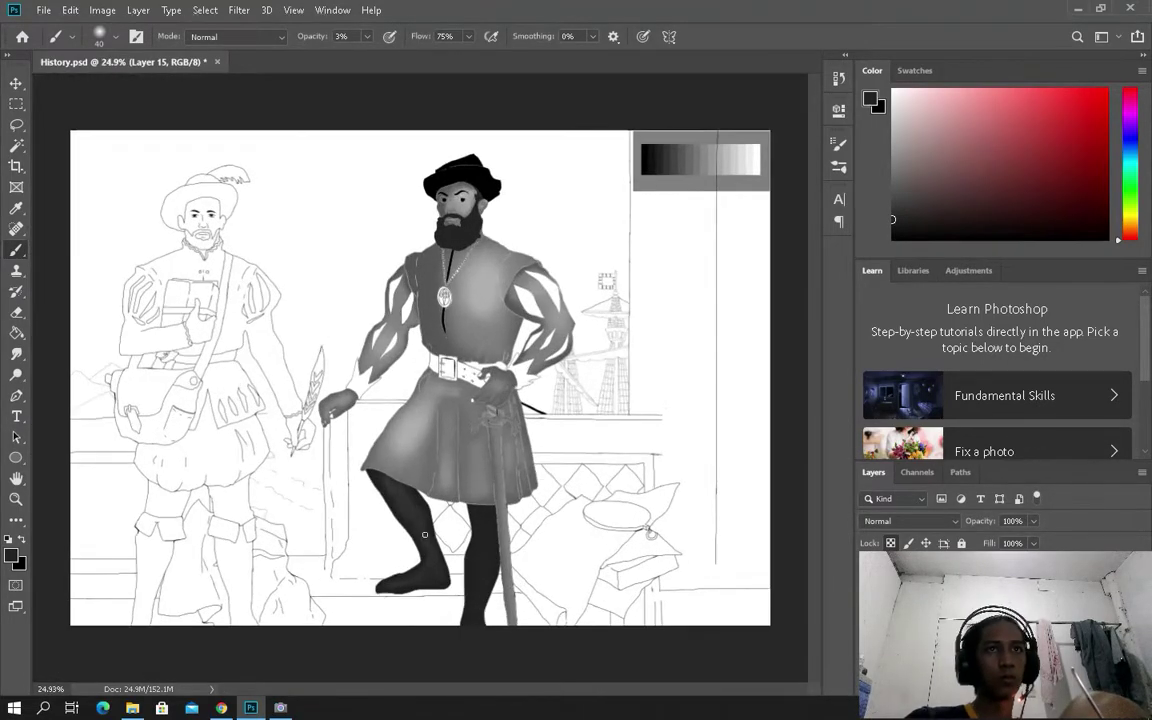
scroll(557, 637, "down", 2)
scroll(571, 612, "down", 1)
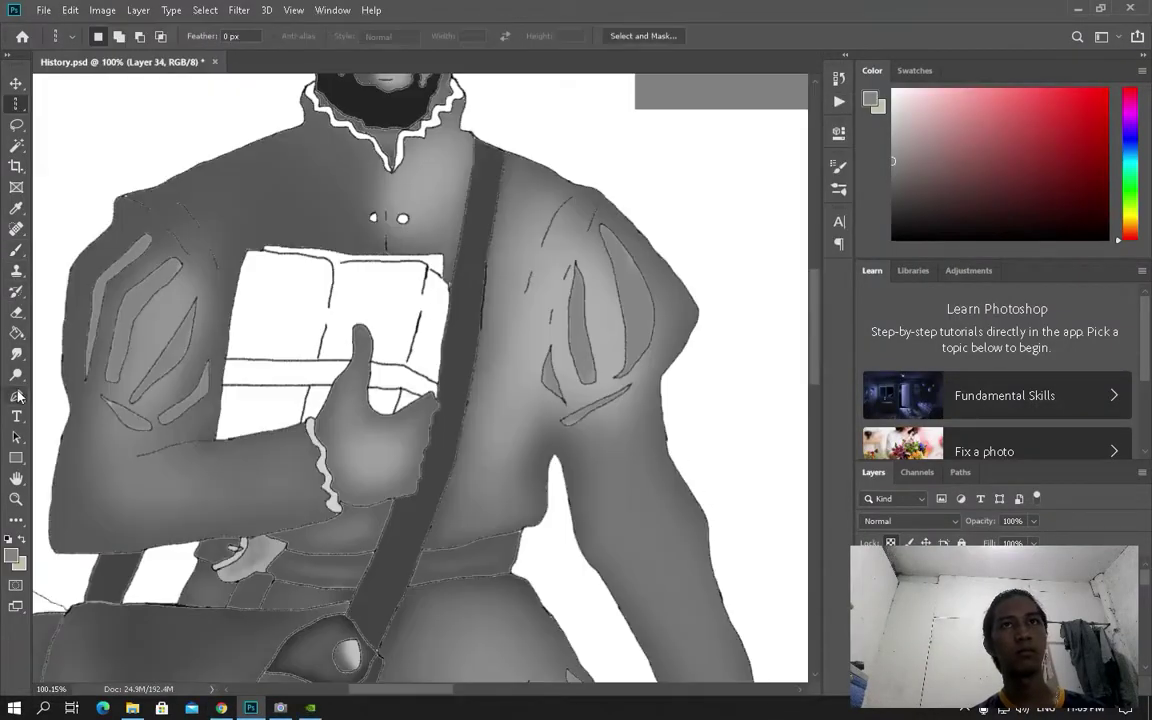
Step: Darken the edges of the slits on the other man's sleeves and trunks with a soft dark gray brush
key("b")
scroll(761, 335, "left", 2)
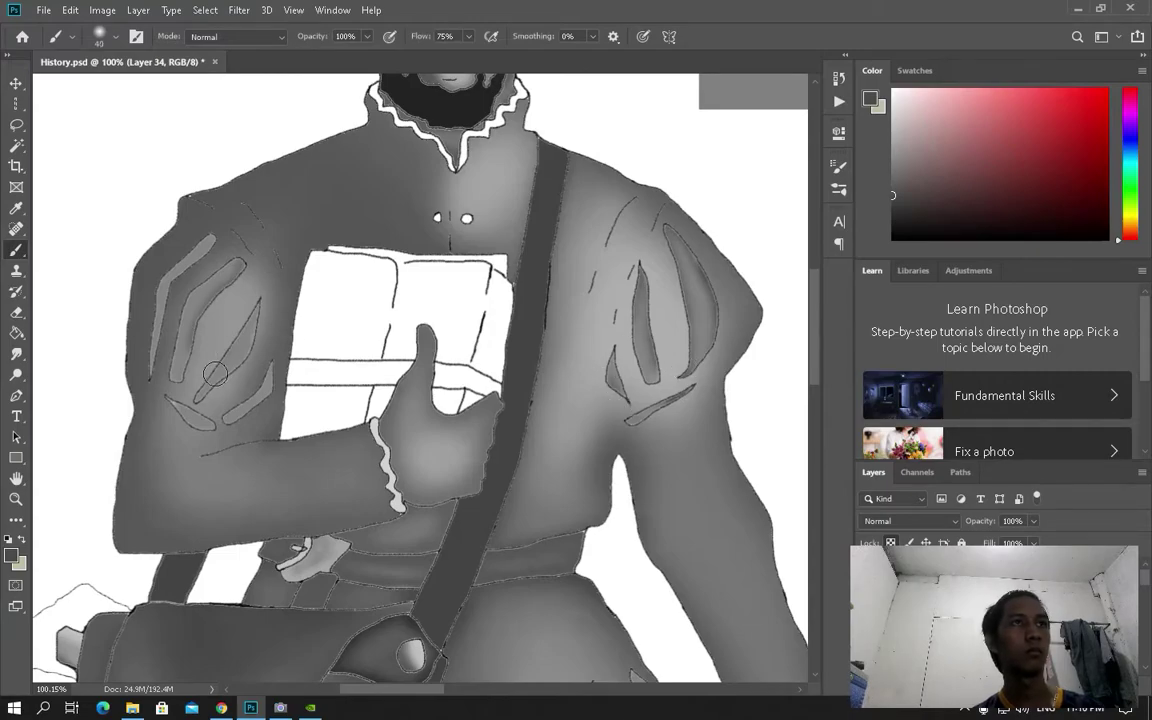
scroll(210, 409, "down", 1)
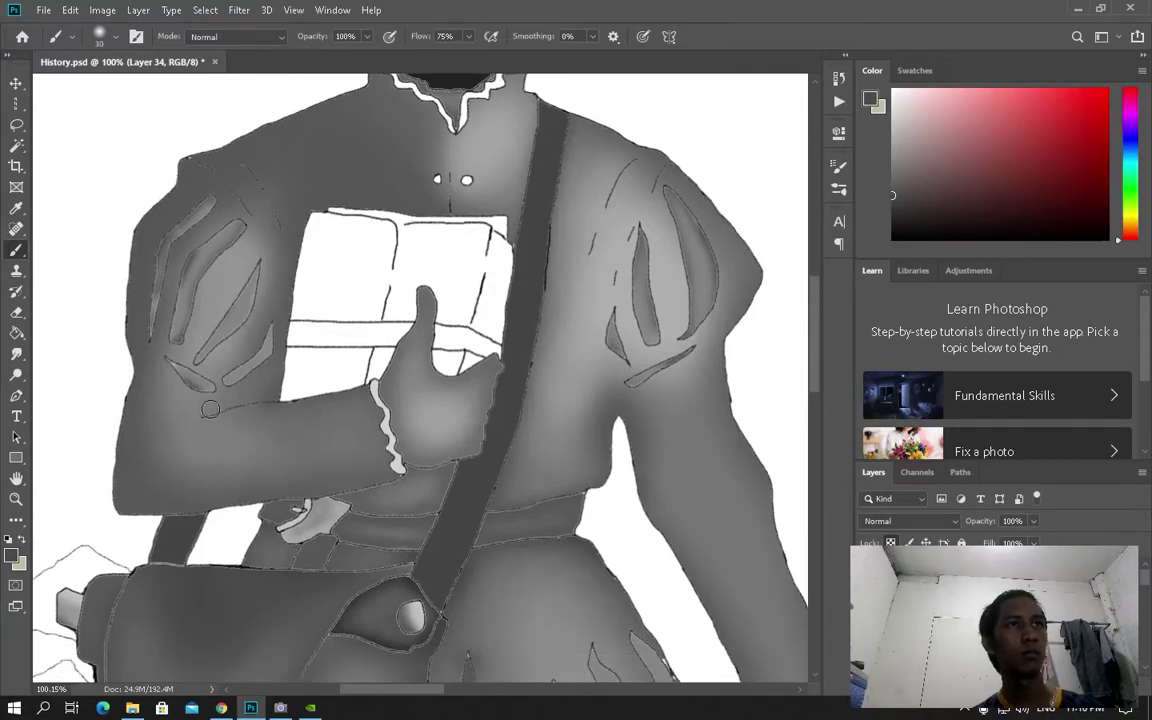
scroll(424, 469, "up", 2)
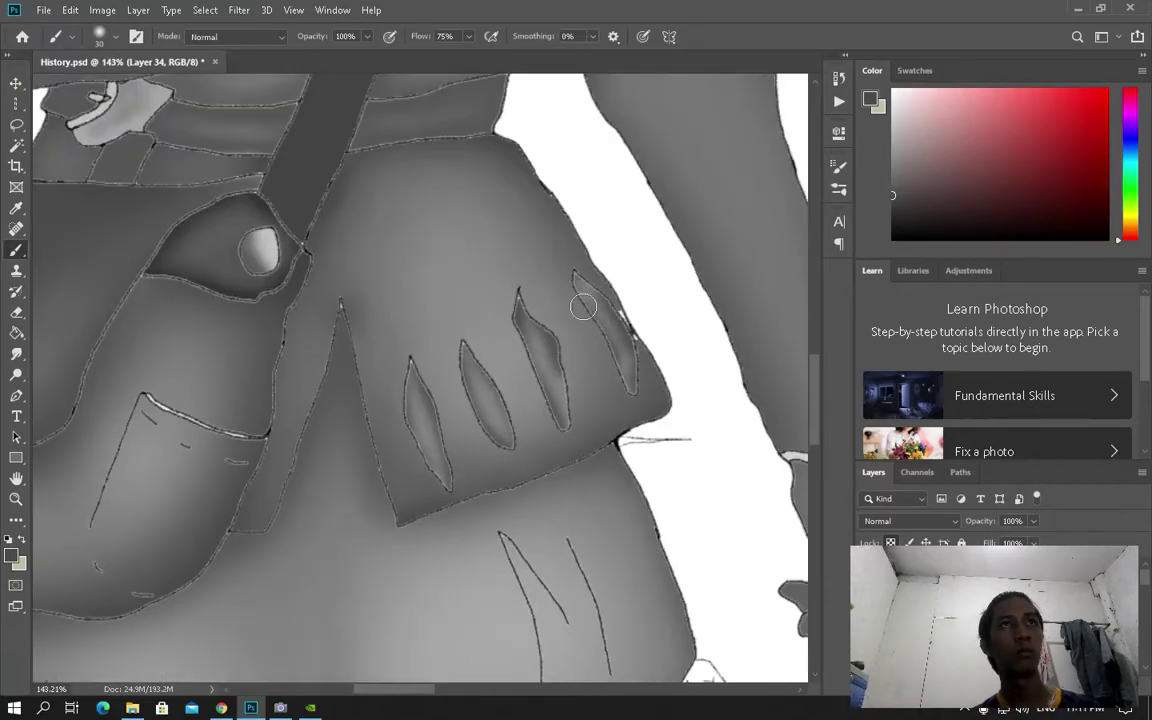
scroll(586, 283, "down", 3)
scroll(440, 330, "up", 3)
Step: Highlight the centers of the sleeve and trunk slits in light gray with a size 10 brush at 8% opacity
key("2")
key("9")
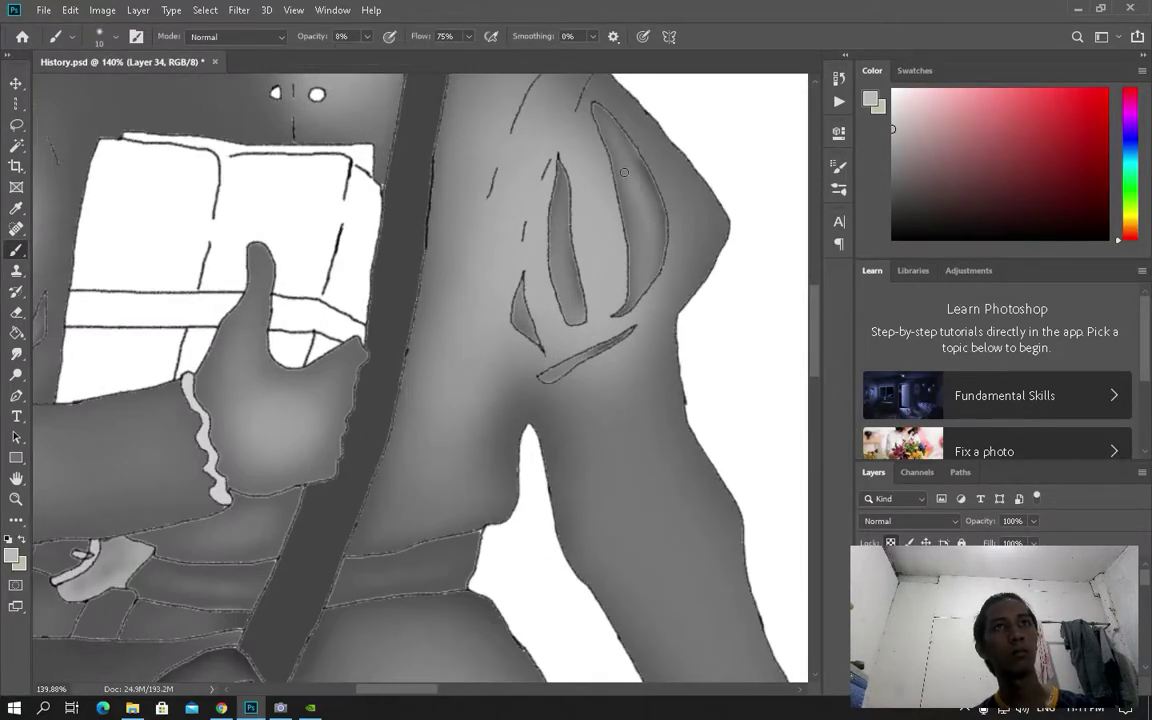
scroll(564, 268, "left", 5)
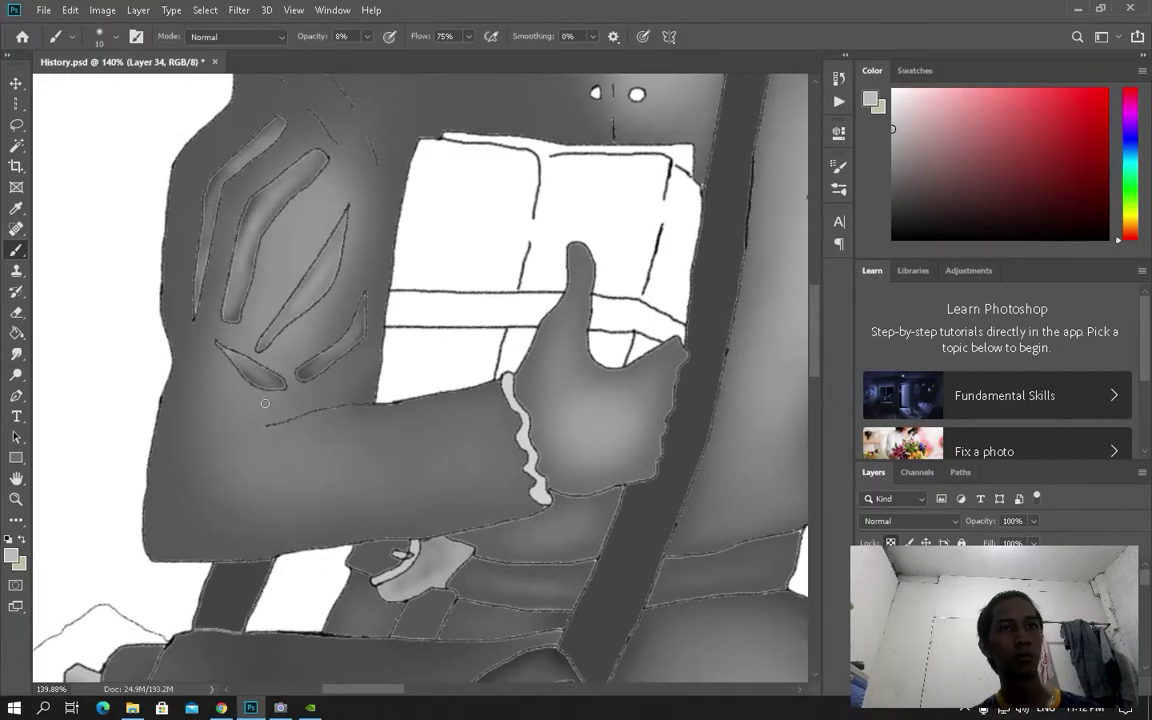
scroll(346, 425, "down", 2)
scroll(503, 520, "up", 2)
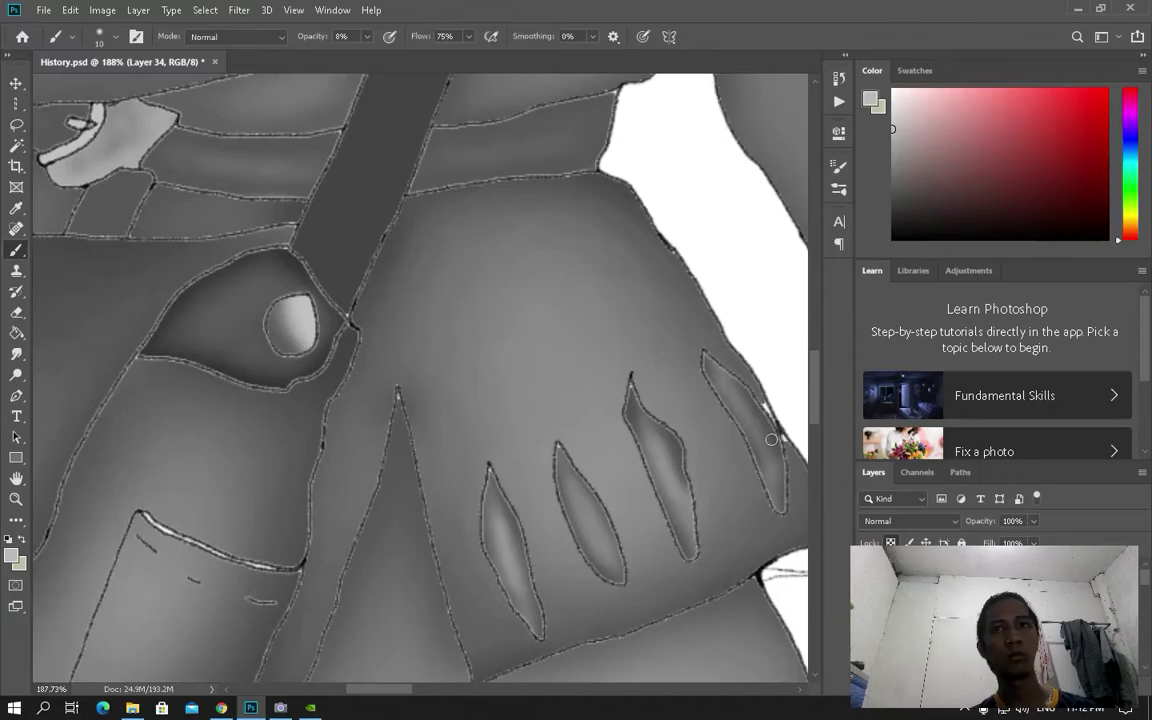
scroll(768, 434, "down", 5)
scroll(450, 260, "up", 4)
Step: Select the wavy collar trim and two chest buttons, and paint them light gray on Layer 35 at 100% opacity
key("w")
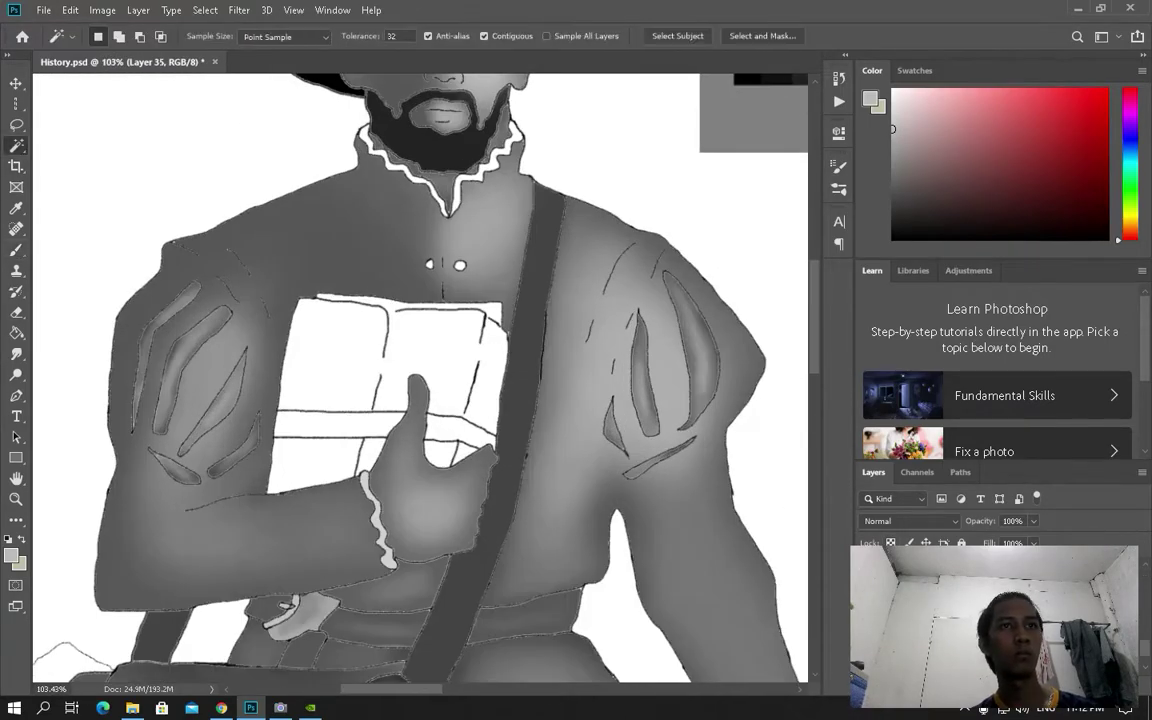
scroll(514, 400, "up", 1)
scroll(514, 481, "down", 3)
scroll(514, 481, "up", 3)
scroll(675, 397, "up", 3)
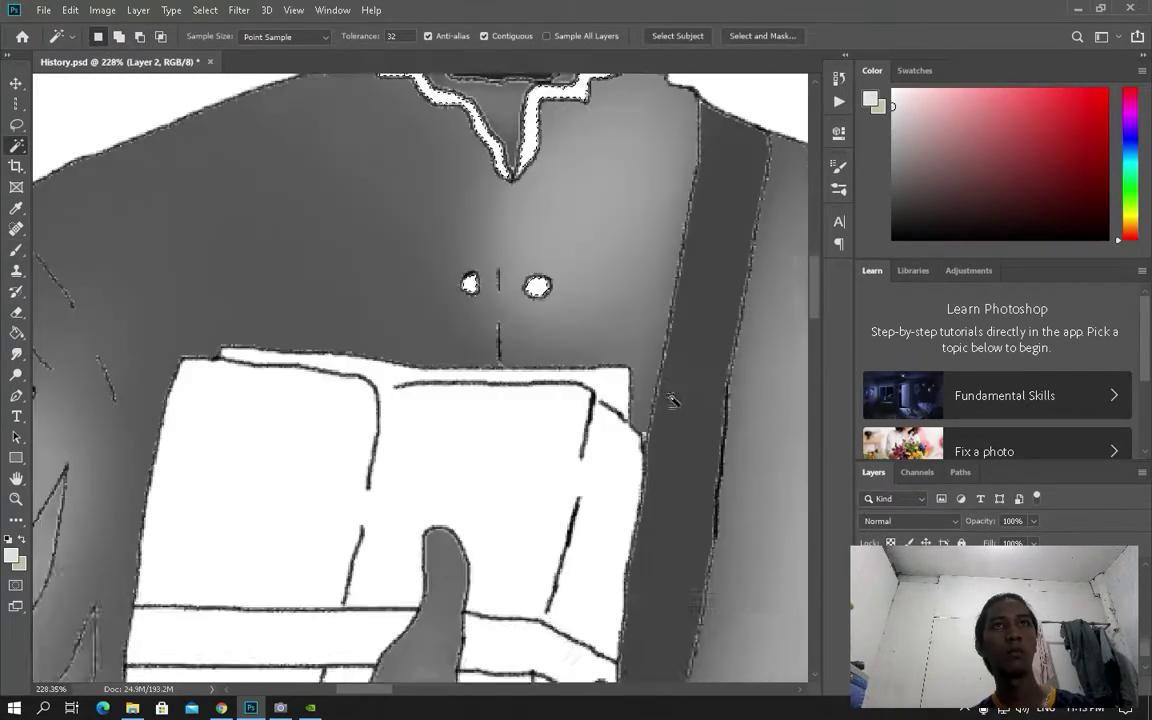
scroll(675, 397, "down", 2)
key("b")
key("0")
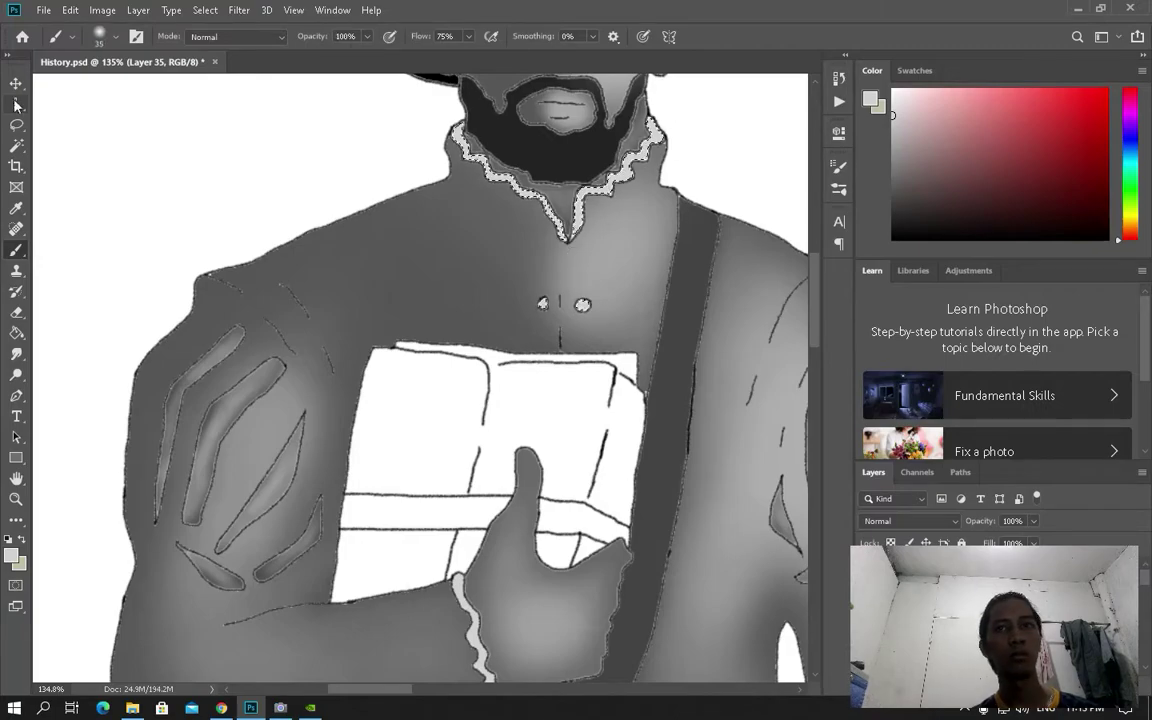
scroll(499, 387, "down", 3)
scroll(499, 387, "up", 3)
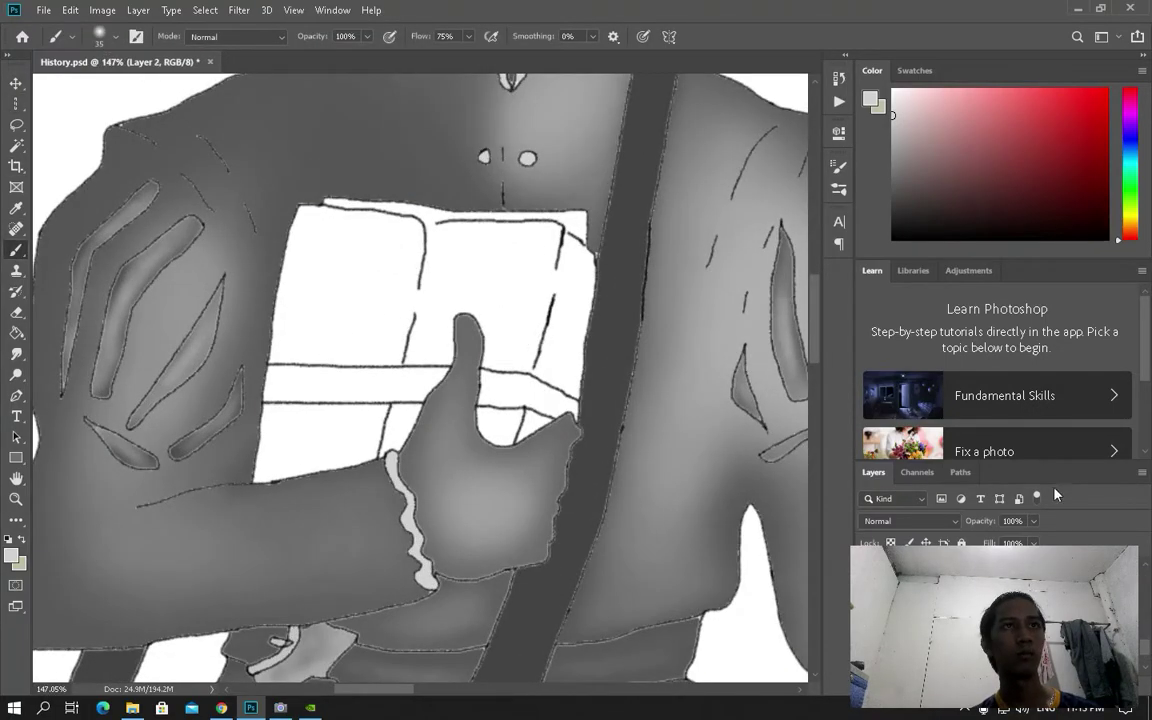
Step: Select the white panels of the held book, paint and shade them gray on Layer 36, and deselect
left_click_drag(1037, 478, 1037, 422)
scroll(582, 432, "down", 1)
key("w")
left_click(582, 432)
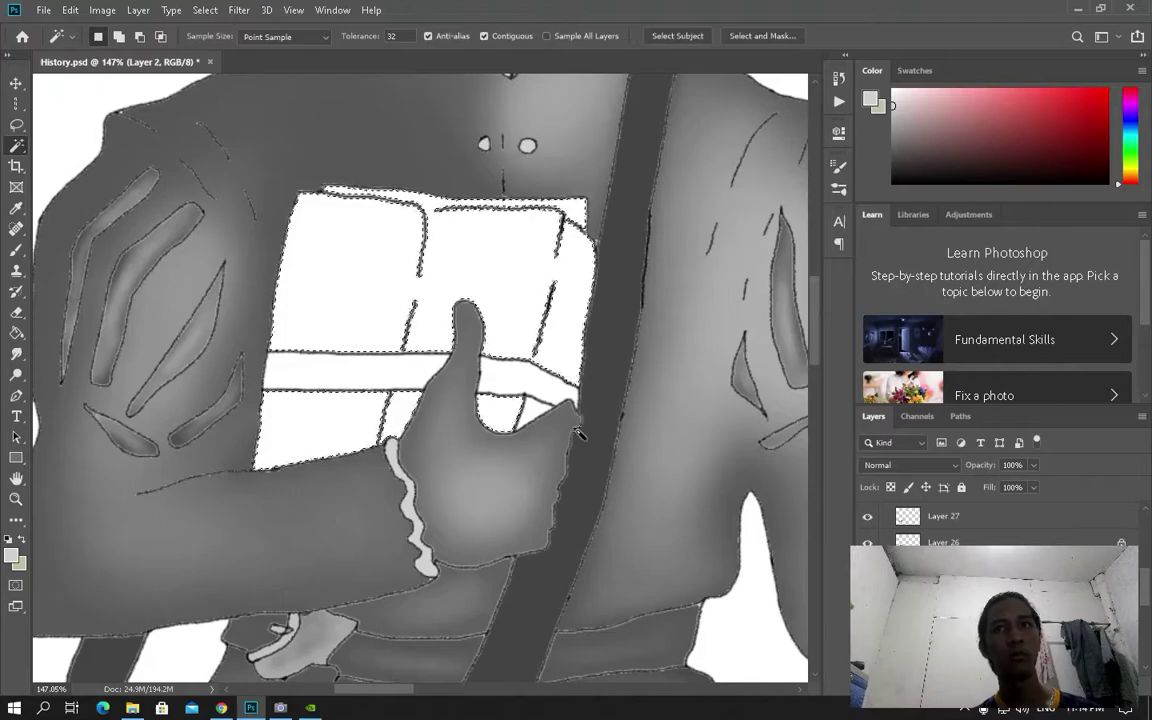
key("alt+bracketright")
key("b")
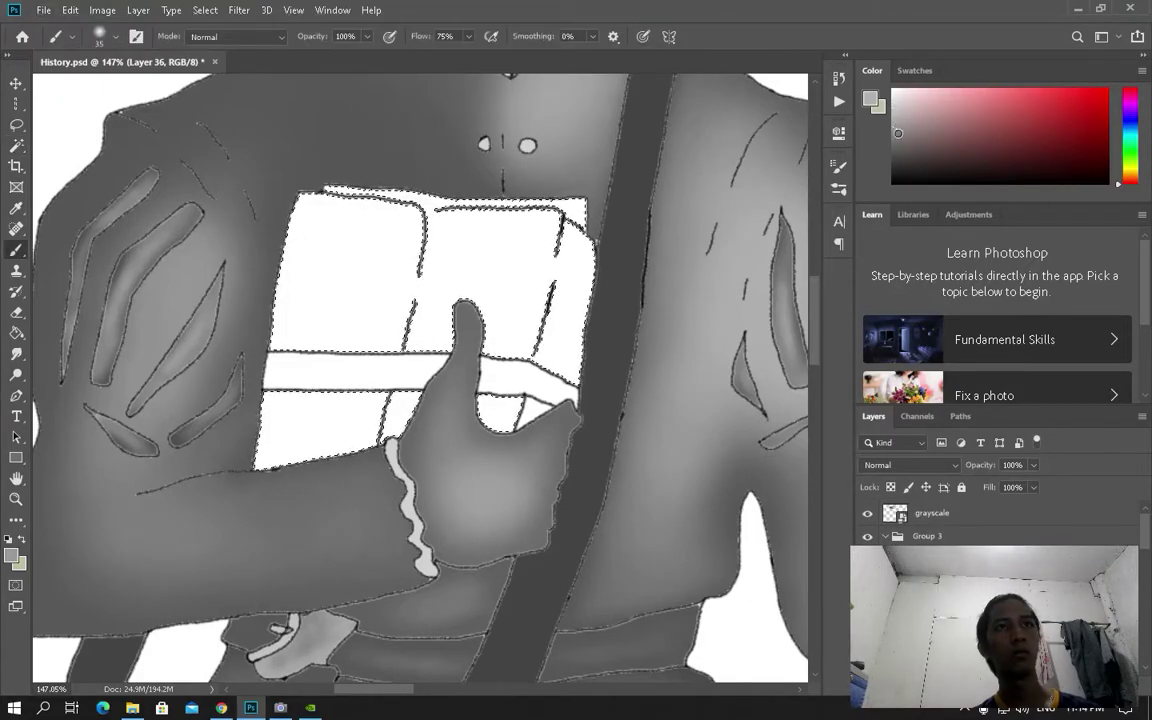
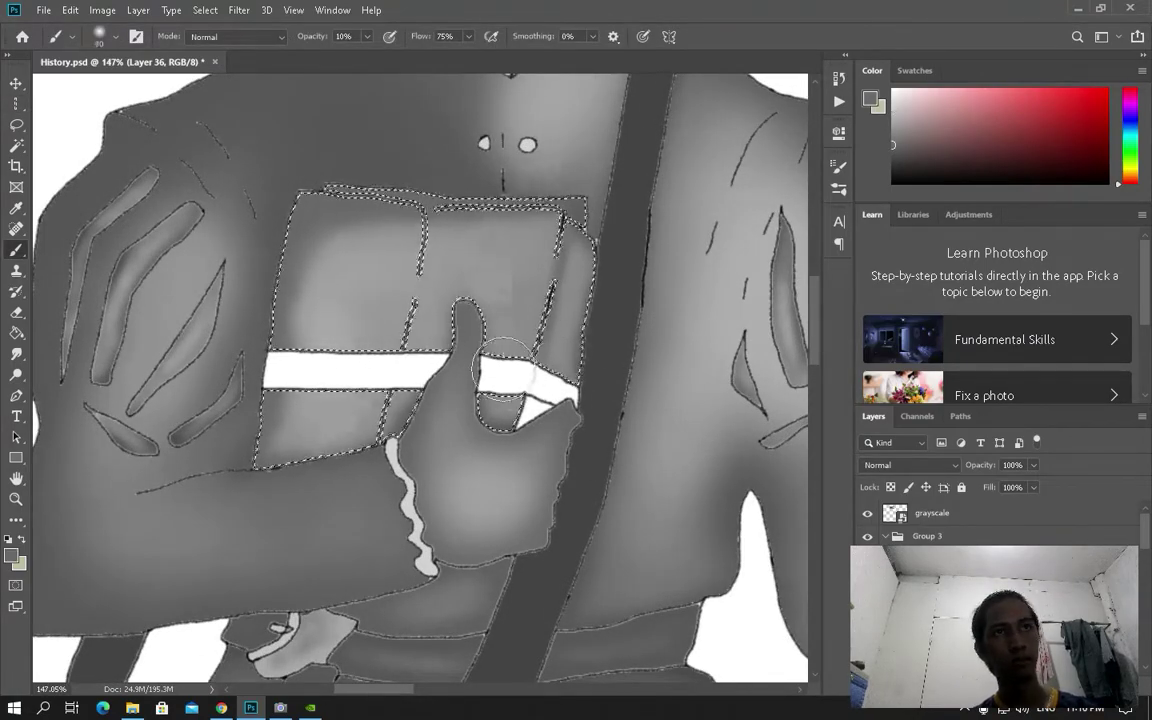
key("w")
key("ctrl+d")
Step: Select the small white triangle of the book beside the hand and paint it gray with a size 40 brush
scroll(570, 400, "down", 3, "alt")
key("shift+w")
key("b")
scroll(571, 432, "up", 3, "alt")
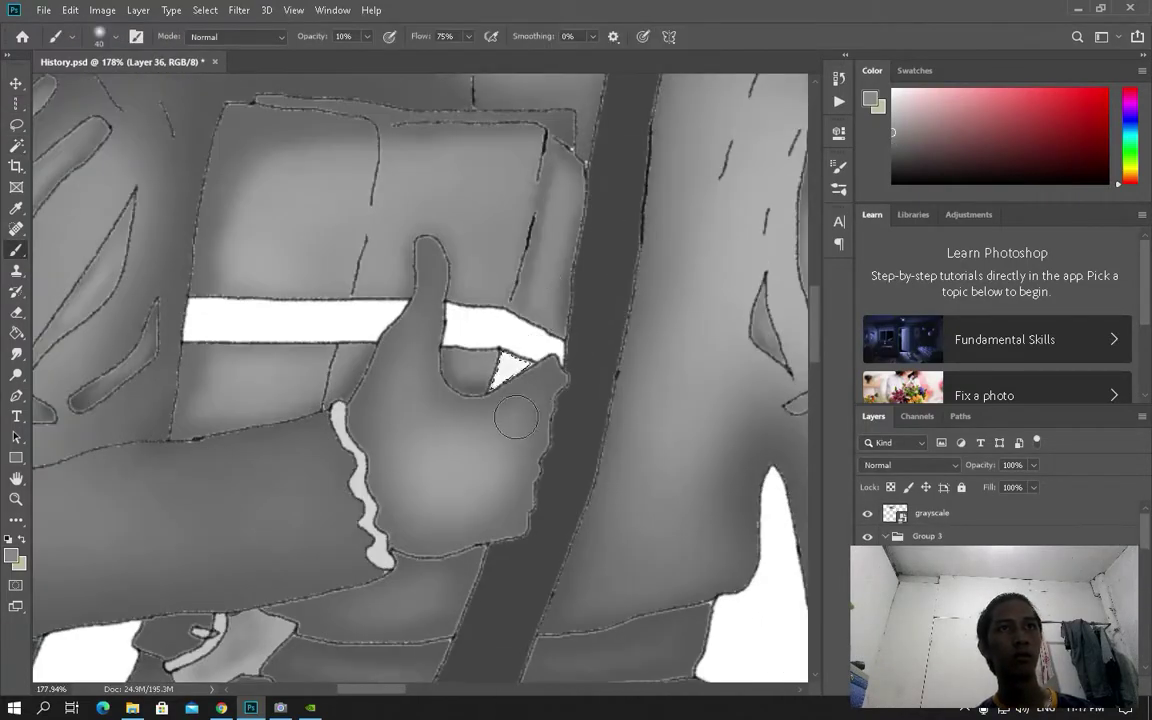
Step: Select the white horizontal band across the book on Layer 2 and paint it gray at 100% opacity
key("w")
key("alt+bracketleft")
key("alt+bracketleft")
key("alt+bracketleft")
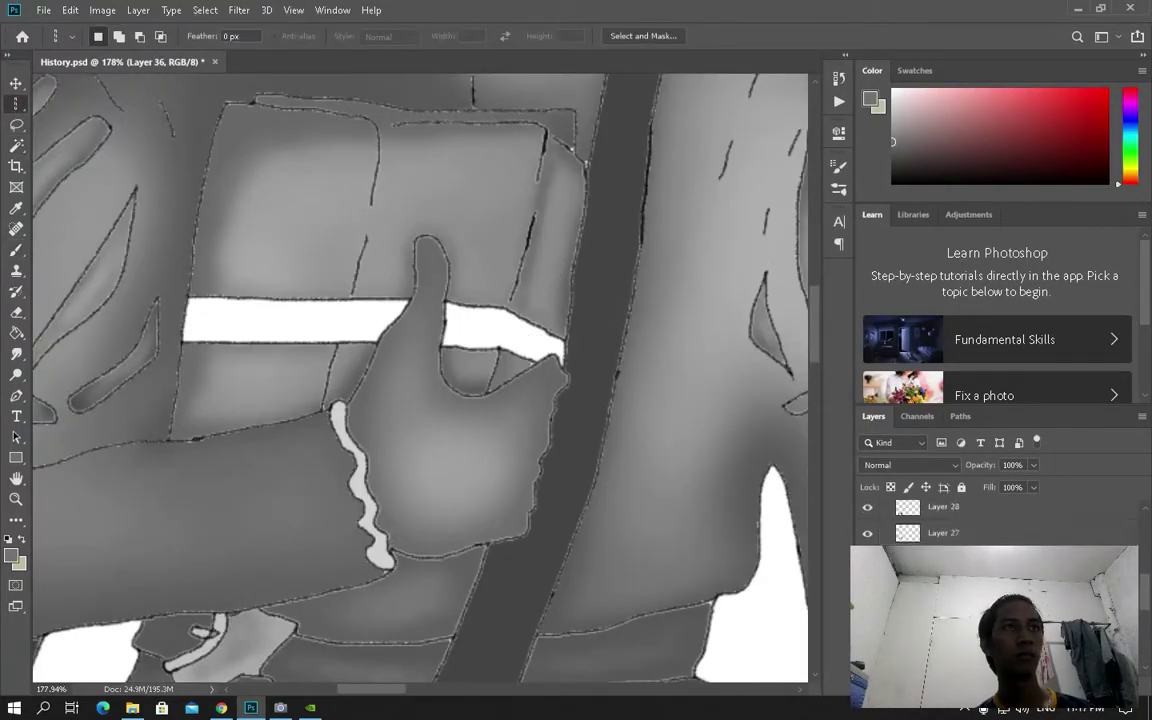
left_click(249, 324)
key("b")
left_click_drag(370, 320, 146, 350)
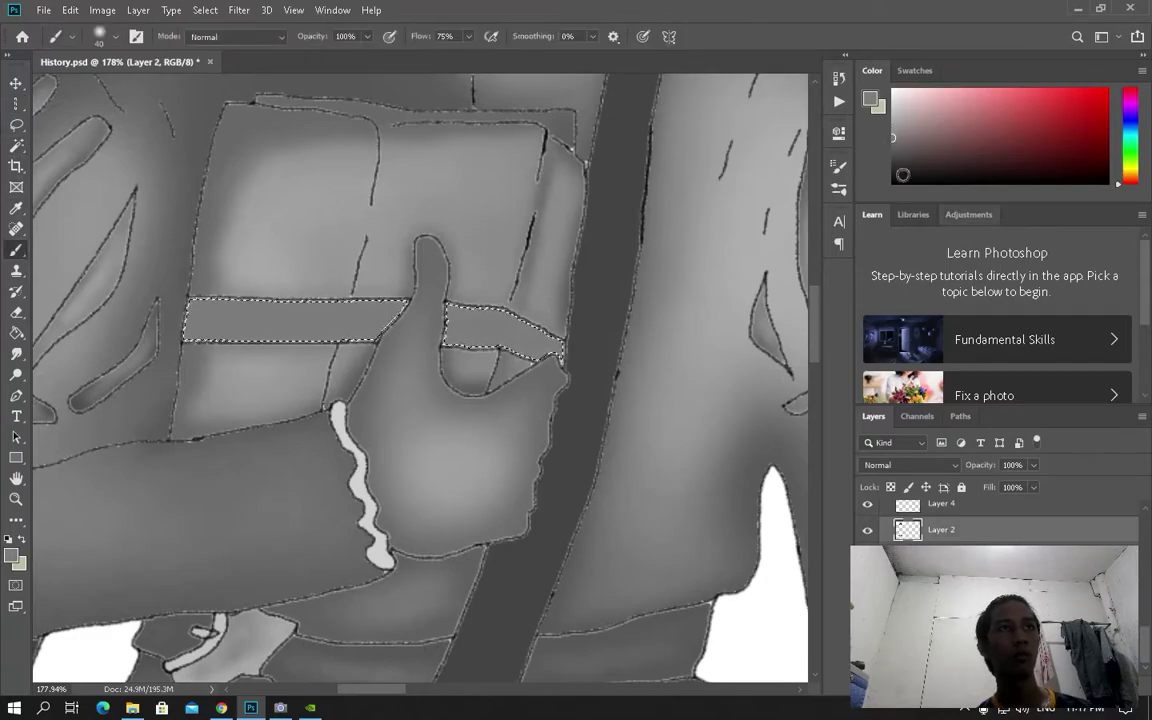
Step: Add light gray highlights to the book's band with a size 10 brush at 5% opacity, and deselect
key("bracketleft")
key("bracketleft")
key("bracketleft")
left_click_drag(367, 36, 324, 67)
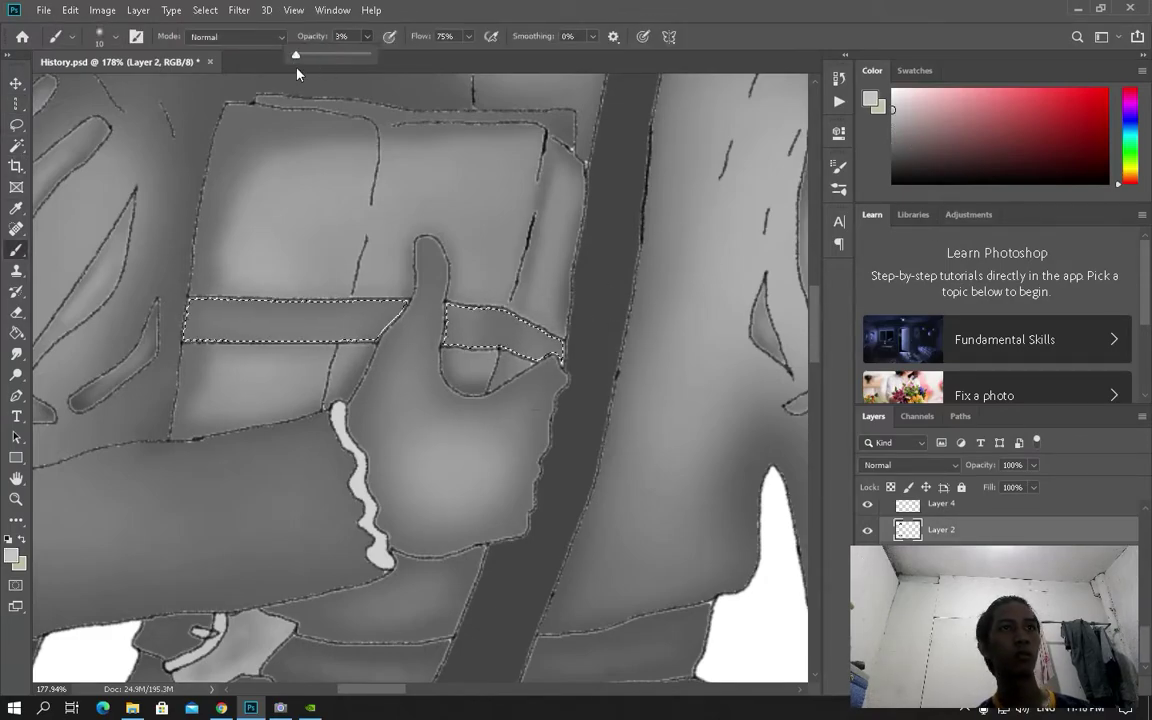
scroll(471, 329, "down", 5)
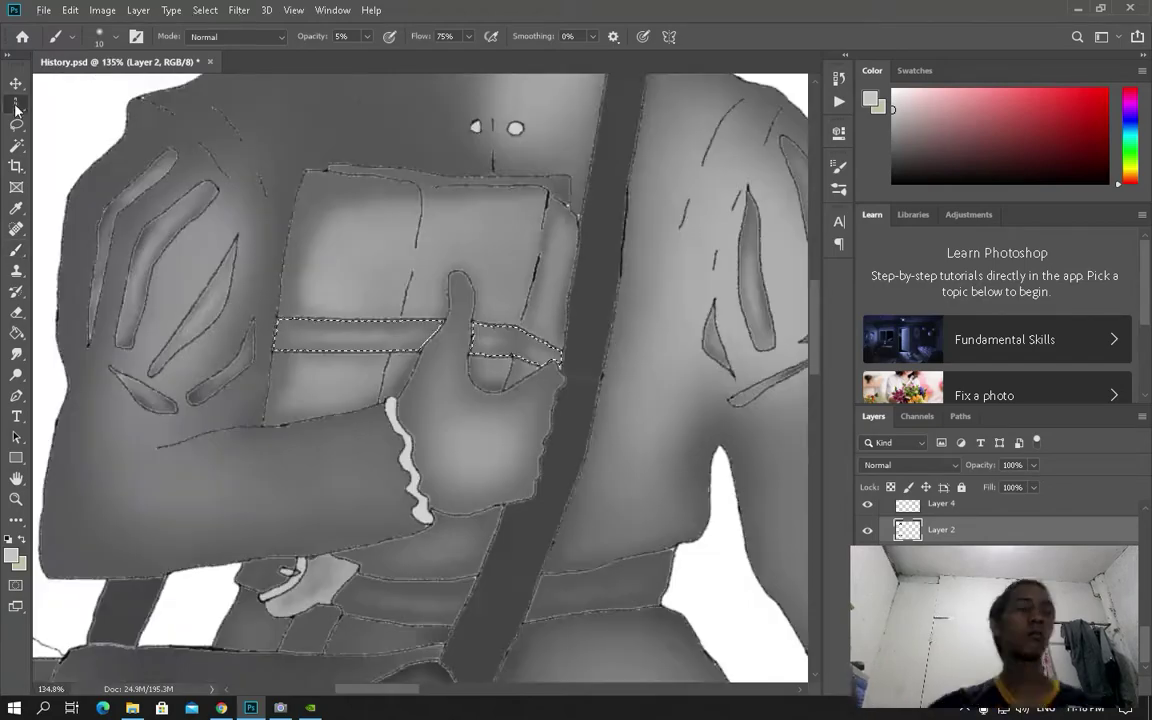
key("m")
key("ctrl+d")
Step: Select the quill feather's outer area around the V-shaped markings and paint it dark gray on Layer 37
scroll(285, 370, "up", 5)
key("b")
scroll(432, 370, "up", 1)
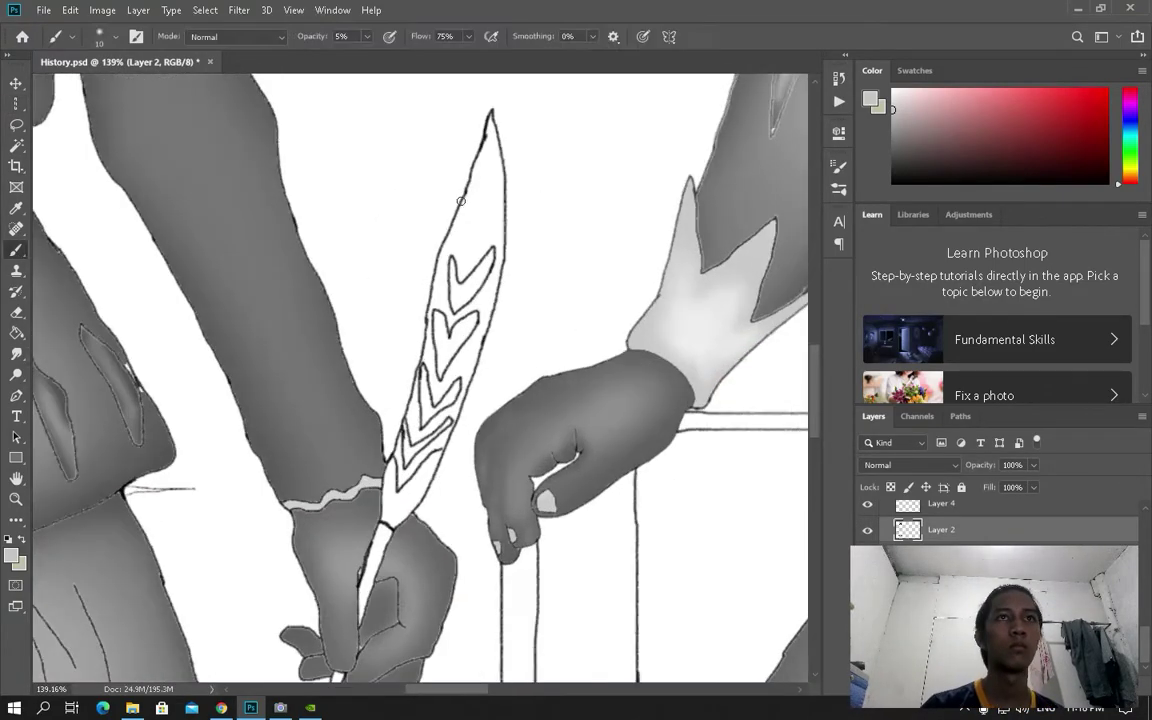
key("w")
left_click(483, 249)
scroll(471, 501, "up", 4)
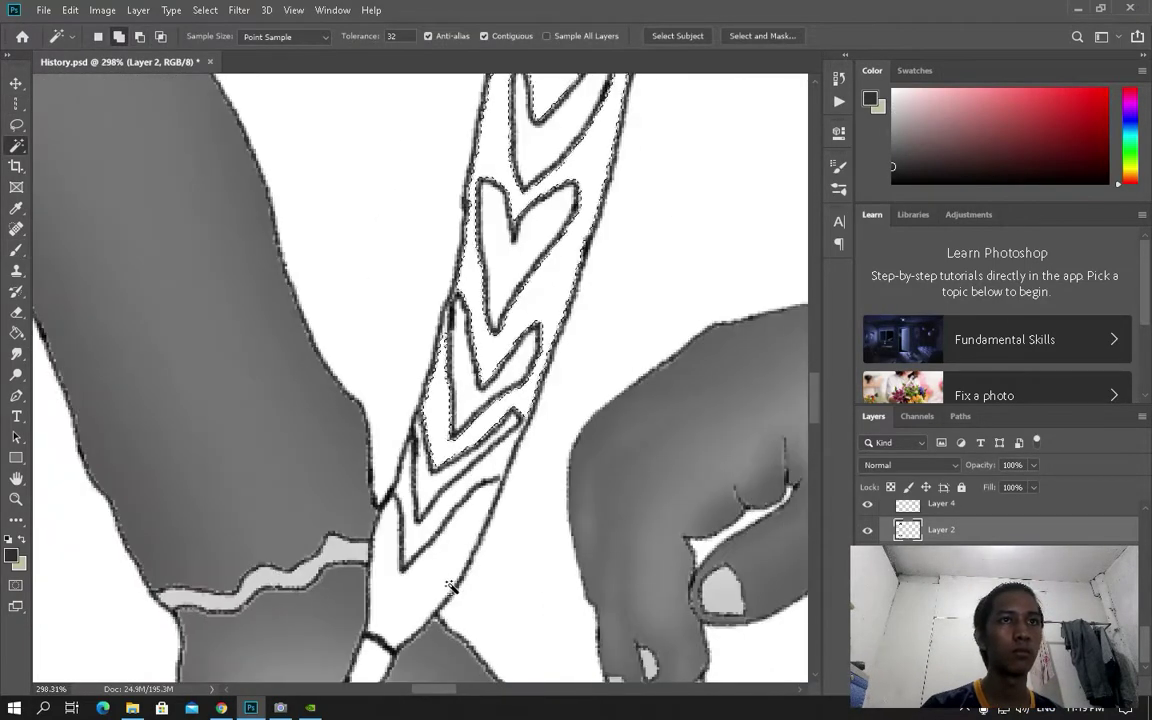
scroll(455, 520, "down", 1)
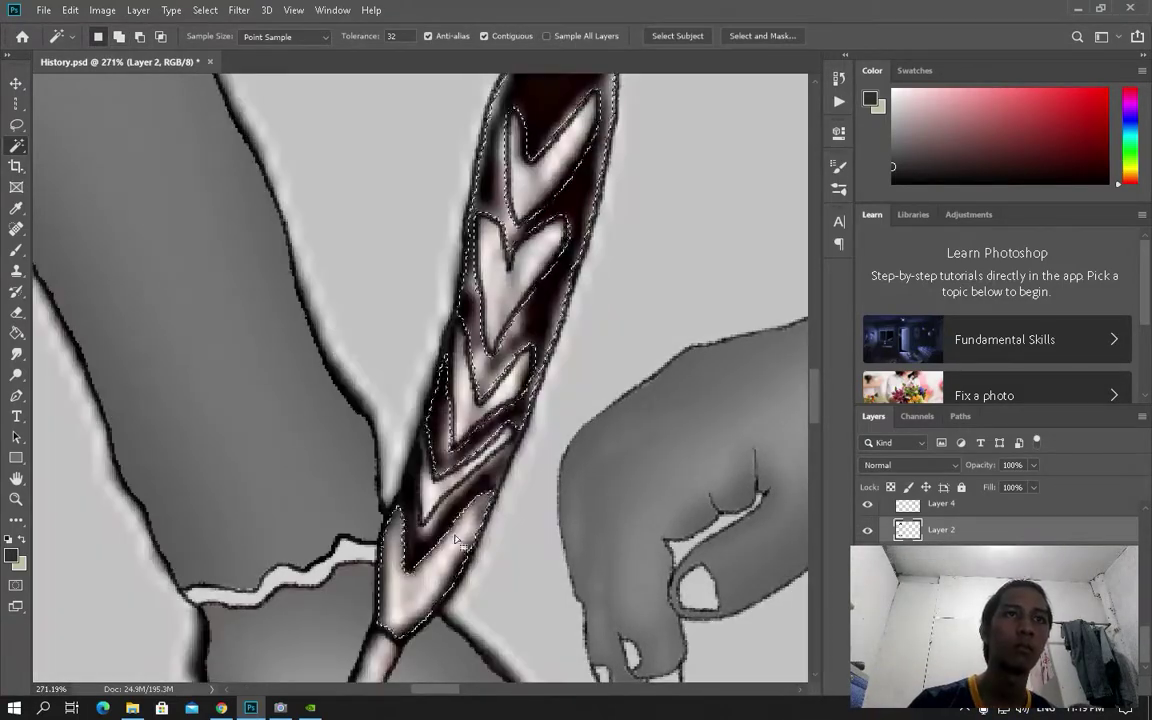
key("shift")
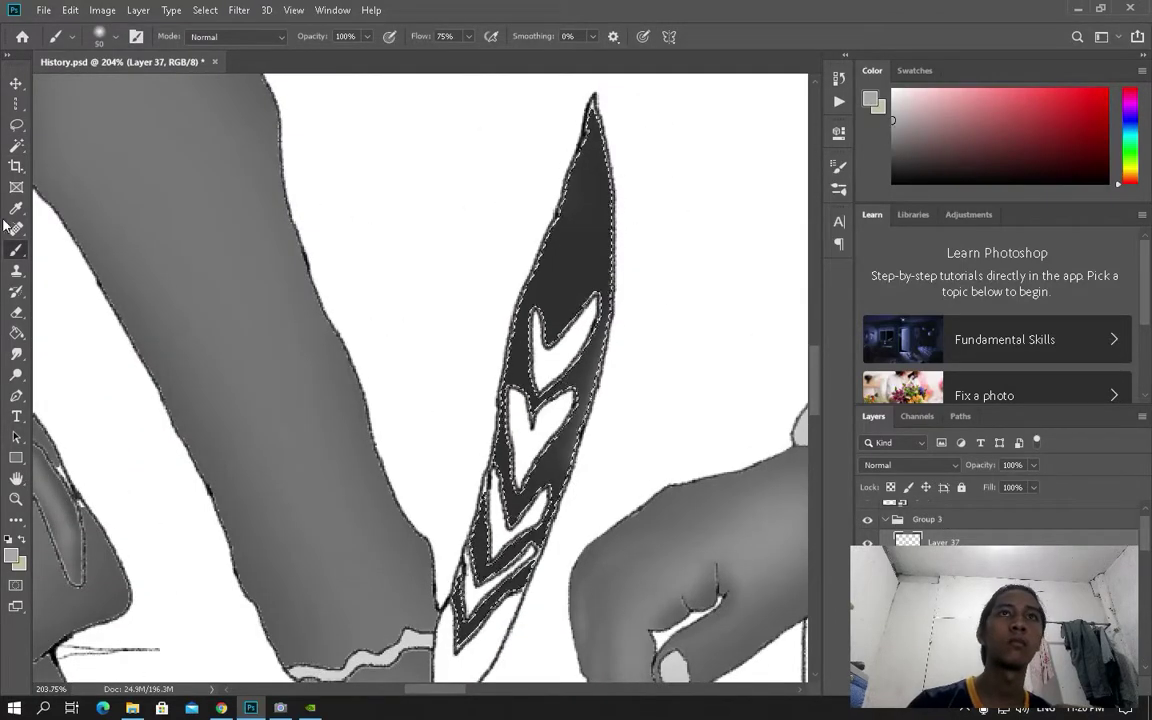
Step: Paint the quill's white V-shaped markings light gray on Layer 37 with a size 25 brush
key("bracketleft")
key("bracketleft")
left_click(367, 37)
scroll(585, 310, "down", 2)
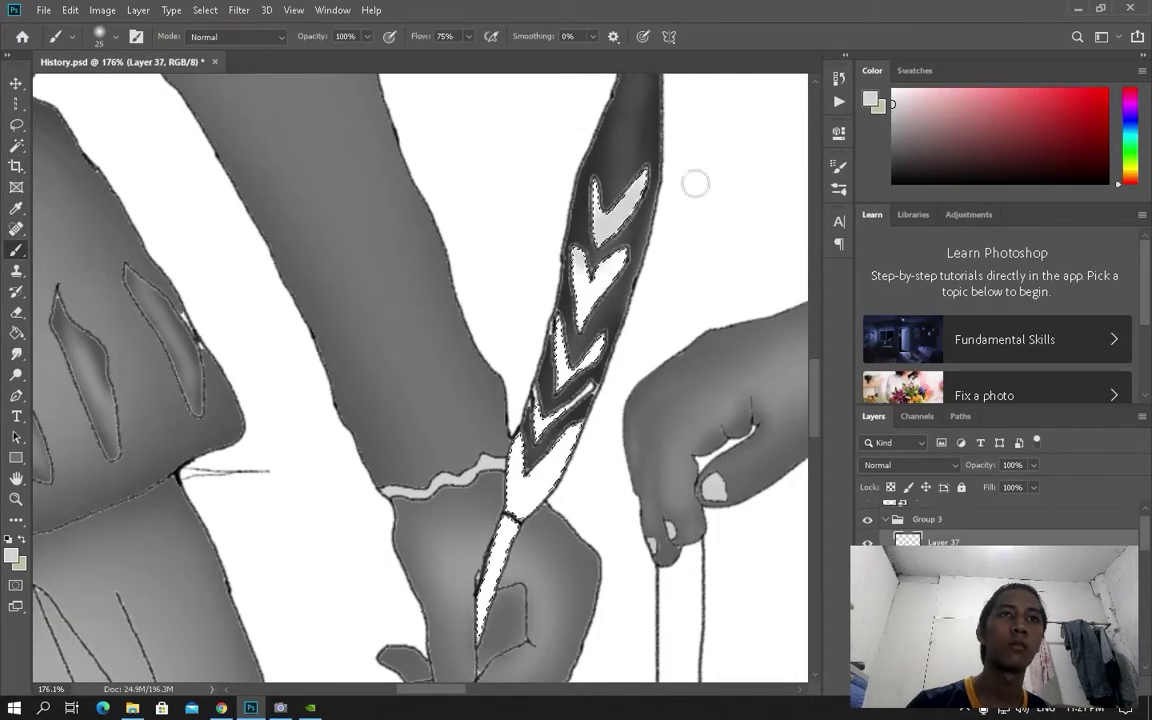
scroll(606, 451, "down", 8)
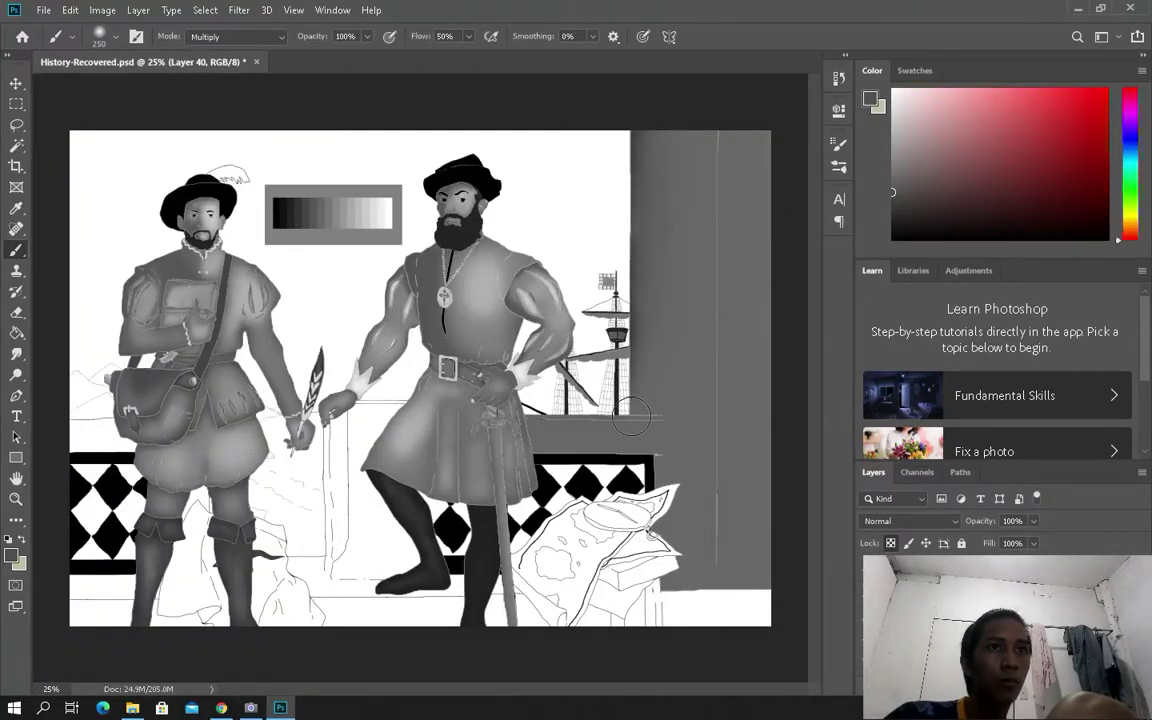
Step: Switch the brush to Normal mode at 35% opacity and shade the pillar and ledge with a size 200 brush
left_click(258, 37)
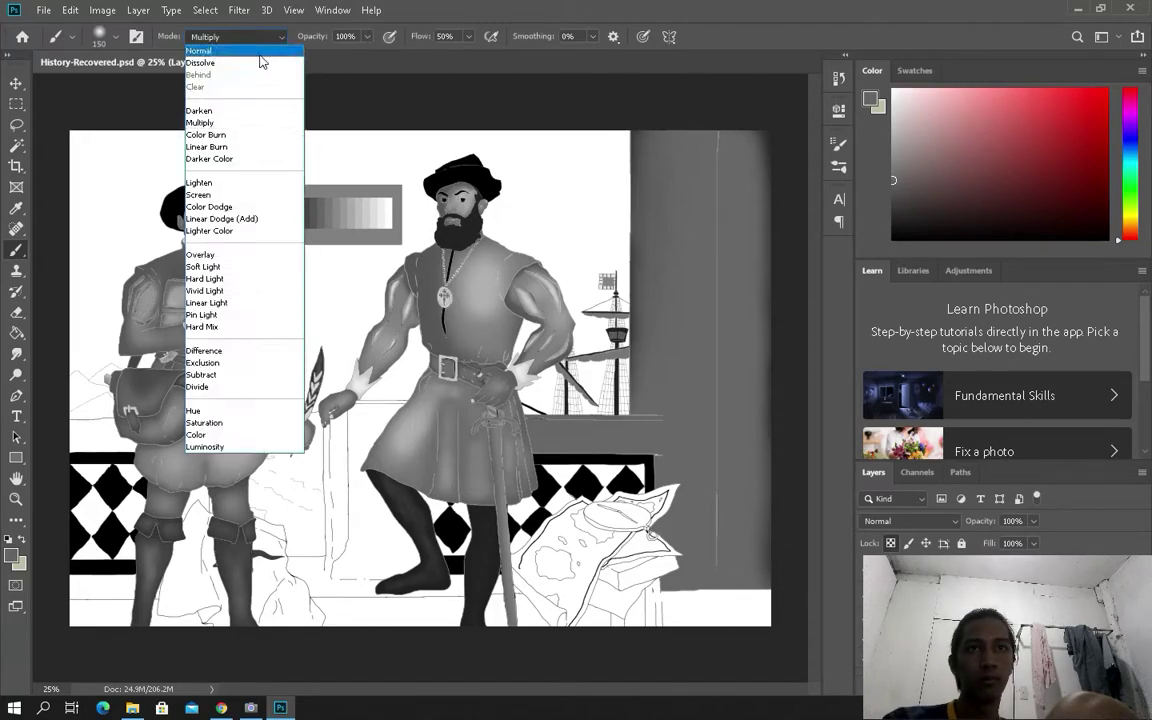
left_click(259, 52)
key("3")
key("5")
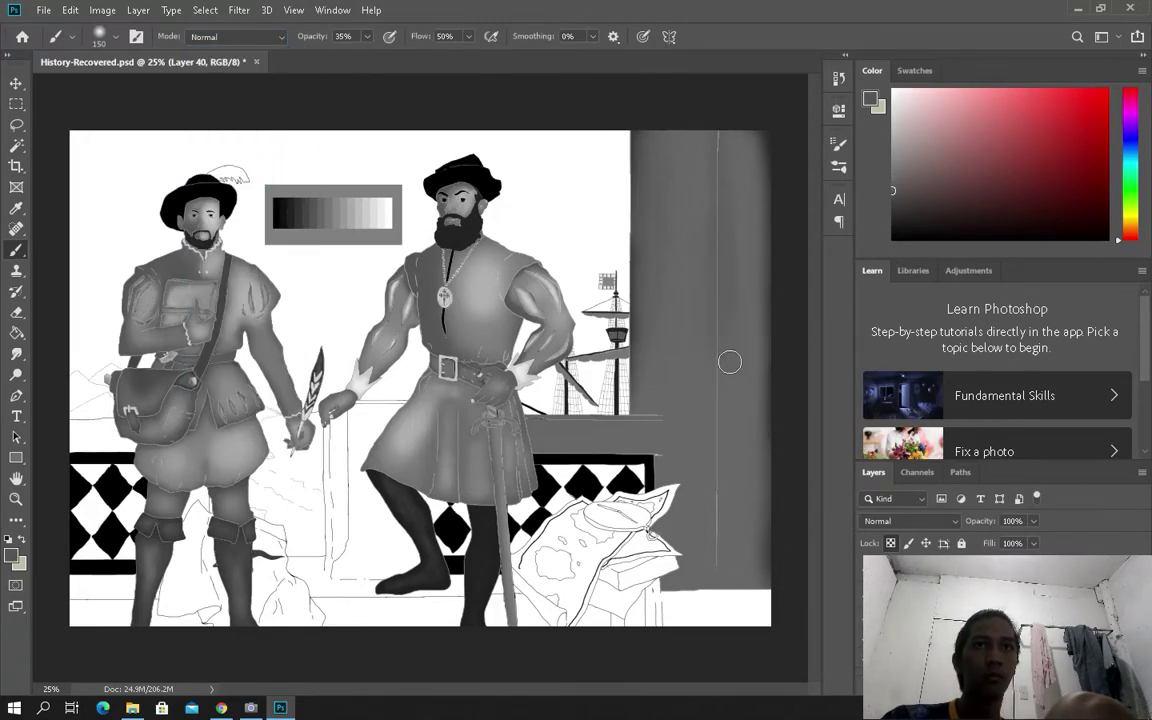
key("bracketright")
key("bracketright")
key("bracketright")
key("bracketright")
key("bracketright")
key("bracketright")
key("bracketright")
left_click_drag(628, 487, 675, 449)
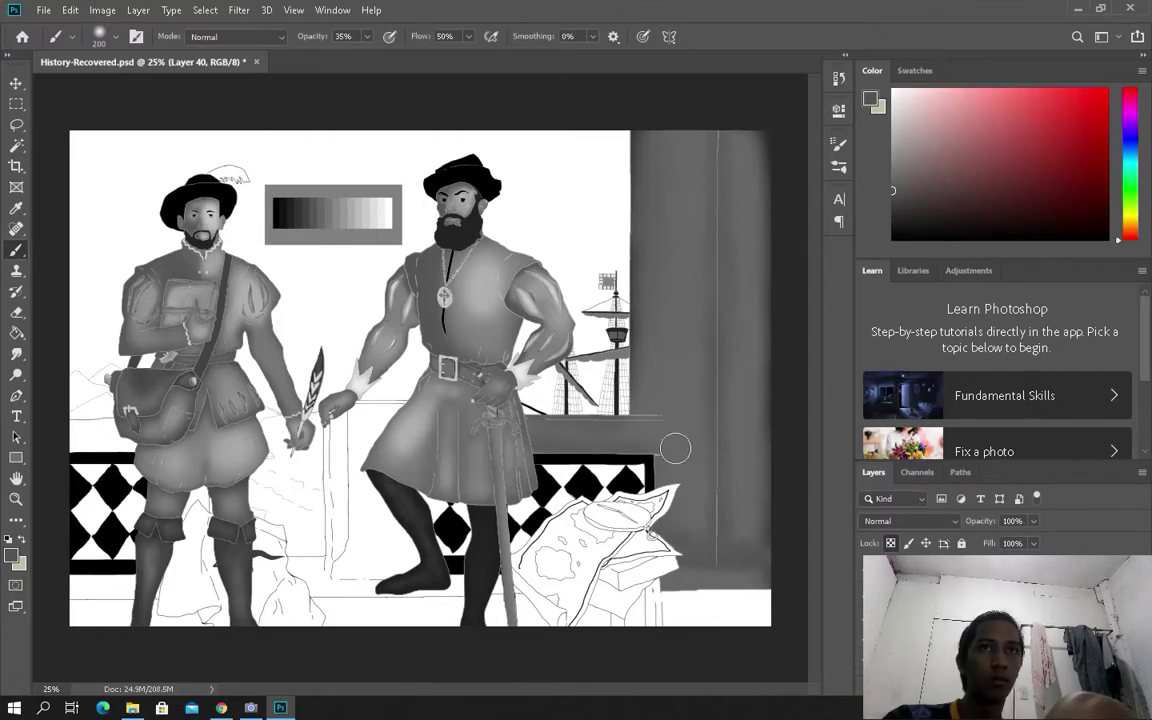
Step: Sample a lighter gray and brush a soft vertical highlight down the pillar beside the ship
scroll(735, 512, "down", 1)
left_click(663, 270, "alt")
mouse_move(663, 270)
left_mouse_down()
mouse_move(747, 357)
mouse_move(661, 358)
left_mouse_up()
scroll(429, 370, "up", 1)
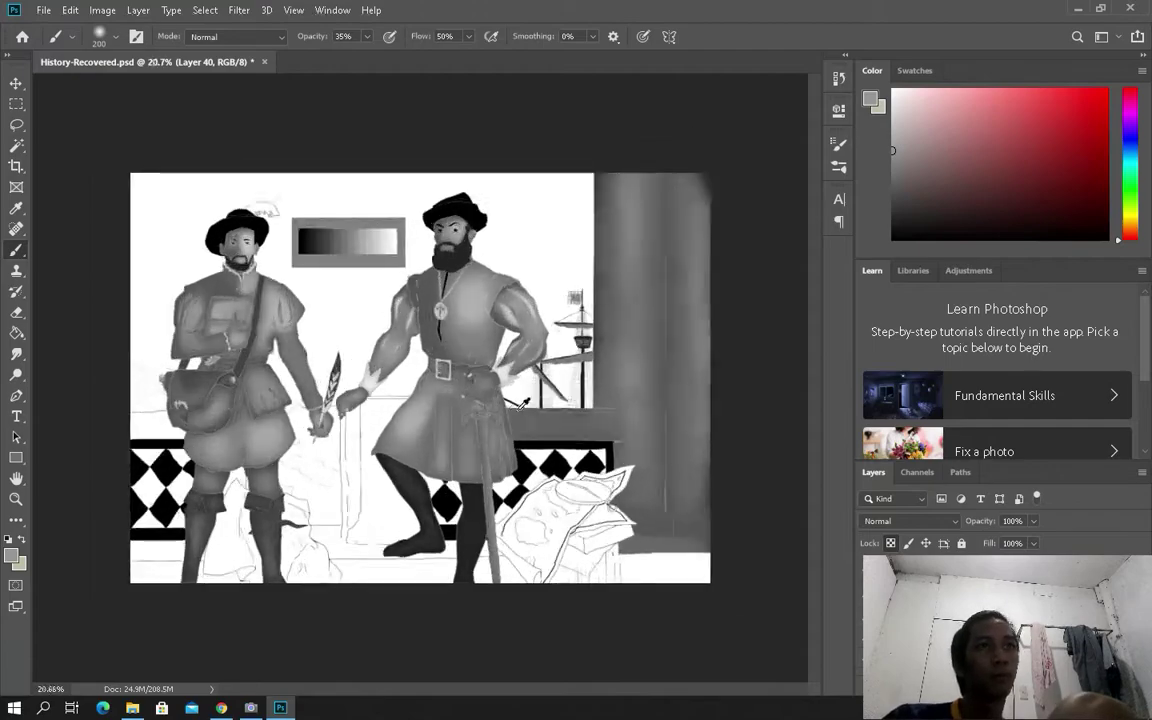
Step: Paint the white floor below the pillar, beside the stacked books, solid gray at 100% brush opacity on Layer 40
scroll(708, 625, "up", 6)
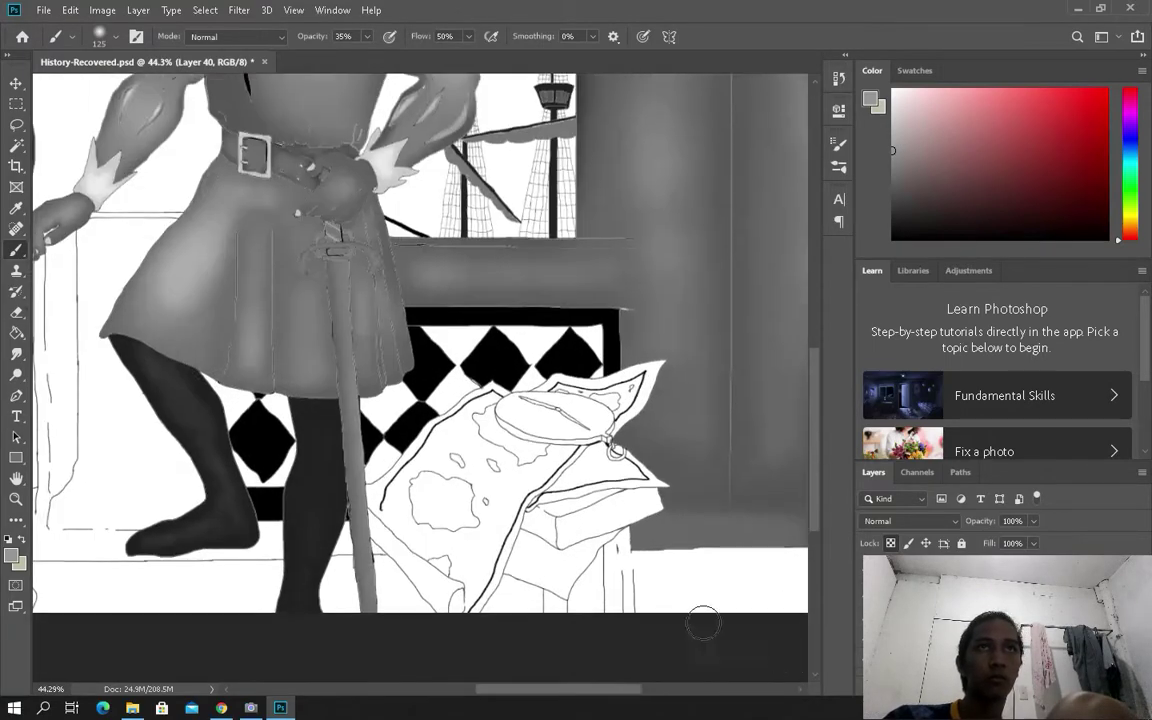
scroll(600, 590, "right", 3)
key("0")
mouse_move(630, 550)
left_mouse_down()
mouse_move(520, 500)
mouse_move(470, 520)
mouse_move(531, 596)
mouse_move(506, 577)
left_mouse_up()
key("bracketleft")
key("bracketleft")
key("bracketleft")
key("bracketleft")
key("bracketleft")
key("bracketleft")
scroll(531, 596, "up", 8)
key("bracketleft")
key("bracketleft")
key("bracketleft")
key("bracketleft")
key("bracketleft")
left_click_drag(625, 488, 497, 498)
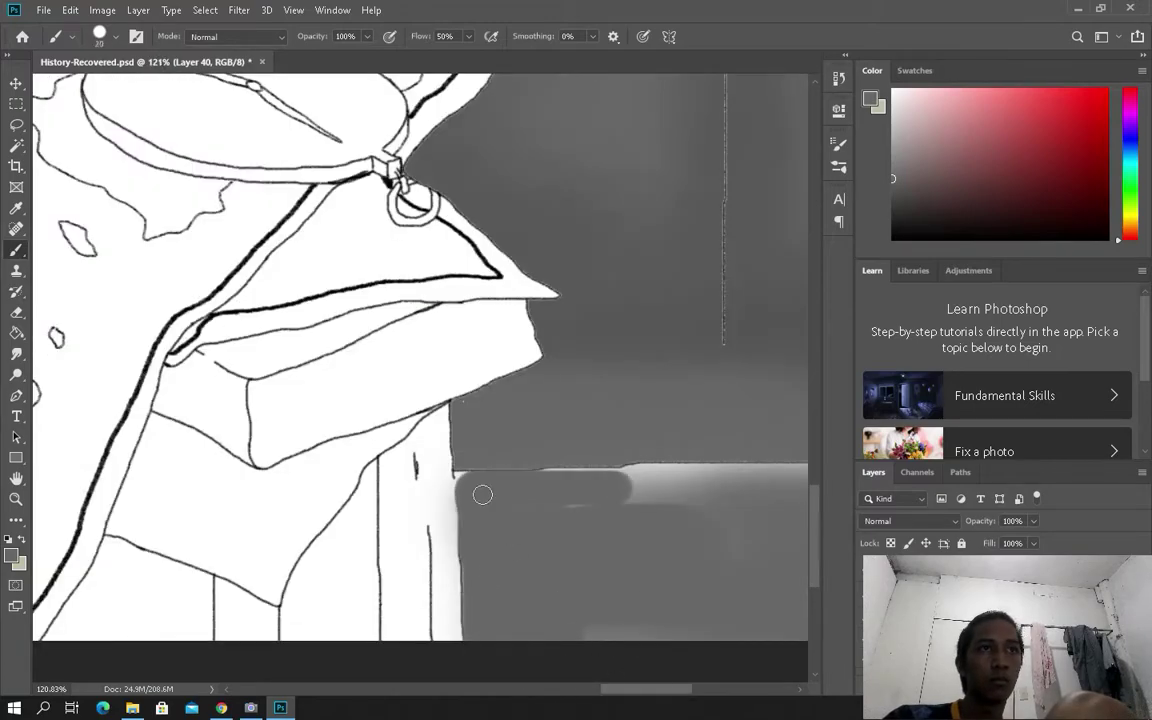
key("bracketright")
key("bracketright")
scroll(620, 543, "down", 4)
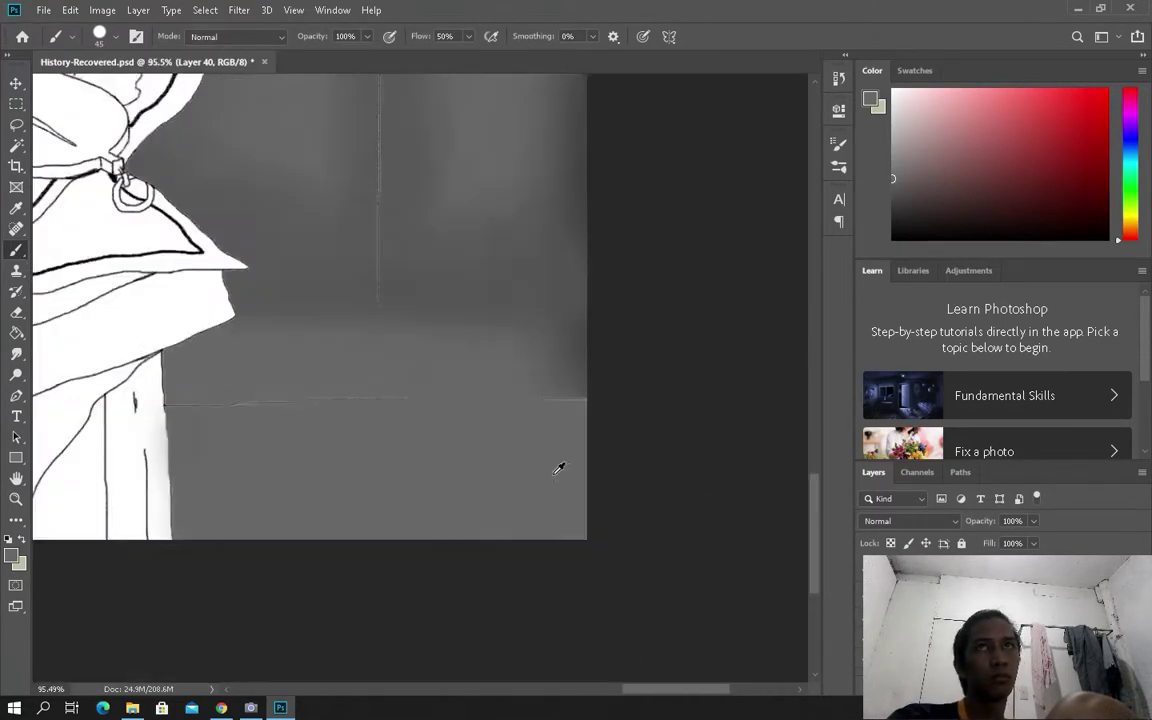
key("ctrl+a")
key("m")
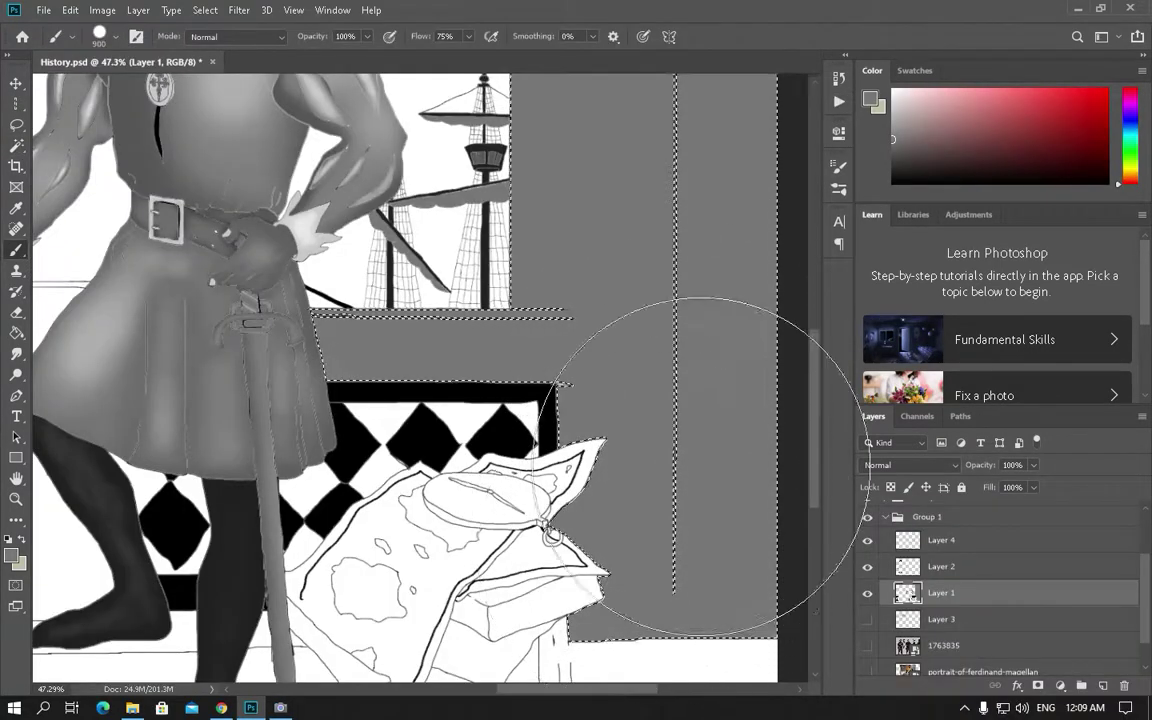
scroll(710, 393, "down", 4)
key("m")
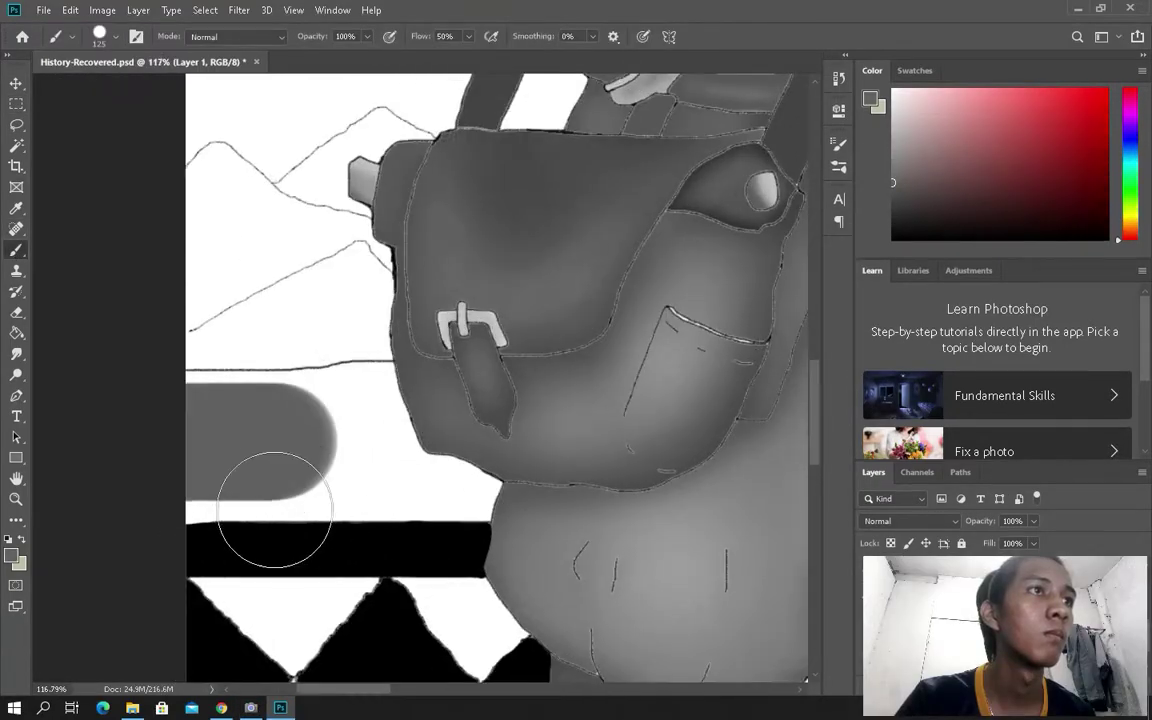
Step: Paint the white wall strip between the checkered panel and the man's bag gray on Layer 1, up to its outlines
mouse_move(275, 509)
left_mouse_down()
mouse_move(378, 527)
mouse_move(390, 515)
left_mouse_up()
scroll(311, 441, "up", 2)
mouse_move(311, 441)
left_mouse_down()
mouse_move(591, 419)
mouse_move(564, 358)
mouse_move(588, 335)
mouse_move(637, 453)
left_mouse_up()
key("bracketleft")
key("bracketleft")
key("bracketleft")
key("bracketleft")
scroll(668, 540, "right", 2)
scroll(704, 548, "up", 2)
scroll(740, 548, "down", 2)
key("bracketright")
key("bracketright")
mouse_move(761, 557)
left_mouse_down()
mouse_move(684, 542)
mouse_move(761, 541)
mouse_move(734, 555)
mouse_move(319, 495)
mouse_move(648, 552)
mouse_move(304, 549)
left_mouse_up()
scroll(113, 552, "left", 3)
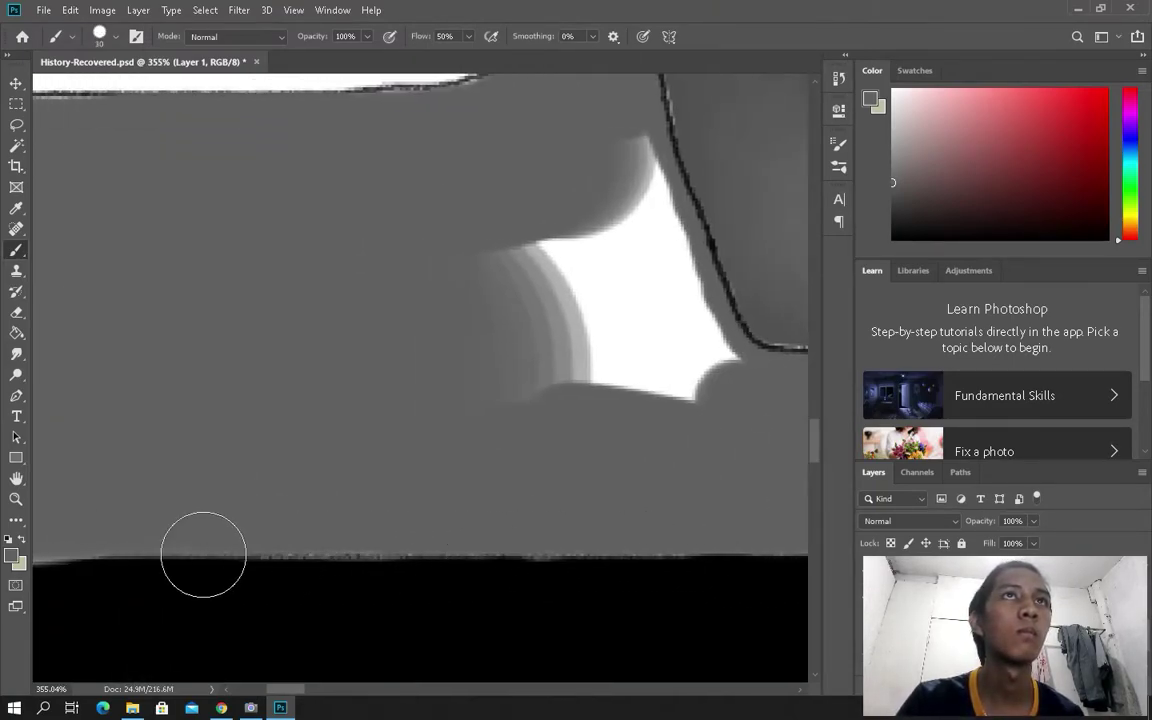
scroll(584, 175, "up", 1)
scroll(650, 406, "down", 3)
scroll(444, 324, "down", 3)
scroll(444, 324, "down", 4)
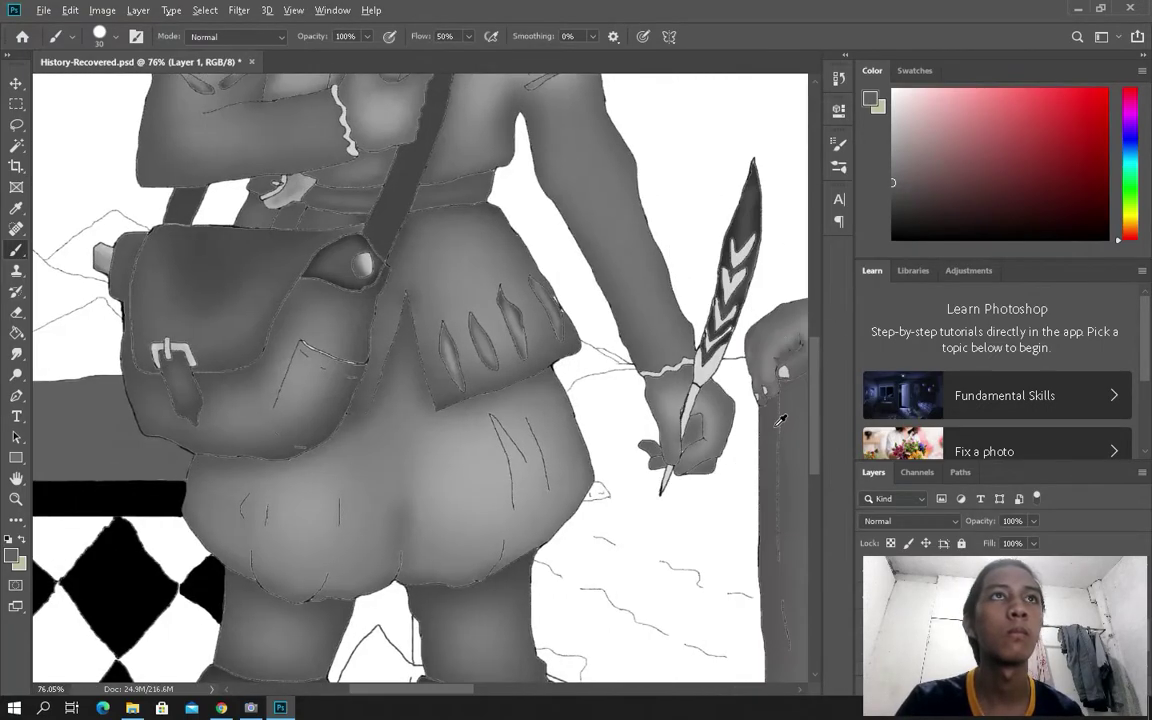
Step: Shade the selected wall strip beside the bag darker gray with a soft size 150 brush
left_click(116, 37)
left_click(390, 445)
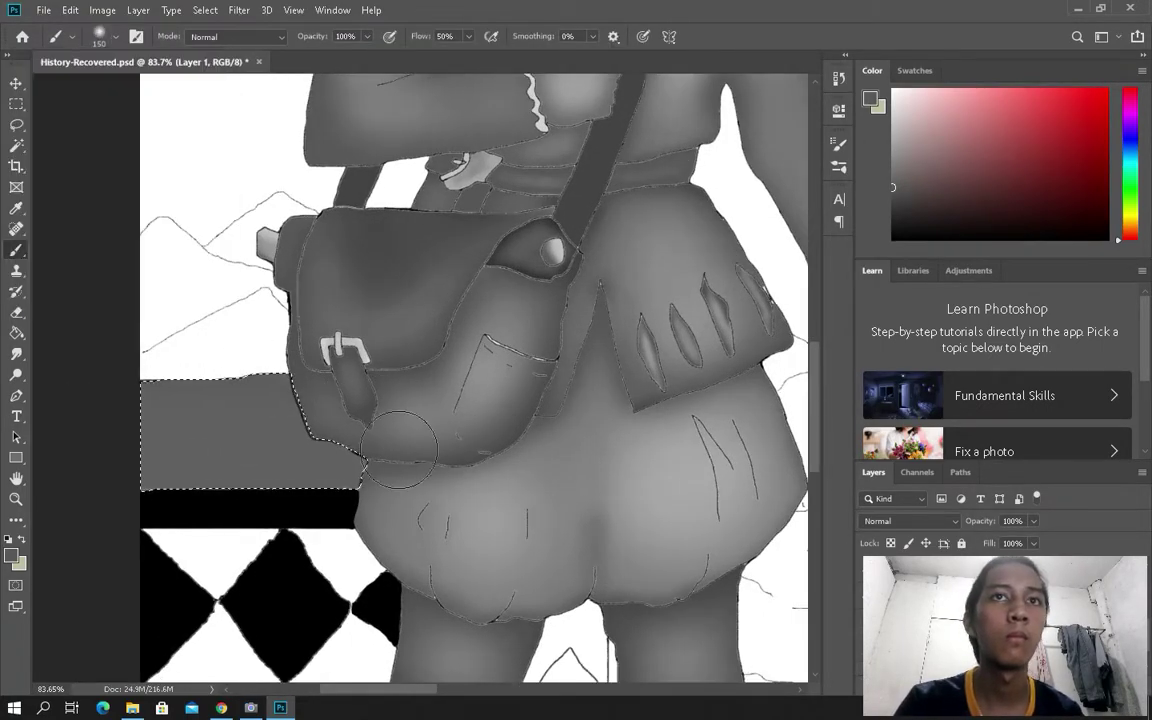
key("m")
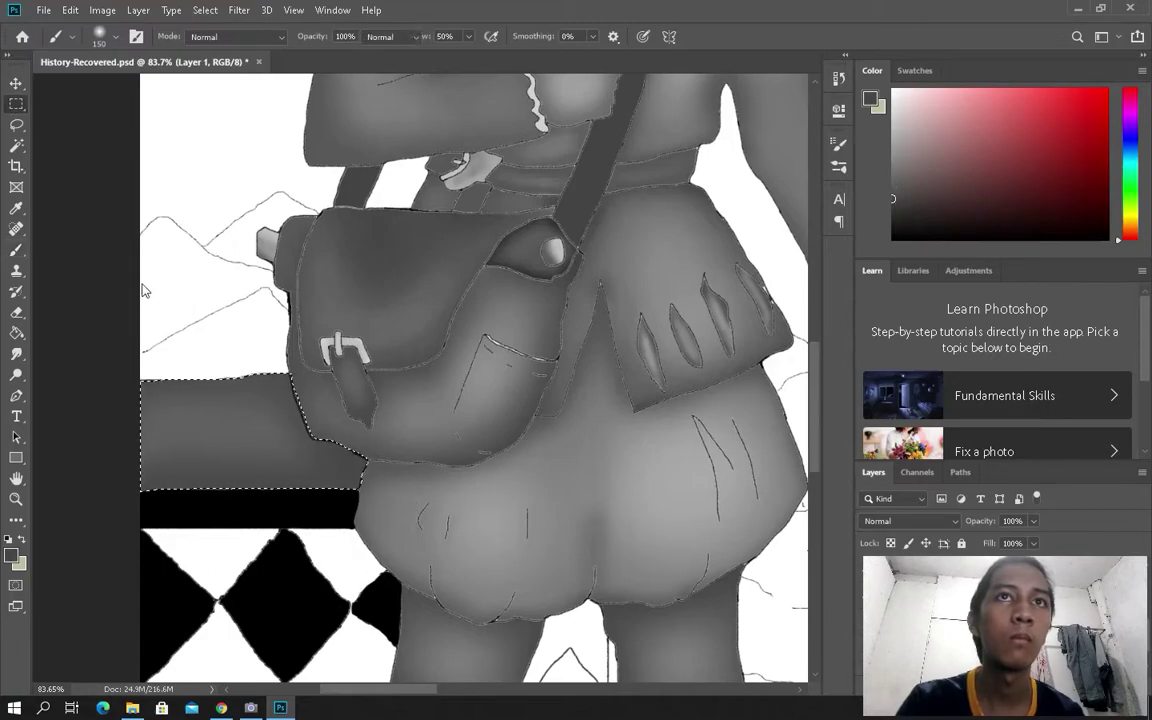
scroll(455, 617, "down", 3)
scroll(560, 600, "up", 3)
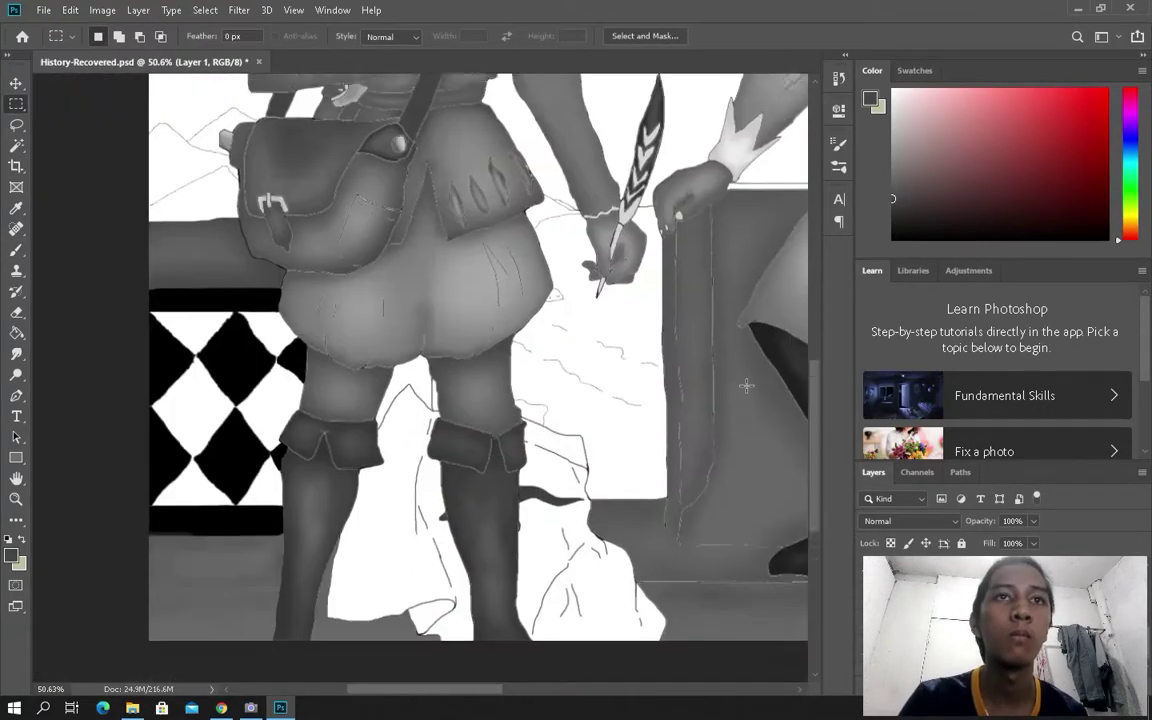
Step: Pick a light gray from the grayscale reference layer as the brush color
scroll(660, 598, "up", 3)
key("v")
left_click_drag(660, 598, 674, 188)
key("i")
left_click(733, 188)
key("b")
scroll(478, 378, "down", 5)
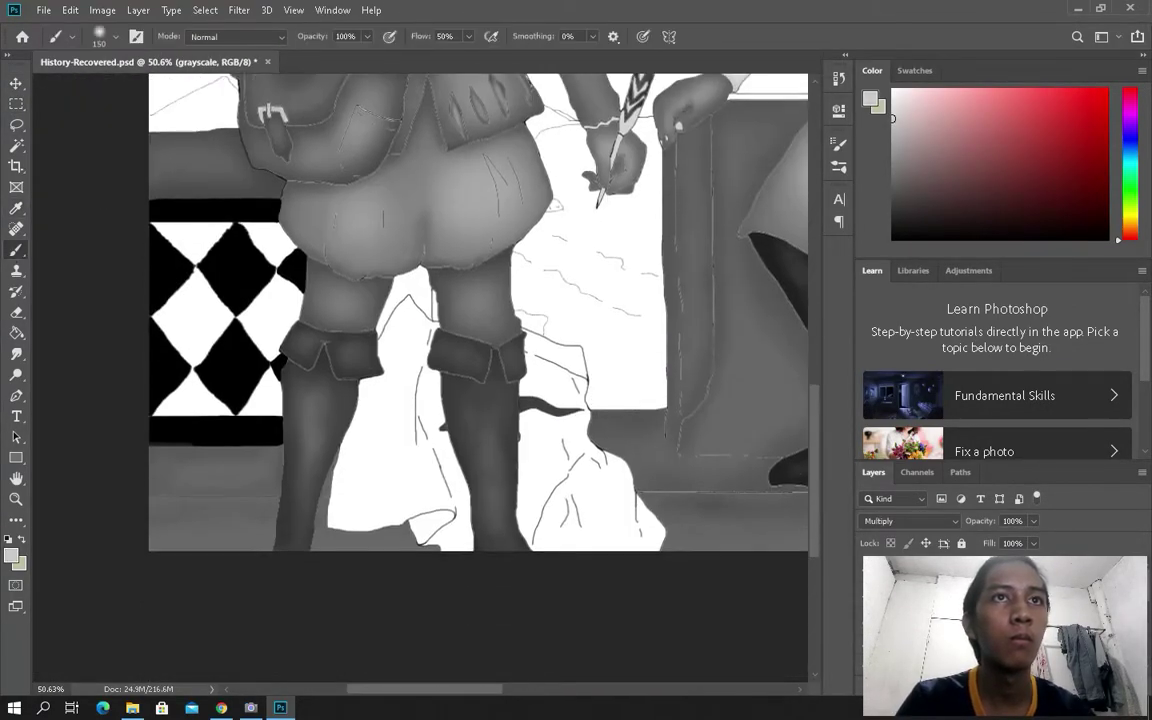
Step: Add a new layer above Layer 1 and start painting the white cloth between the man's legs light gray
left_click(16, 145)
scroll(400, 400, "up", 2)
left_click(420, 440)
key("b")
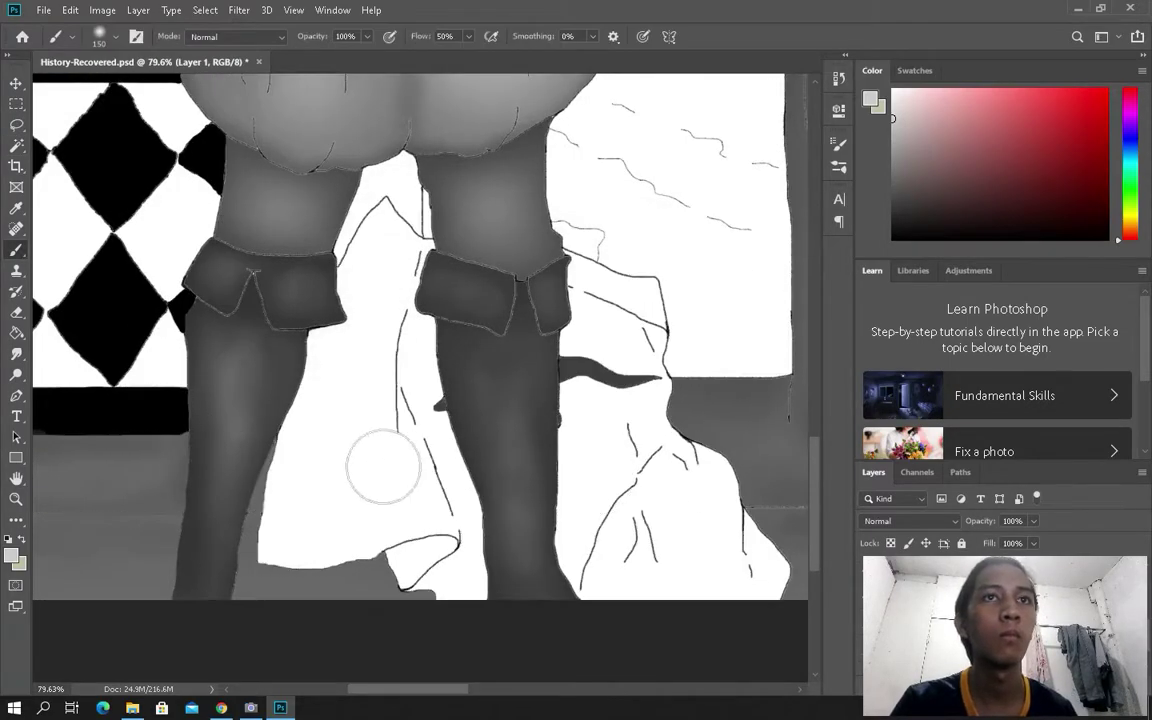
key("ctrl+j")
scroll(380, 470, "up", 3)
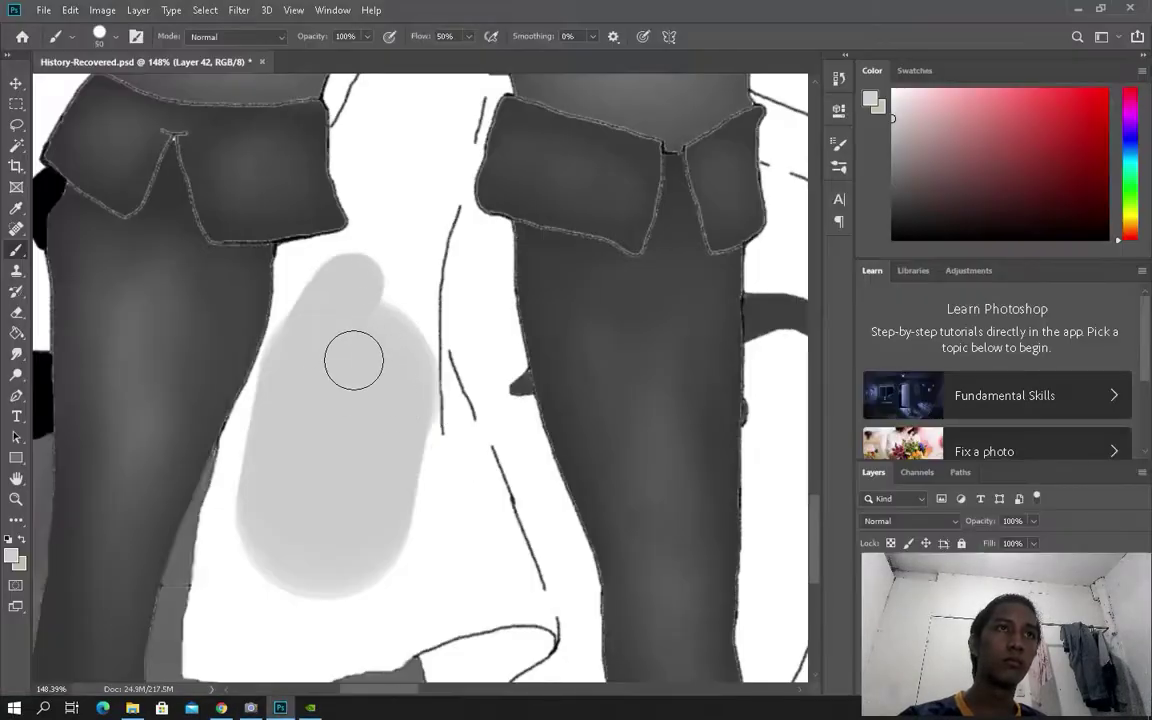
scroll(331, 337, "up", 3)
key("bracketleft")
key("bracketleft")
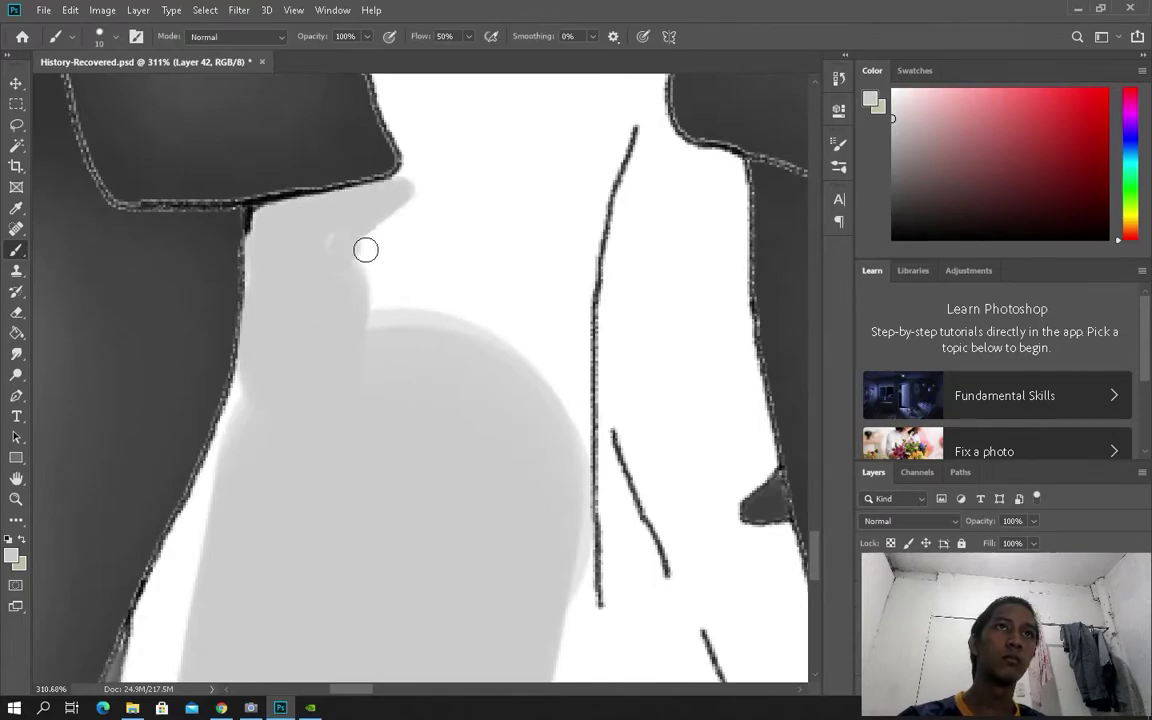
Step: Paint the cloth's outer edge along the leg and down to its lower hem light gray with a size 10 brush
scroll(224, 501, "down", 3)
scroll(105, 580, "down", 4)
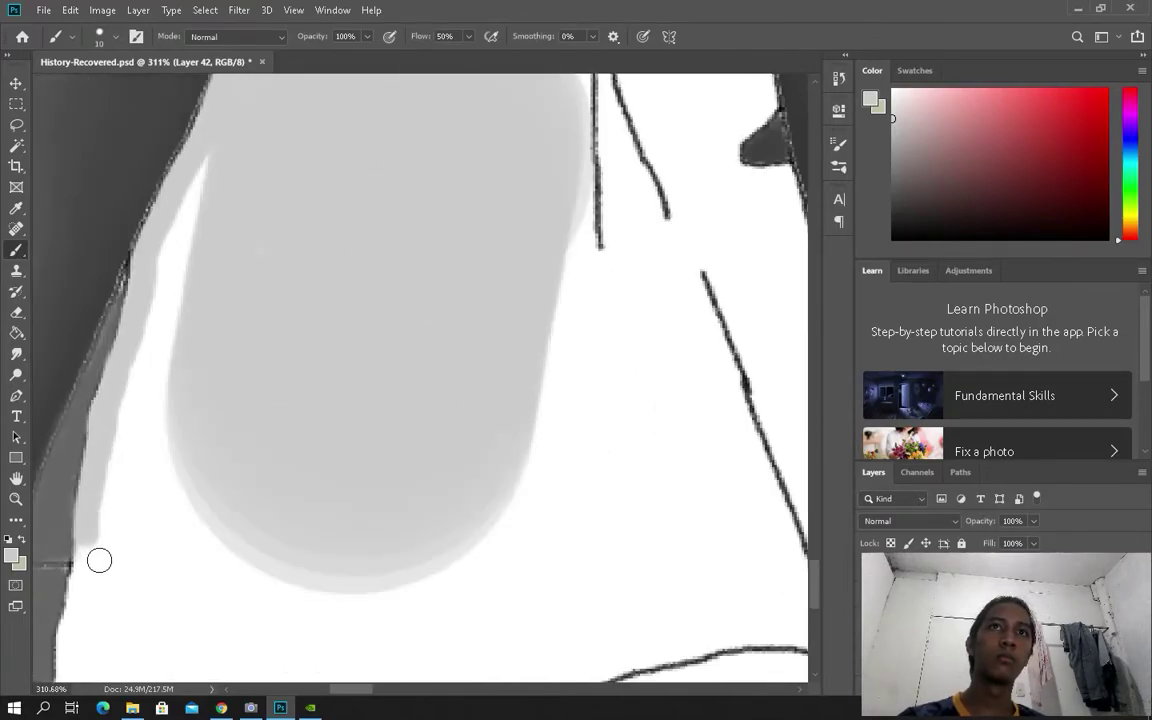
scroll(80, 548, "down", 3)
key("ctrl+z")
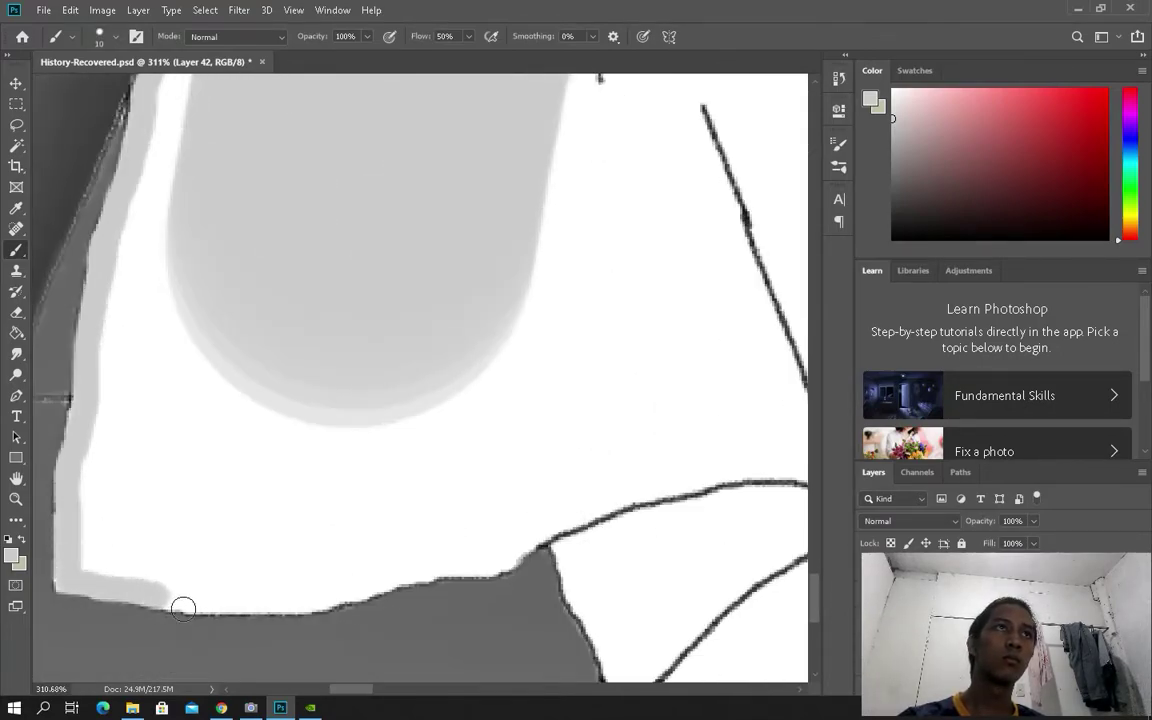
scroll(600, 495, "down", 5)
mouse_move(322, 210)
left_mouse_down()
mouse_move(368, 437)
mouse_move(521, 458)
left_mouse_up()
scroll(521, 458, "down", 4)
scroll(460, 224, "up", 4)
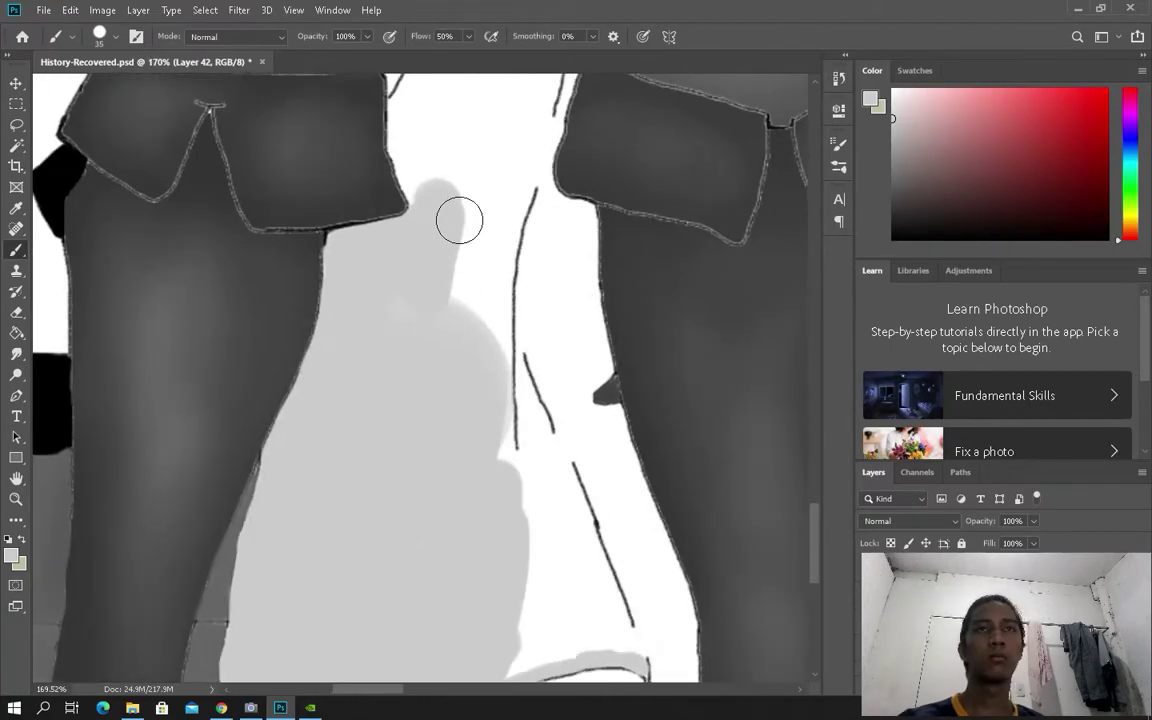
Step: Paint the cloth's pointed peak between the boot cuffs light gray, following its outline
scroll(465, 404, "up", 6)
mouse_move(465, 404)
left_mouse_down()
mouse_move(442, 333)
mouse_move(442, 268)
left_mouse_up()
scroll(501, 257, "up", 5)
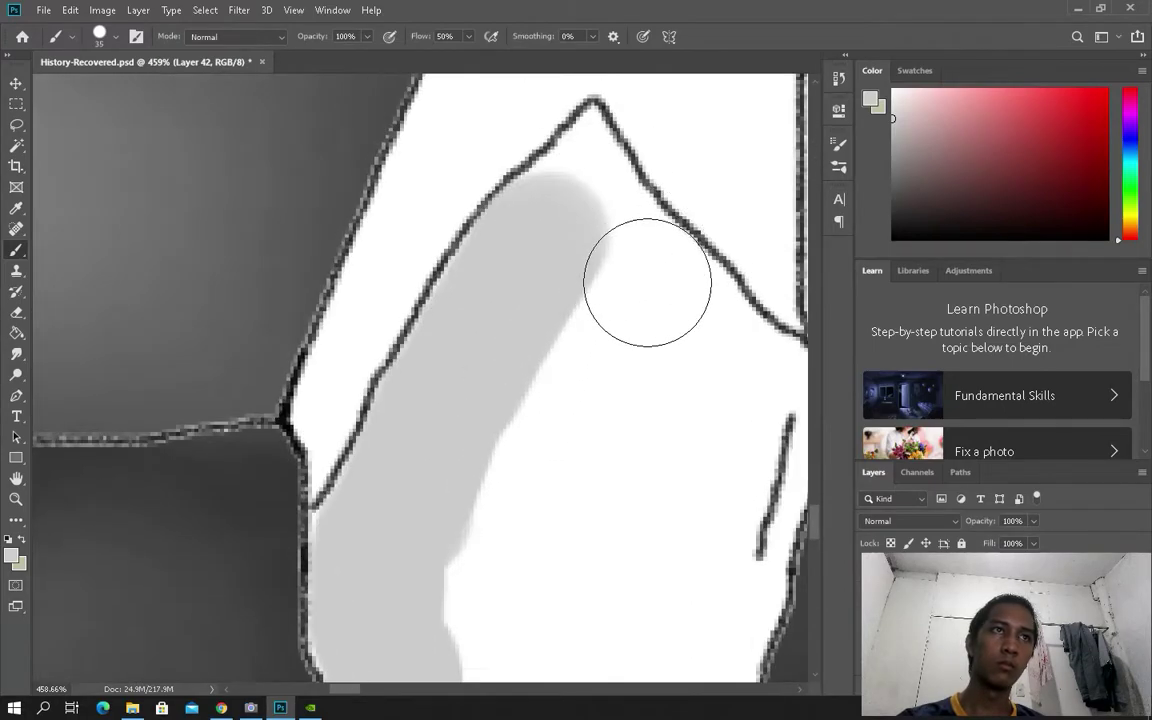
left_click_drag(615, 162, 775, 345)
scroll(720, 370, "right", 3)
left_click_drag(697, 472, 648, 368)
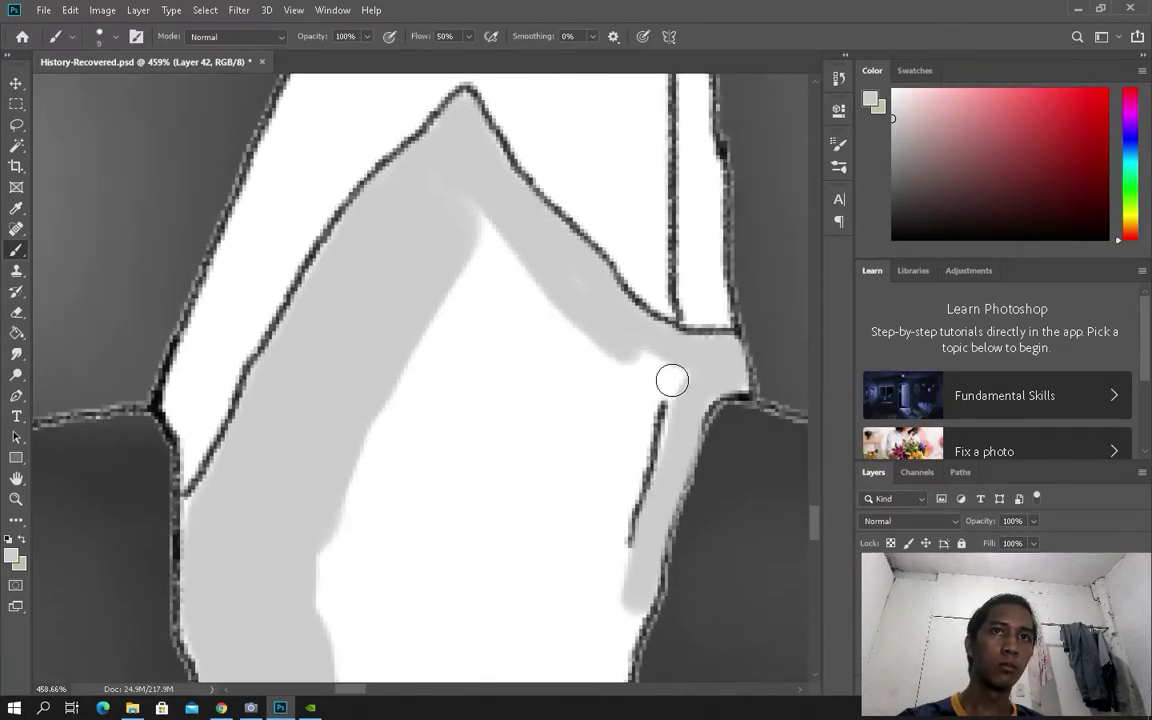
Step: Trace the cloth's edge along the other boot and down around the folded corner in light gray with a size 9 brush
scroll(612, 441, "down", 5)
left_click_drag(672, 480, 658, 592)
scroll(746, 532, "down", 6)
left_click_drag(704, 378, 668, 545)
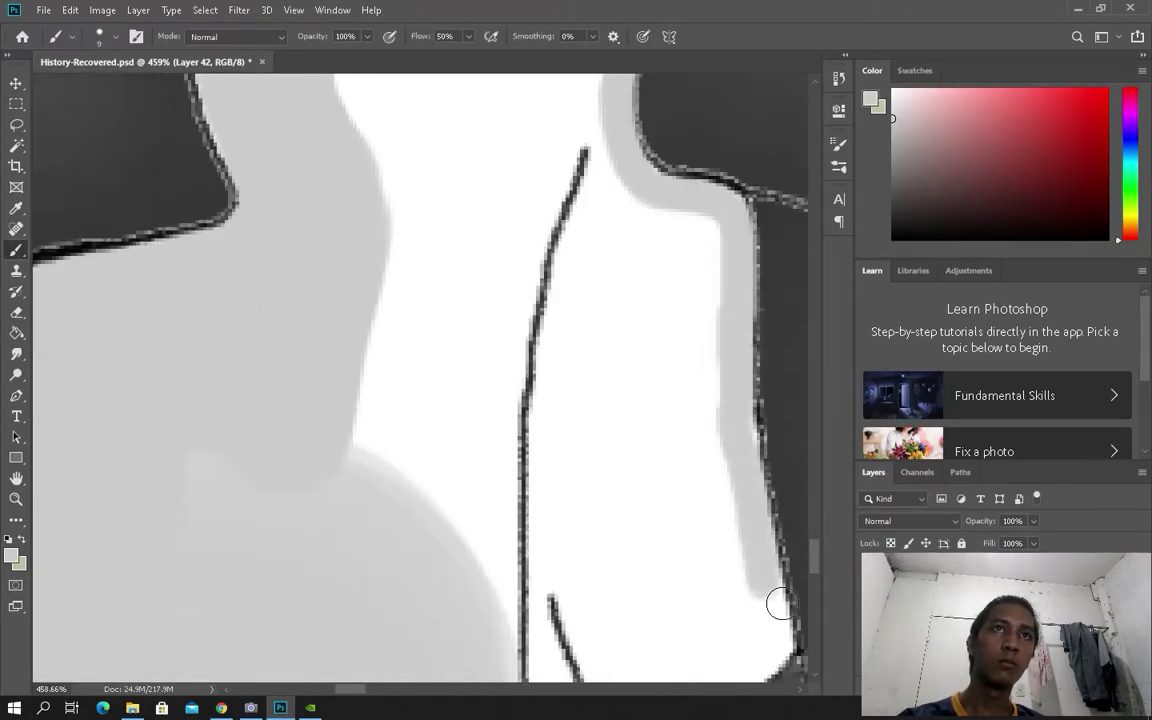
scroll(776, 599, "down", 2)
left_click_drag(700, 410, 650, 535)
scroll(746, 591, "down", 3)
scroll(746, 591, "right", 3)
left_click_drag(595, 415, 520, 455)
scroll(668, 300, "down", 3)
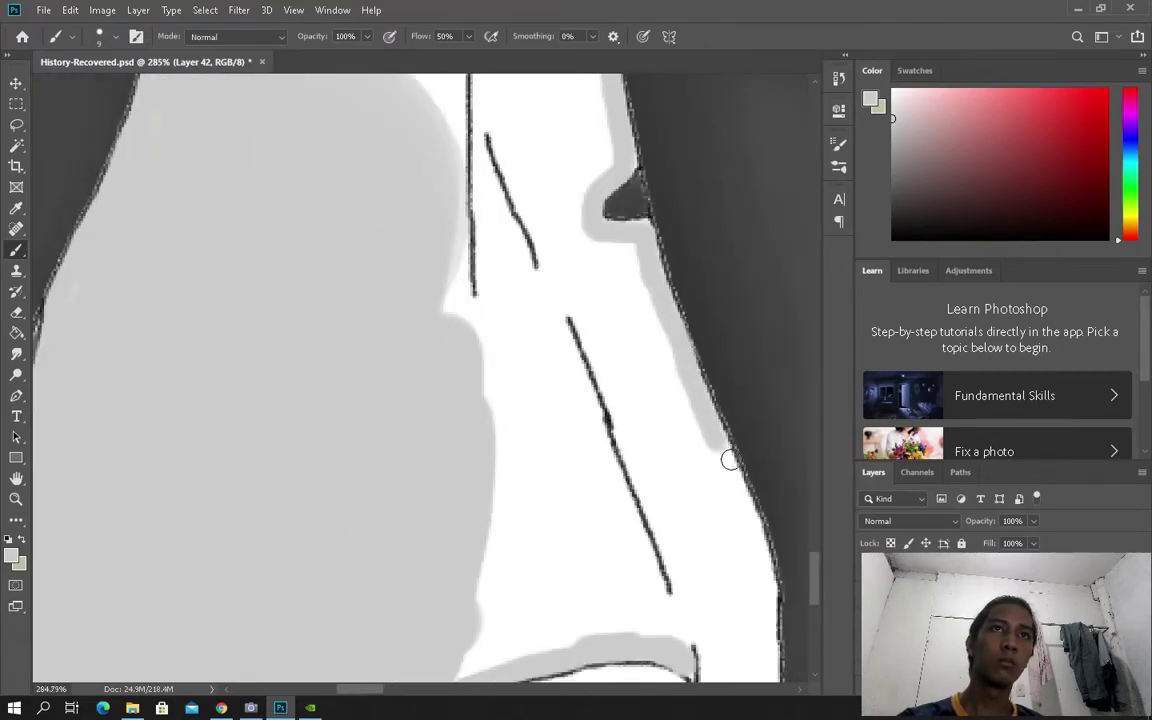
scroll(764, 549, "down", 7)
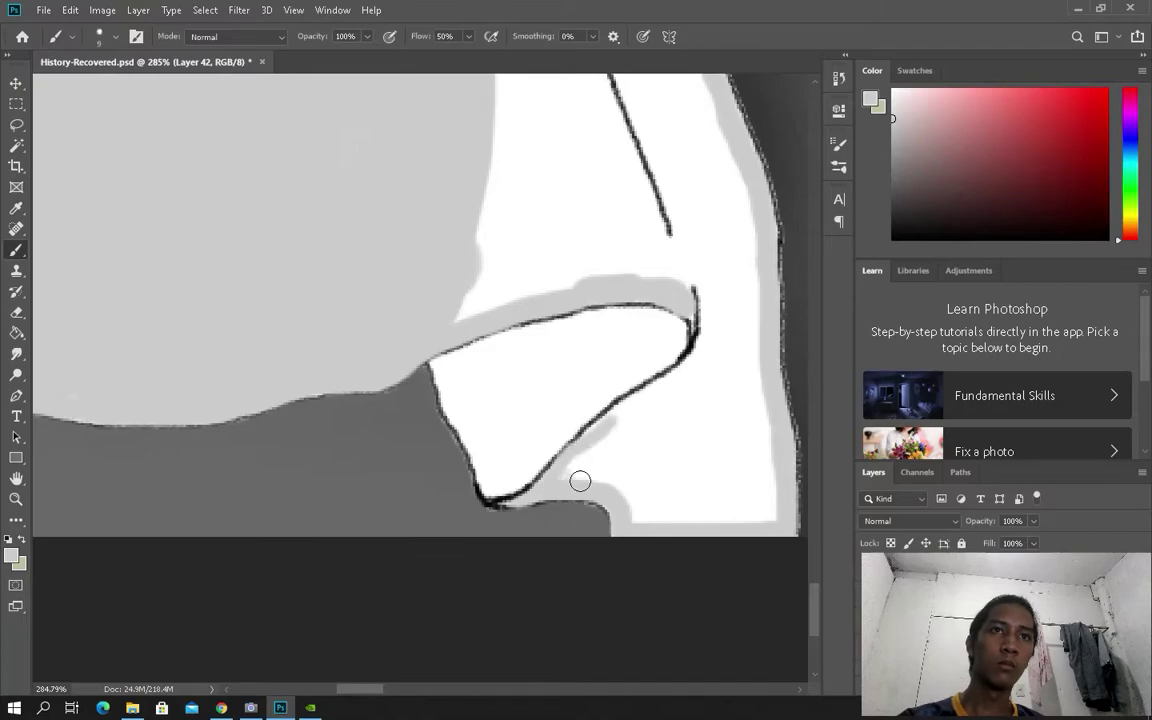
Step: Fill the lower part of the cloth above the folded corner with light gray using a size 25 brush
key("]")
key("]")
key("]")
key("]")
mouse_move(674, 509)
left_mouse_down()
mouse_move(755, 488)
mouse_move(771, 453)
mouse_move(759, 257)
left_mouse_up()
scroll(661, 204, "up", 4)
mouse_move(708, 507)
left_mouse_down()
mouse_move(581, 519)
mouse_move(609, 382)
mouse_move(576, 345)
mouse_move(662, 557)
mouse_move(663, 377)
mouse_move(571, 318)
left_mouse_up()
scroll(607, 381, "up", 2)
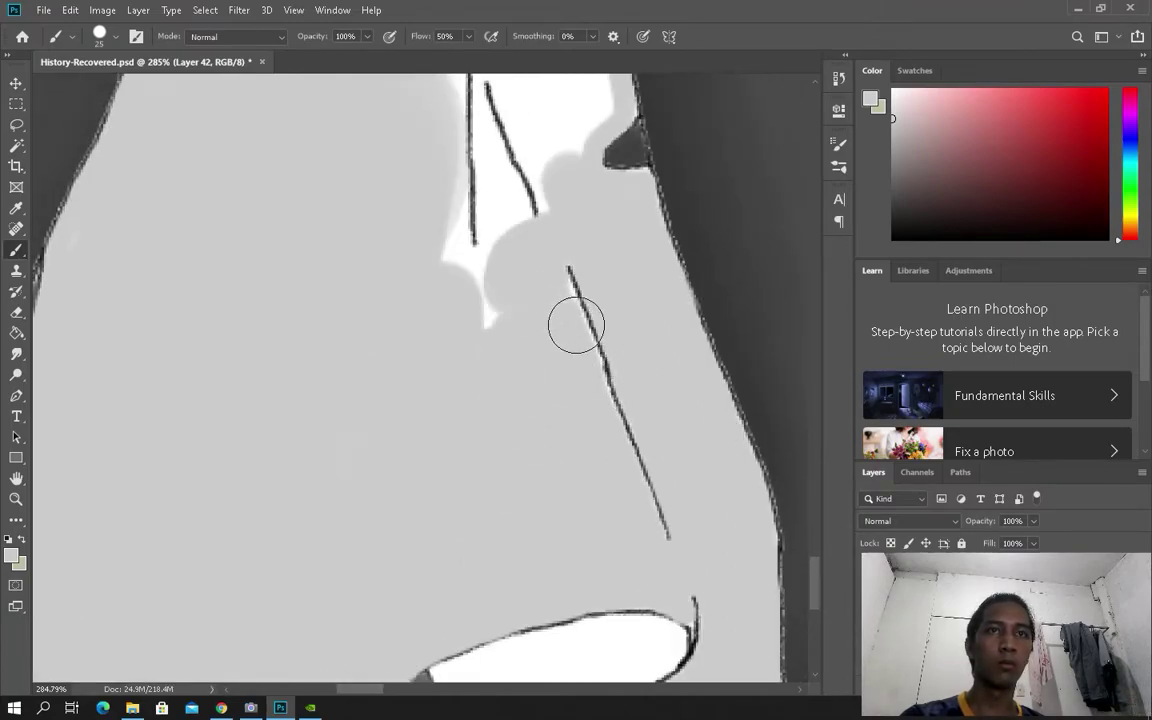
Step: Fill the remaining white gaps around the cloth's fold lines with light gray
scroll(537, 321, "up", 2)
mouse_move(468, 221)
left_mouse_down()
mouse_move(537, 321)
mouse_move(573, 262)
mouse_move(617, 239)
mouse_move(463, 344)
mouse_move(430, 268)
left_mouse_up()
scroll(573, 262, "up", 1)
scroll(617, 239, "up", 2)
scroll(507, 121, "up", 2)
mouse_move(507, 121)
left_mouse_down()
mouse_move(492, 160)
mouse_move(426, 140)
mouse_move(467, 138)
mouse_move(547, 210)
left_mouse_up()
scroll(427, 136, "up", 2)
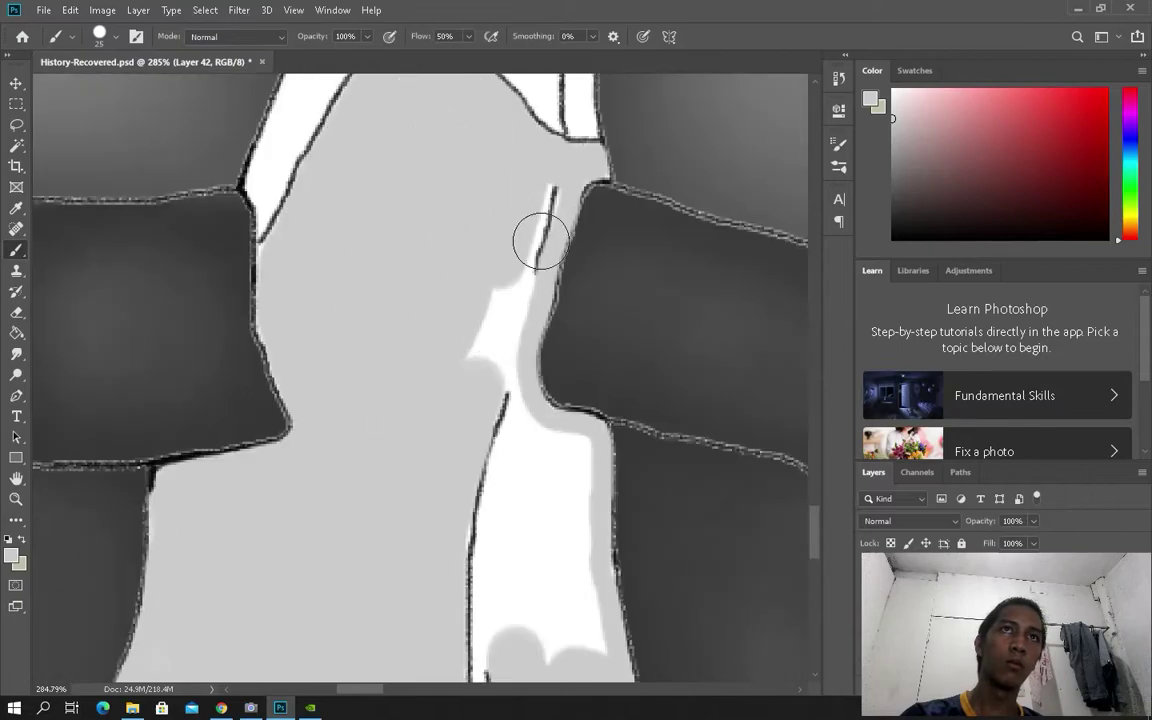
mouse_move(530, 428)
left_mouse_down()
mouse_move(592, 517)
mouse_move(532, 576)
left_mouse_up()
scroll(532, 483, "down", 5)
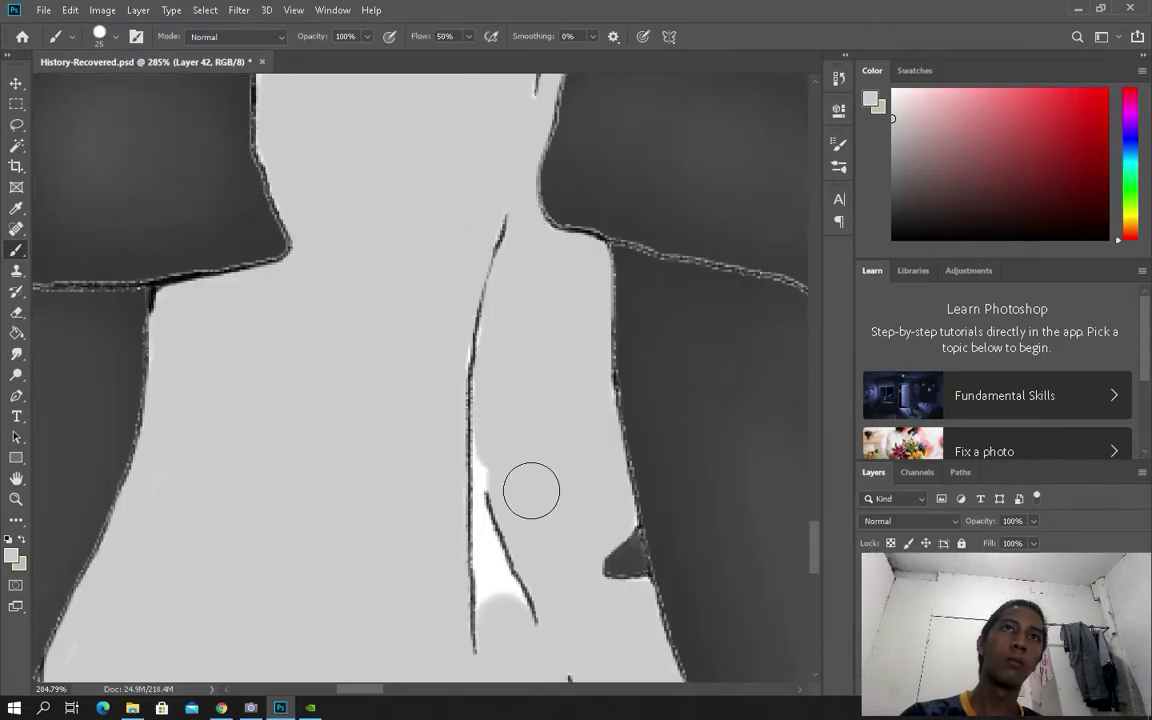
scroll(489, 435, "up", 2)
scroll(489, 458, "up", 2)
Step: Lay light gray over the white background between the man's clothing and quill hand on Layer 45 with a larger brush
key("bracketright")
key("bracketright")
key("bracketright")
key("bracketright")
key("bracketright")
mouse_move(553, 455)
left_mouse_down()
mouse_move(676, 408)
mouse_move(505, 525)
mouse_move(428, 611)
mouse_move(382, 511)
left_mouse_up()
mouse_move(335, 432)
left_mouse_down()
mouse_move(449, 394)
mouse_move(566, 404)
left_mouse_up()
scroll(566, 404, "down", 4)
scroll(458, 393, "up", 2)
key("bracketright")
key("bracketright")
key("bracketright")
scroll(458, 393, "up", 1)
left_click_drag(440, 350, 461, 436)
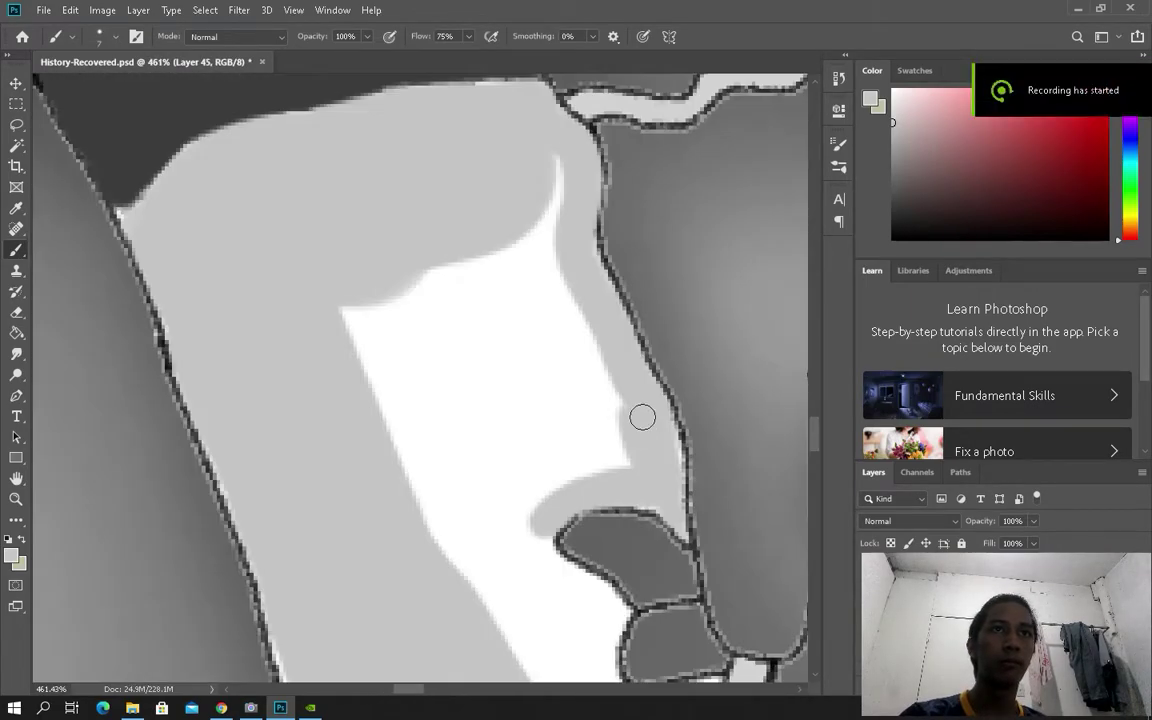
Step: Fill the background around the fingers and the quill's tip with light gray using a size 7 brush
mouse_move(643, 417)
left_mouse_down()
mouse_move(527, 285)
mouse_move(405, 432)
mouse_move(480, 465)
left_mouse_up()
scroll(319, 565, "down", 3)
left_click_drag(558, 439, 599, 496)
scroll(599, 496, "down", 3)
scroll(455, 514, "right", 3)
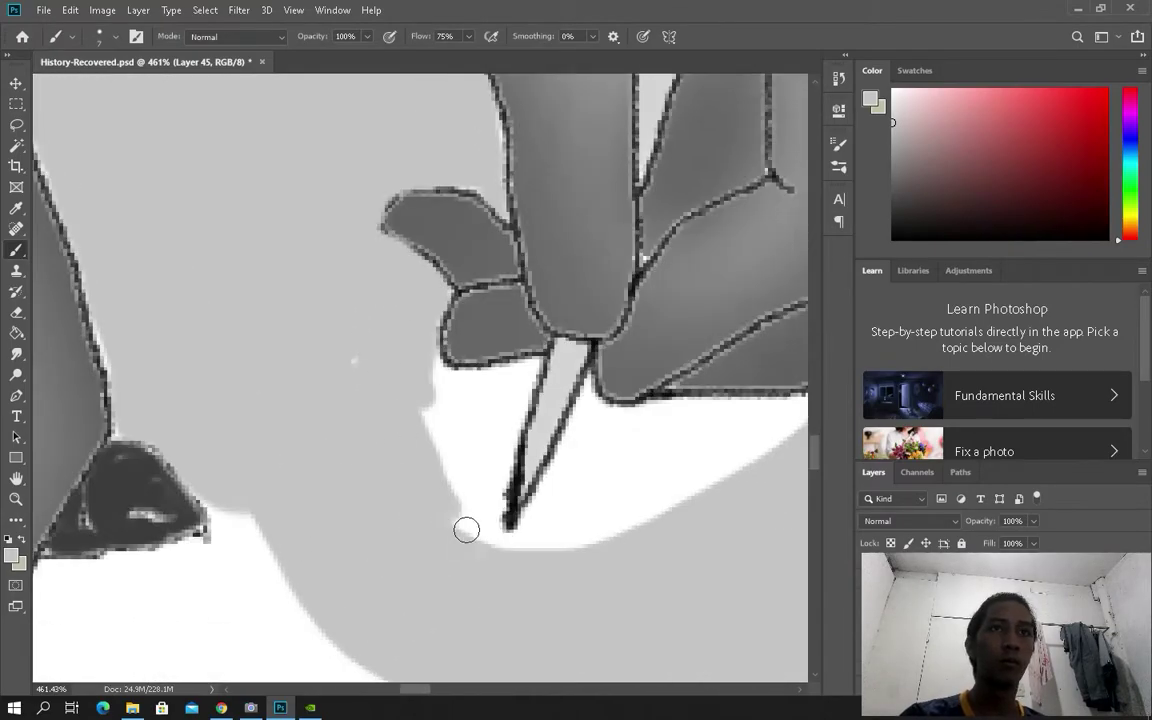
mouse_move(455, 514)
left_mouse_down()
mouse_move(570, 494)
mouse_move(797, 380)
left_mouse_up()
scroll(797, 380, "right", 1)
left_click_drag(687, 400, 545, 431)
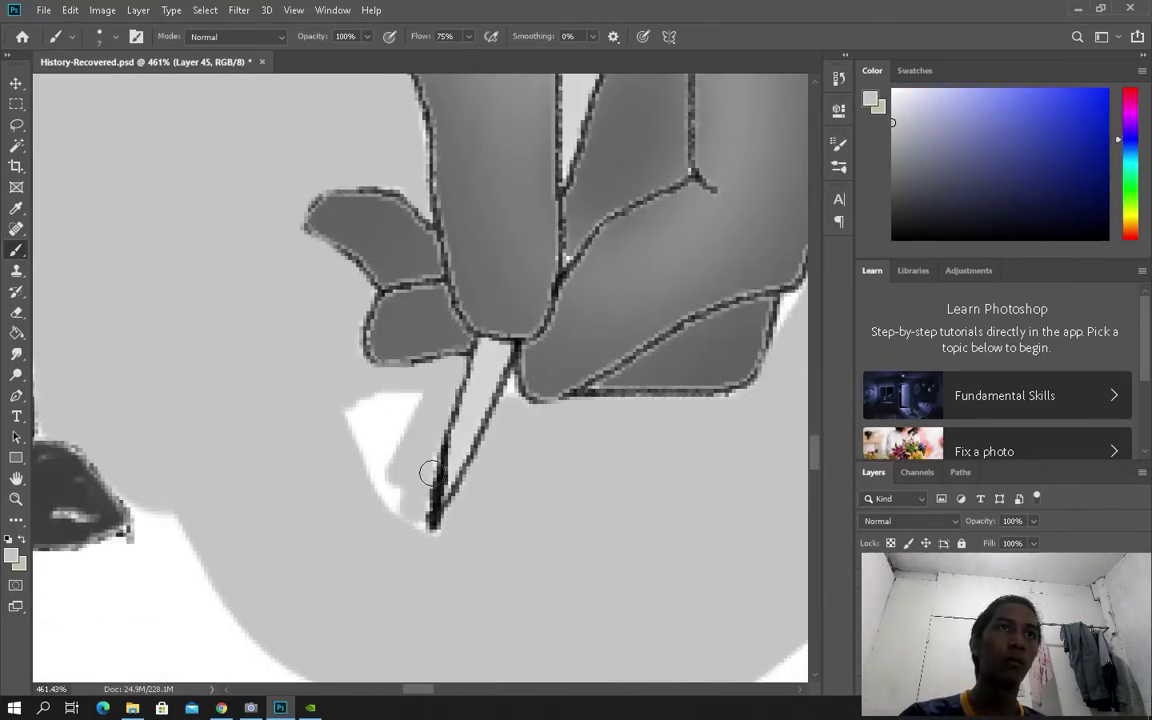
left_click_drag(424, 531, 360, 410)
Step: Fill the white background beneath the quill and beside the writing hand with light gray using a size 15 brush
scroll(360, 410, "down", 3)
scroll(352, 195, "down", 3)
mouse_move(430, 330)
left_mouse_down()
mouse_move(352, 195)
mouse_move(512, 227)
left_mouse_up()
scroll(352, 195, "right", 3)
mouse_move(565, 449)
left_mouse_down()
mouse_move(511, 265)
mouse_move(541, 484)
mouse_move(465, 391)
left_mouse_up()
scroll(465, 391, "down", 2)
scroll(586, 411, "down", 2)
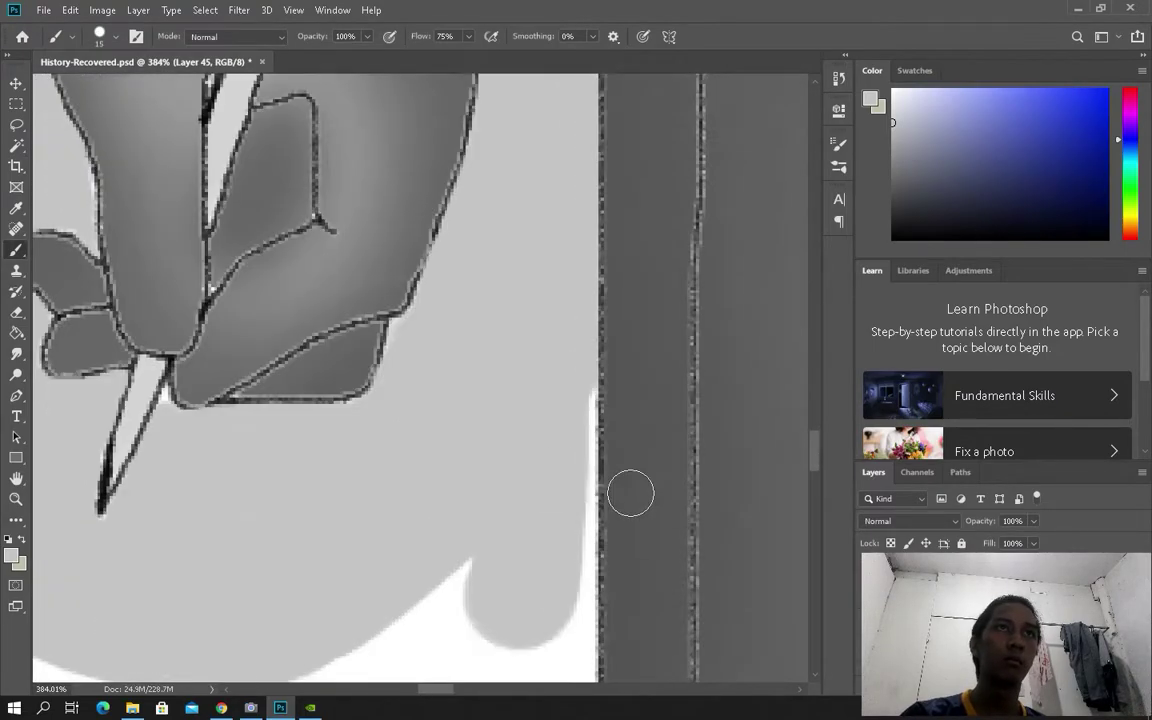
Step: Paint a light gray strip down the background along the dark wall's edge with a size 8 brush
scroll(636, 487, "down", 8)
scroll(646, 482, "up", 3)
scroll(573, 470, "up", 2)
mouse_move(555, 437)
left_mouse_down()
mouse_move(582, 618)
mouse_move(586, 371)
mouse_move(573, 578)
left_mouse_up()
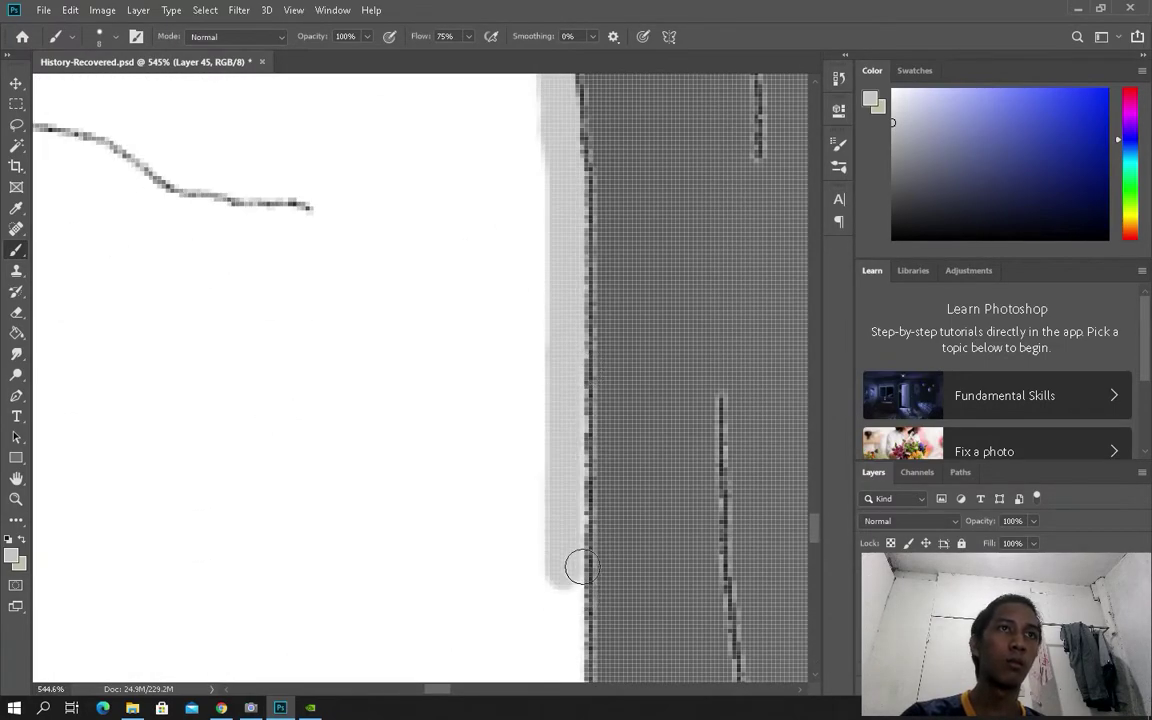
scroll(573, 578, "down", 3)
left_click_drag(573, 398, 580, 415)
scroll(585, 411, "down", 3)
Step: Edge the lower background with light gray along the floor, the cloth, the dark patch and the man's leg
left_click_drag(509, 544, 158, 543)
scroll(137, 283, "up", 2)
scroll(170, 221, "down", 2)
scroll(72, 252, "up", 2)
scroll(198, 217, "left", 3)
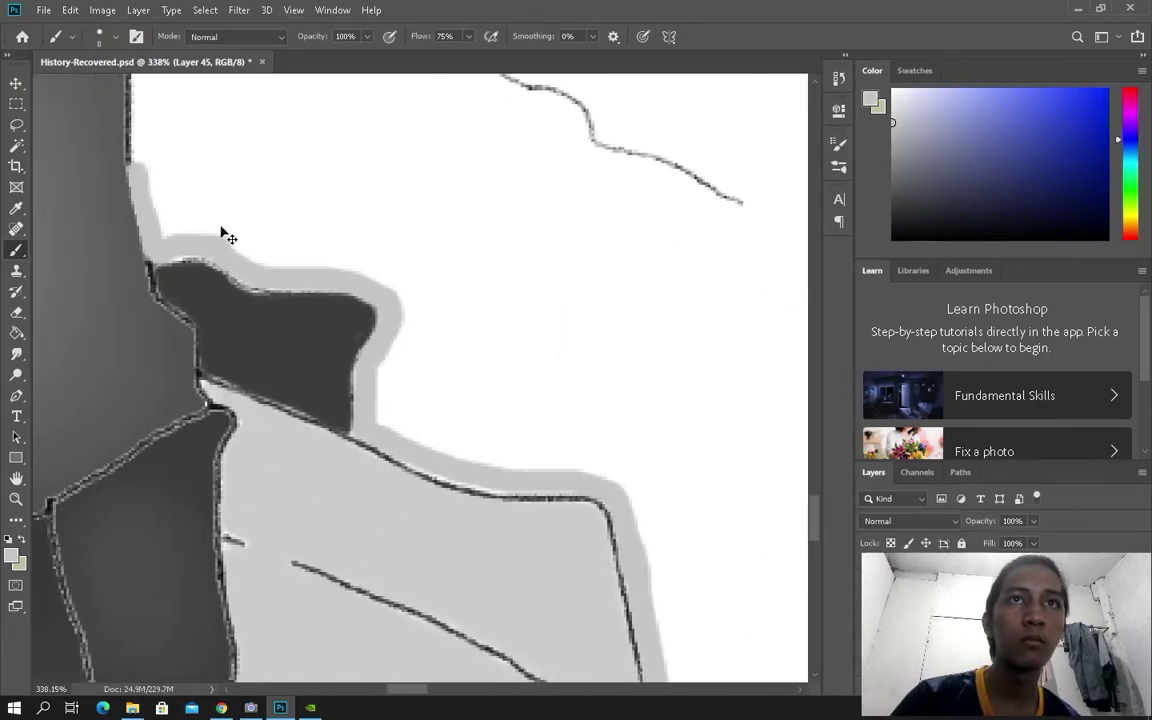
scroll(152, 93, "up", 3)
scroll(313, 204, "up", 1)
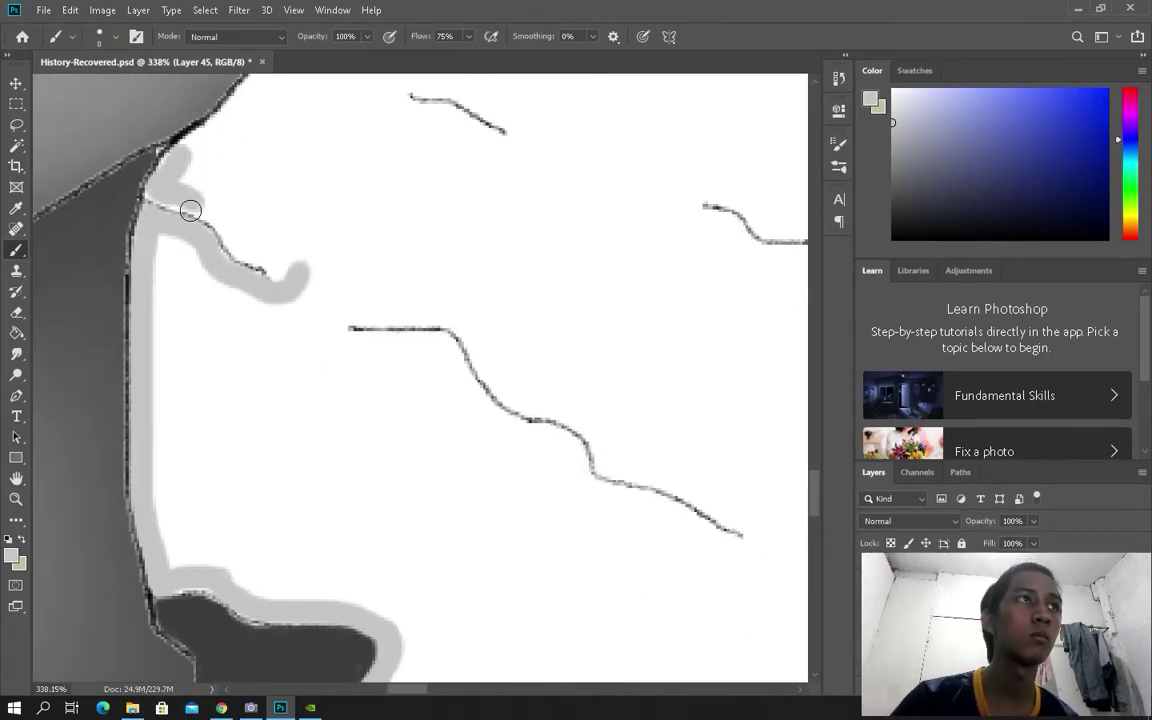
scroll(312, 246, "up", 2)
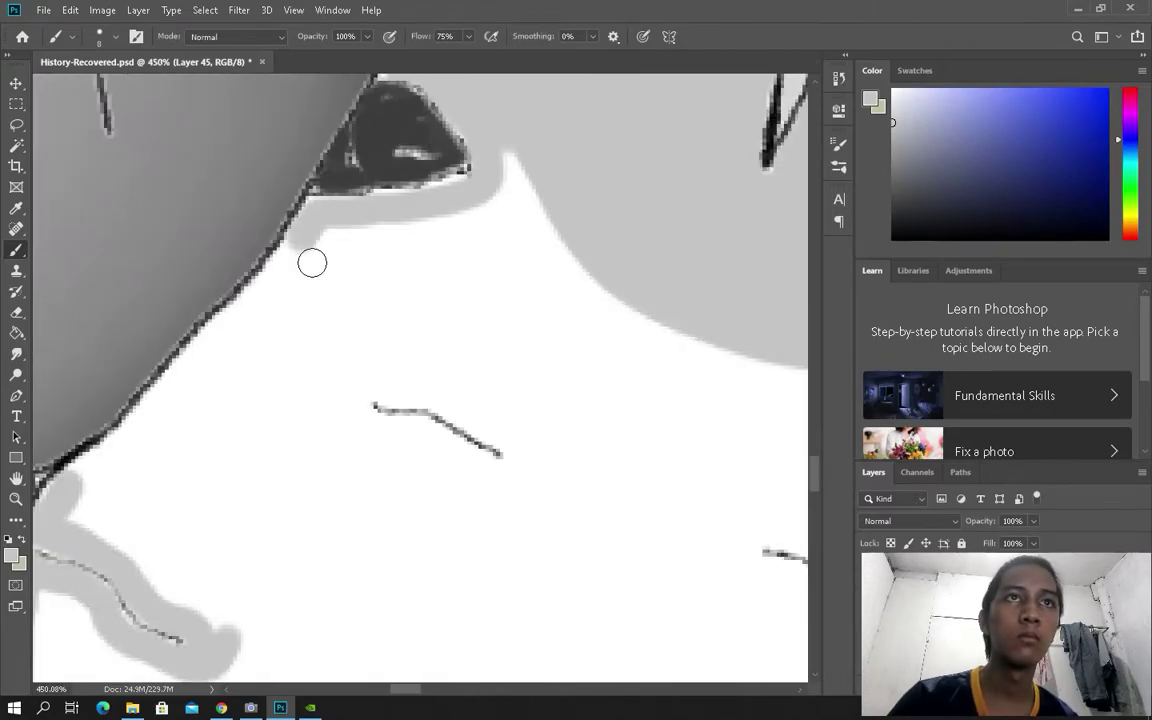
Step: Paint light gray below the man's clothing and extend it into the background with a size 25 brush
left_click_drag(316, 255, 93, 483)
scroll(210, 150, "down", 4)
key("bracketright")
key("bracketright")
key("bracketright")
key("bracketright")
key("bracketright")
mouse_move(228, 288)
left_mouse_down()
mouse_move(173, 369)
mouse_move(265, 530)
left_mouse_up()
scroll(458, 543, "down", 3)
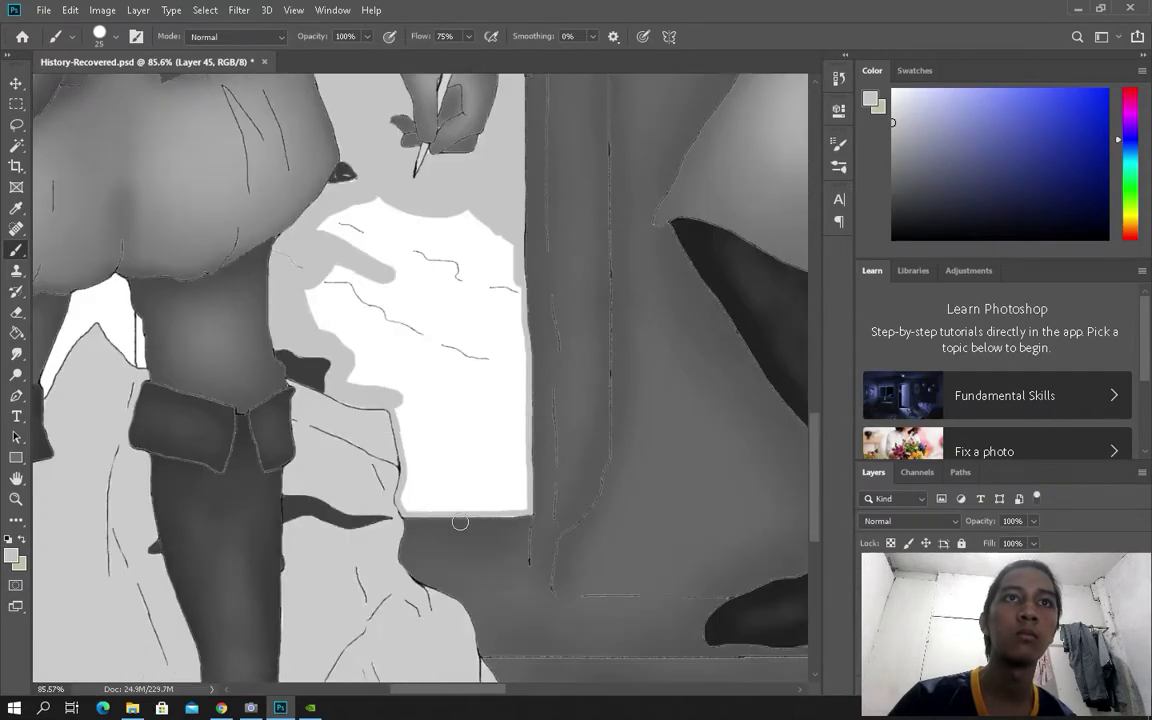
Step: Cover most of the white background between the leg and the dark wall with light gray, working around the fold lines
scroll(394, 517, "up", 2)
mouse_move(544, 331)
left_mouse_down()
mouse_move(402, 451)
mouse_move(505, 494)
left_mouse_up()
mouse_move(528, 355)
left_mouse_down()
mouse_move(476, 391)
mouse_move(460, 553)
left_mouse_up()
scroll(478, 417, "up", 3)
scroll(488, 383, "down", 1)
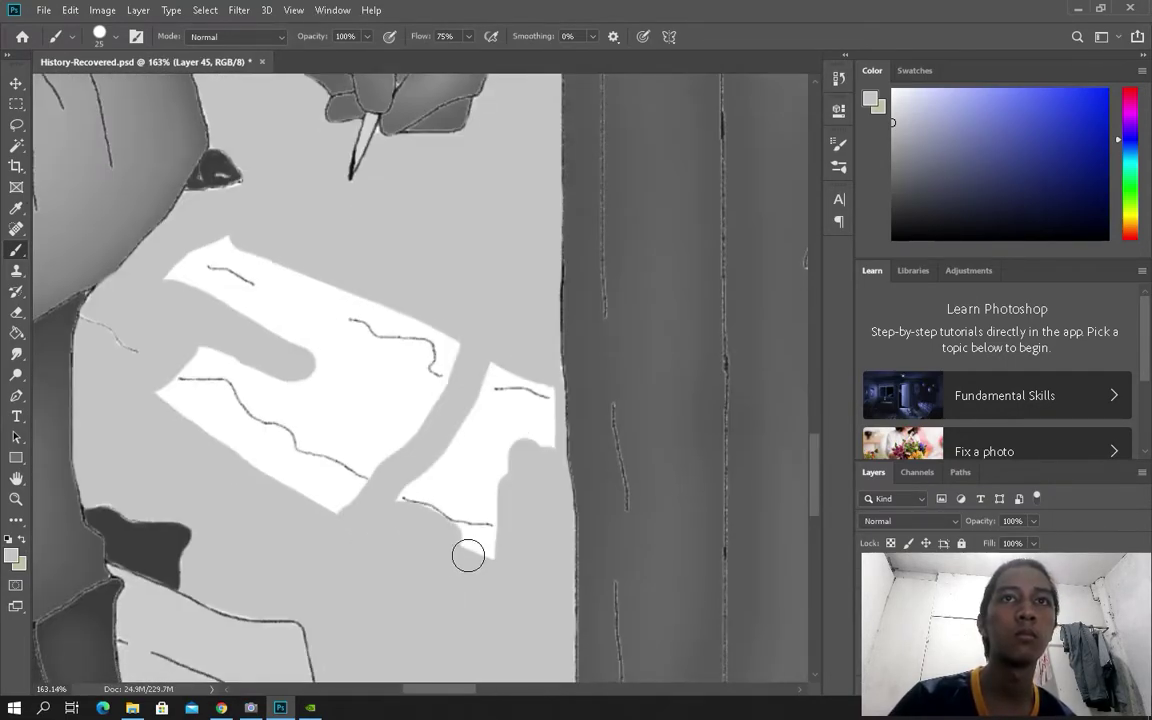
scroll(337, 491, "up", 2)
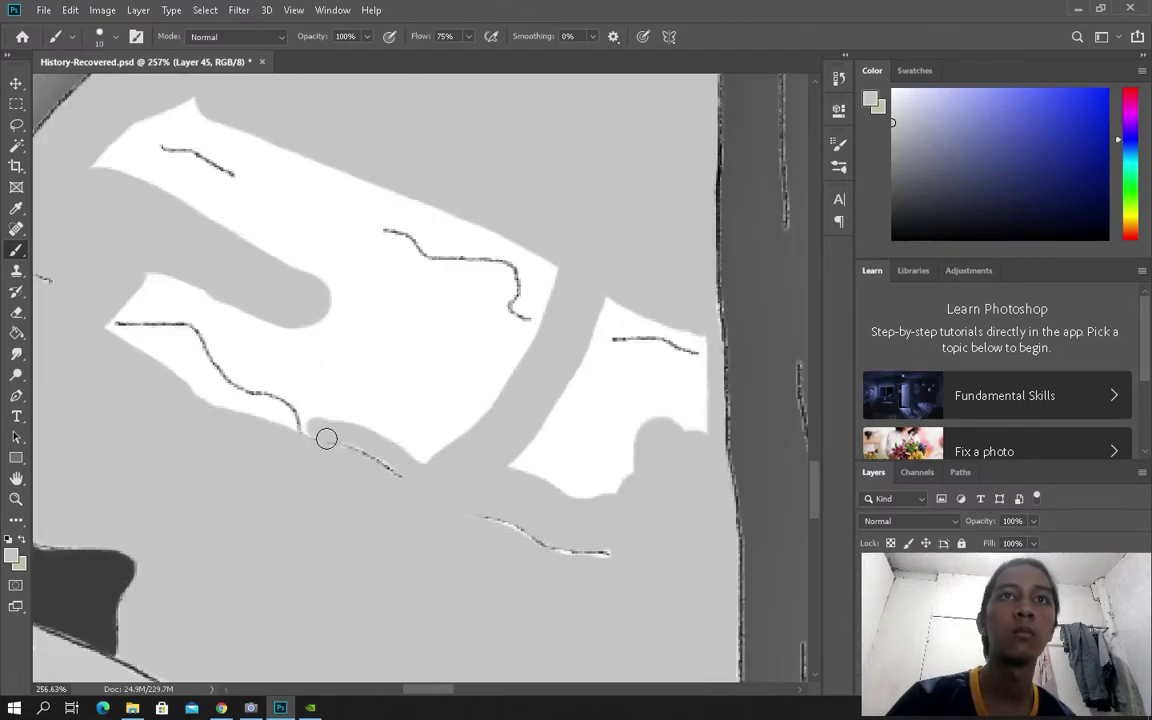
Step: Fill around the fold lines nearest the man's leg with light gray, using a size 10 and then a size 25 brush
mouse_move(234, 405)
left_mouse_down()
mouse_move(226, 414)
mouse_move(458, 465)
left_mouse_up()
key("bracketright")
key("bracketright")
key("bracketright")
left_click_drag(120, 150, 206, 206)
left_click_drag(196, 142, 221, 150)
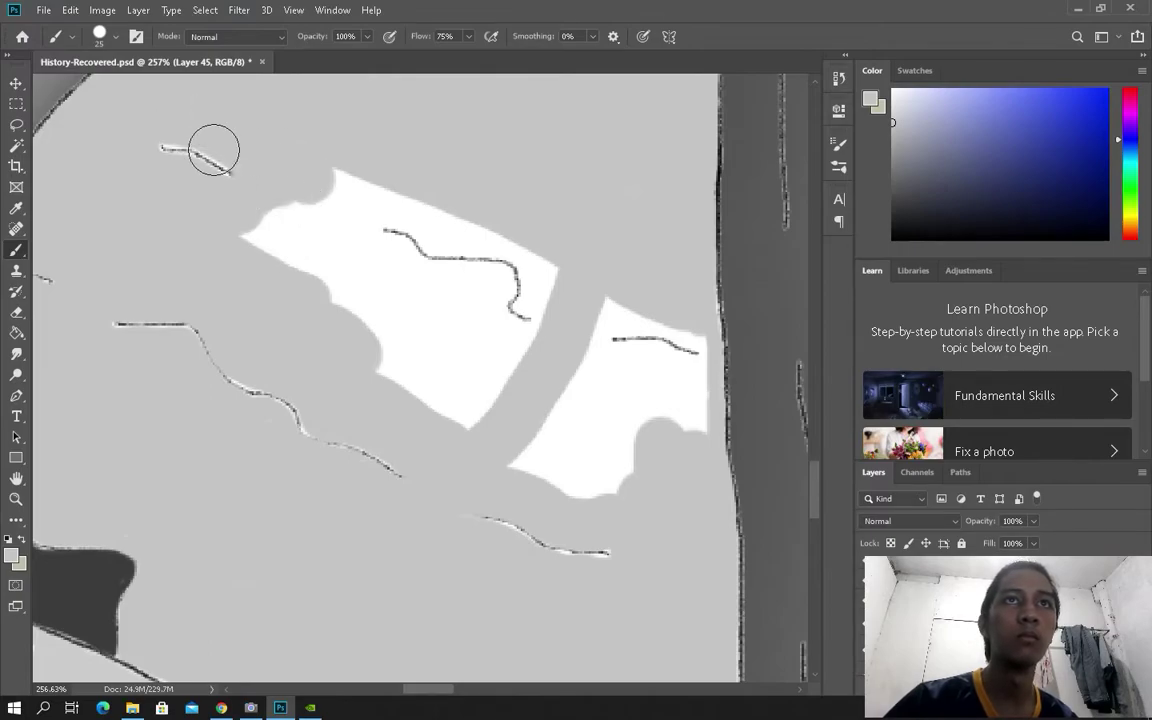
Step: Fill the remaining white areas around the fold lines near the dark wall with light gray, starting with a size 10 brush
scroll(583, 267, "up", 3)
left_click_drag(440, 330, 330, 310)
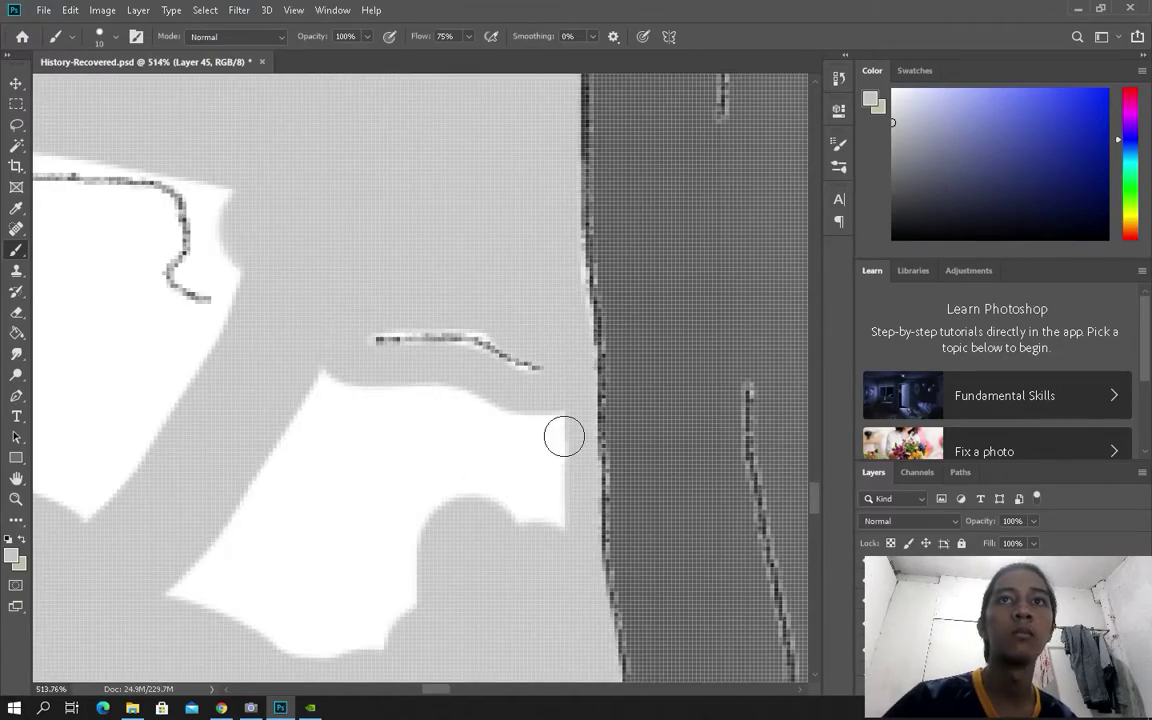
key("bracketleft")
left_click_drag(500, 400, 190, 555)
scroll(486, 588, "left", 3)
key("i")
left_click_drag(440, 340, 268, 408)
mouse_move(356, 178)
left_mouse_down()
mouse_move(239, 170)
mouse_move(339, 213)
mouse_move(509, 315)
left_mouse_up()
scroll(230, 160, "left", 2)
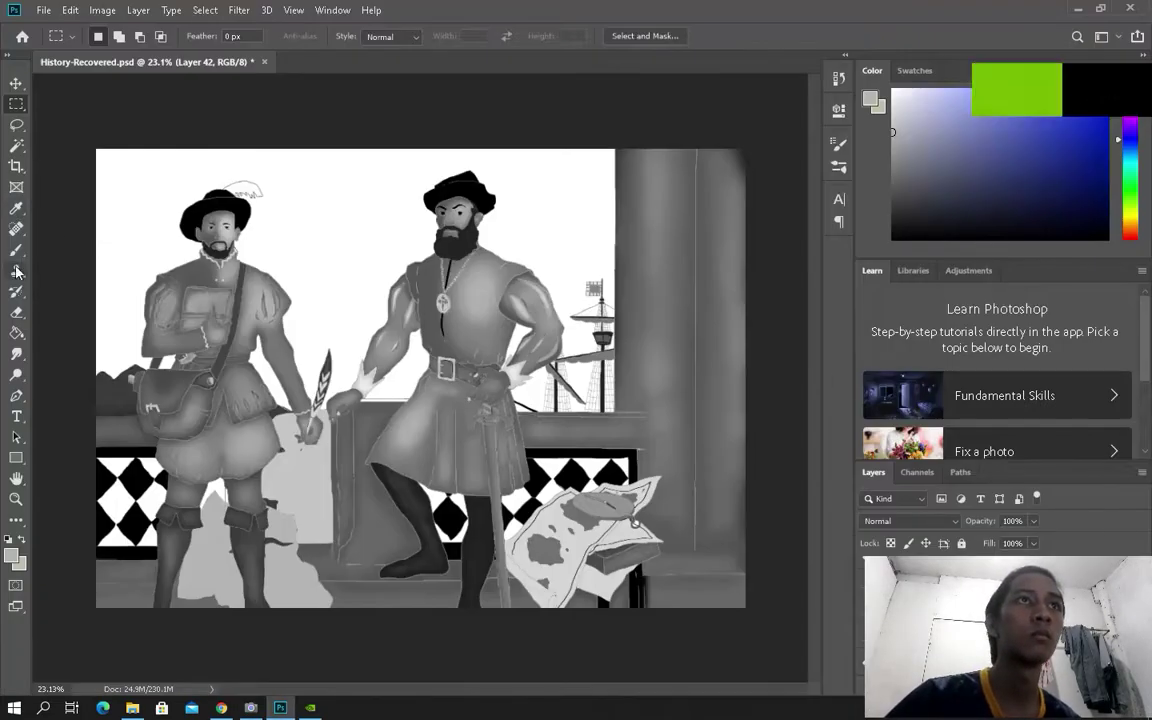
Step: Import the Clouds-by-Mila brush set from the Documents folder
left_click(839, 166)
mouse_move(816, 275)
left_mouse_down()
mouse_move(816, 496)
mouse_move(818, 260)
left_mouse_up()
key("b")
left_click(542, 310)
left_click(812, 137)
left_click(880, 352)
left_click(72, 156)
left_click(197, 234)
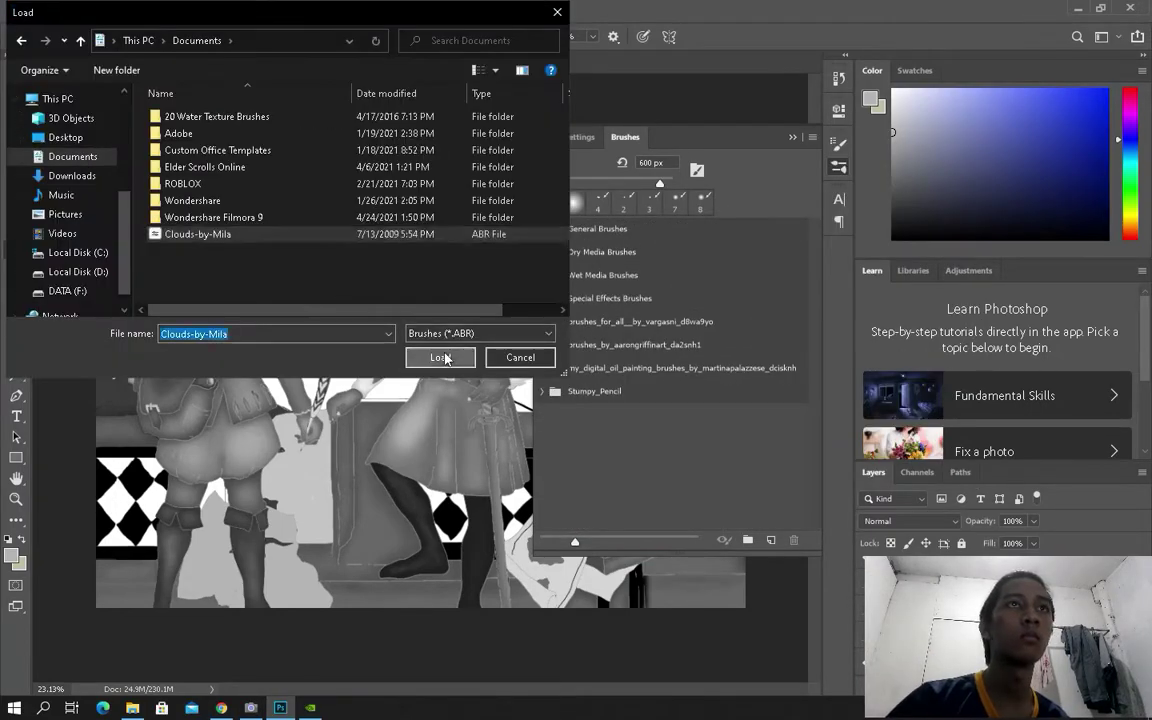
left_click(441, 357)
Step: Stamp gray clouds over the white sky behind the two men on Layer 46 with Clouds-by-Mila brushes
left_click(733, 442)
left_click(266, 229)
left_click(233, 176)
left_click(244, 249)
left_click(261, 165)
left_click(502, 195)
Step: Choose another Clouds-by-Mila brush and cover the rest of the sky with clouds, ending with a size 324 brush
left_click(838, 167)
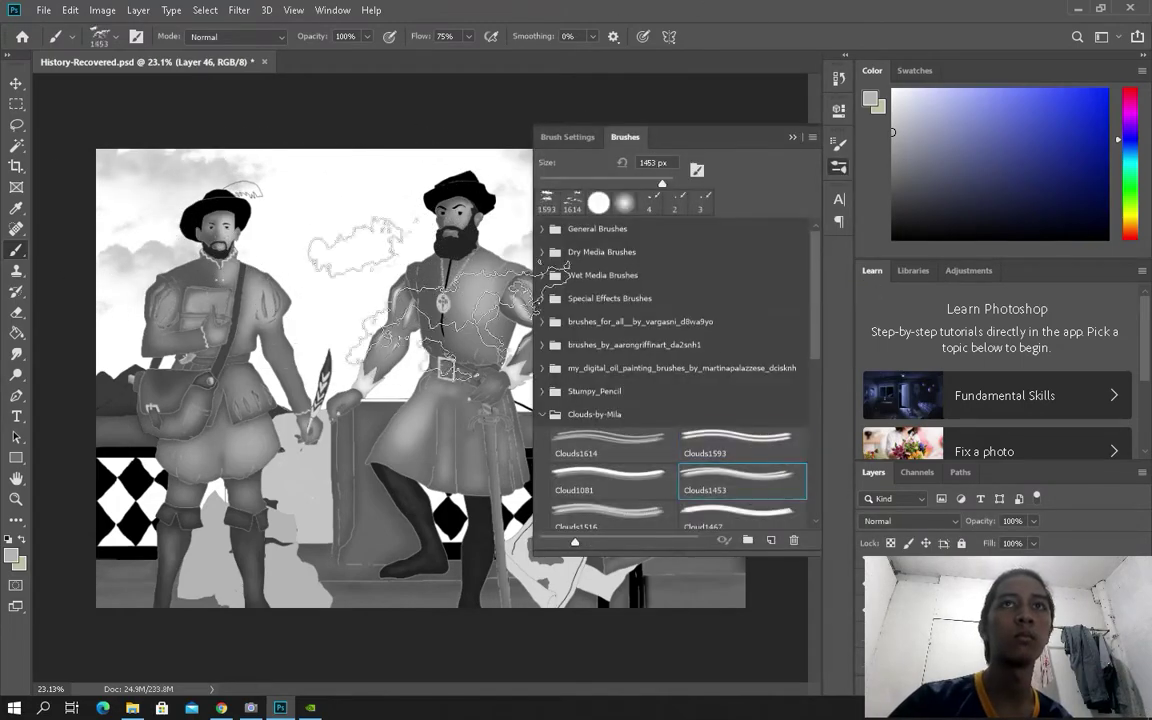
scroll(680, 400, "down", 2)
left_click(746, 500)
key("Return")
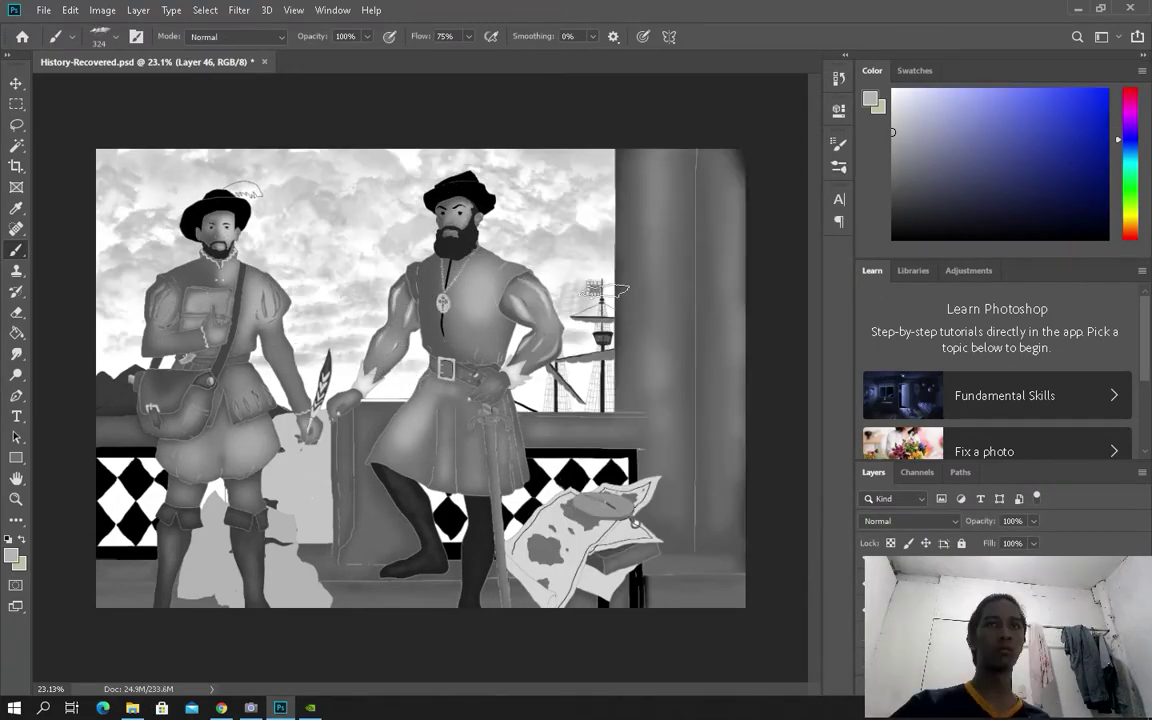
key("v")
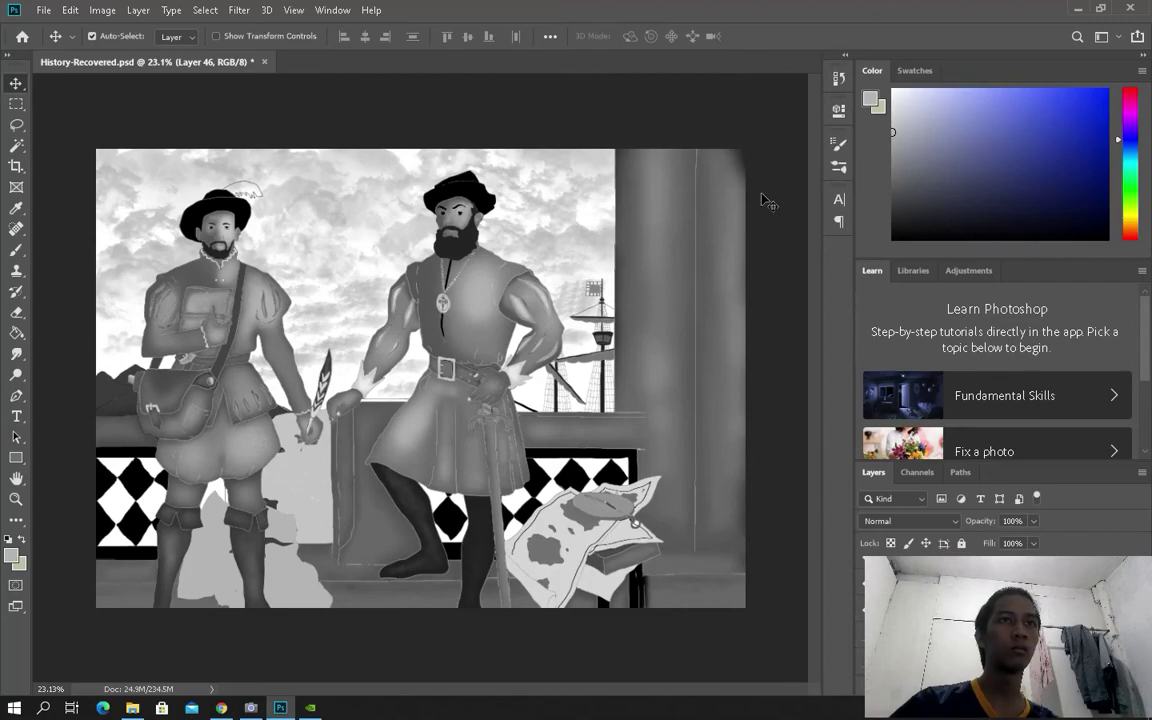